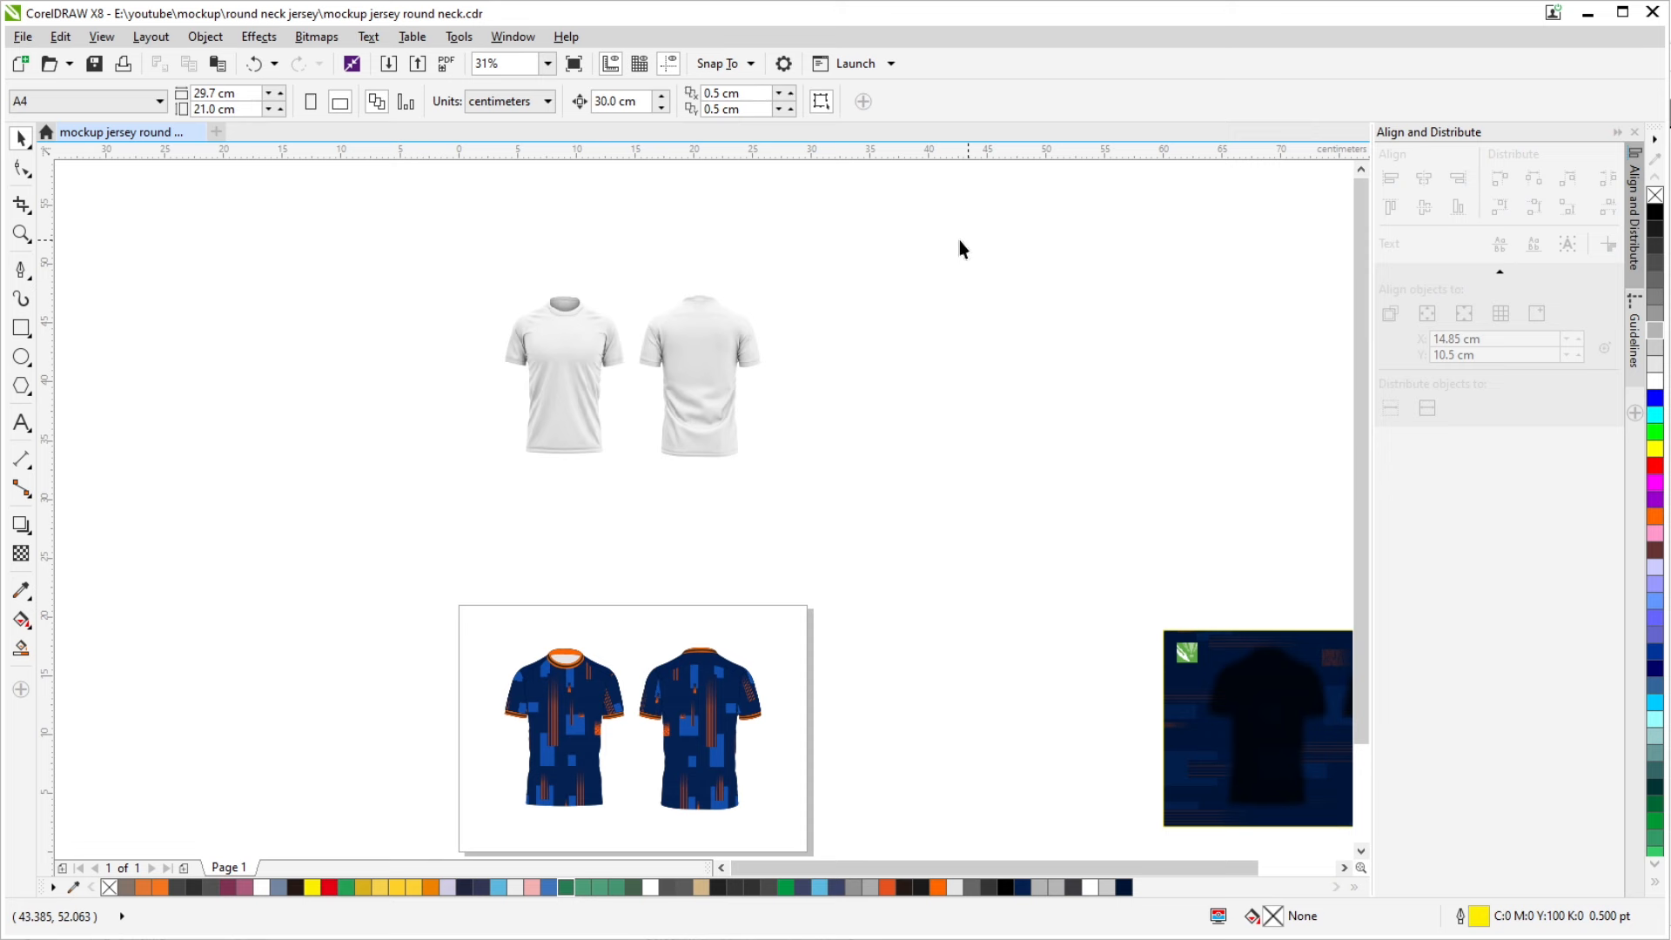
Adjust the uniform transparency of the two-object Overlay group placed over the jerseys
{"action": "left_click", "coordinate": [341, 379]}
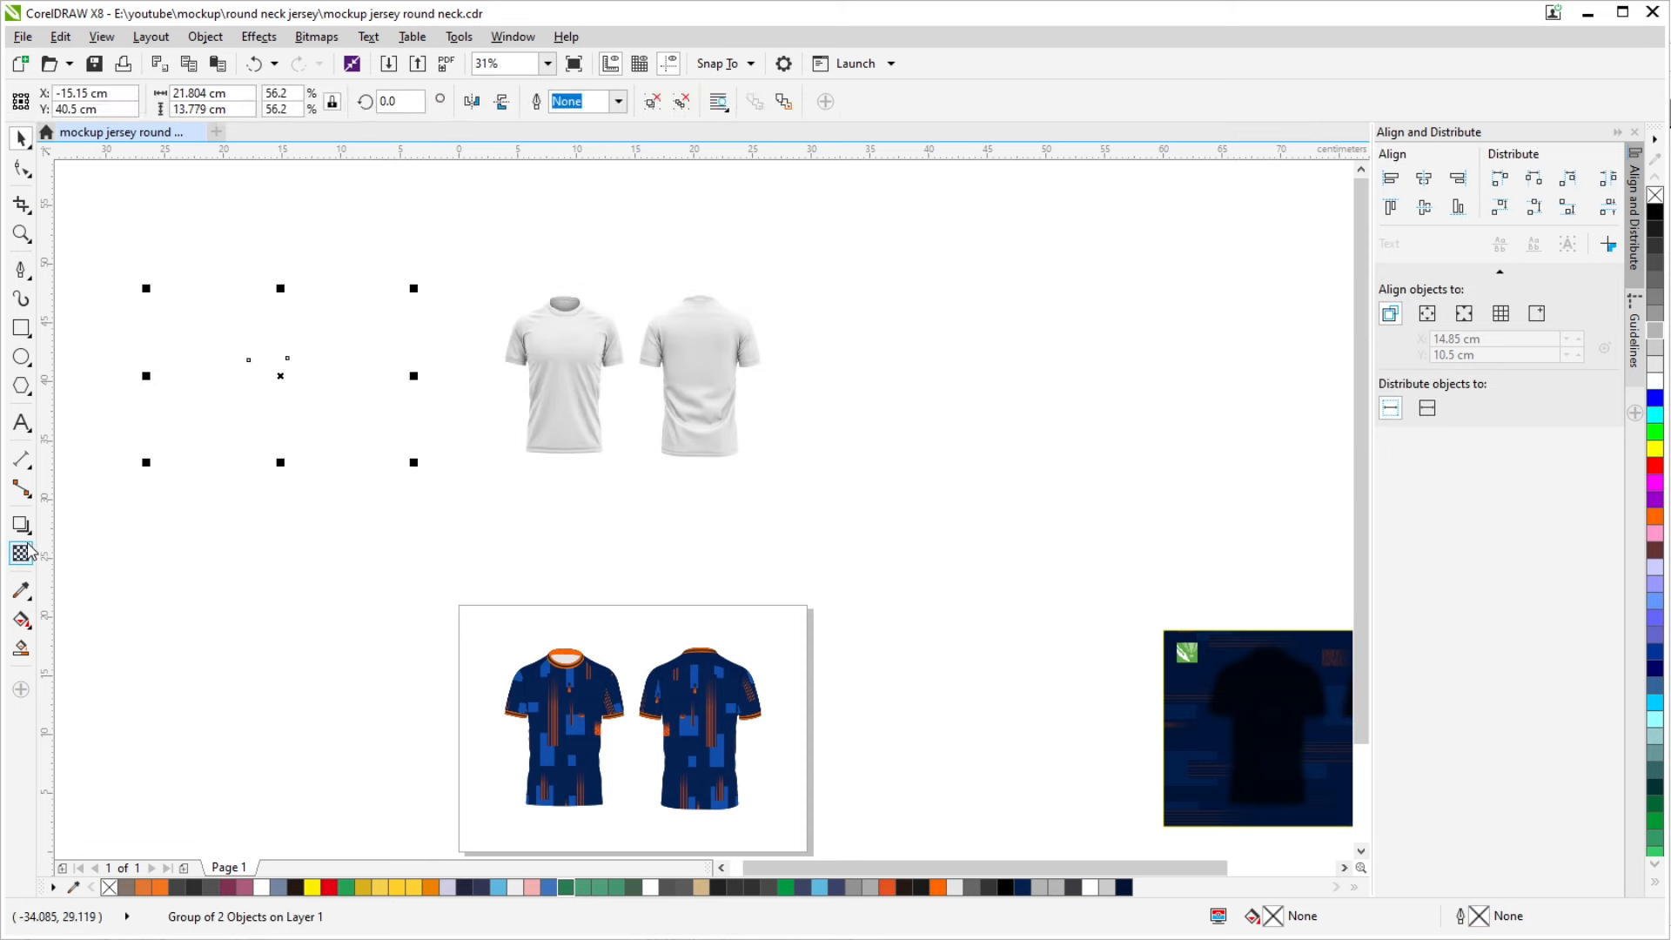
{"action": "left_click", "coordinate": [21, 553]}
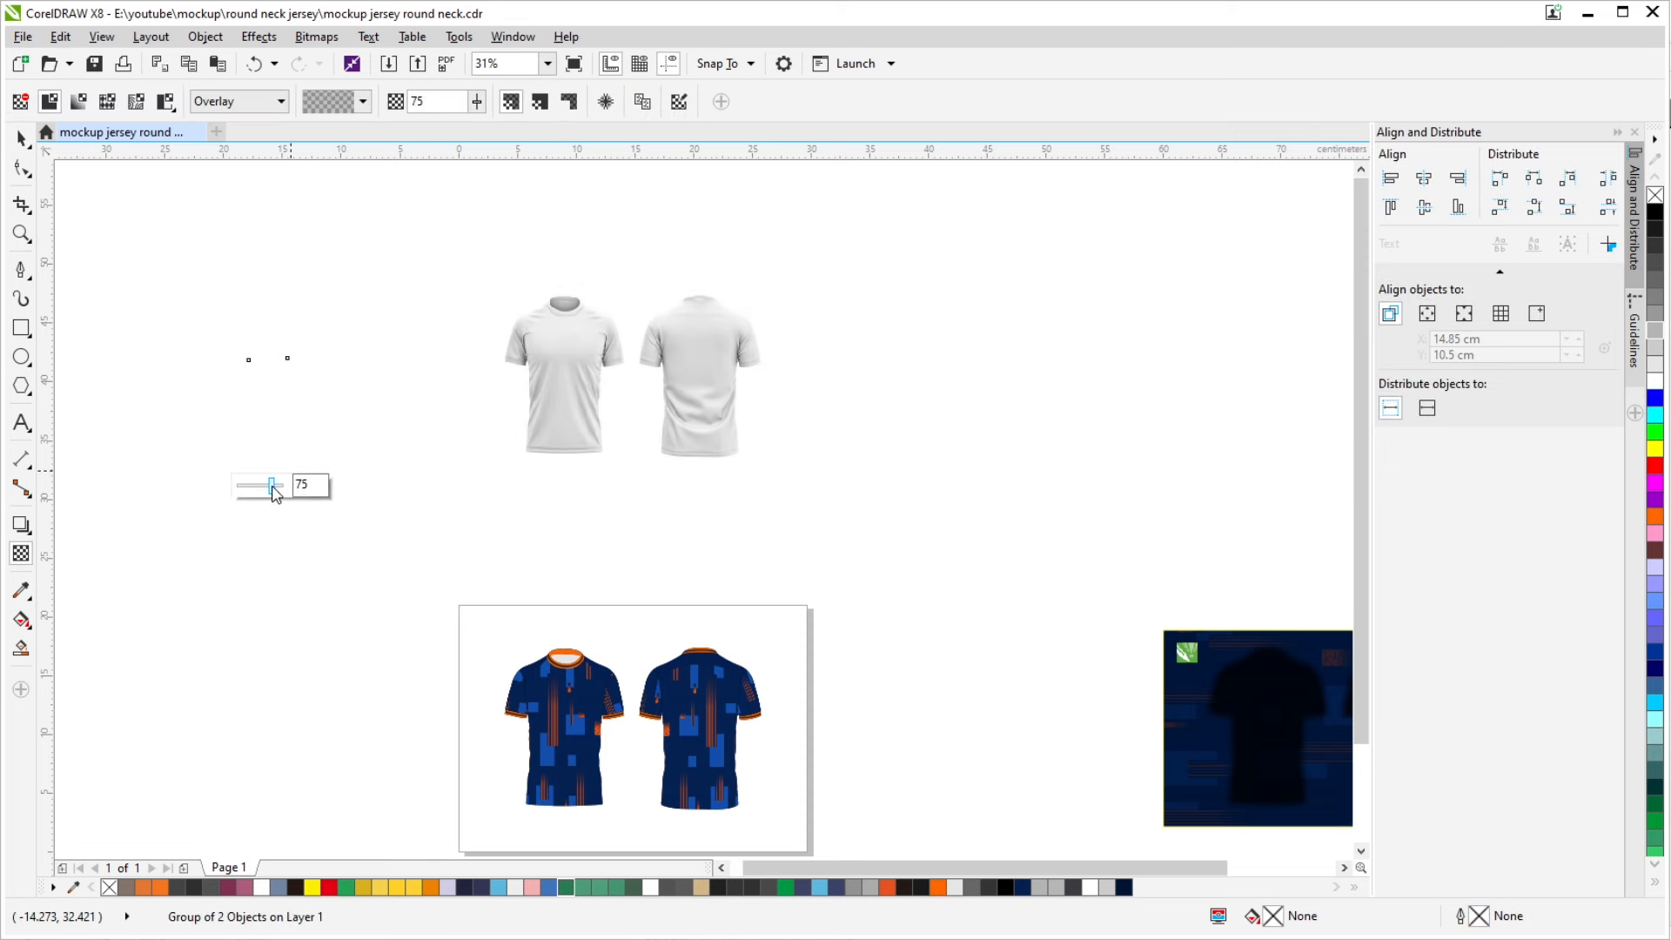
{"action": "left_click", "coordinate": [22, 138]}
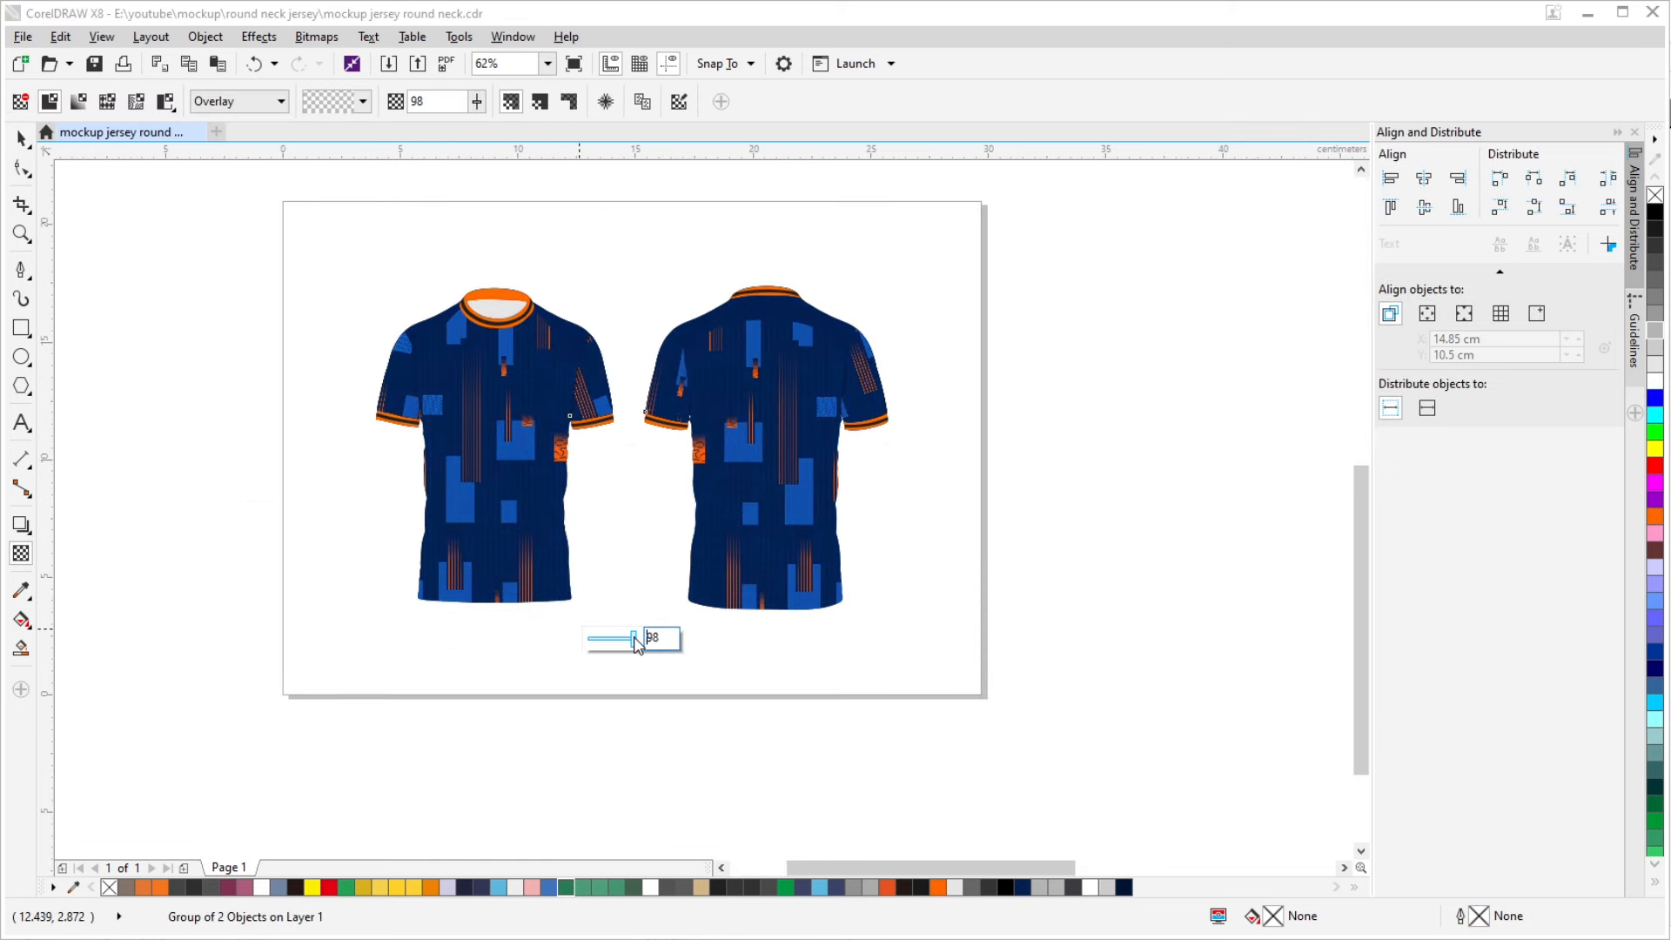
{"action": "left_click_drag", "start_coordinate": [636, 638], "coordinate": [612, 639]}
{"action": "left_click", "coordinate": [21, 139]}
Examine the white shirt group above the page and the back jersey's PowerClip shape on the page
{"action": "scroll", "coordinate": [696, 544], "scroll_direction": "down", "scroll_amount": 2}
{"action": "scroll", "coordinate": [661, 382], "scroll_direction": "up", "scroll_amount": 2}
{"action": "scroll", "coordinate": [653, 348], "scroll_direction": "down", "scroll_amount": 1}
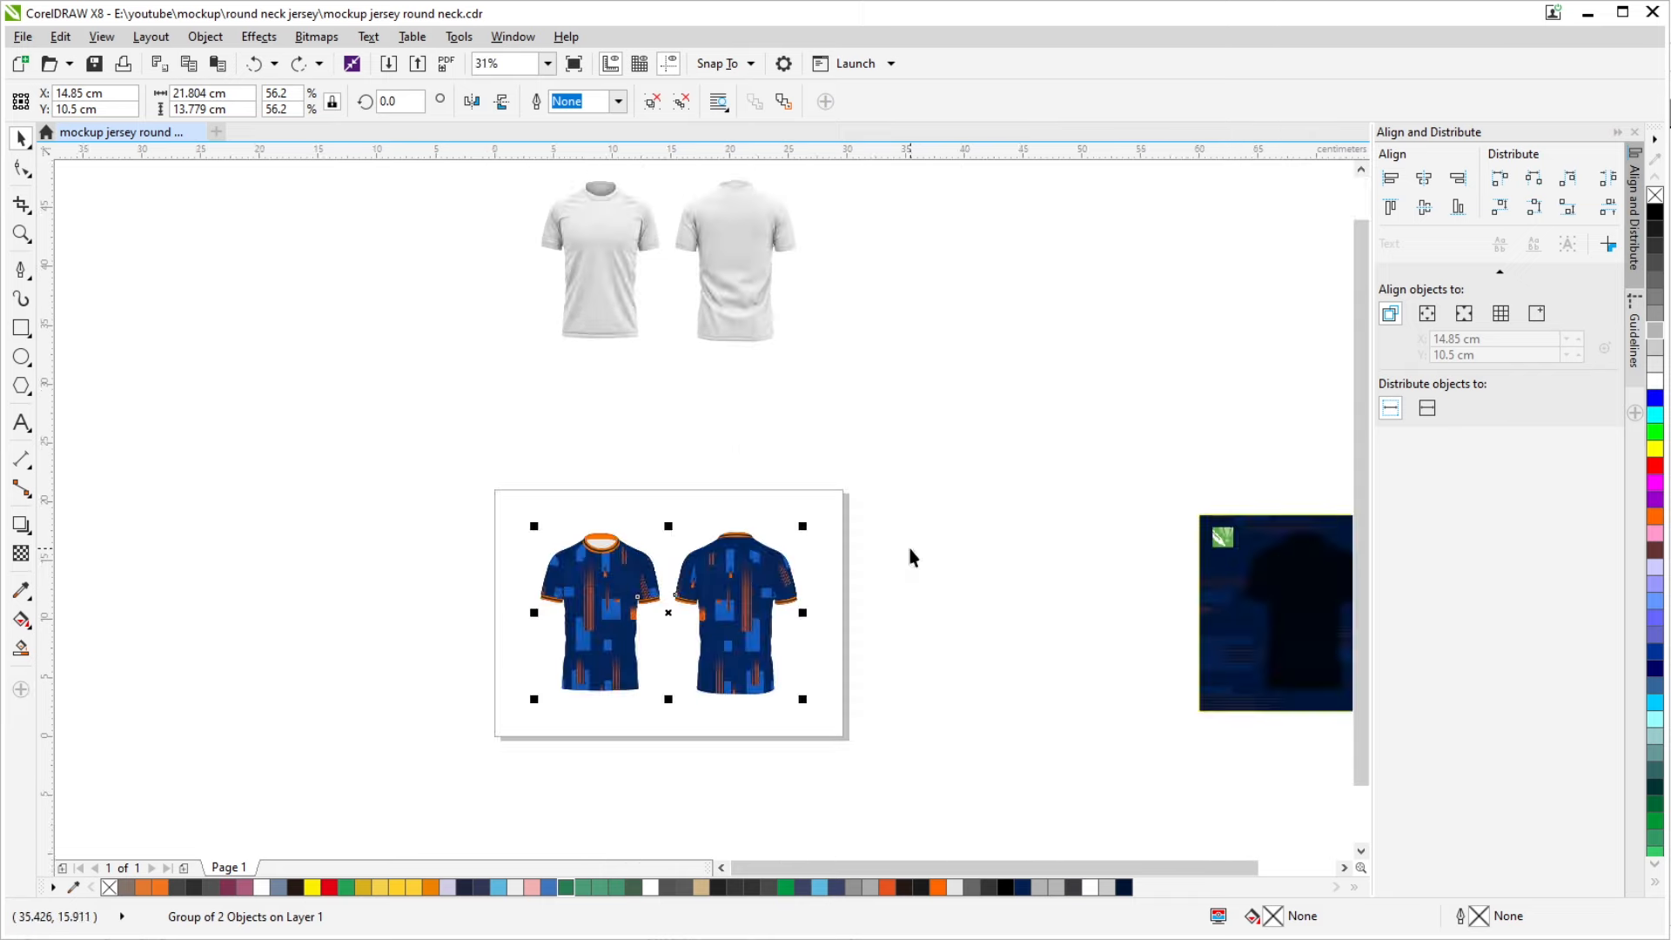
{"action": "scroll", "coordinate": [663, 402], "scroll_direction": "down", "scroll_amount": 2}
{"action": "left_click_drag", "start_coordinate": [473, 261], "coordinate": [817, 410]}
{"action": "scroll", "coordinate": [624, 354], "scroll_direction": "up", "scroll_amount": 2}
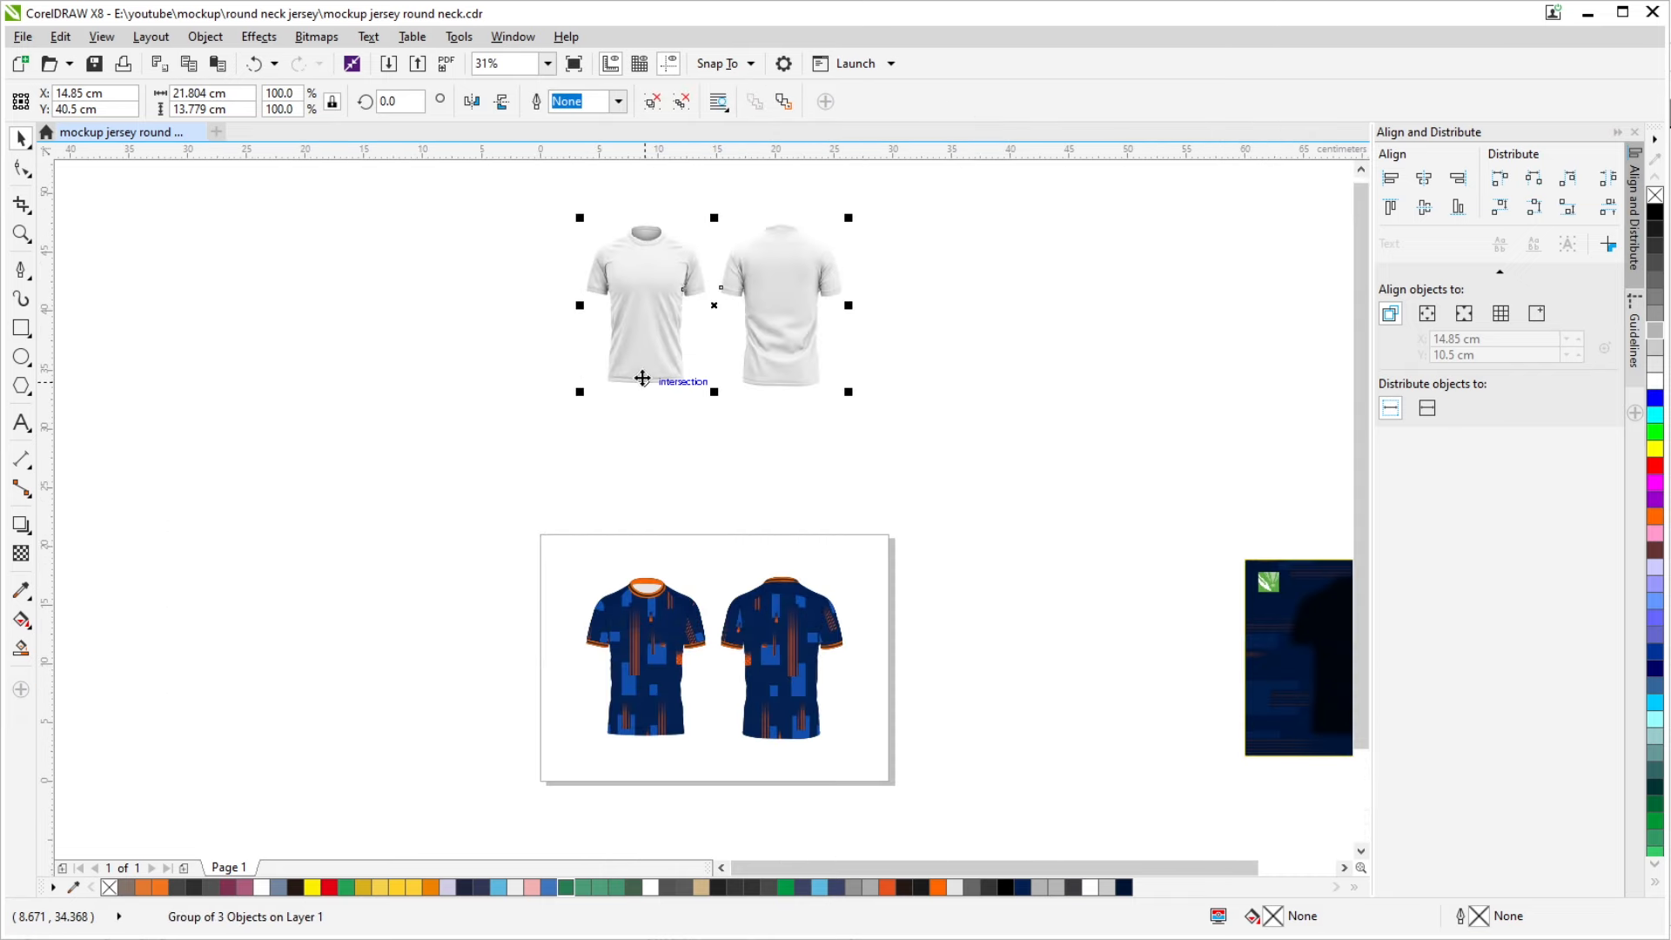
{"action": "left_click", "coordinate": [931, 526]}
{"action": "left_click_drag", "start_coordinate": [931, 526], "coordinate": [901, 474]}
{"action": "left_click", "coordinate": [758, 641]}
{"action": "left_click_drag", "start_coordinate": [830, 715], "coordinate": [784, 592]}
{"action": "left_click", "coordinate": [790, 588]}
{"action": "left_click", "coordinate": [715, 544]}
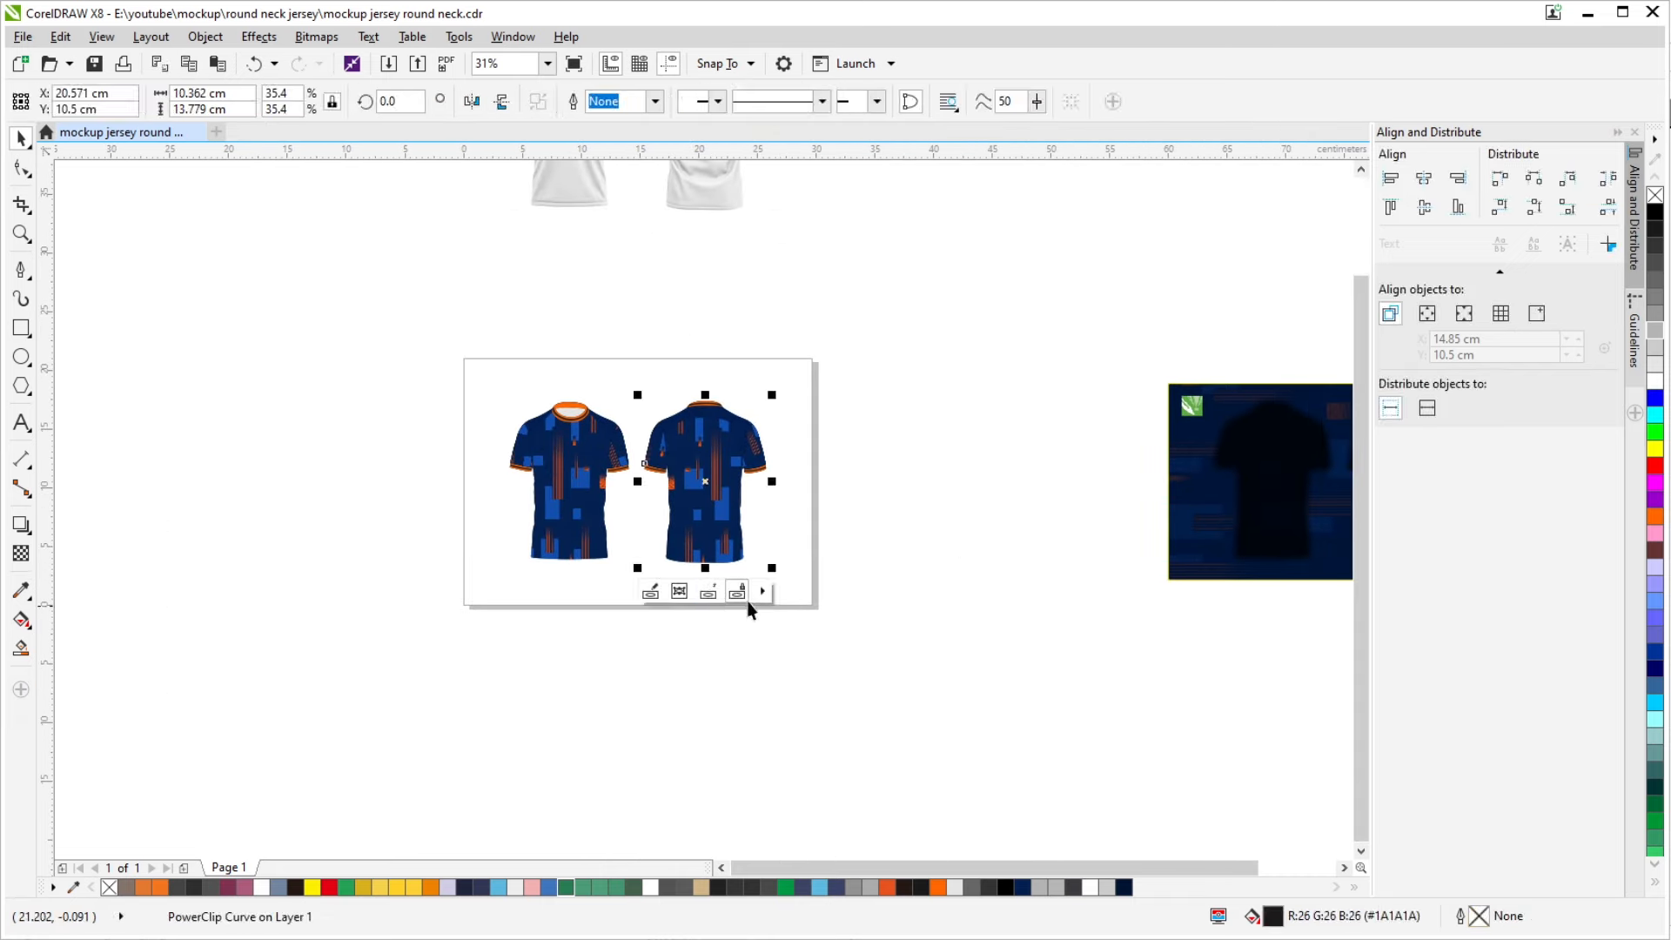
{"action": "scroll", "coordinate": [739, 592], "scroll_direction": "up", "scroll_amount": 2}
{"action": "left_click", "coordinate": [1085, 353]}
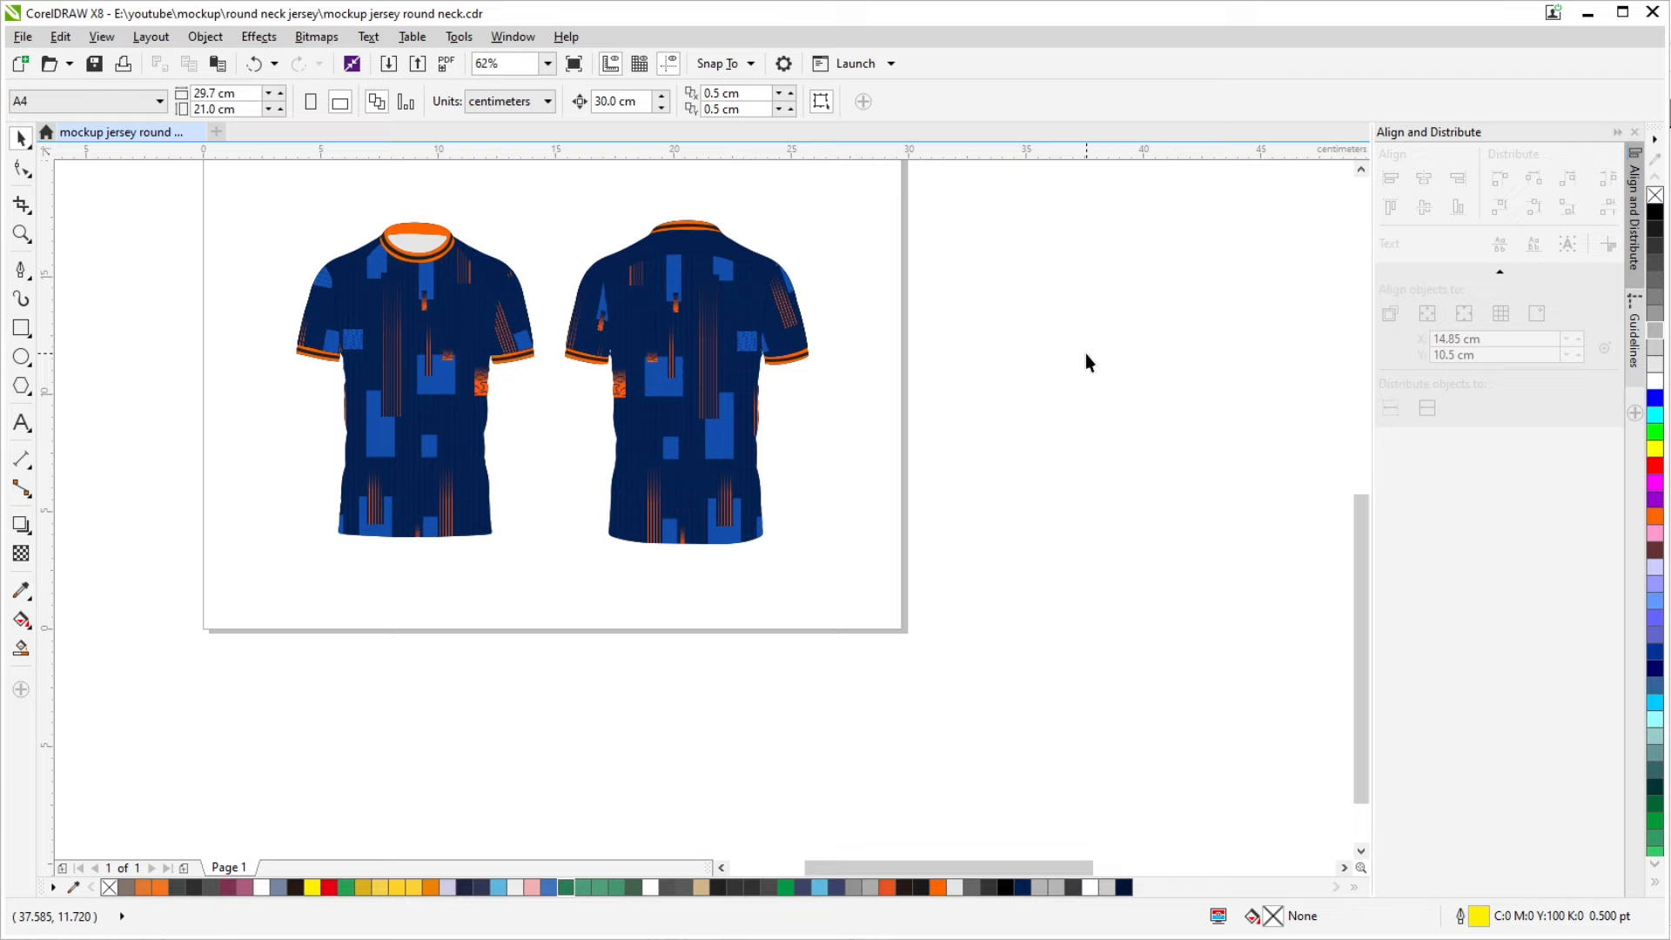
Place a copy of the back jersey to the right of the page
{"action": "left_click", "coordinate": [704, 460]}
{"action": "left_click_drag", "start_coordinate": [538, 460], "coordinate": [960, 468]}
{"action": "scroll", "coordinate": [977, 398], "scroll_direction": "down", "scroll_amount": 1}
{"action": "scroll", "coordinate": [1047, 629], "scroll_direction": "up", "scroll_amount": 1}
Draw half of a shirt-body outline with a curved neckline and armhole using the Pen tool
{"action": "left_click", "coordinate": [21, 270]}
{"action": "scroll", "coordinate": [742, 424], "scroll_direction": "up", "scroll_amount": 1}
{"action": "left_click_drag", "start_coordinate": [598, 415], "coordinate": [602, 369]}
{"action": "left_click", "coordinate": [582, 329]}
{"action": "left_click", "coordinate": [665, 308]}
{"action": "left_click_drag", "start_coordinate": [726, 357], "coordinate": [787, 350]}
{"action": "left_click", "coordinate": [726, 357], "text": "alt"}
{"action": "left_click_drag", "start_coordinate": [728, 644], "coordinate": [616, 477]}
{"action": "left_click", "coordinate": [698, 758]}
{"action": "left_click", "coordinate": [517, 758]}
{"action": "left_click", "coordinate": [517, 355]}
Mirror the half outline horizontally into a full shirt body and centre it on the pattern bitmap
{"action": "scroll", "coordinate": [534, 265], "scroll_direction": "down", "scroll_amount": 1}
{"action": "left_click", "coordinate": [473, 102]}
{"action": "left_click", "coordinate": [604, 102]}
{"action": "left_click", "coordinate": [740, 331], "text": "shift"}
{"action": "key", "text": "c"}
{"action": "left_click", "coordinate": [875, 316]}
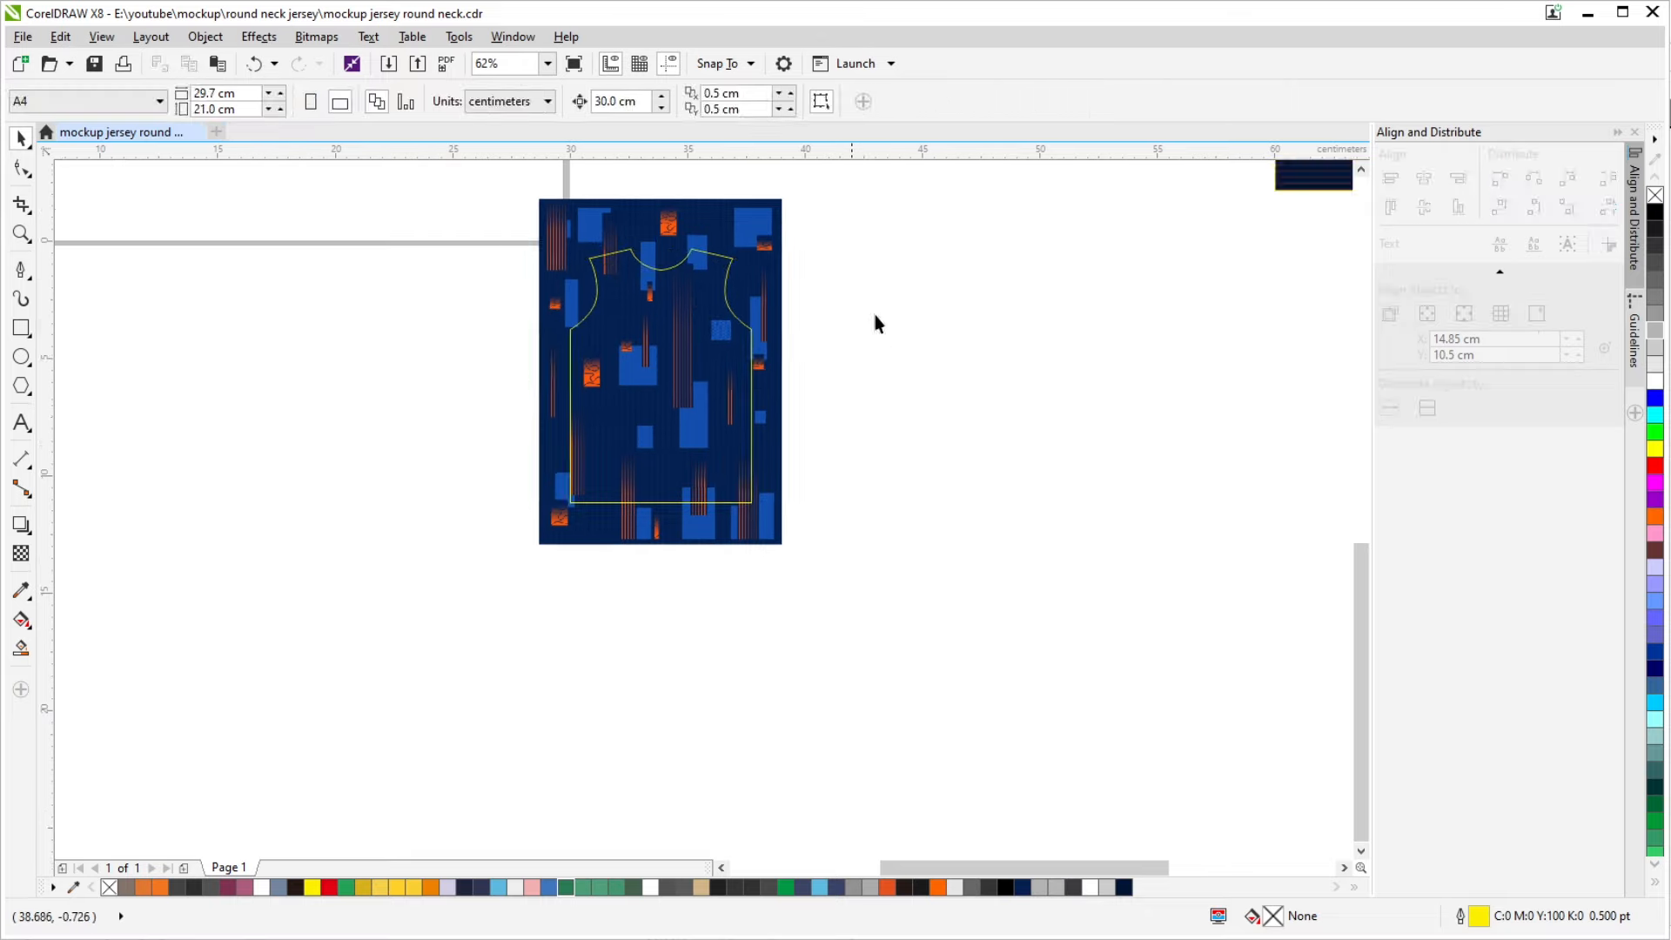
Try to stretch the pattern bitmap to about 16.9 cm wide, and undo the stretch
{"action": "left_click_drag", "start_coordinate": [875, 315], "coordinate": [872, 423]}
{"action": "left_click", "coordinate": [788, 470]}
{"action": "left_click_drag", "start_coordinate": [825, 528], "coordinate": [904, 528]}
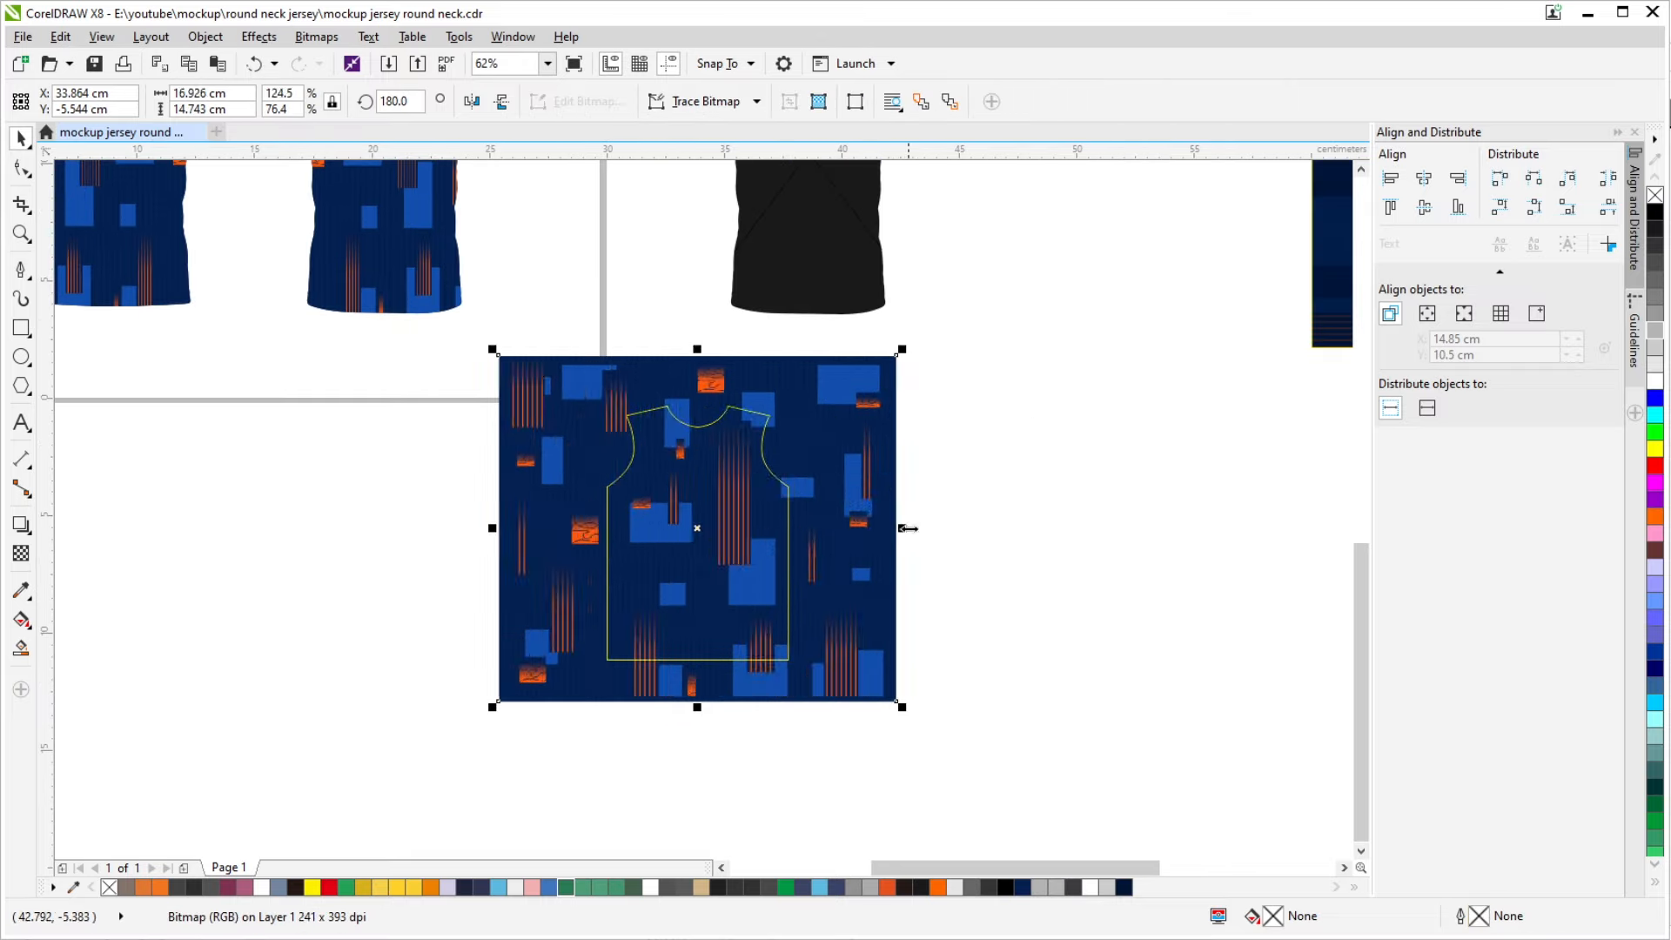
{"action": "key", "text": "ctrl+z"}
{"action": "left_click", "coordinate": [906, 522]}
Try placing the pattern and body outline inside the back jersey shape below the page, and undo it
{"action": "left_click_drag", "start_coordinate": [563, 313], "coordinate": [538, 380]}
{"action": "left_click", "coordinate": [751, 482]}
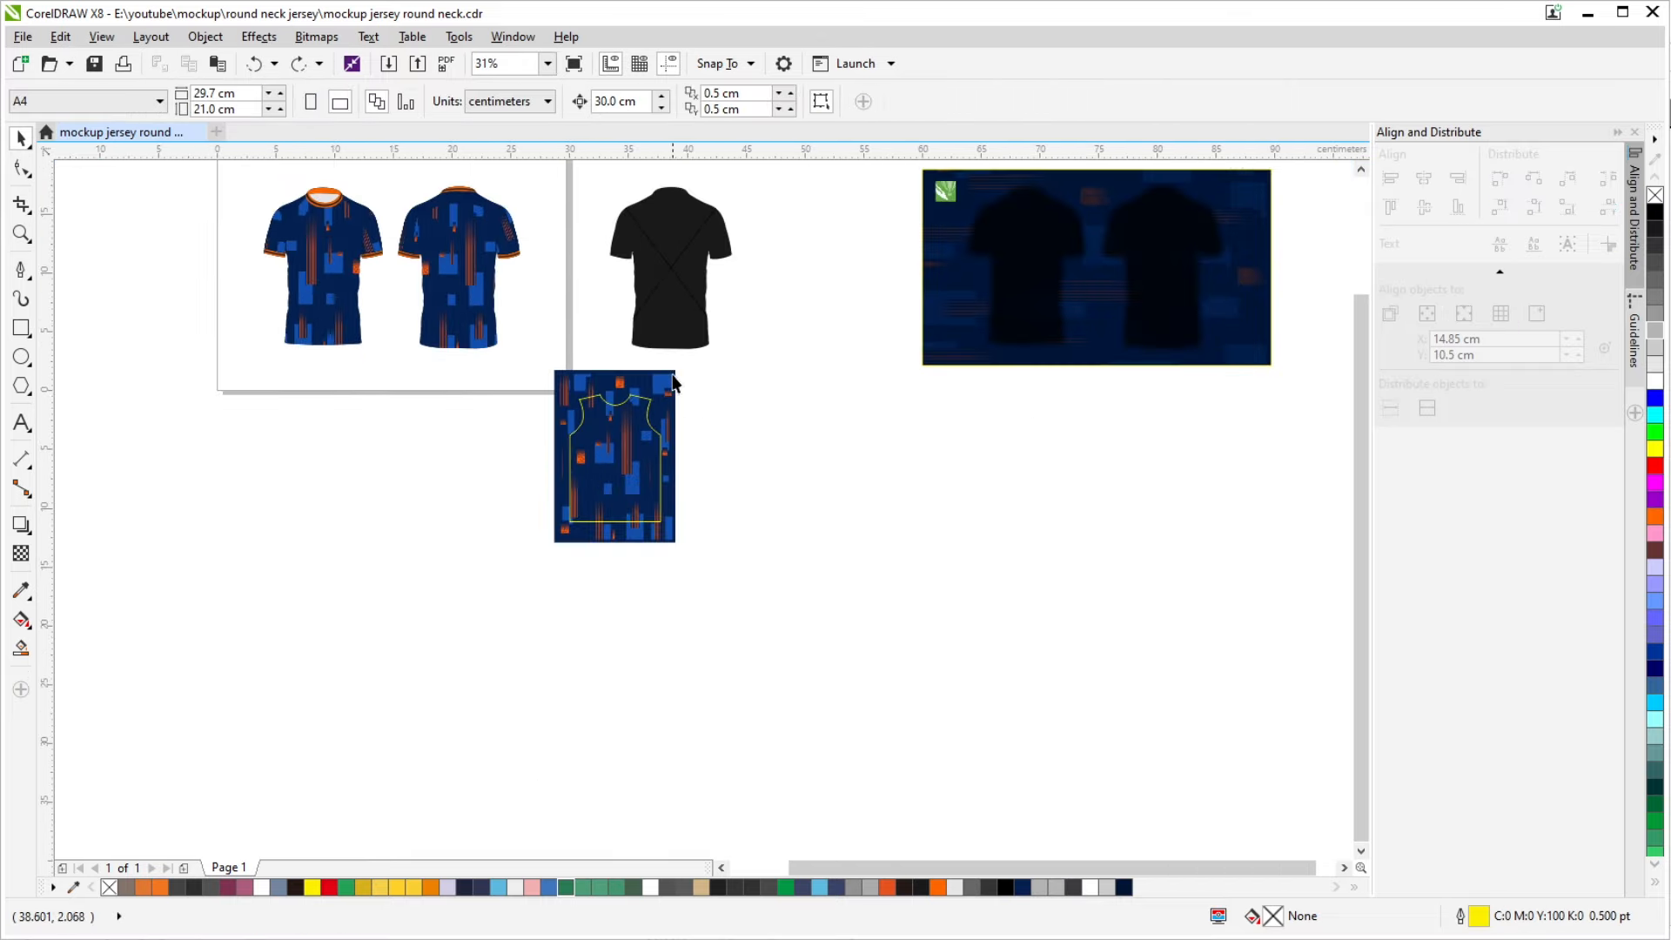
{"action": "left_click_drag", "start_coordinate": [851, 343], "coordinate": [603, 674]}
{"action": "left_click_drag", "start_coordinate": [603, 675], "coordinate": [635, 596]}
{"action": "left_click_drag", "start_coordinate": [738, 304], "coordinate": [751, 287]}
{"action": "key", "text": "ctrl+z"}
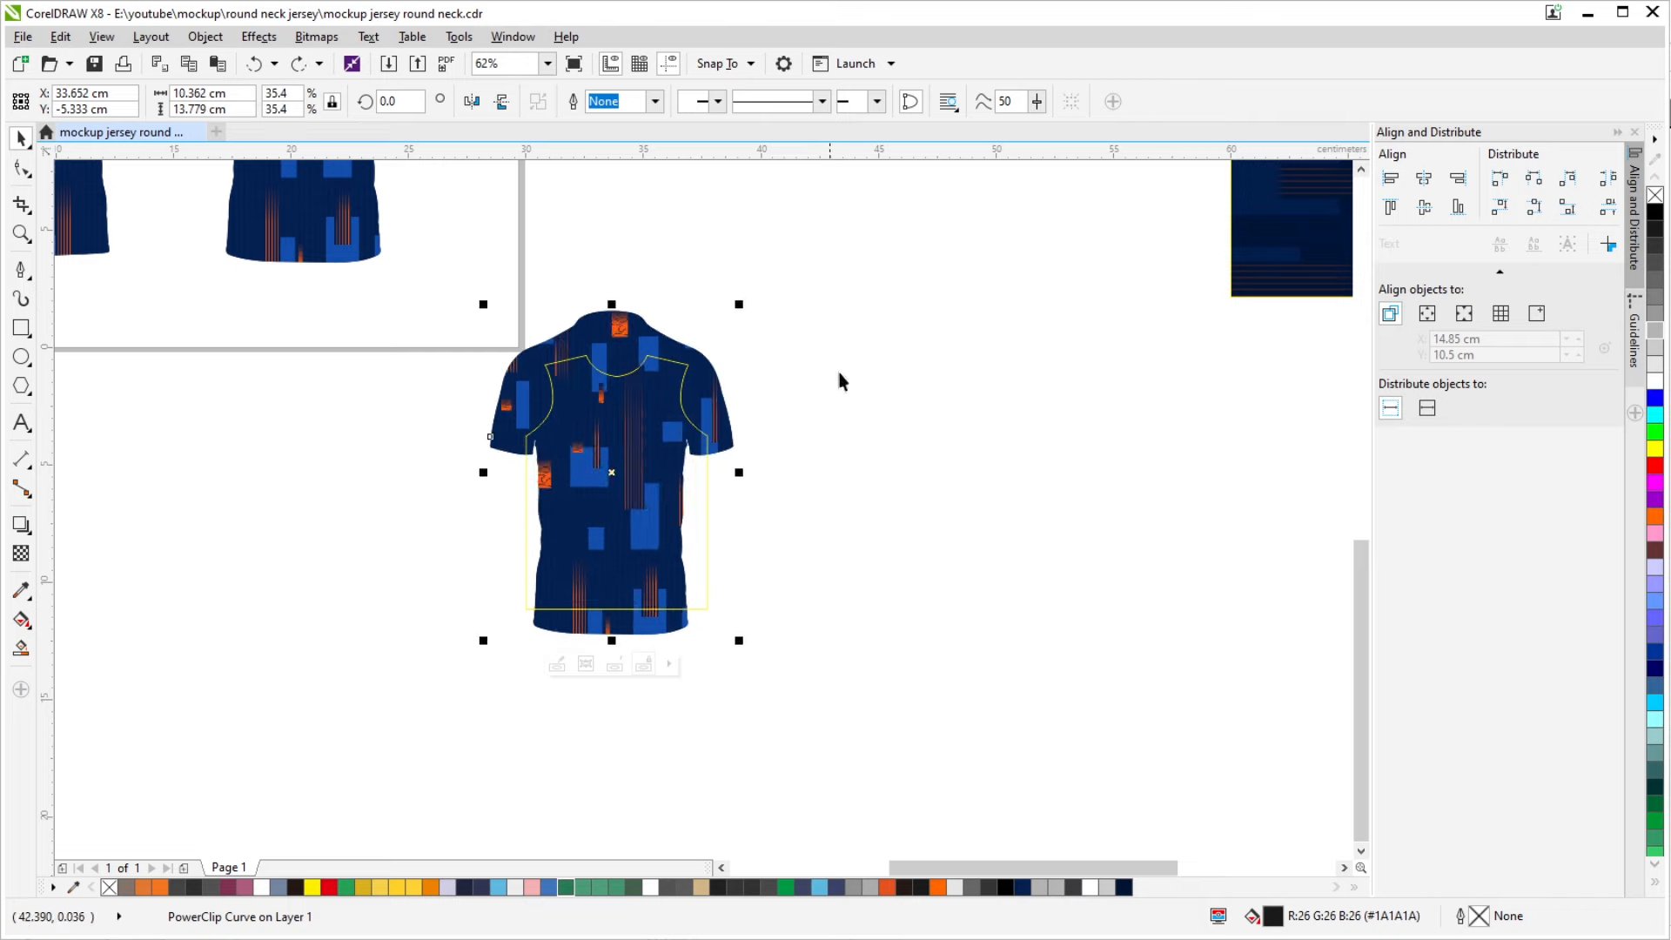
{"action": "key", "text": "ctrl+z"}
Move the pattern bitmap off the shirt-body outline to the empty space right of it
{"action": "left_click", "coordinate": [923, 455]}
{"action": "left_click_drag", "start_coordinate": [923, 456], "coordinate": [938, 557]}
{"action": "scroll", "coordinate": [784, 233], "scroll_direction": "down", "scroll_amount": 1}
{"action": "left_click_drag", "start_coordinate": [785, 233], "coordinate": [887, 462]}
{"action": "scroll", "coordinate": [887, 475], "scroll_direction": "up", "scroll_amount": 1}
{"action": "scroll", "coordinate": [768, 550], "scroll_direction": "down", "scroll_amount": 1}
{"action": "left_click_drag", "start_coordinate": [828, 511], "coordinate": [882, 479]}
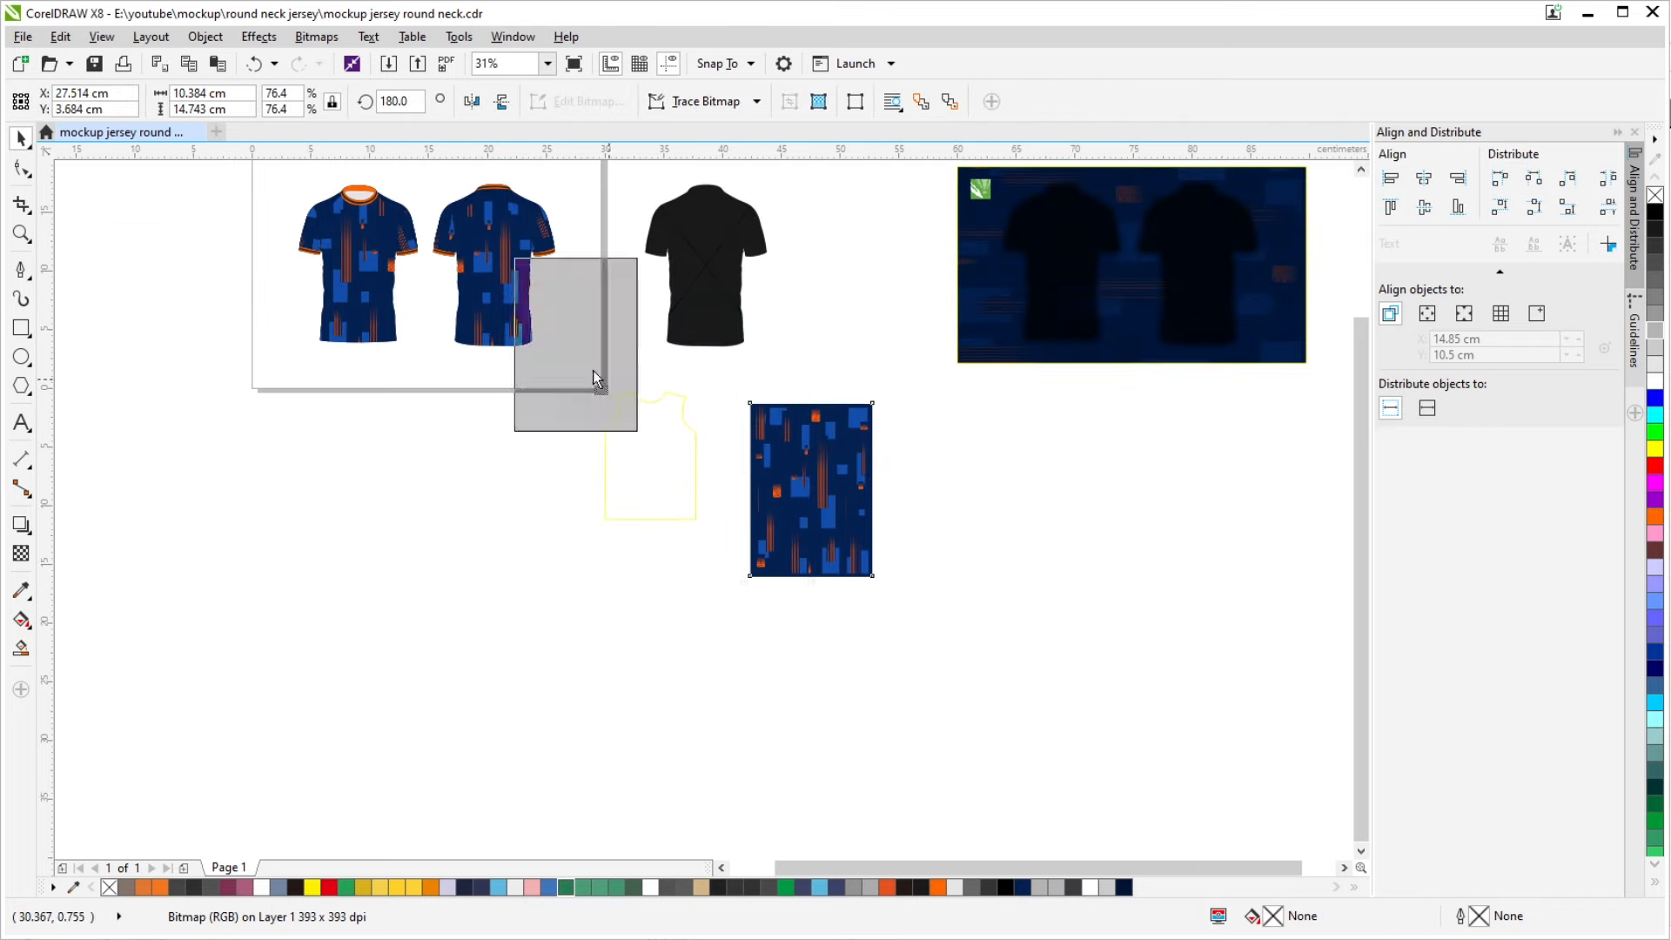
PowerClip the pattern bitmap inside the shirt-body outline
{"action": "right_click", "coordinate": [891, 431]}
{"action": "left_click", "coordinate": [973, 445]}
{"action": "left_click", "coordinate": [625, 443]}
{"action": "scroll", "coordinate": [627, 424], "scroll_direction": "up", "scroll_amount": 2}
{"action": "key", "text": "Escape"}
{"action": "scroll", "coordinate": [829, 509], "scroll_direction": "down", "scroll_amount": 4}
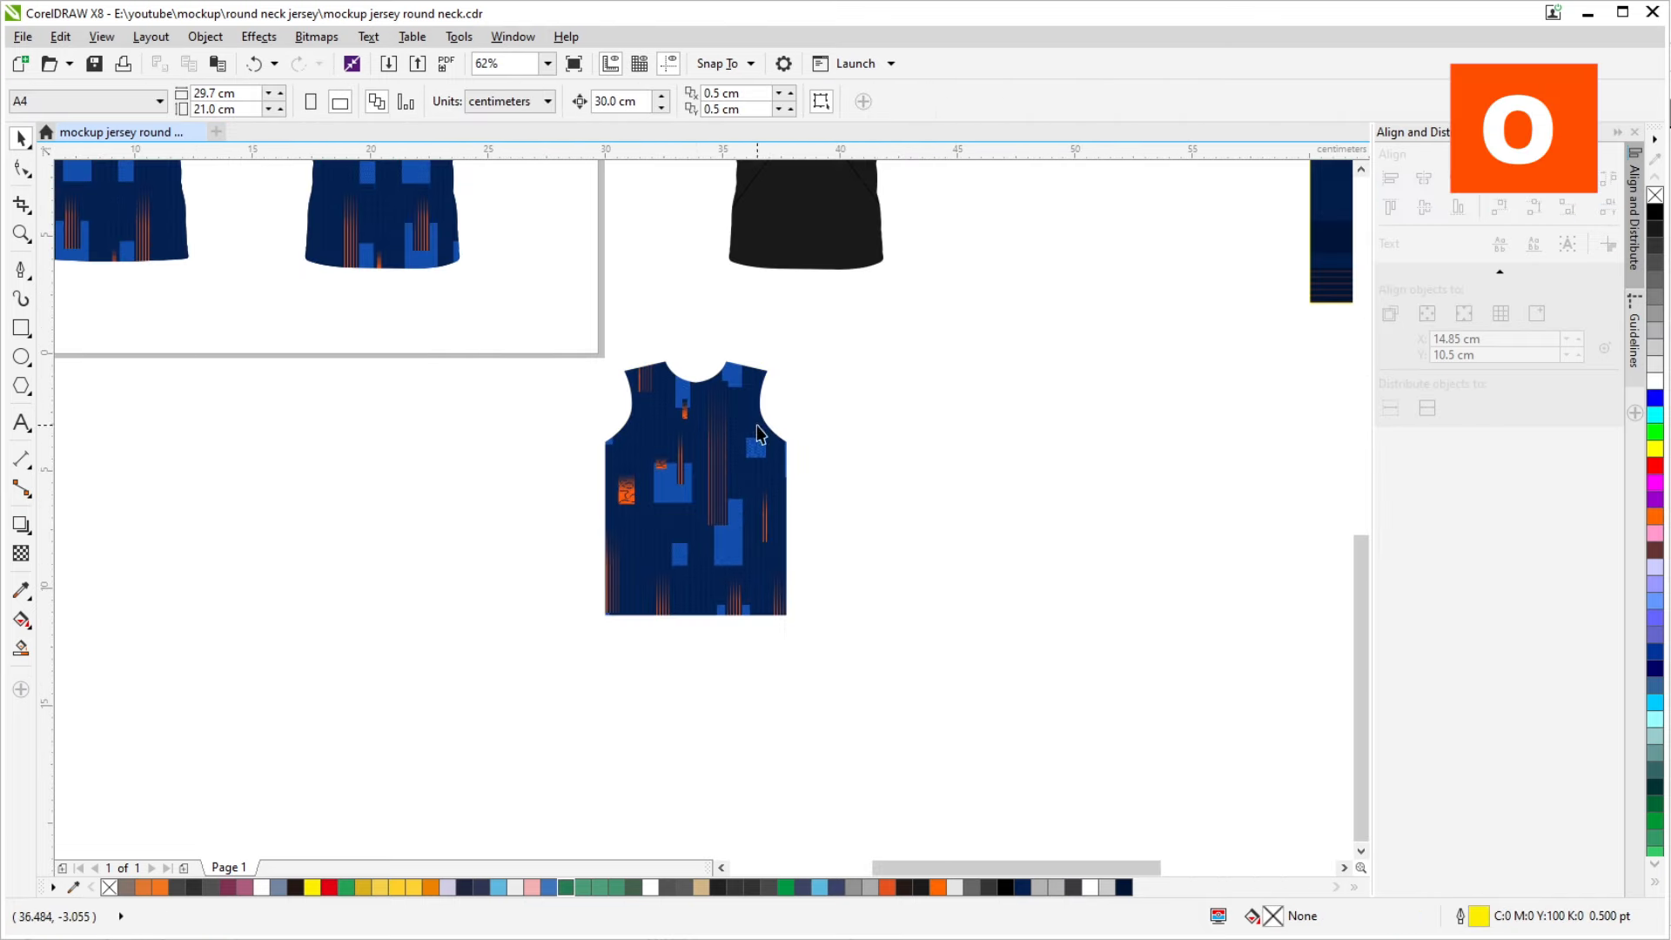
Delete the black shirt copy and place the pattern bitmap beside the page at about X 39.45 cm, Y 9.08 cm
{"action": "right_click", "coordinate": [829, 505]}
{"action": "left_click_drag", "start_coordinate": [829, 509], "coordinate": [997, 393]}
{"action": "left_click", "coordinate": [845, 366]}
{"action": "key", "text": "Delete"}
{"action": "left_click_drag", "start_coordinate": [975, 453], "coordinate": [875, 395]}
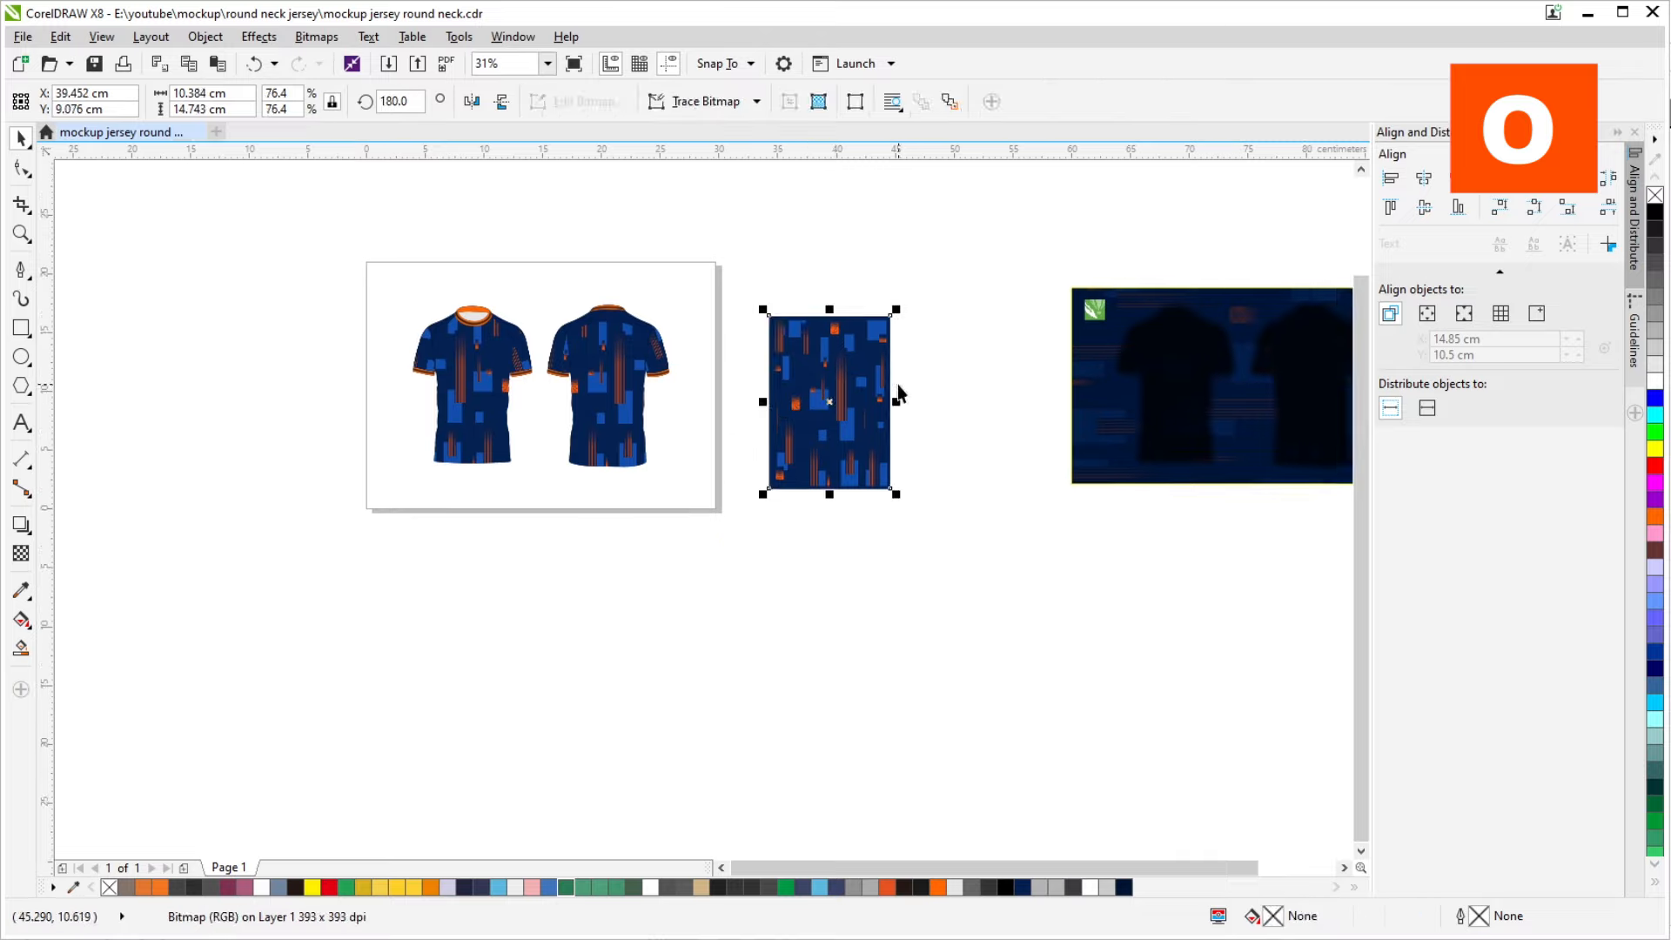
Convert the pattern bitmap beside the page to grayscale
{"action": "scroll", "coordinate": [678, 434], "scroll_direction": "up", "scroll_amount": 1}
{"action": "left_click", "coordinate": [336, 417]}
{"action": "left_click", "coordinate": [993, 410]}
{"action": "key", "text": "ctrl+b"}
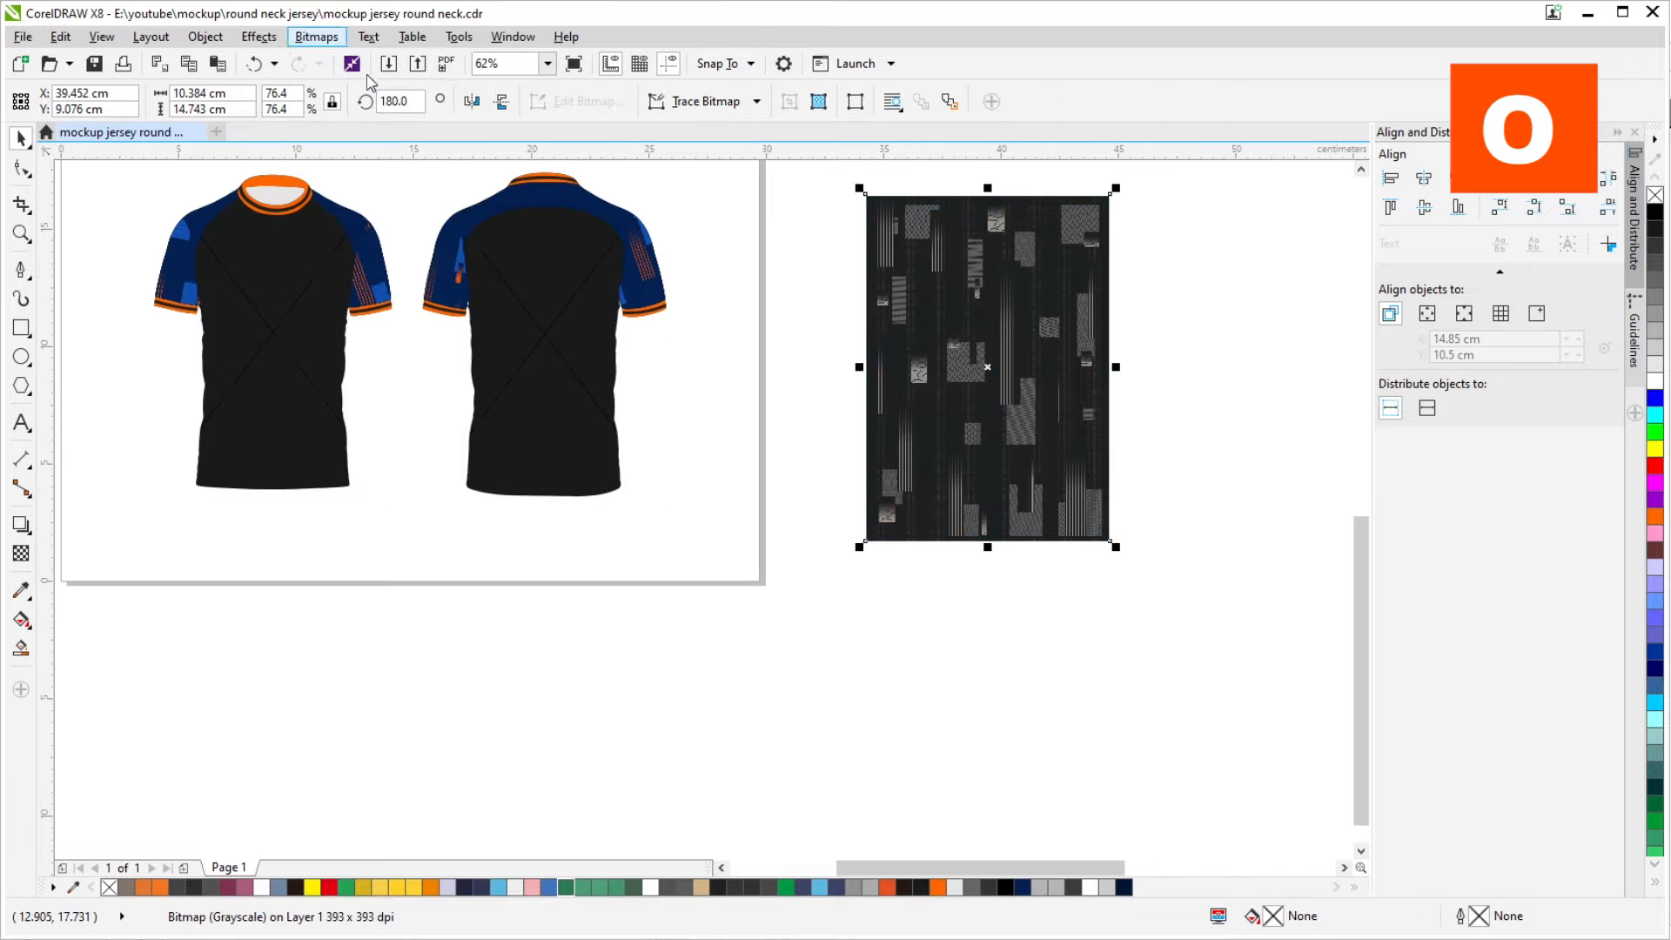
{"action": "right_click", "coordinate": [983, 418]}
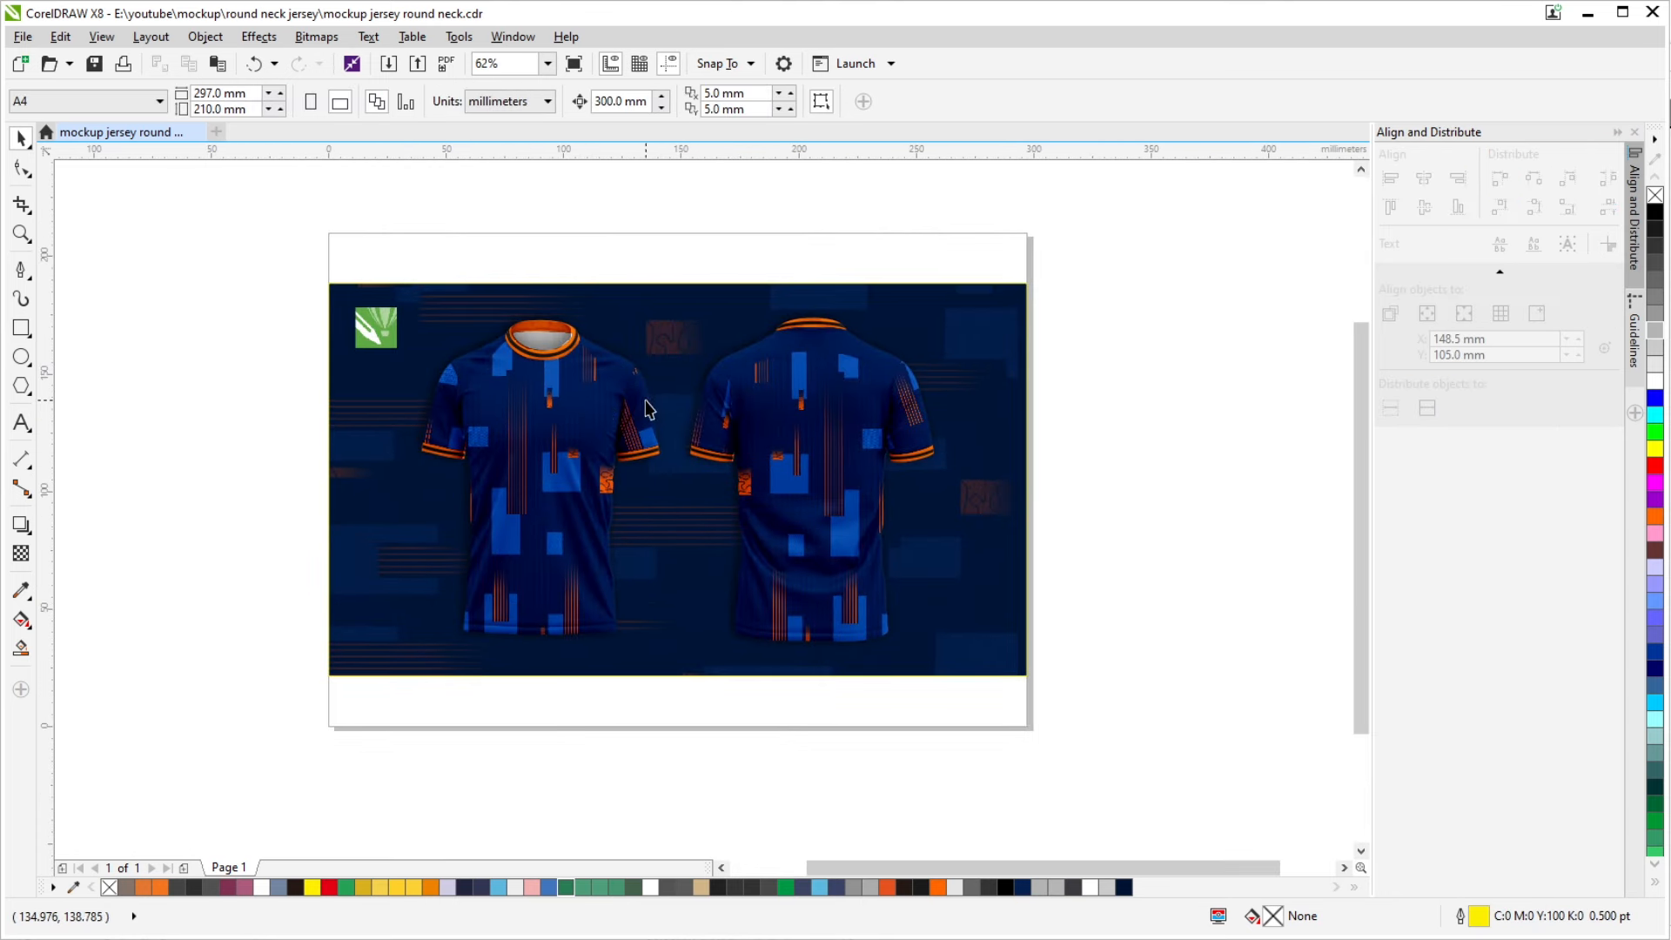
{"action": "left_click_drag", "start_coordinate": [645, 401], "coordinate": [561, 406]}
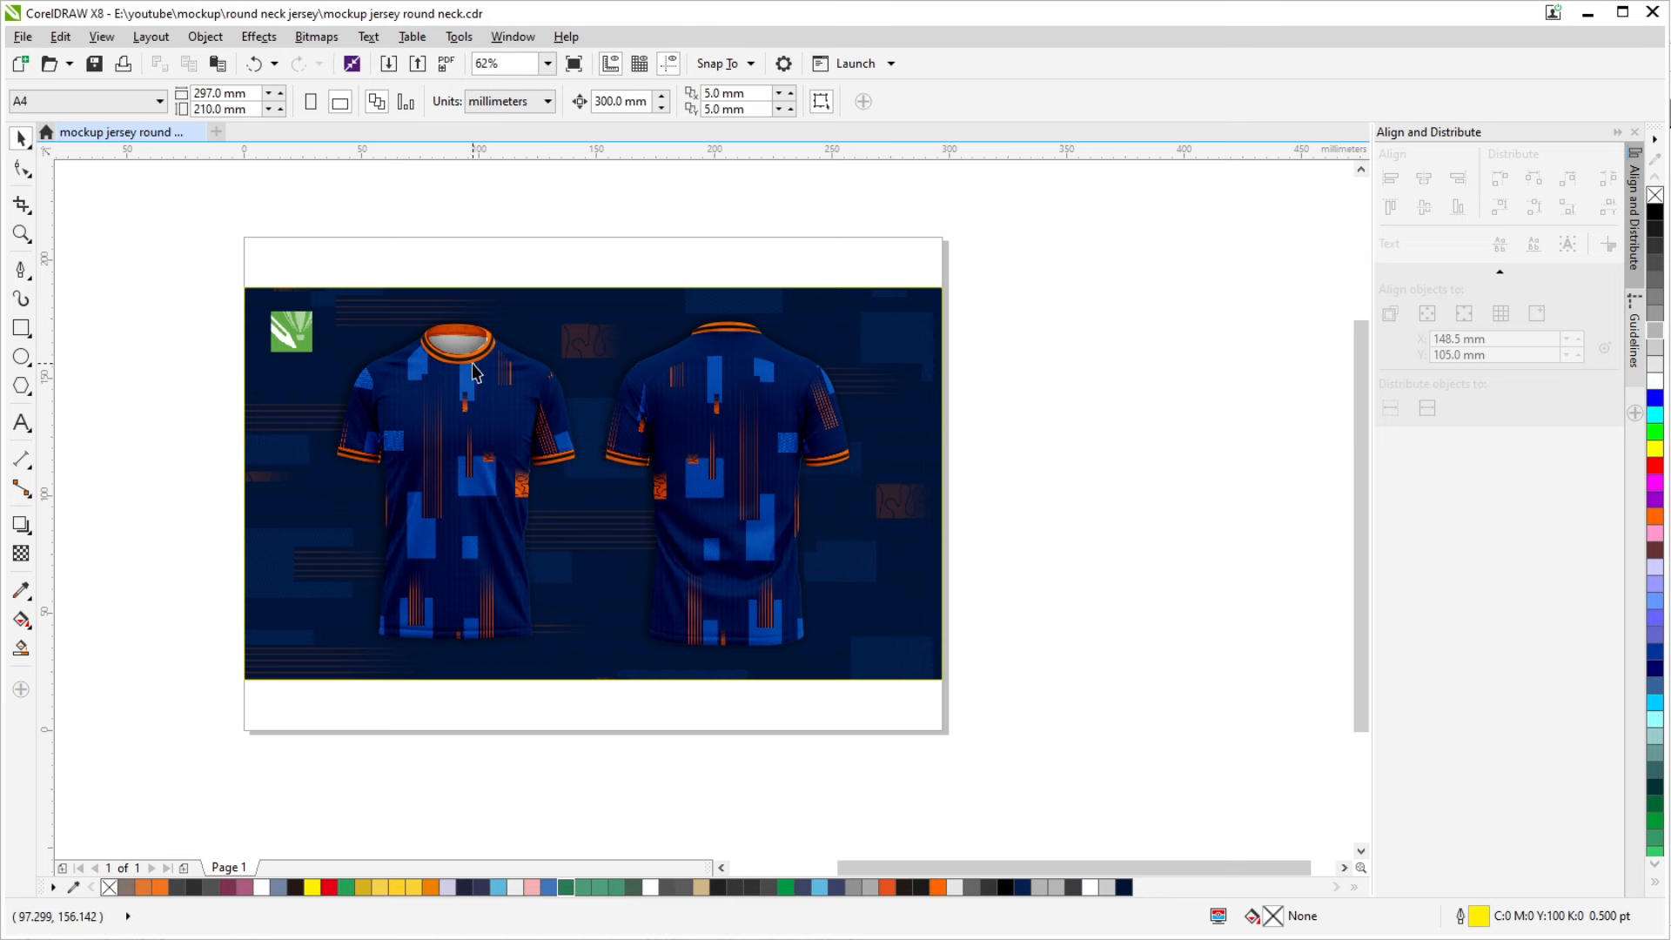
{"action": "left_click", "coordinate": [763, 386]}
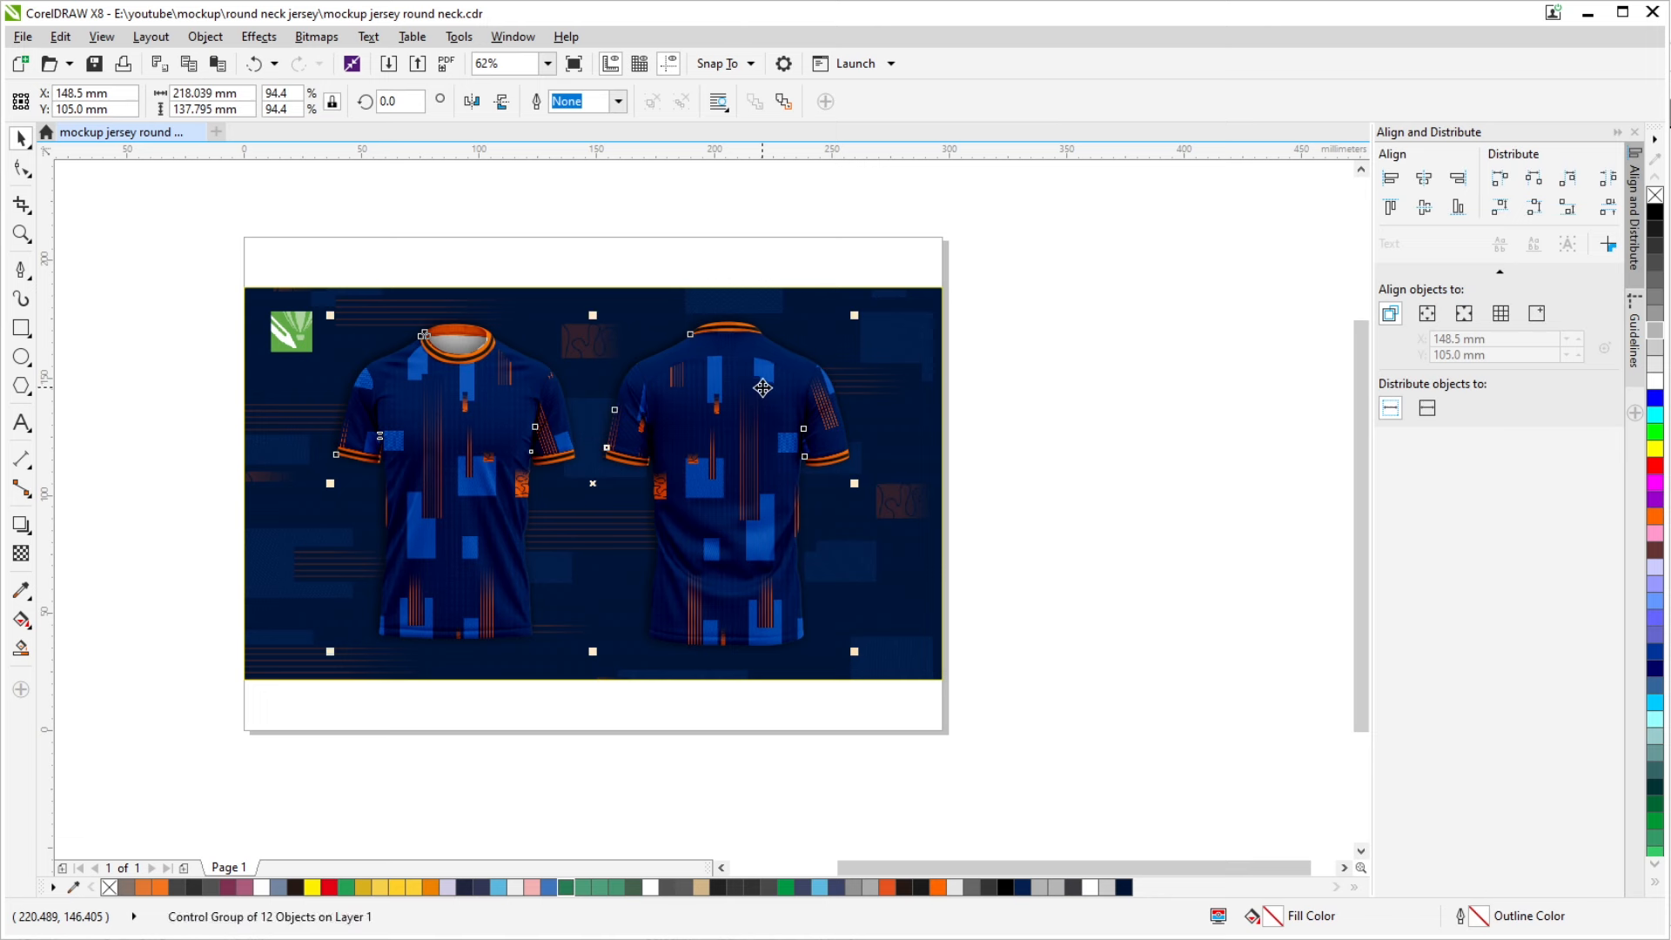
{"action": "left_click", "coordinate": [1129, 386]}
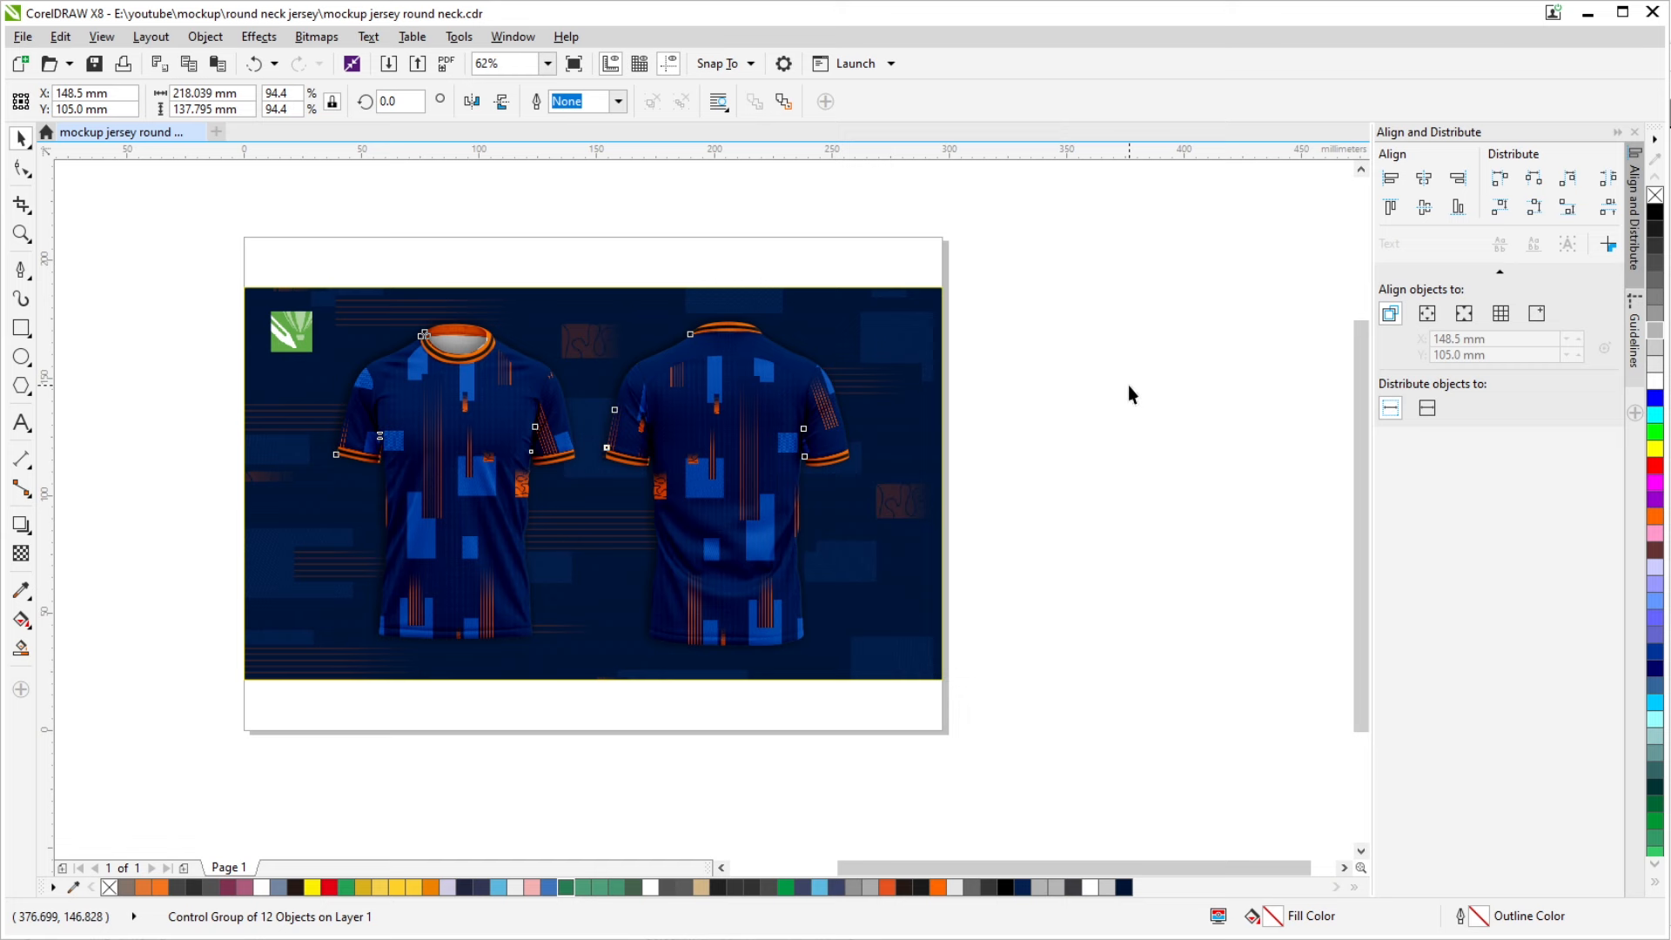
{"action": "left_click", "coordinate": [767, 408]}
Set the document units to centimeters
{"action": "left_click_drag", "start_coordinate": [631, 290], "coordinate": [630, 332]}
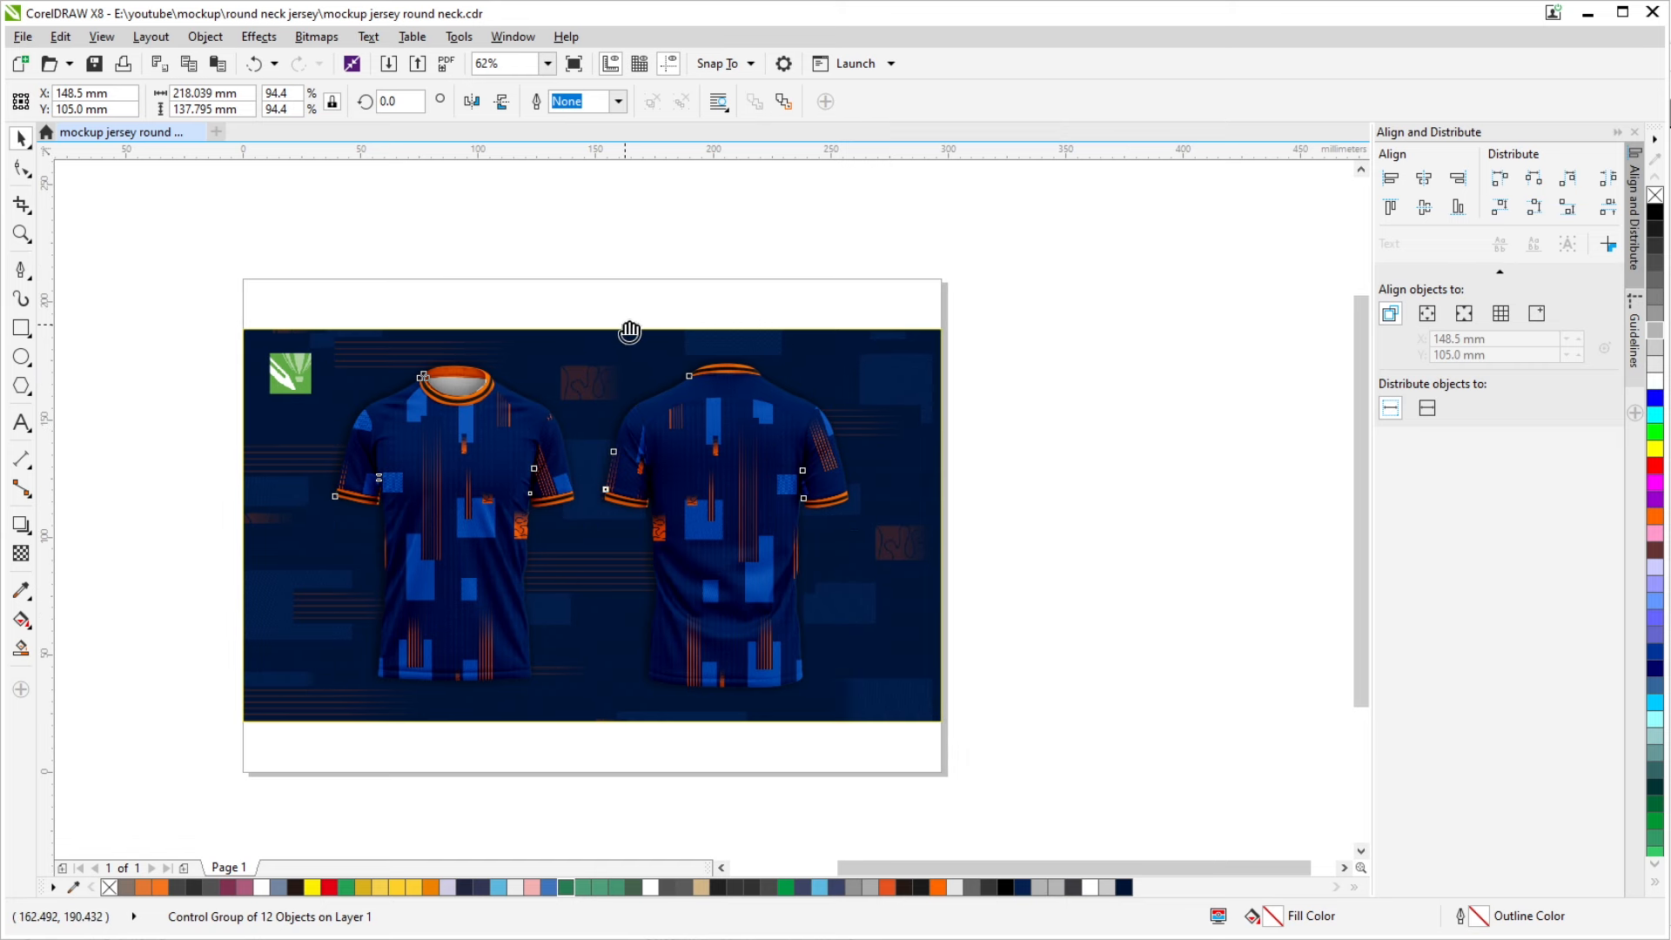
{"action": "left_click", "coordinate": [753, 248]}
{"action": "left_click", "coordinate": [547, 101]}
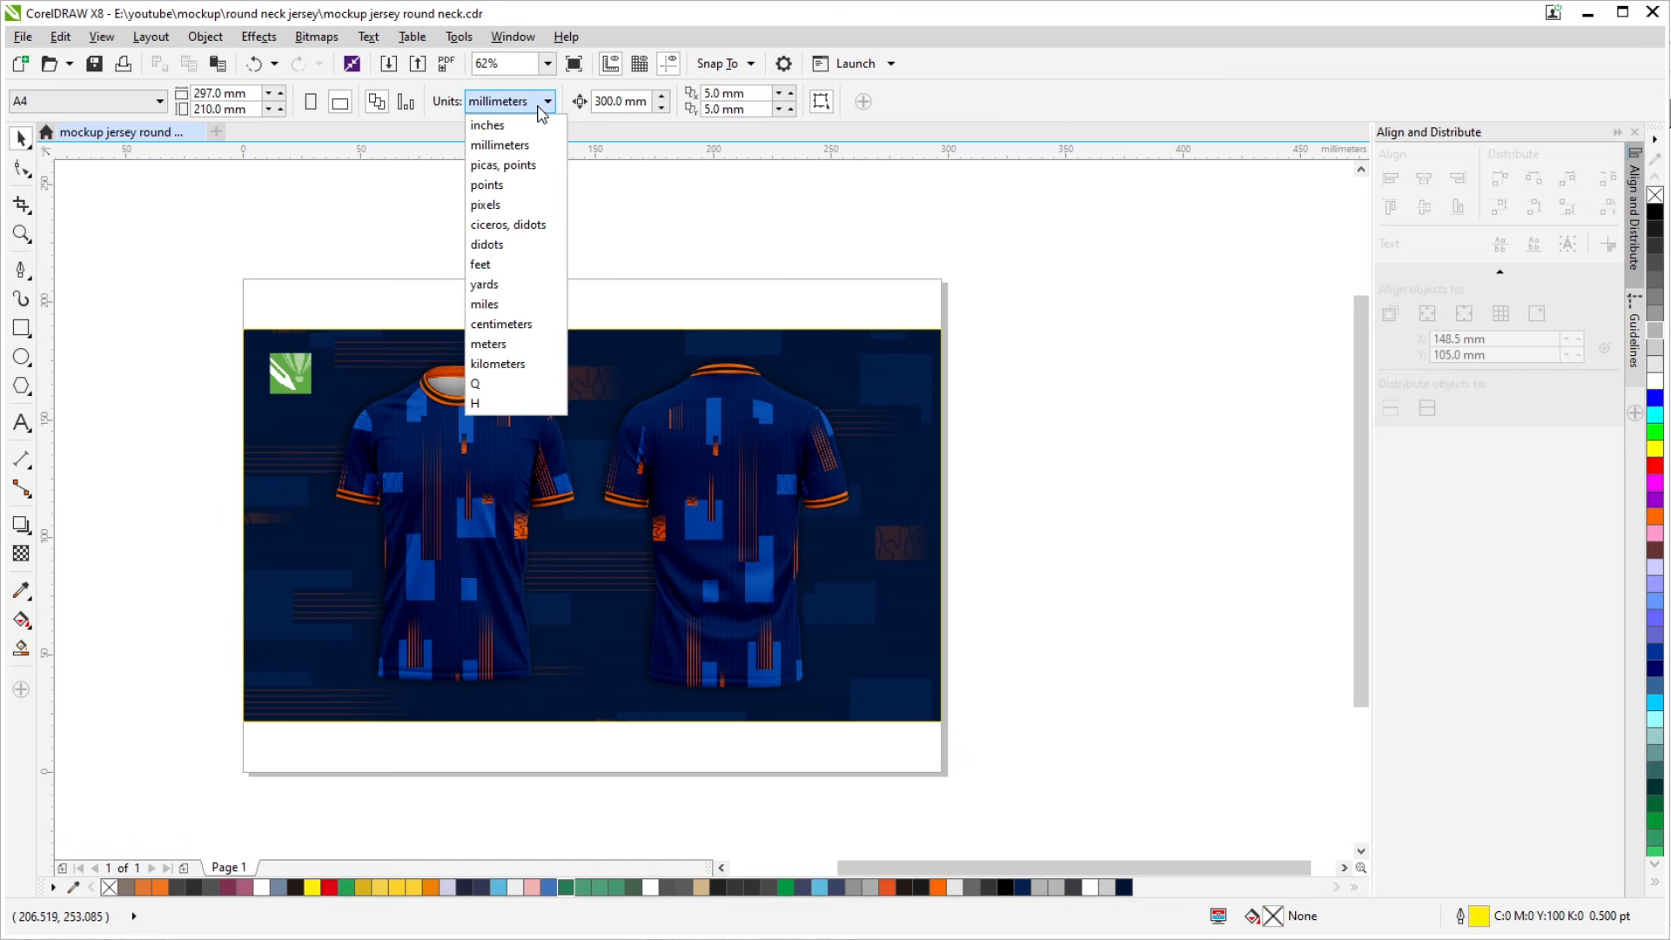
{"action": "left_click", "coordinate": [513, 324]}
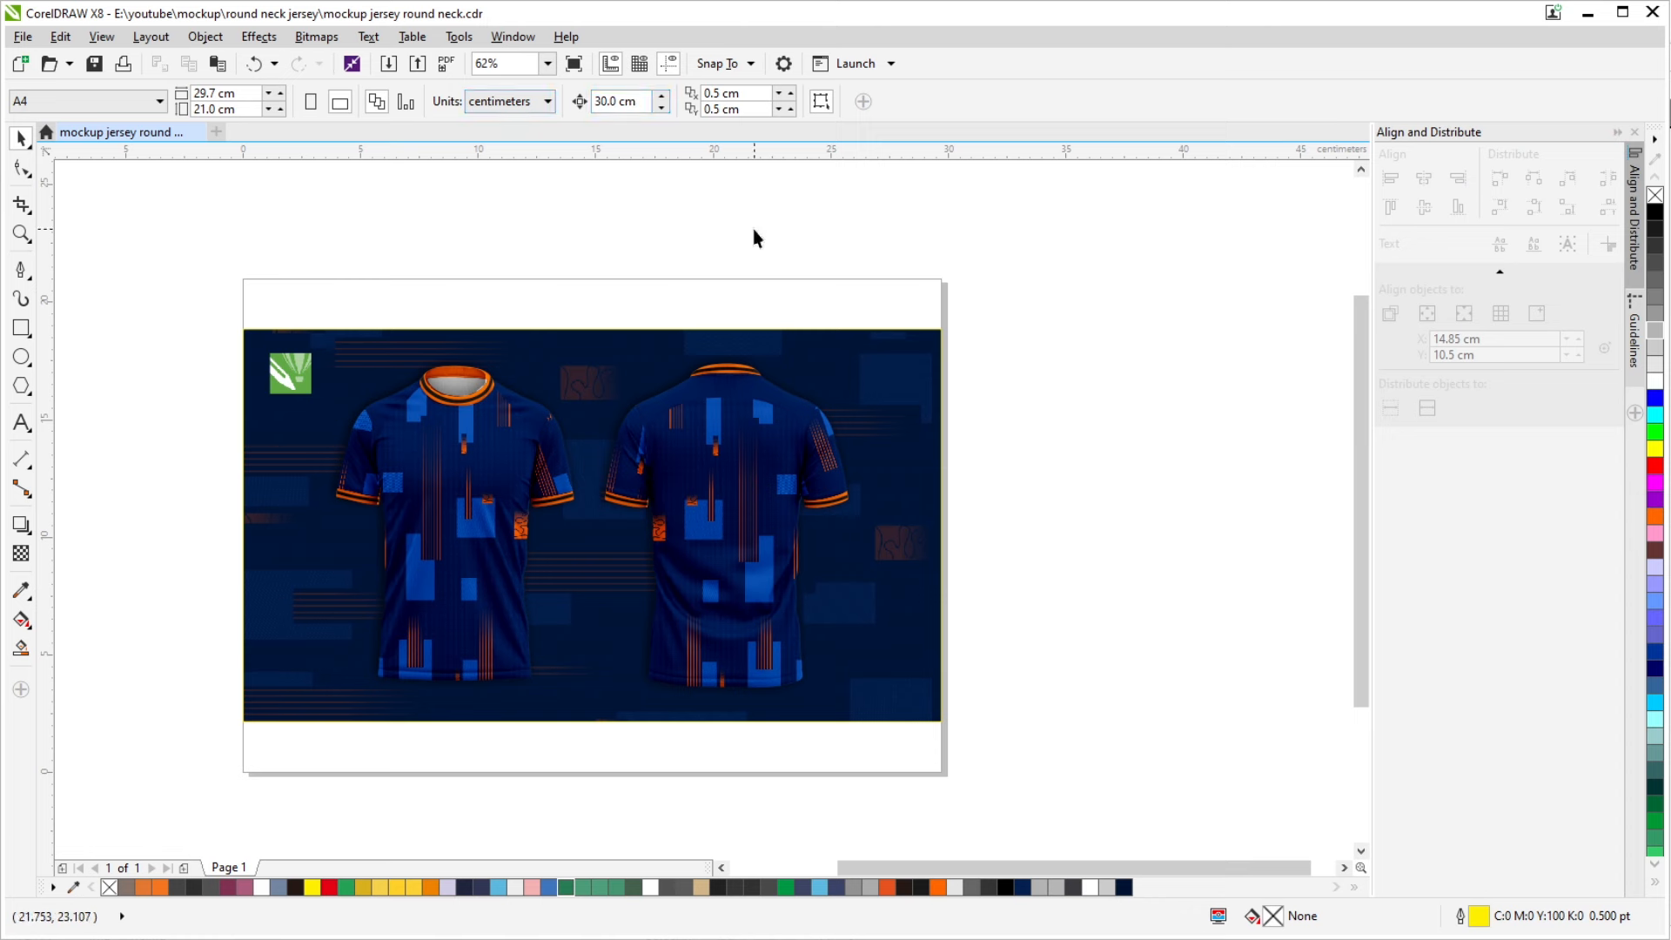
Try to move the jersey group with its shadow to about X 10.7 cm, Y 9.44 cm, and undo the move
{"action": "left_click", "coordinate": [692, 492]}
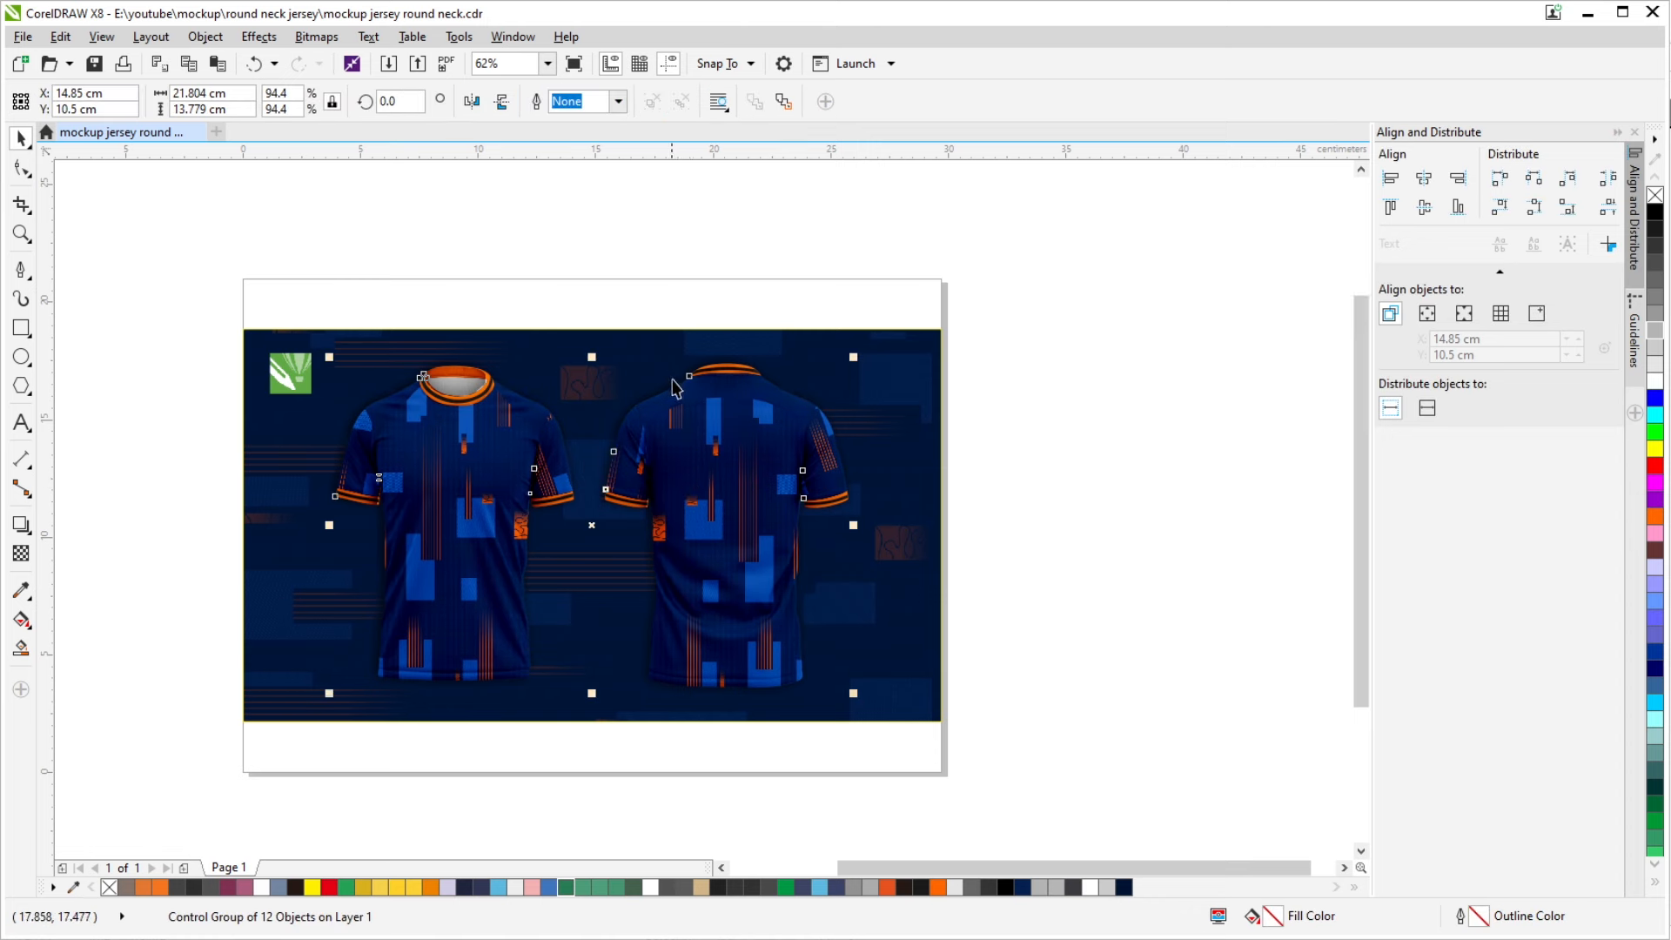
{"action": "left_click_drag", "start_coordinate": [697, 511], "coordinate": [600, 533]}
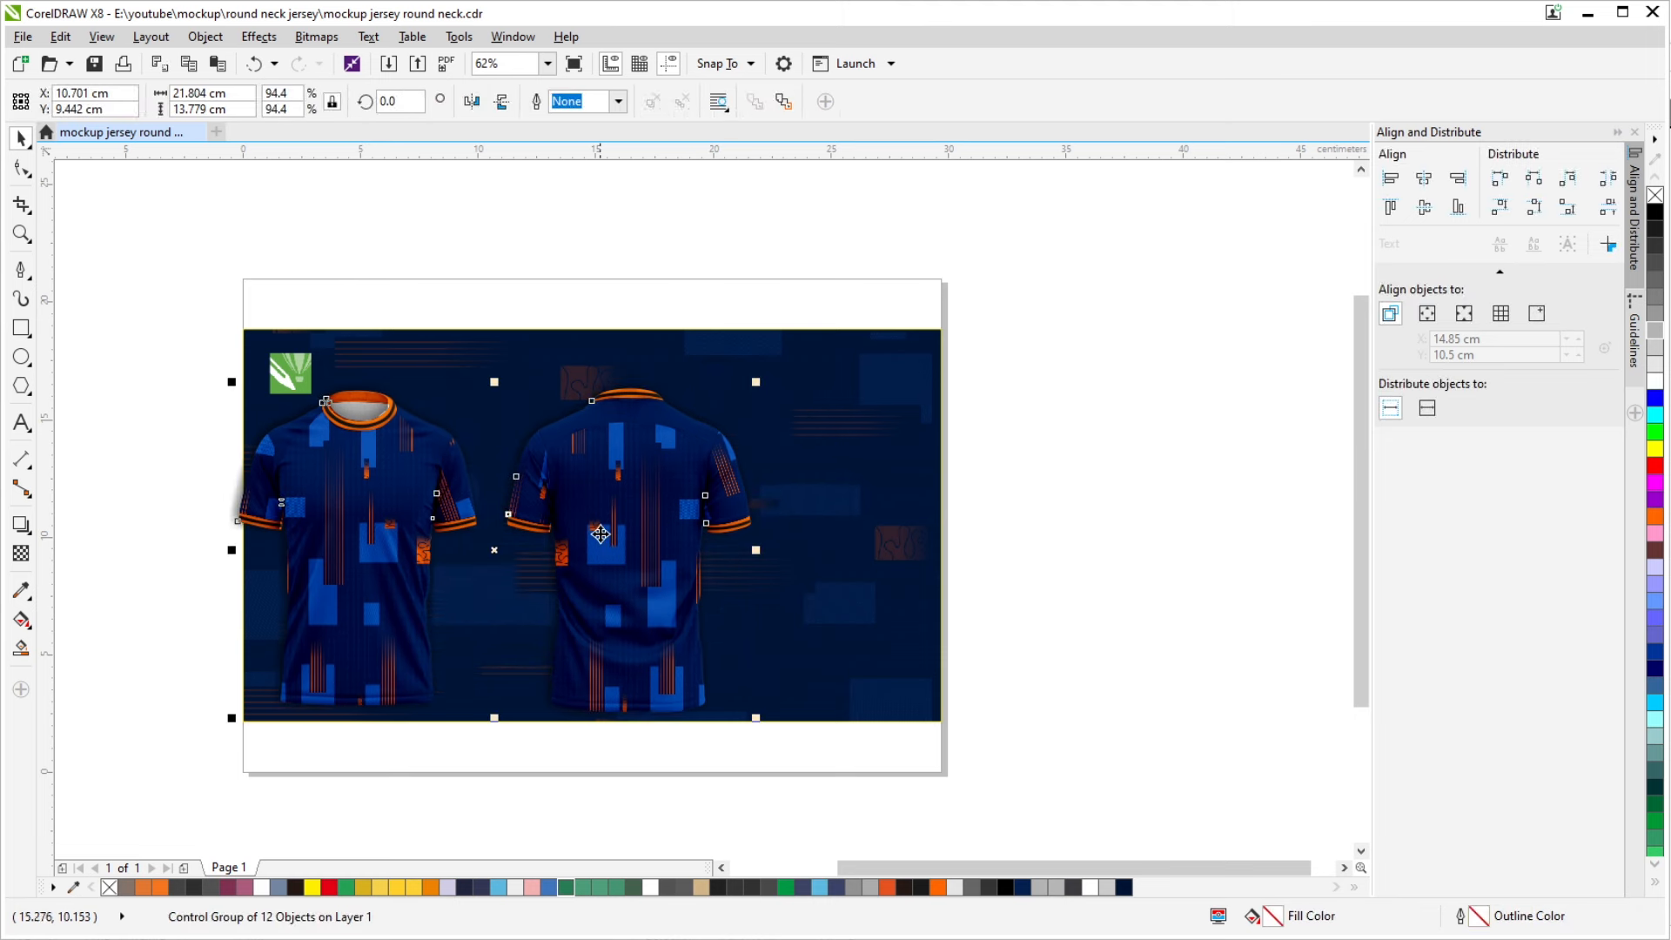
{"action": "key", "text": "ctrl+z"}
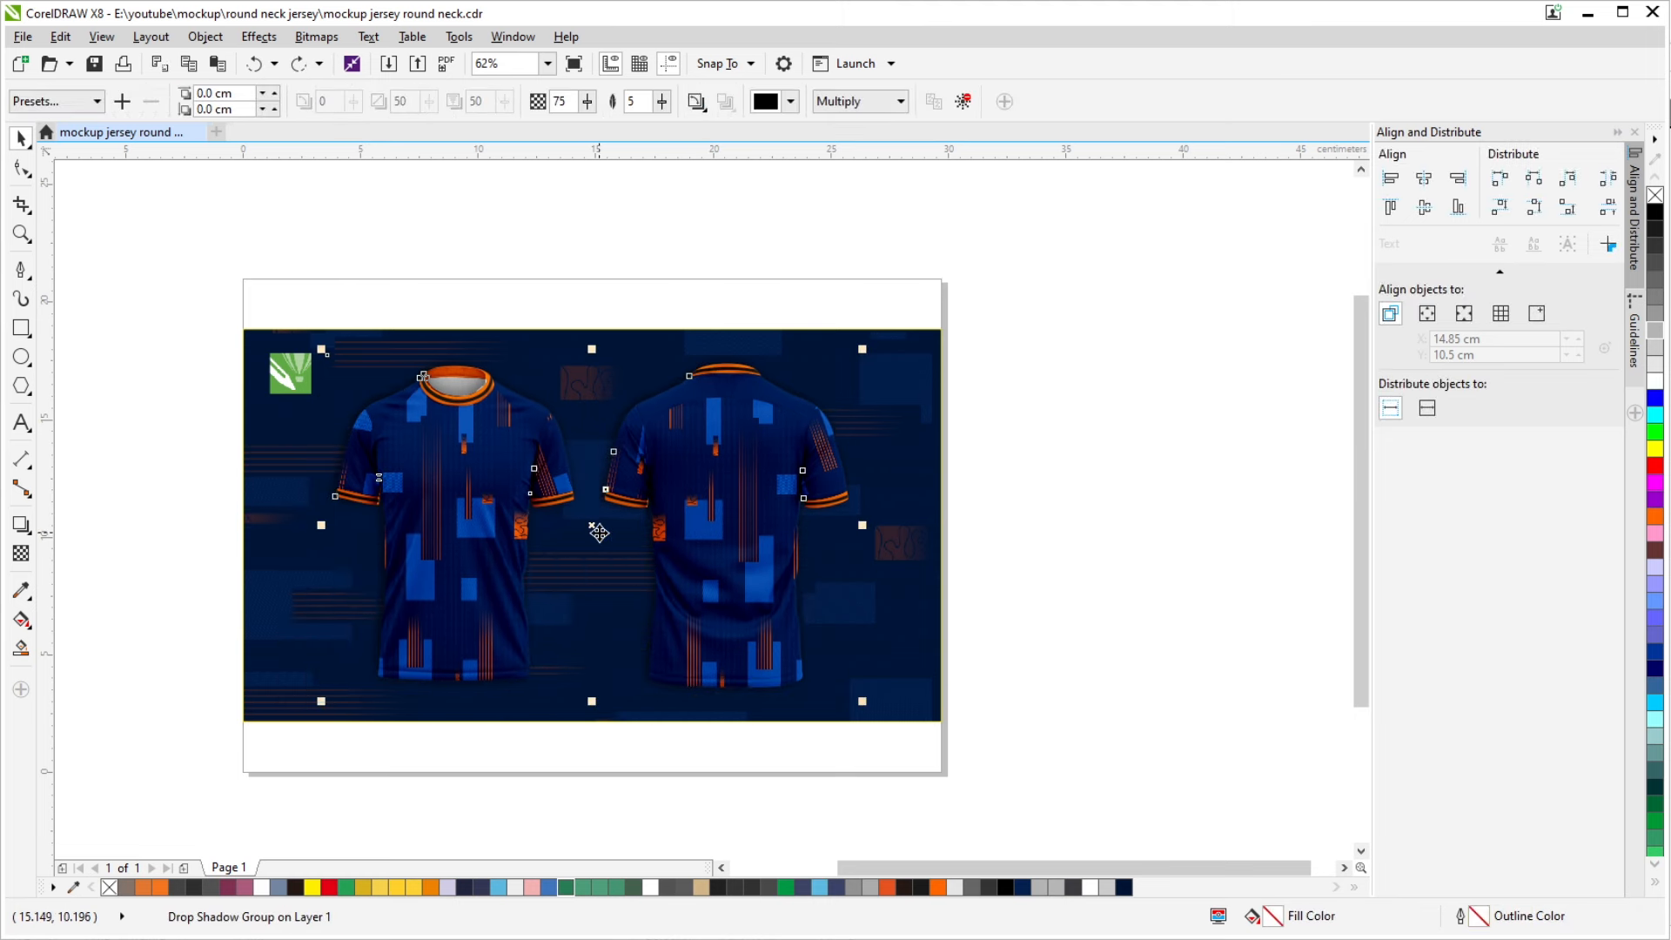
Break the drop shadow apart from the jersey group, and undo a trial move made to test the separation
{"action": "key", "text": "ctrl+k"}
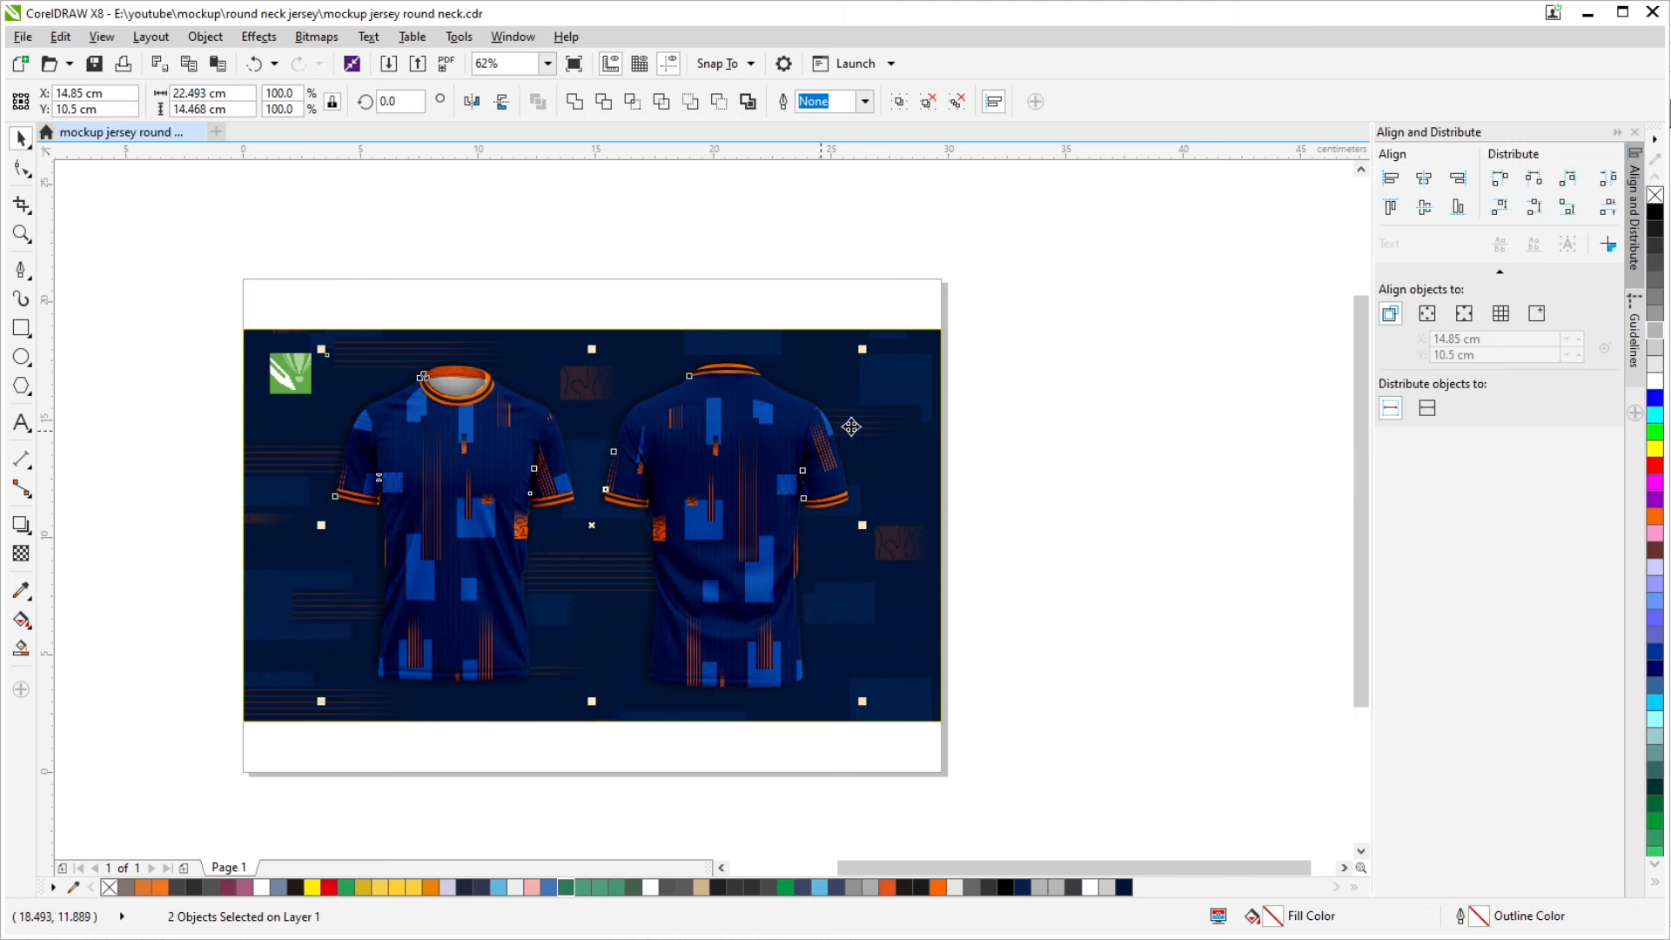
{"action": "left_click", "coordinate": [1150, 404]}
{"action": "left_click_drag", "start_coordinate": [781, 468], "coordinate": [759, 599]}
{"action": "key", "text": "ctrl+z"}
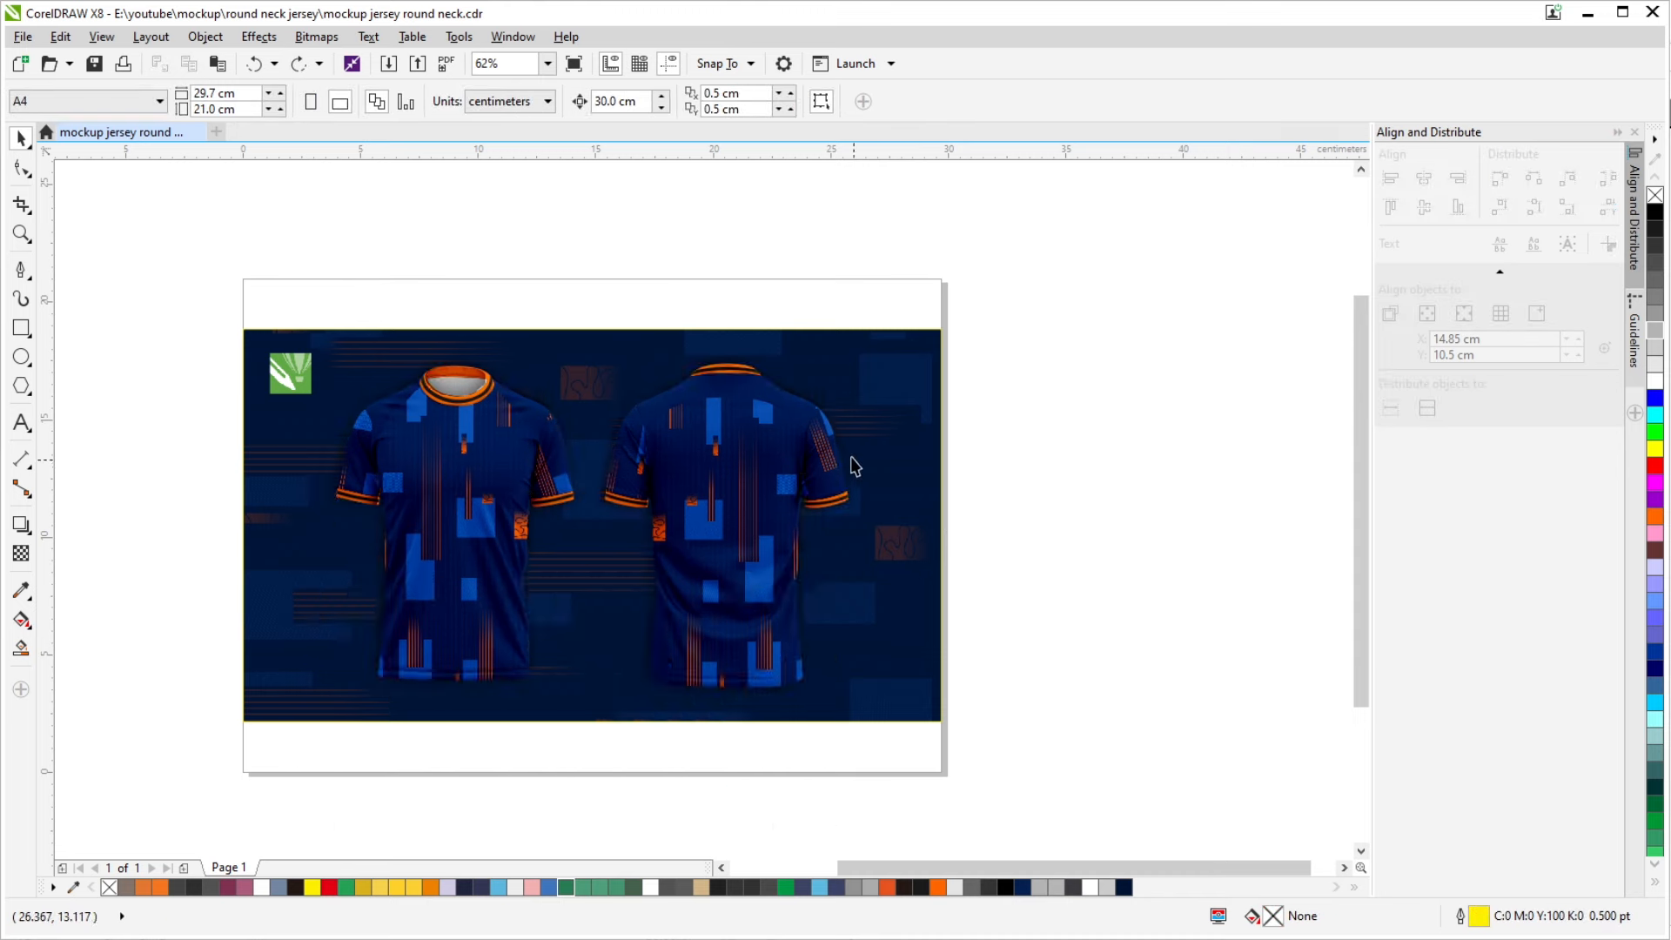
Move the separated jersey shadow 30 cm to the right, off the page, to X 44.85 cm
{"action": "scroll", "coordinate": [851, 458], "scroll_direction": "up", "scroll_amount": 1}
{"action": "left_click", "coordinate": [849, 453]}
{"action": "scroll", "coordinate": [849, 453], "scroll_direction": "down", "scroll_amount": 2}
{"action": "key", "text": "Right"}
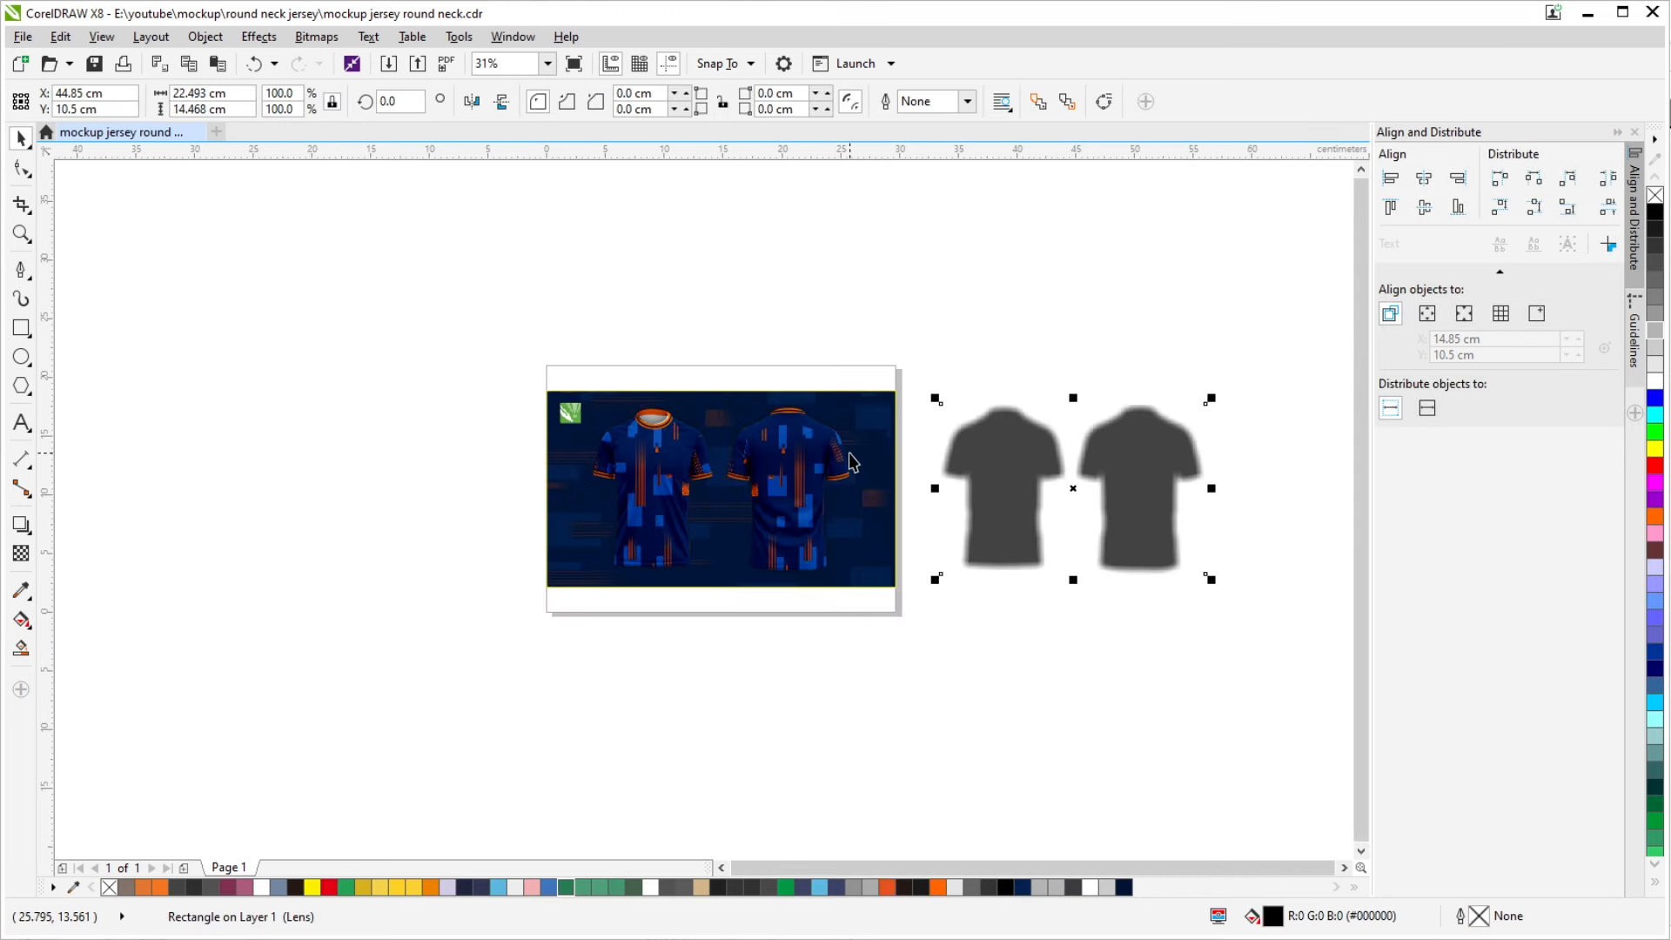
Move the dark background 30 cm right onto the shadow, and shift both together to X 74.85 cm
{"action": "left_click", "coordinate": [893, 411]}
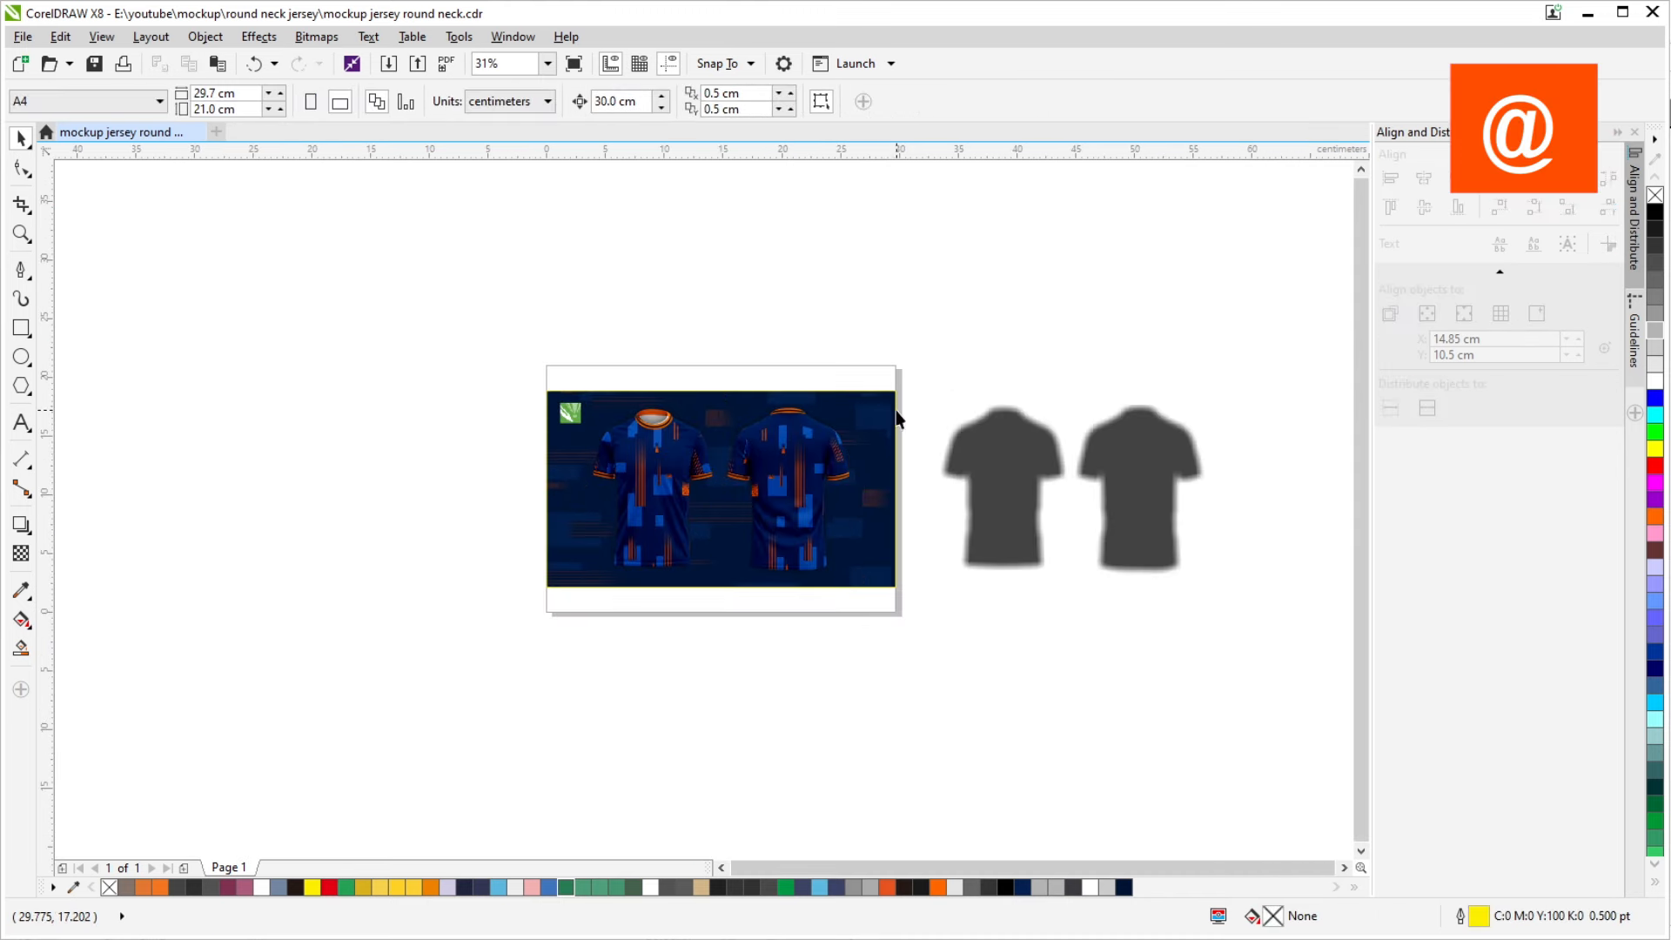
{"action": "key", "text": "Right"}
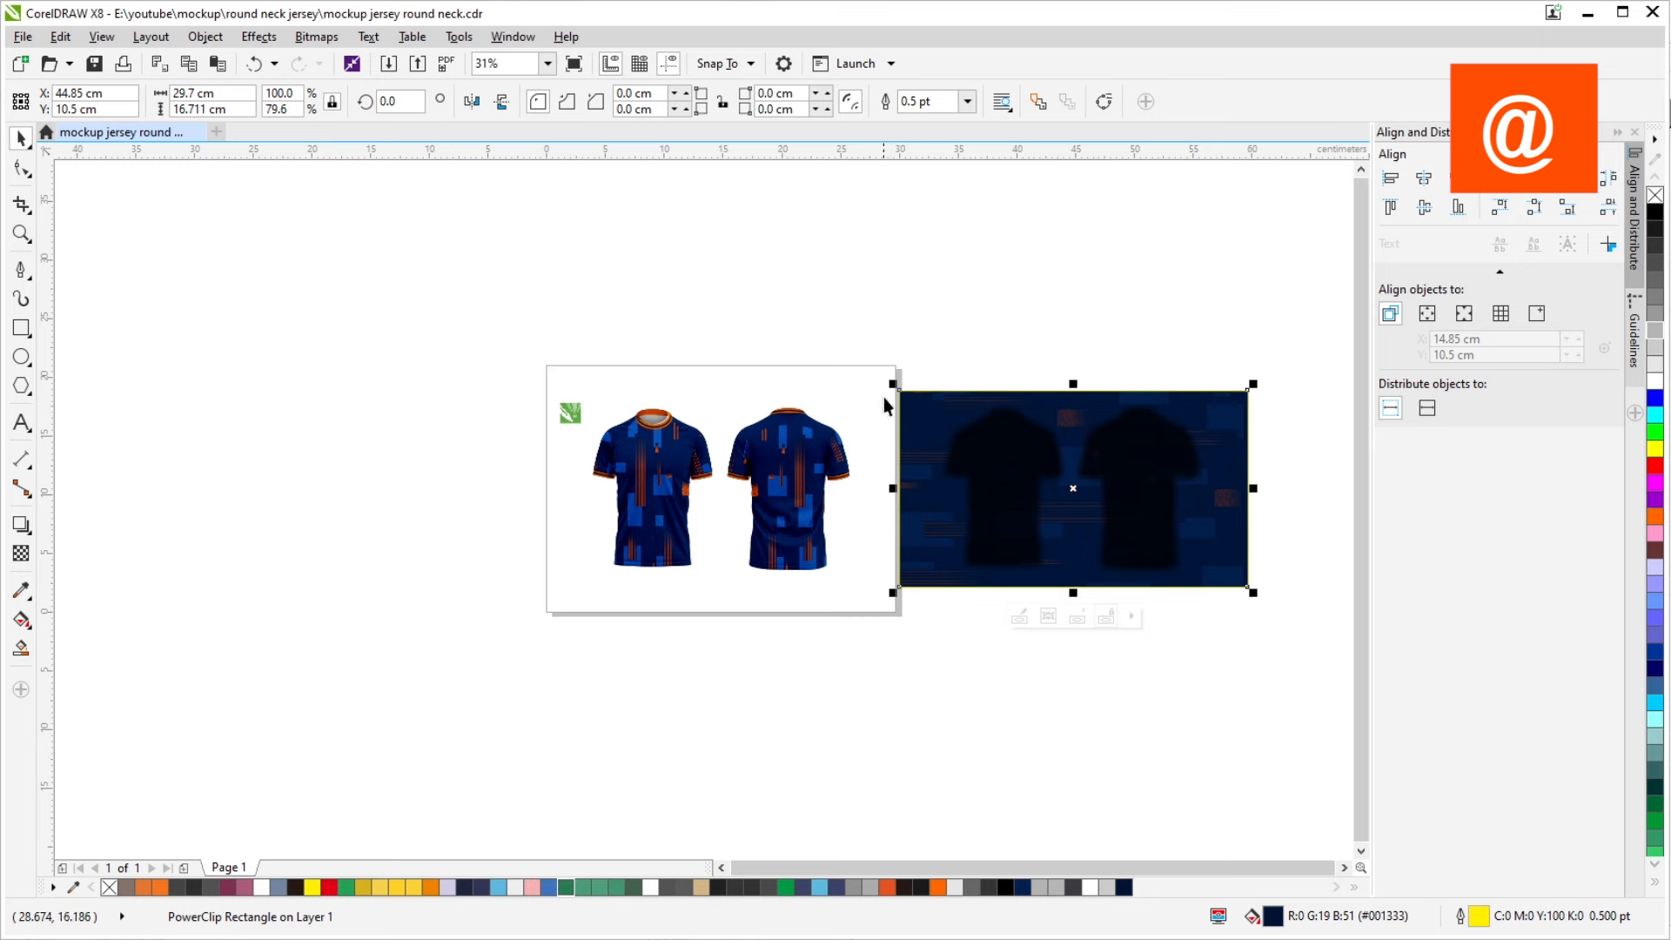
{"action": "key", "text": "Escape"}
{"action": "left_click_drag", "start_coordinate": [882, 263], "coordinate": [1319, 665]}
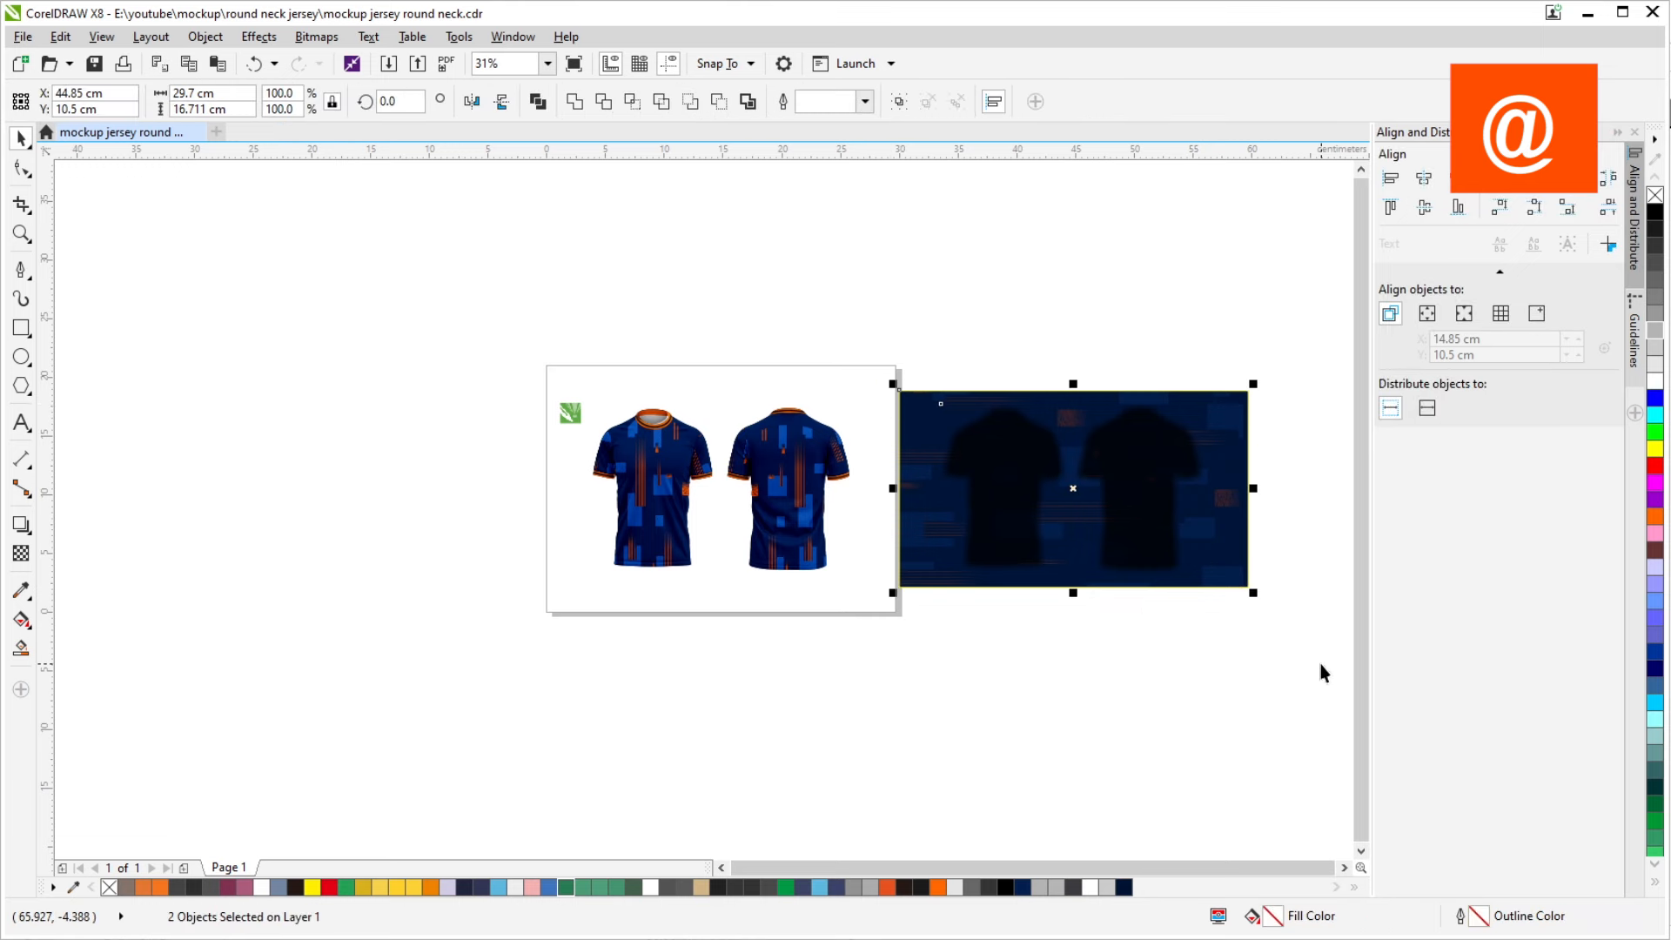
{"action": "key", "text": "Right"}
Move the green logo bitmap off the page to the right, to X 62.022 cm
{"action": "scroll", "coordinate": [684, 434], "scroll_direction": "up", "scroll_amount": 2}
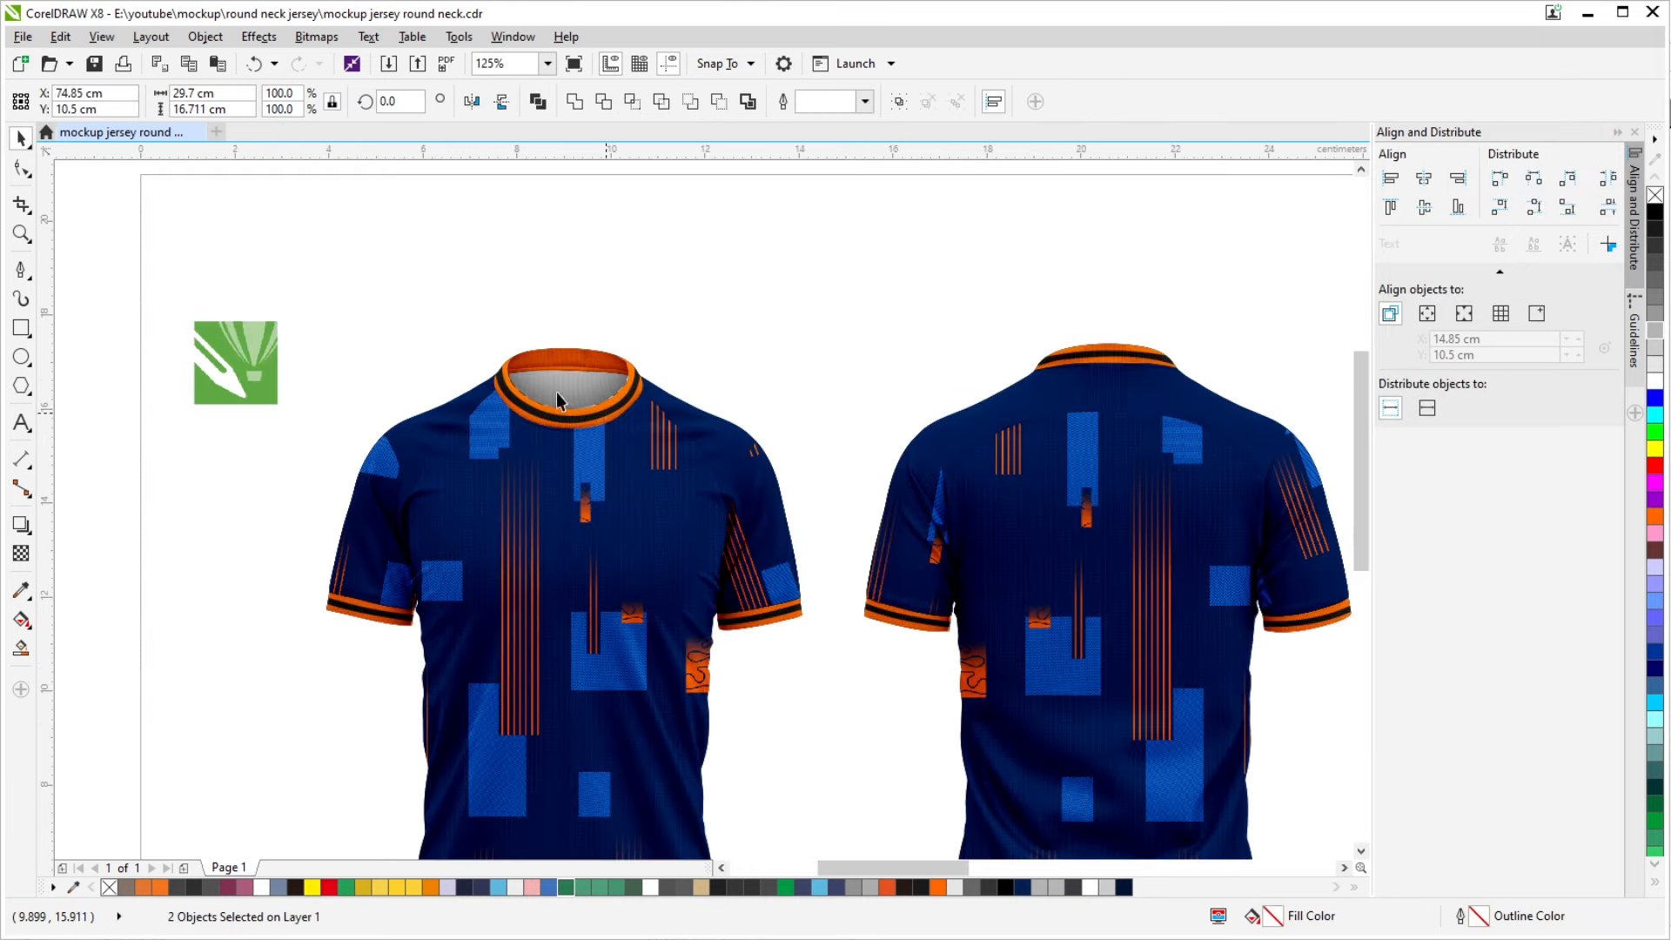
{"action": "scroll", "coordinate": [562, 398], "scroll_direction": "down", "scroll_amount": 1}
{"action": "left_click", "coordinate": [405, 380]}
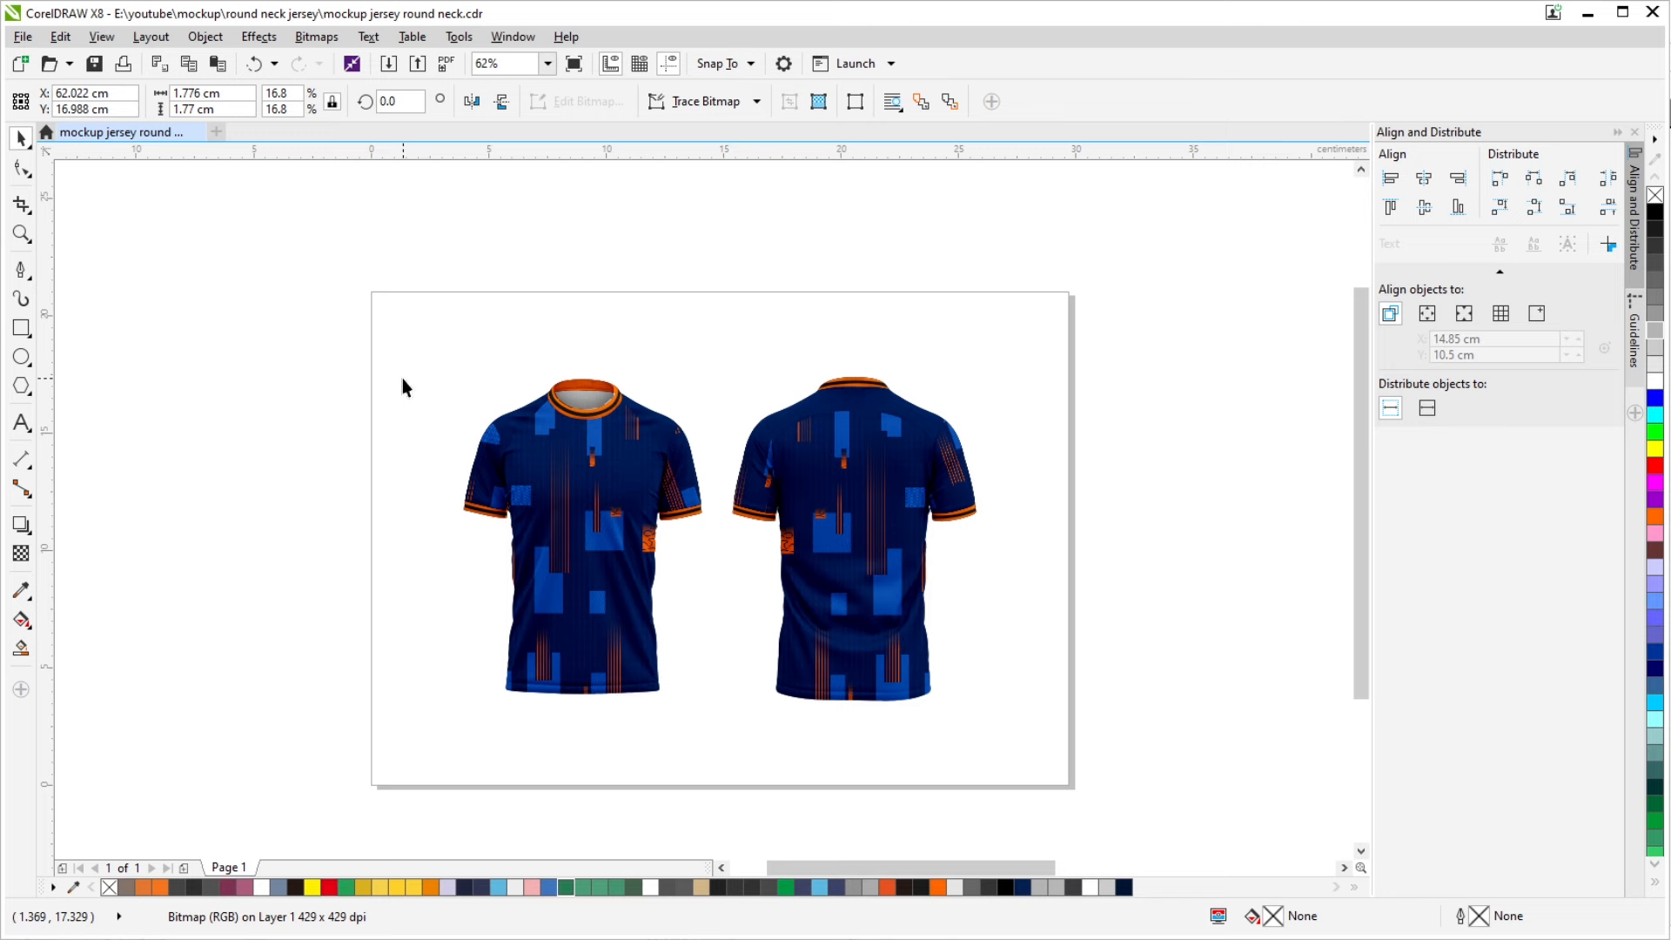
Try to move the jersey group down the page to about X 14.6 cm, Y 6.82 cm, and undo the move
{"action": "left_click_drag", "start_coordinate": [659, 555], "coordinate": [527, 449]}
{"action": "left_click_drag", "start_coordinate": [726, 468], "coordinate": [720, 552]}
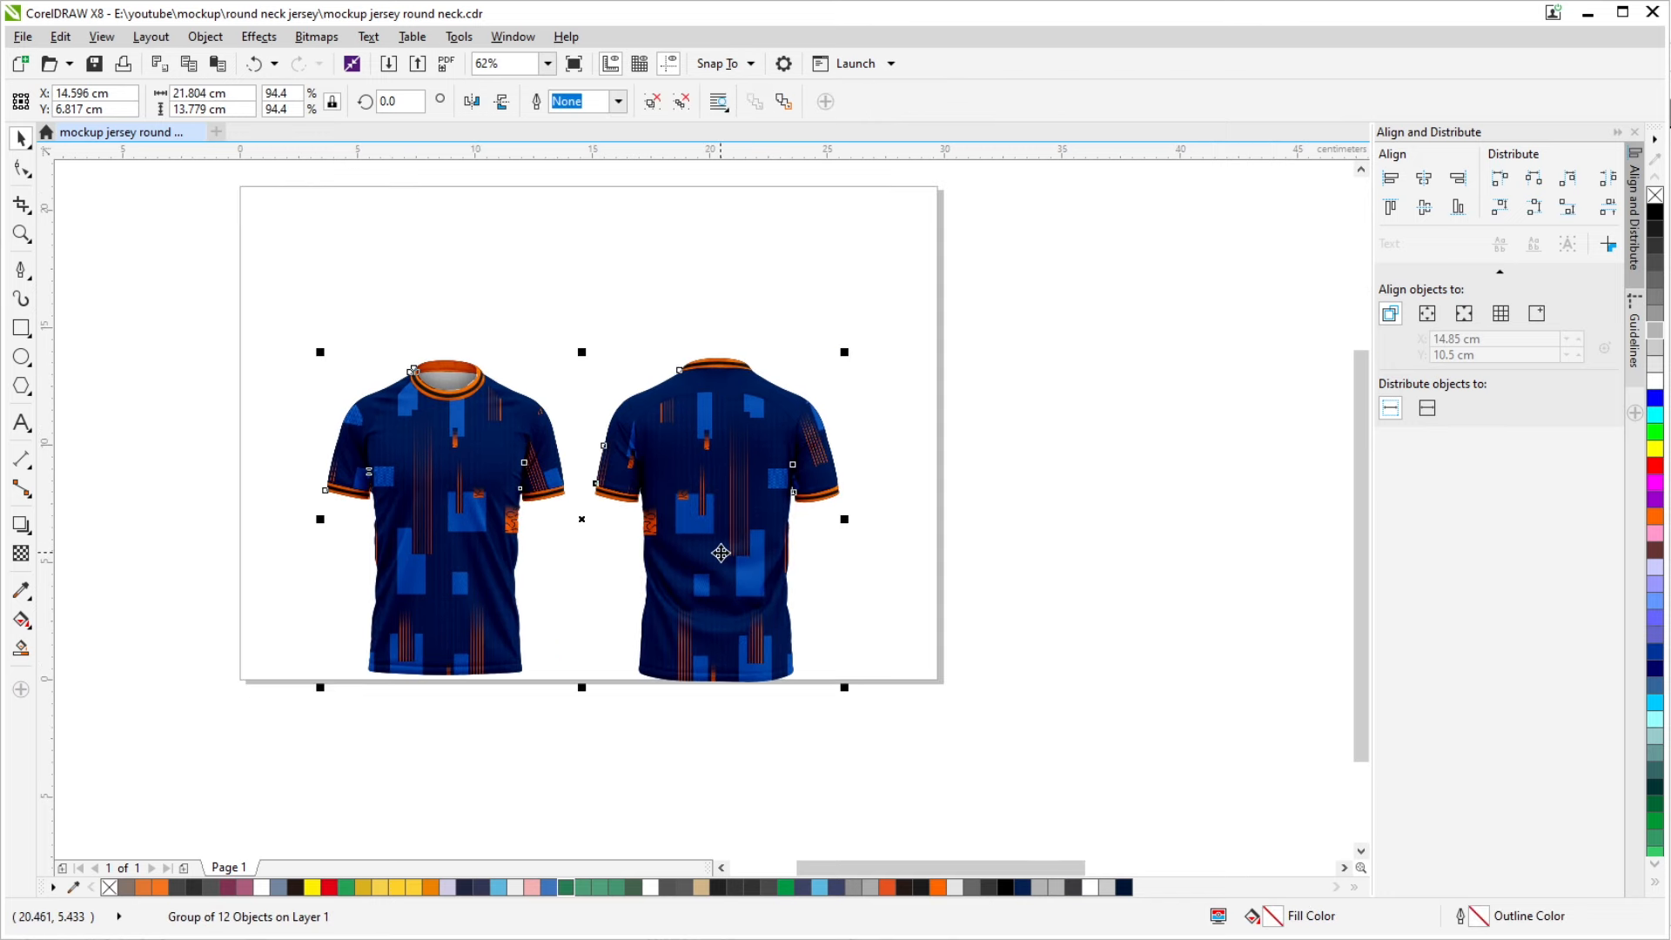
{"action": "left_click", "coordinate": [881, 369]}
{"action": "scroll", "coordinate": [504, 474], "scroll_direction": "up", "scroll_amount": 2}
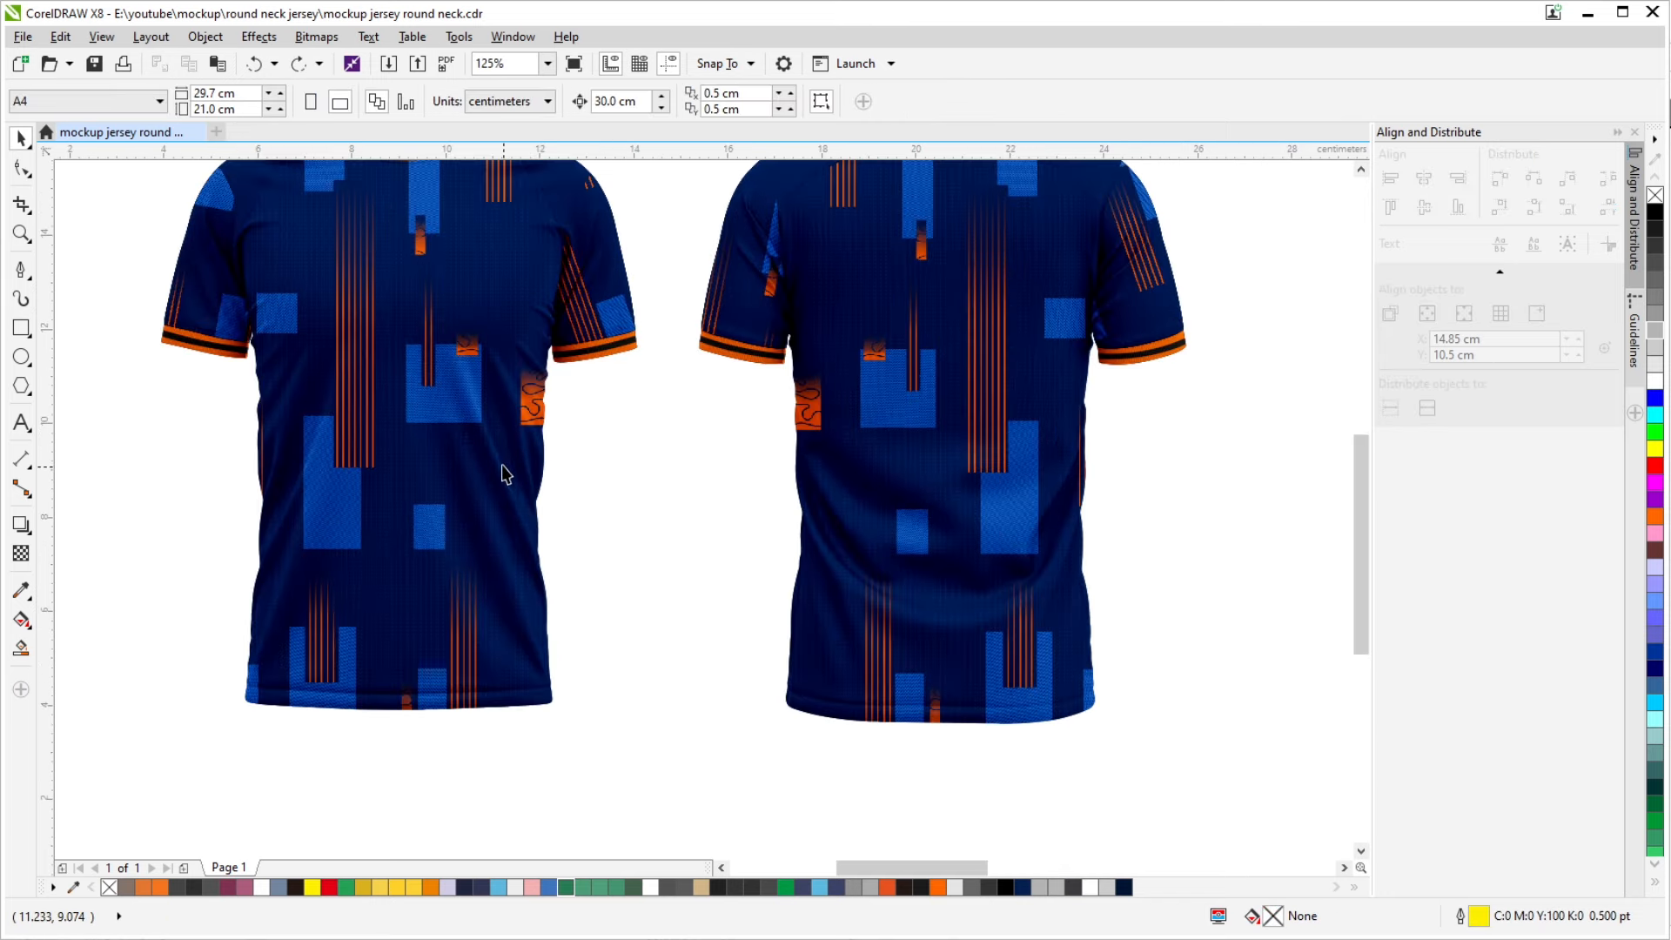
Ungroup the combined jersey group and move its white shading group above the page to Y 40.5 cm
{"action": "scroll", "coordinate": [501, 472], "scroll_direction": "down", "scroll_amount": 2}
{"action": "left_click", "coordinate": [484, 437]}
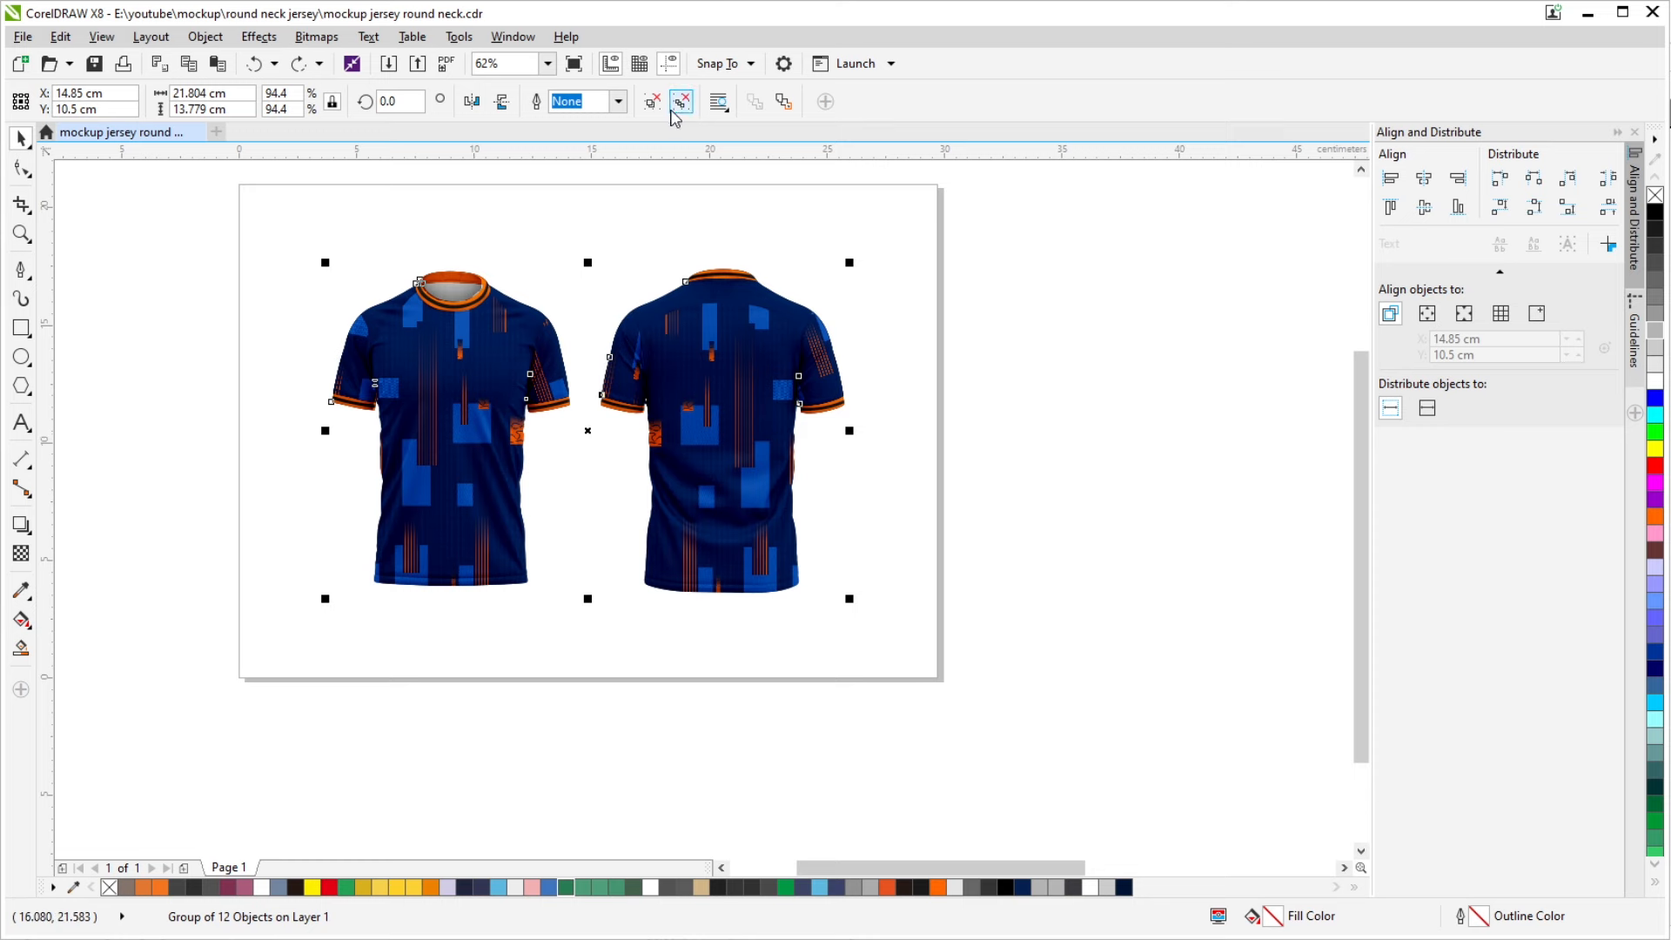
{"action": "left_click", "coordinate": [652, 101]}
{"action": "left_click", "coordinate": [728, 473]}
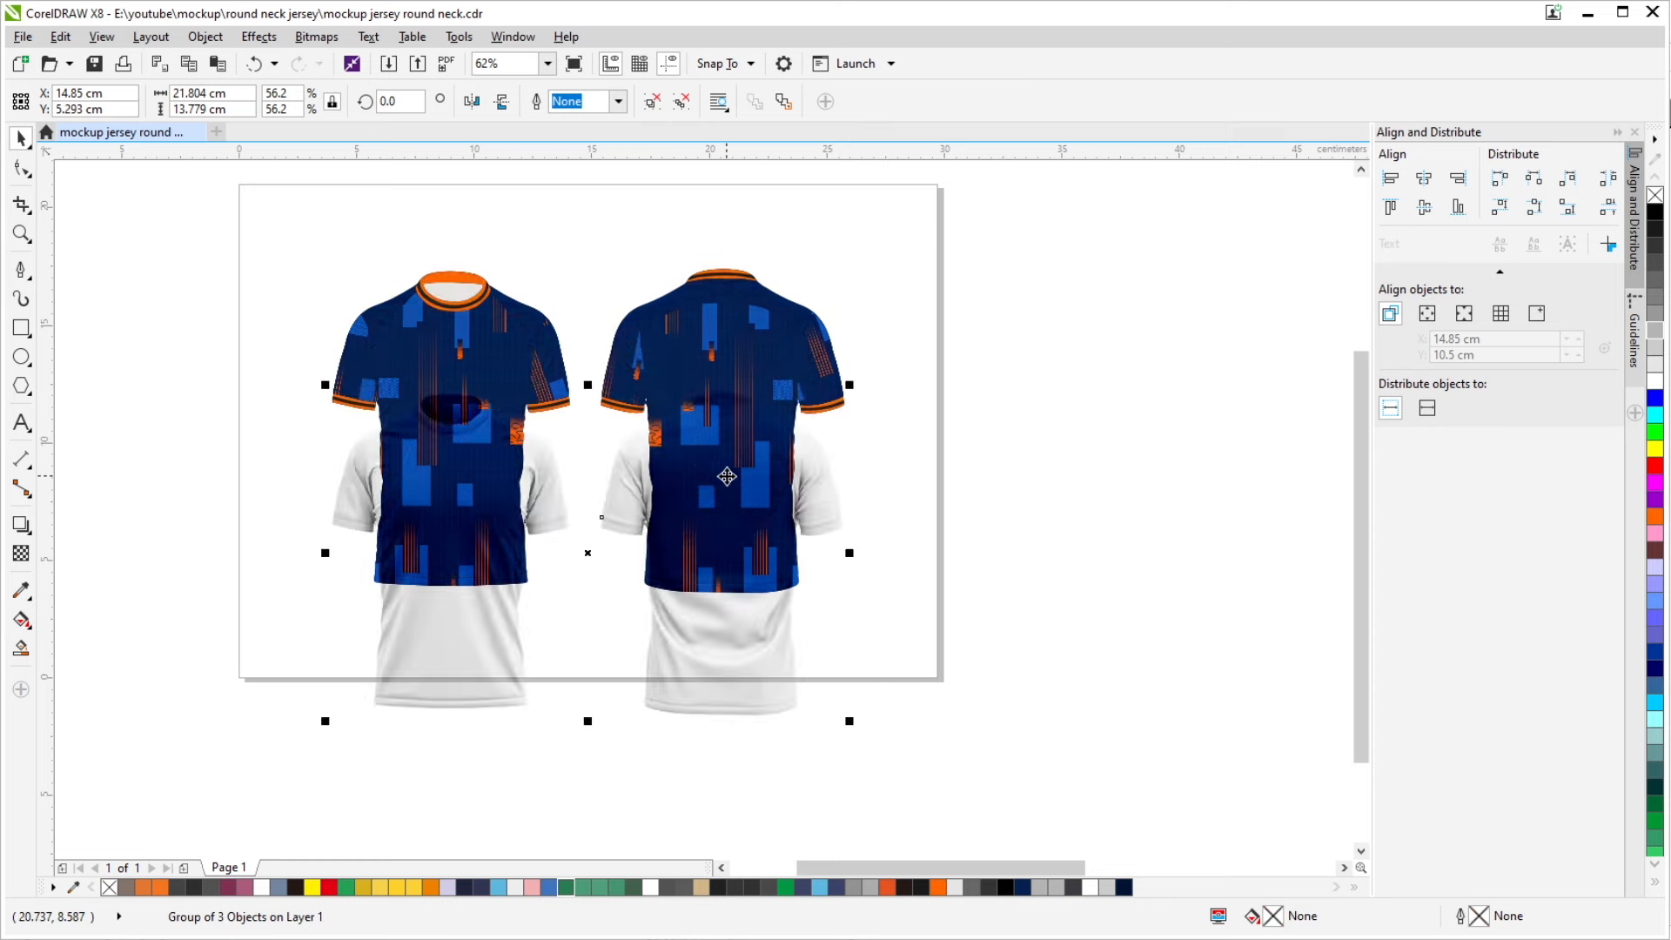
{"action": "scroll", "coordinate": [709, 471], "scroll_direction": "down", "scroll_amount": 2}
{"action": "scroll", "coordinate": [709, 254], "scroll_direction": "up", "scroll_amount": 2}
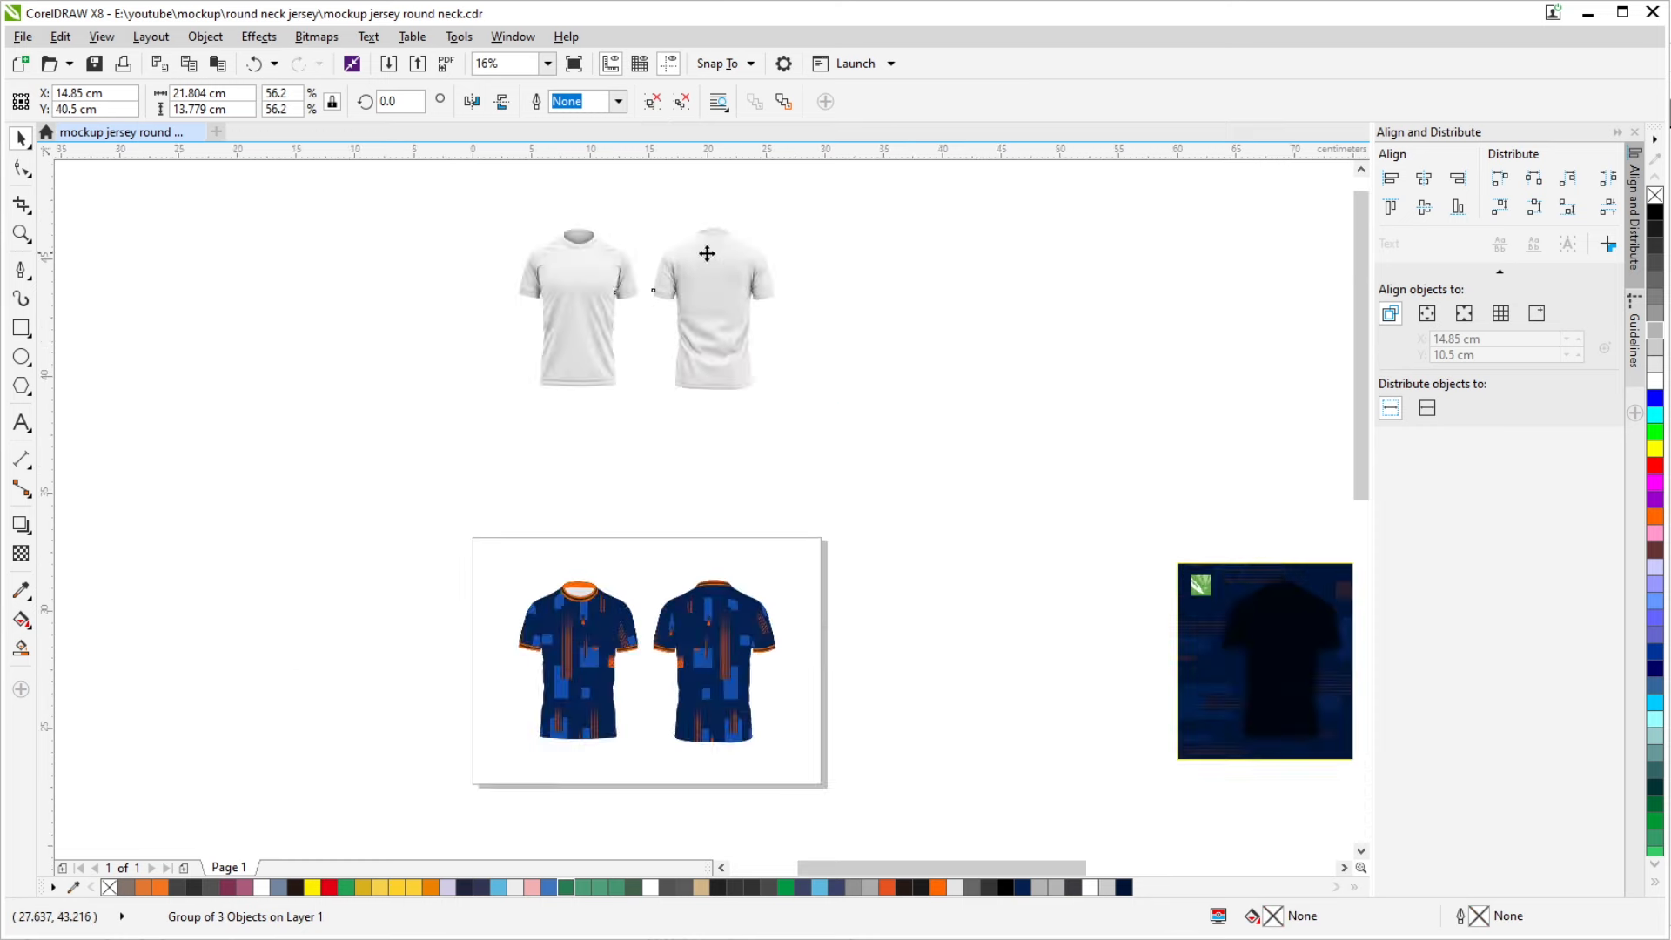
Ungroup the white shading, moving its highlight layer right to X 44.85 cm and the layer beneath left to X -15.15 cm
{"action": "left_click_drag", "start_coordinate": [739, 354], "coordinate": [605, 369]}
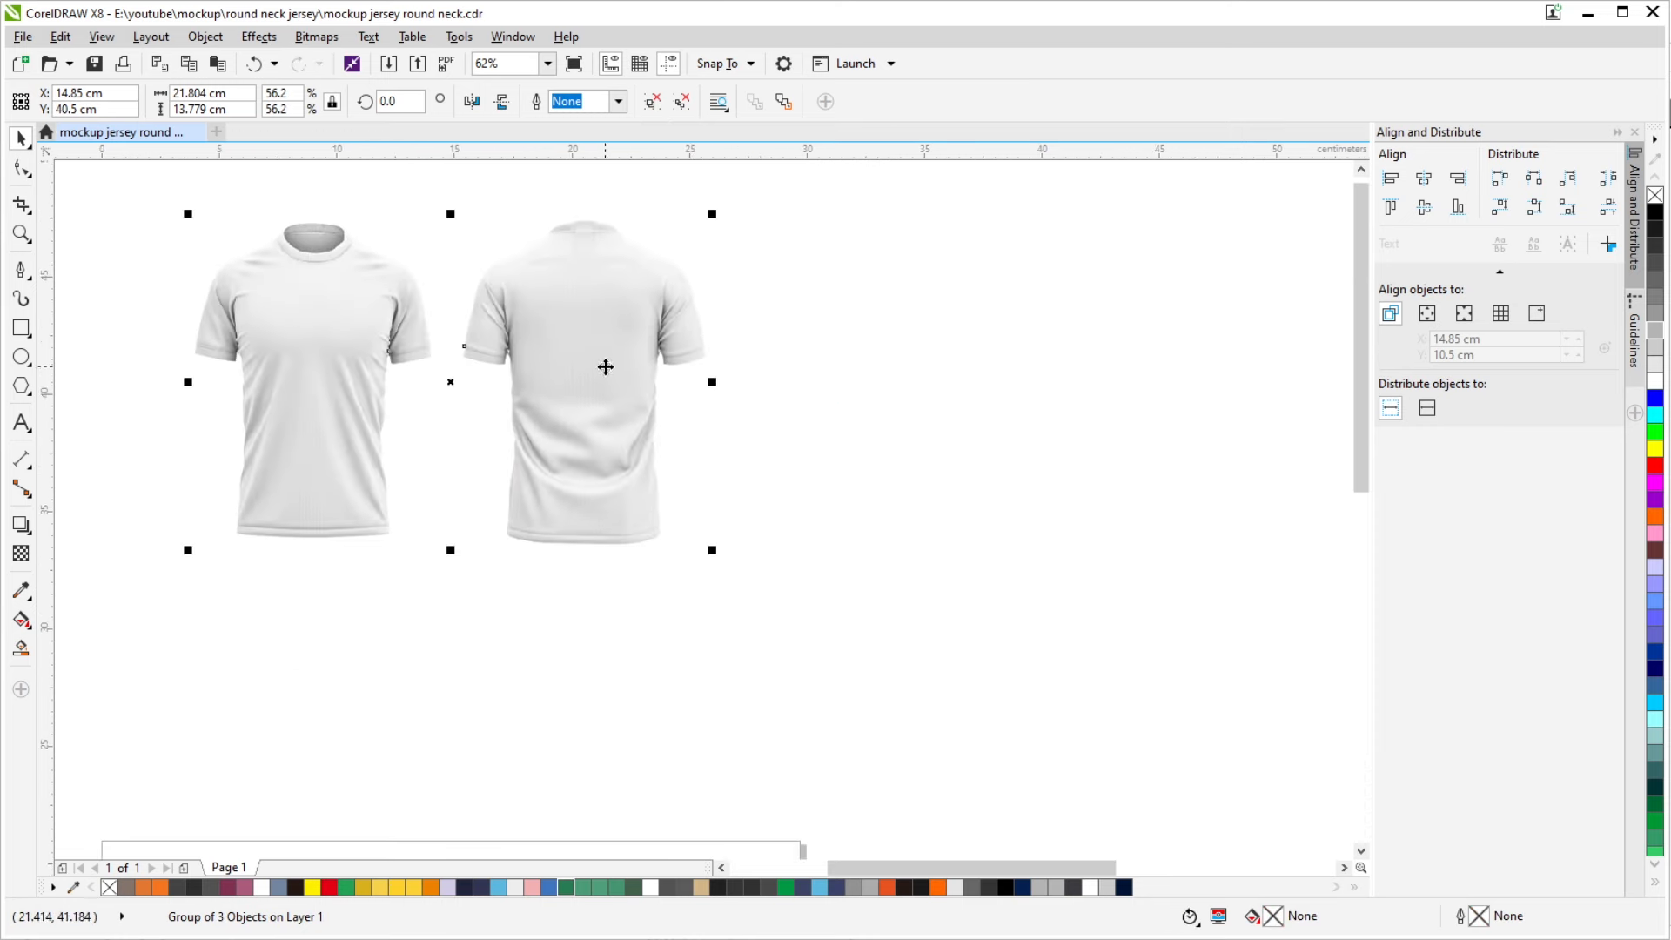
{"action": "left_click", "coordinate": [652, 101]}
{"action": "left_click", "coordinate": [610, 362]}
{"action": "key", "text": "ctrl+d"}
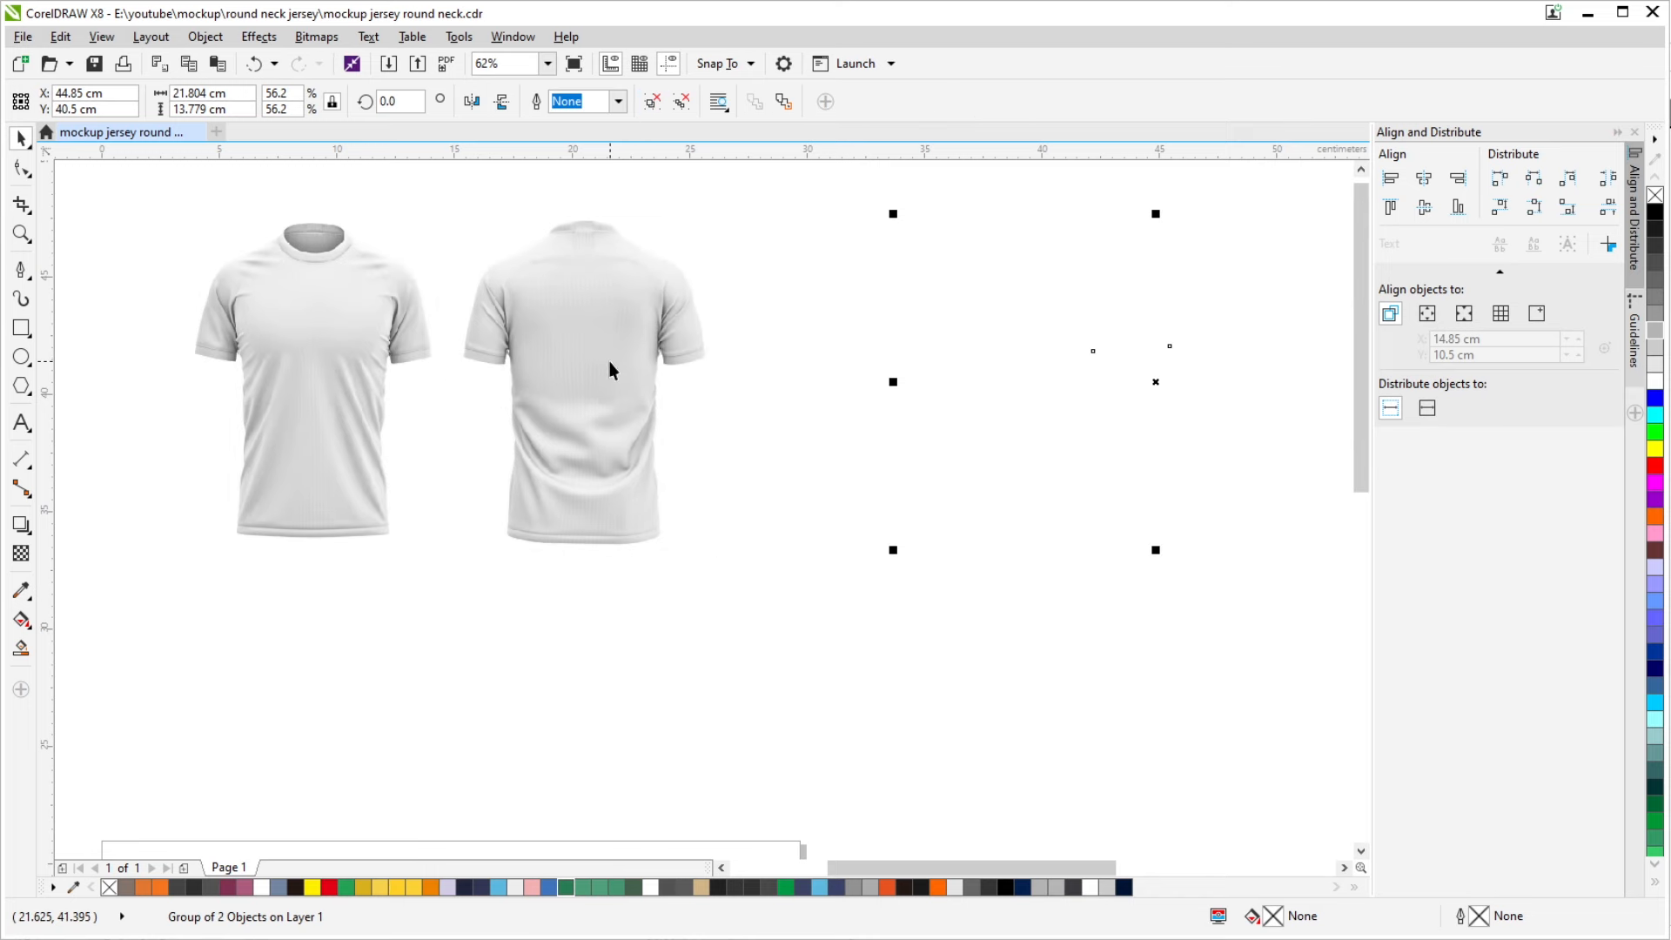
{"action": "scroll", "coordinate": [609, 362], "scroll_direction": "down", "scroll_amount": 1}
{"action": "left_click", "coordinate": [609, 362]}
{"action": "key", "text": "Left"}
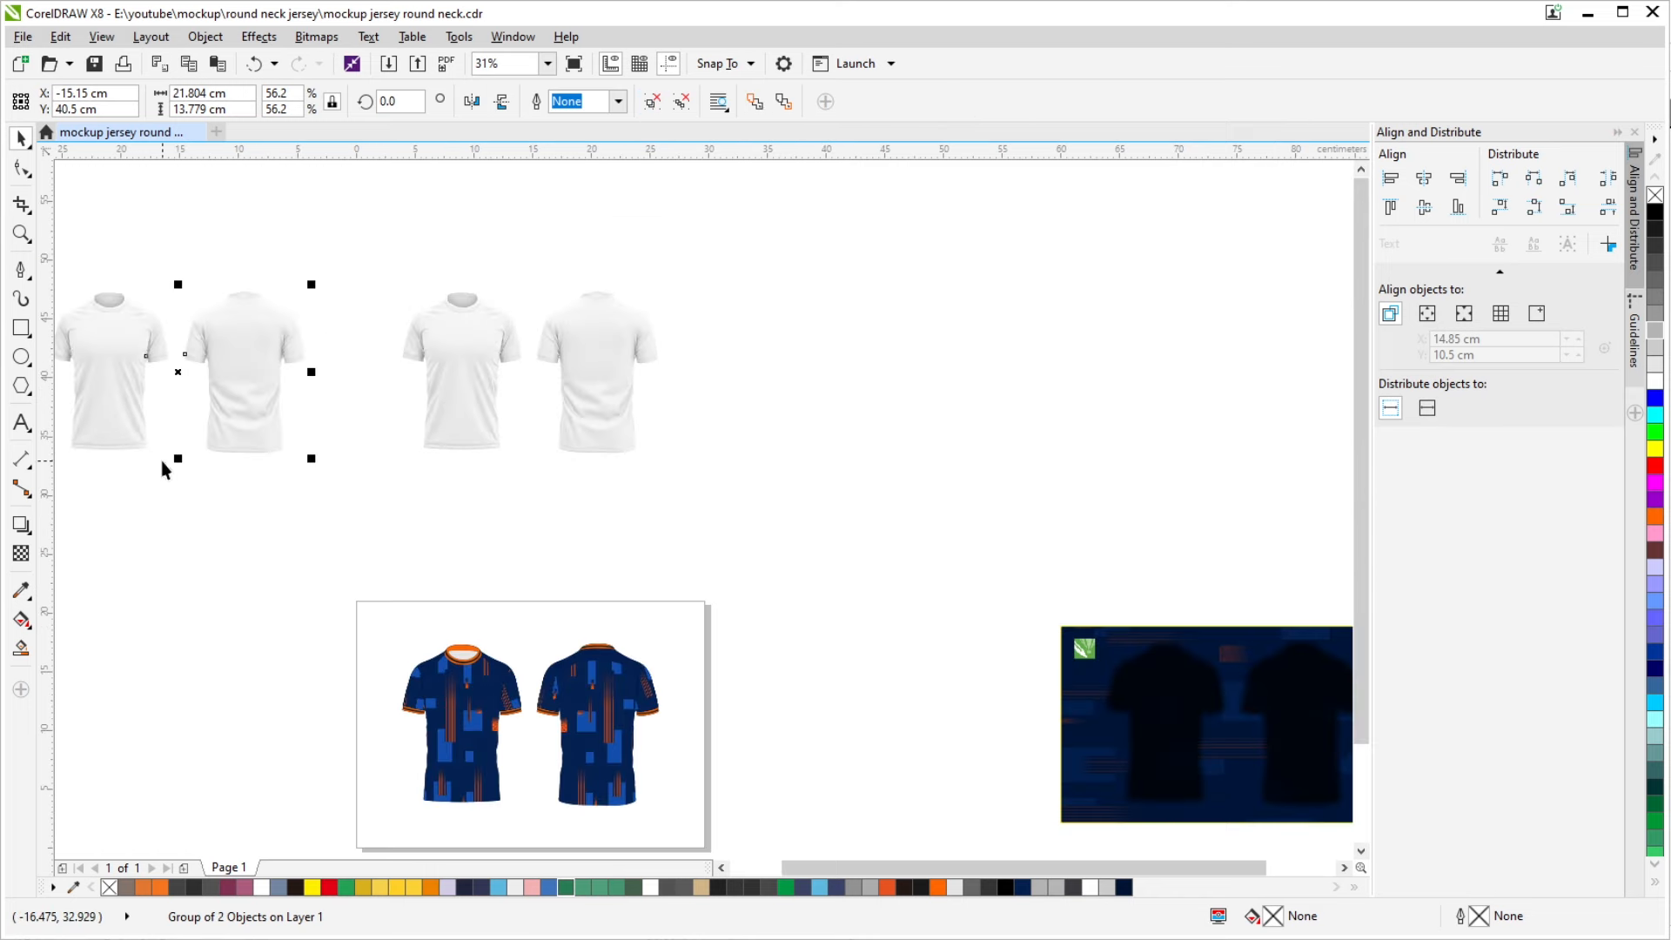
Check the merge mode and transparency of each of the three separated shading layers with the Transparency tool
{"action": "scroll", "coordinate": [164, 469], "scroll_direction": "left", "scroll_amount": 1}
{"action": "left_click", "coordinate": [21, 553]}
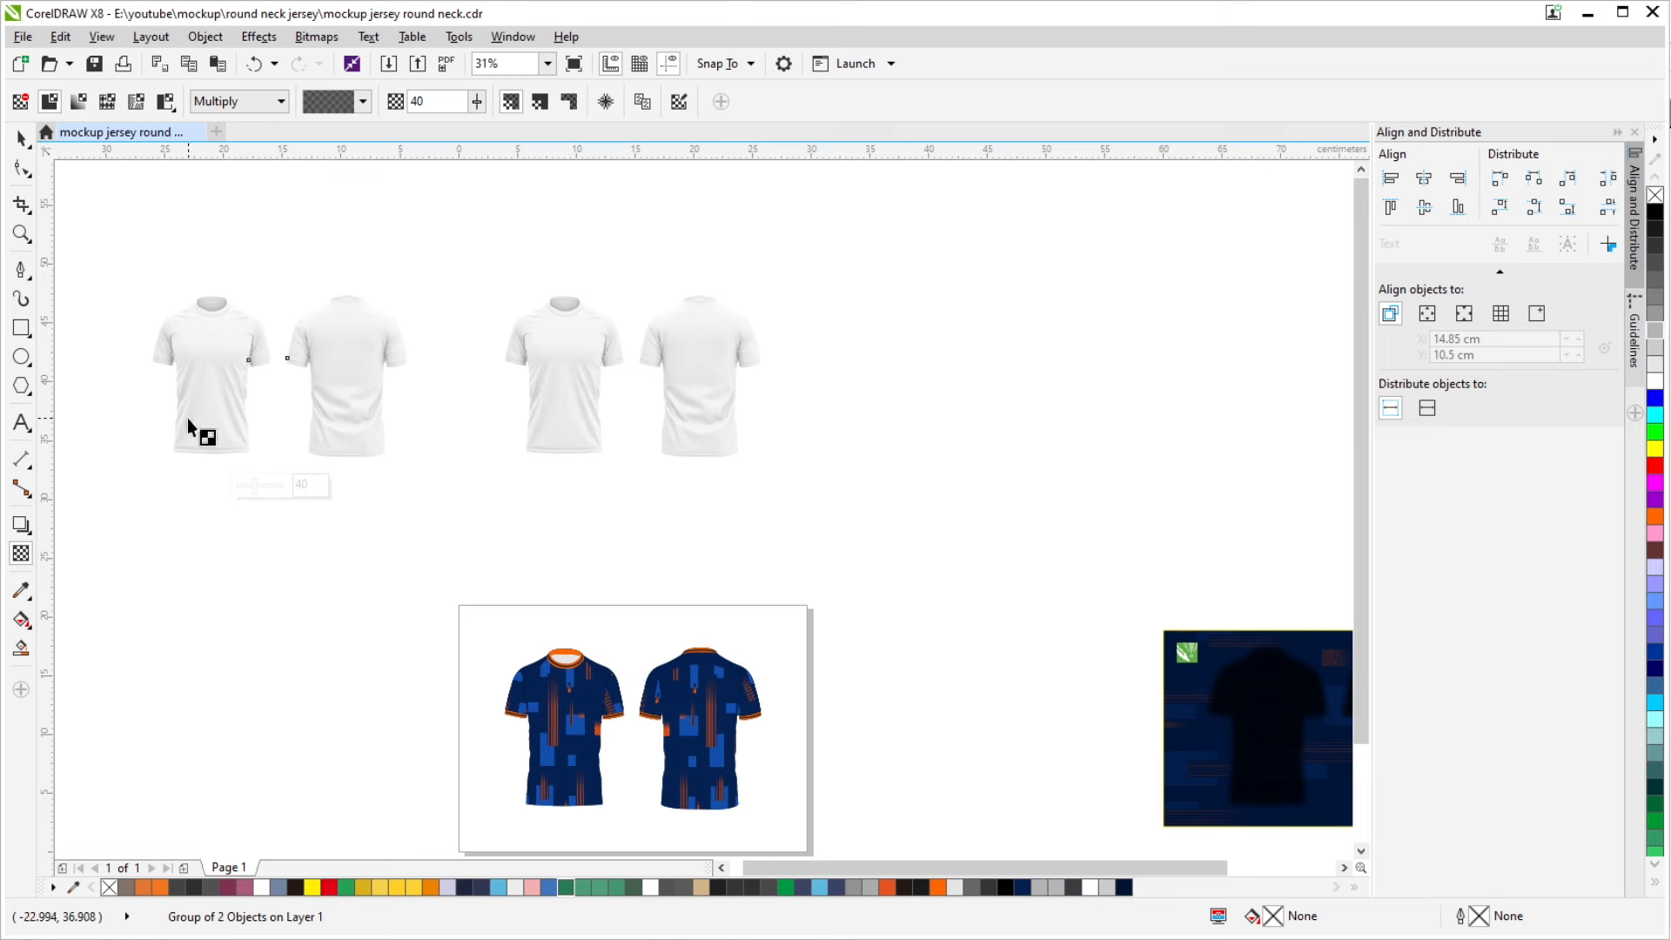
{"action": "left_click", "coordinate": [569, 378]}
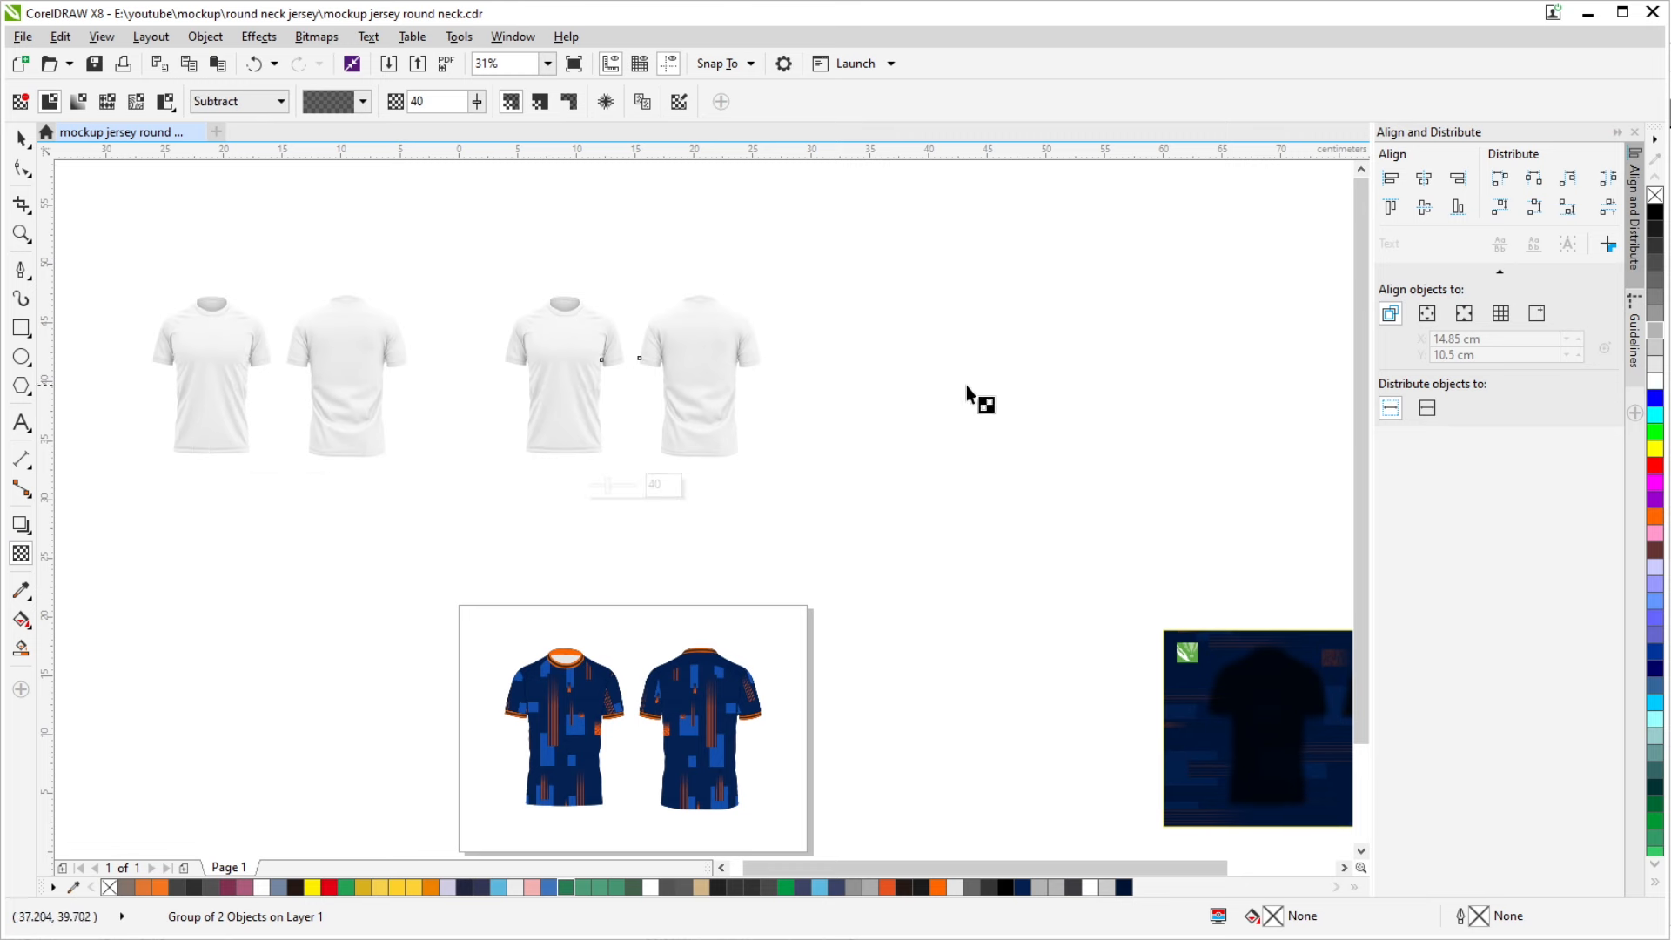
{"action": "left_click", "coordinate": [917, 428]}
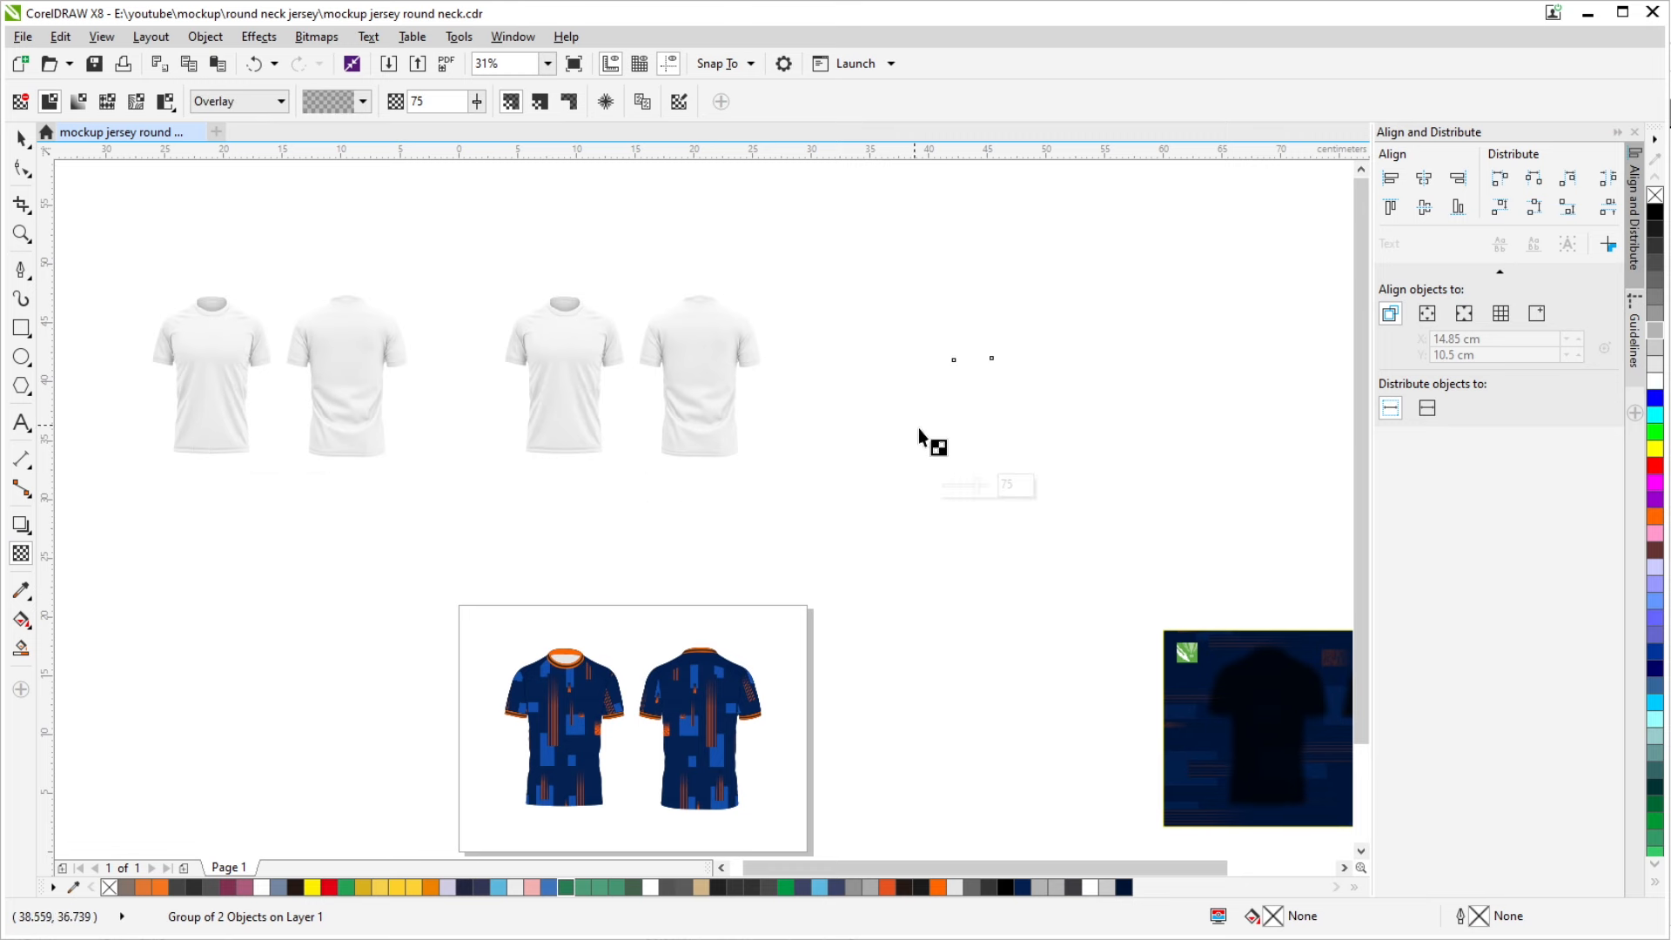
{"action": "left_click", "coordinate": [21, 138]}
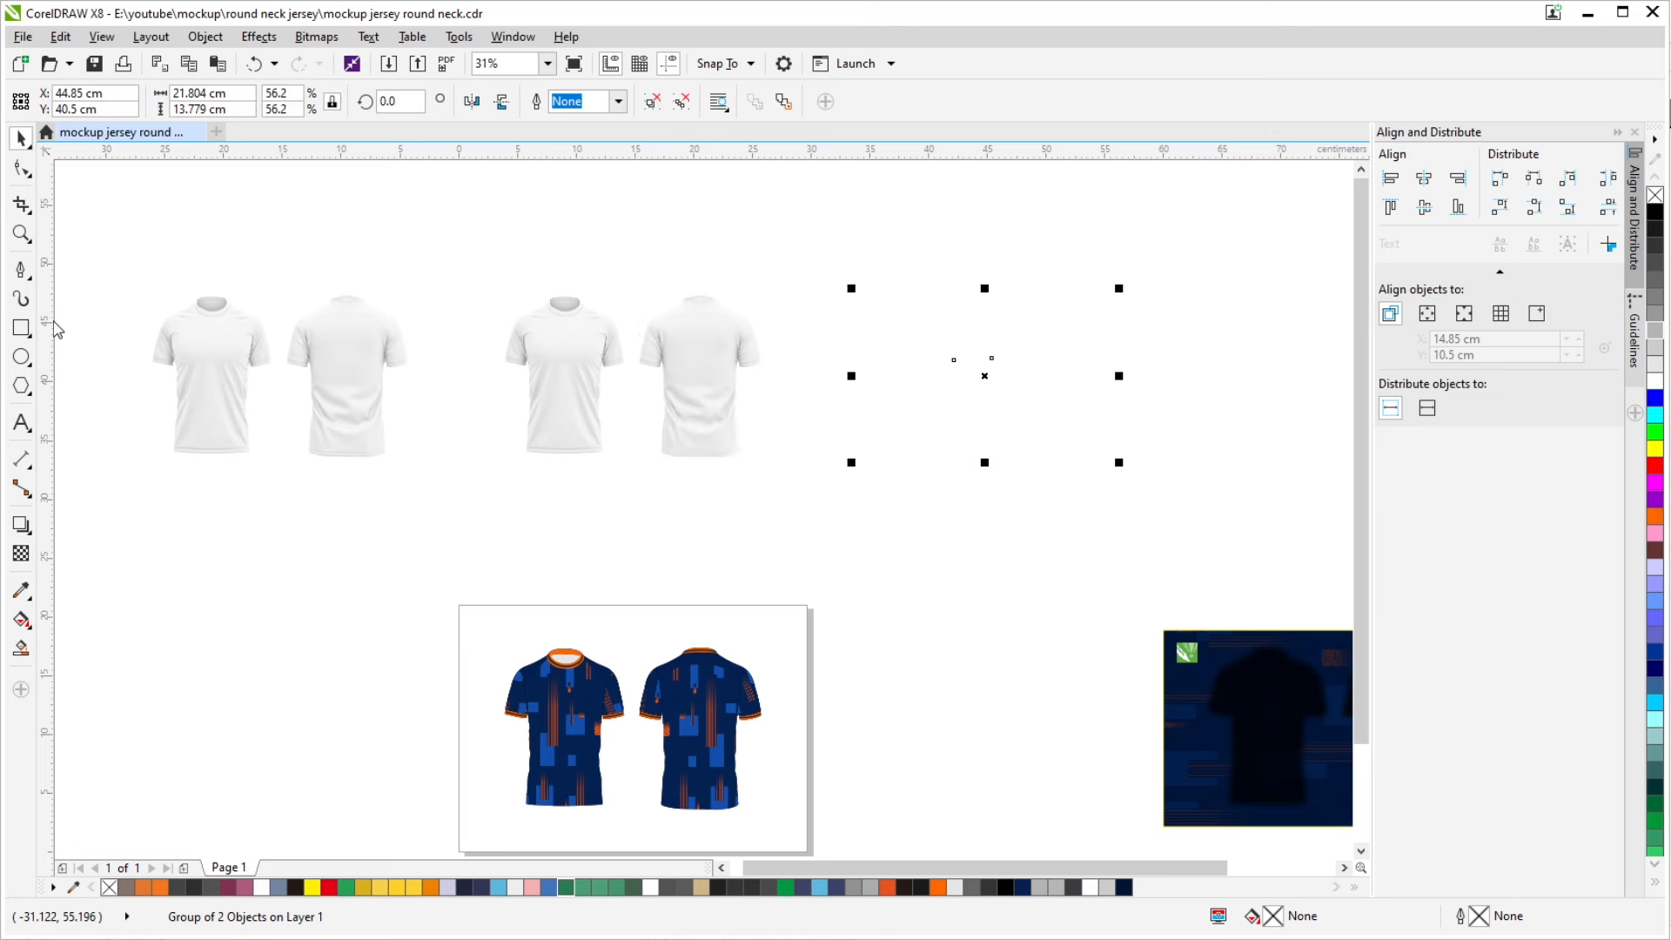
Stack the two outer shading layers back on the middle one at X 14.85 cm
{"action": "key", "text": "Left"}
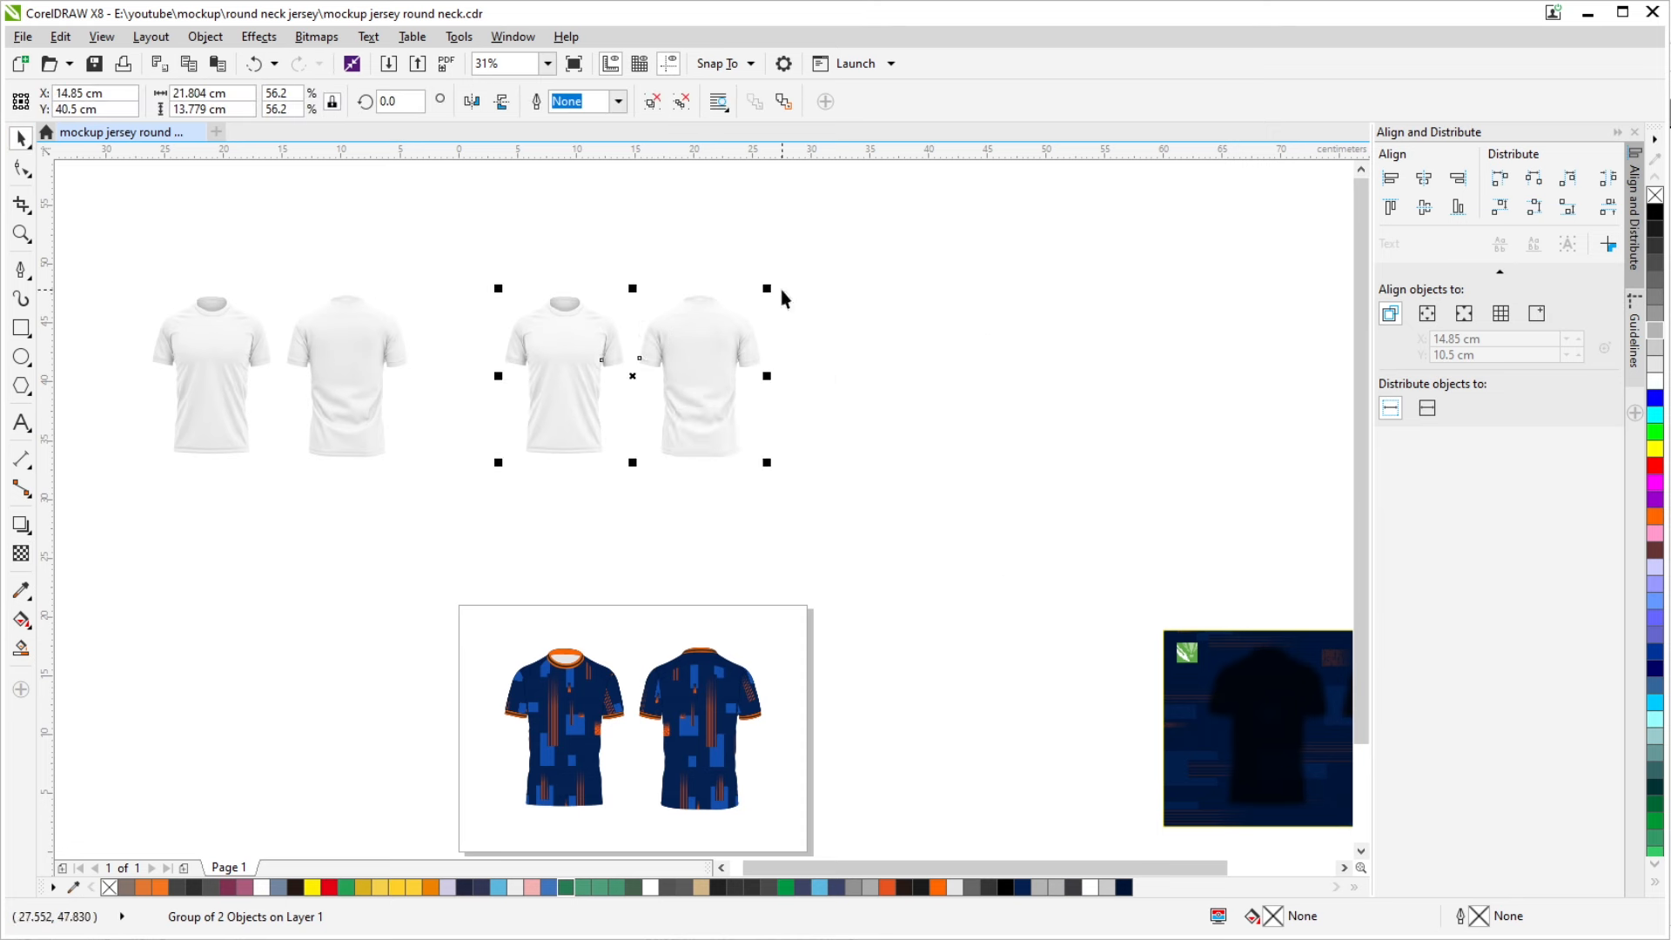
{"action": "left_click", "coordinate": [299, 340]}
{"action": "key", "text": "Right"}
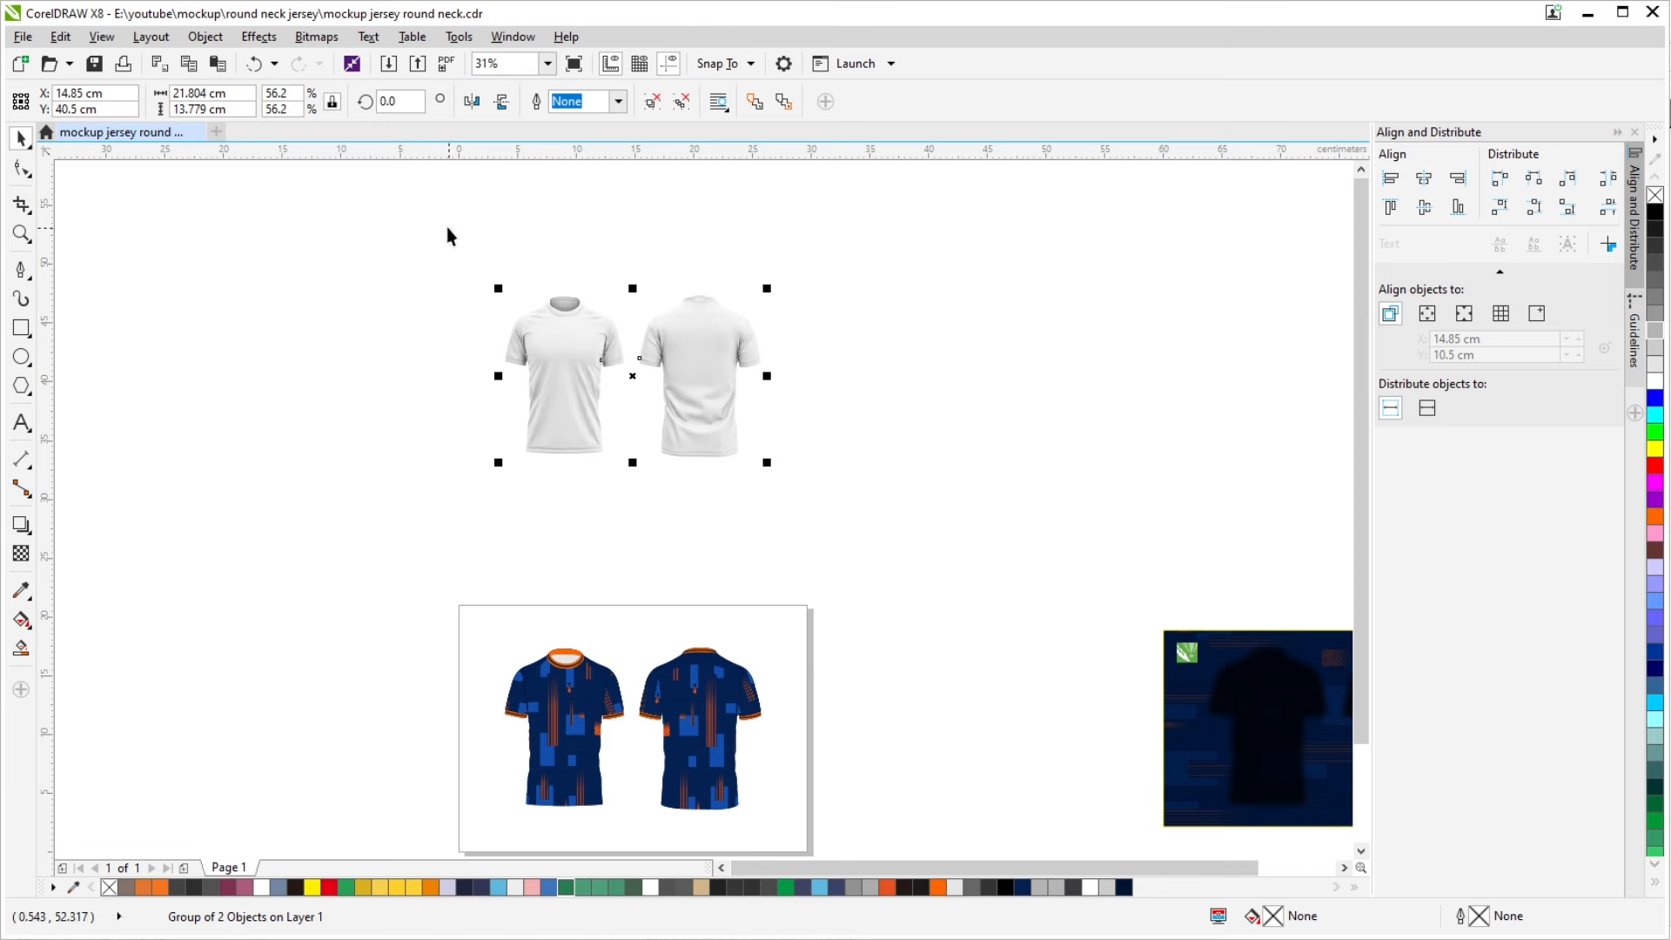
Move all three stacked shading layers 30 cm down onto the patterned jerseys, and return them to Y 40.5 cm
{"action": "left_click_drag", "start_coordinate": [447, 228], "coordinate": [952, 520]}
{"action": "key", "text": "Down"}
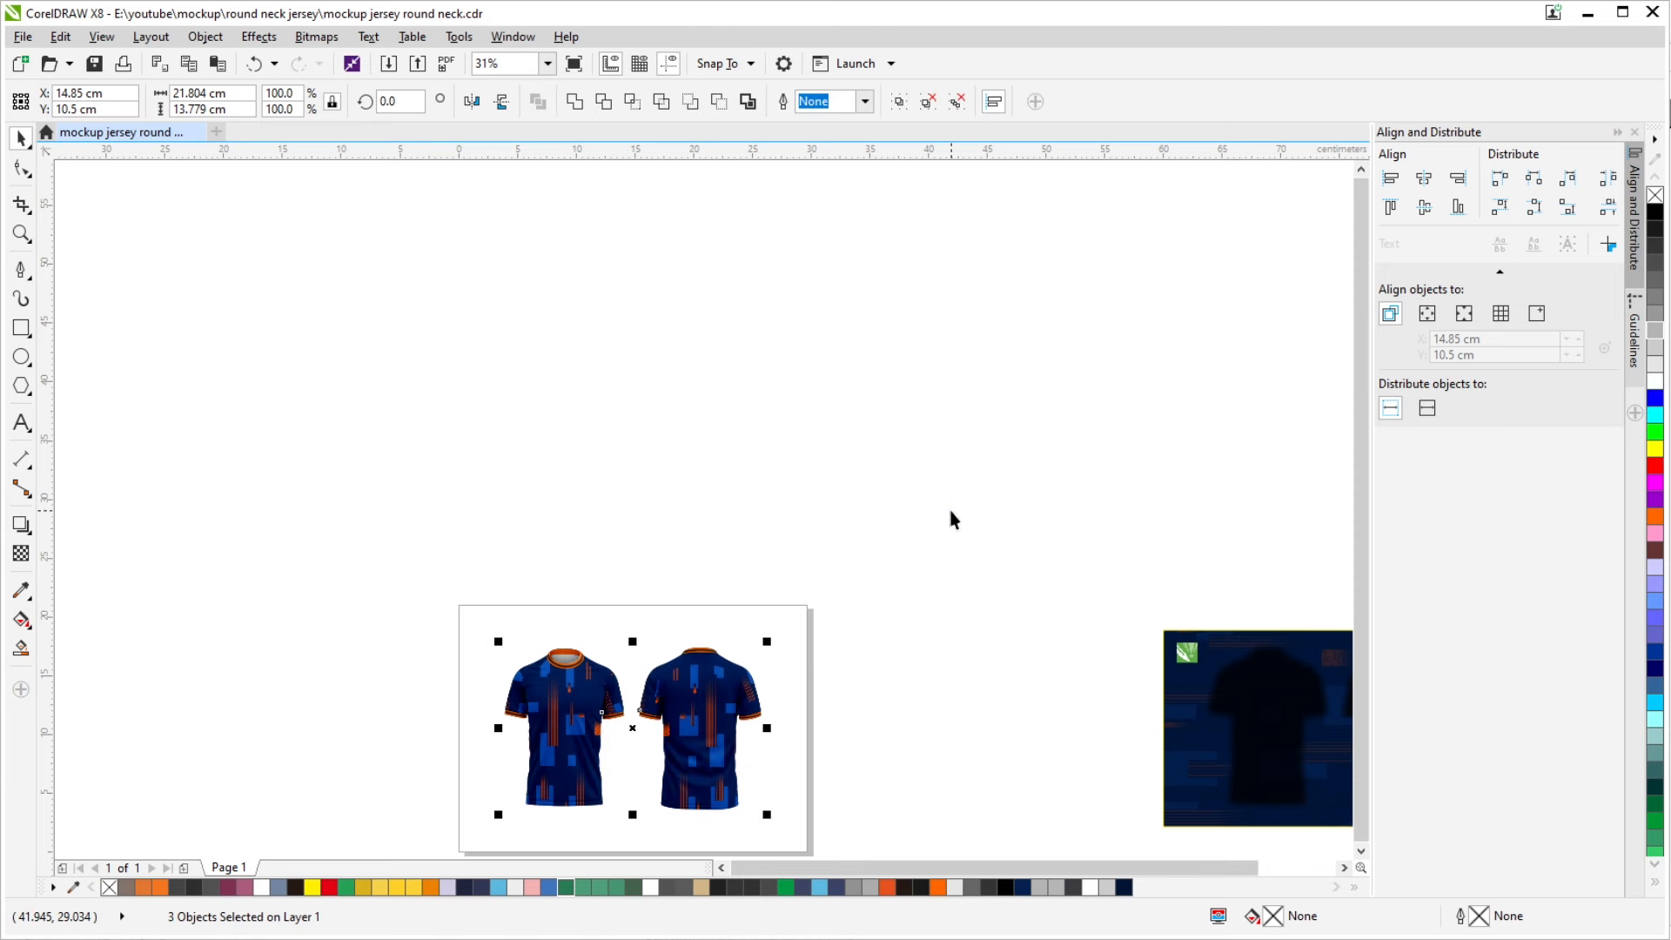
{"action": "key", "text": "Up"}
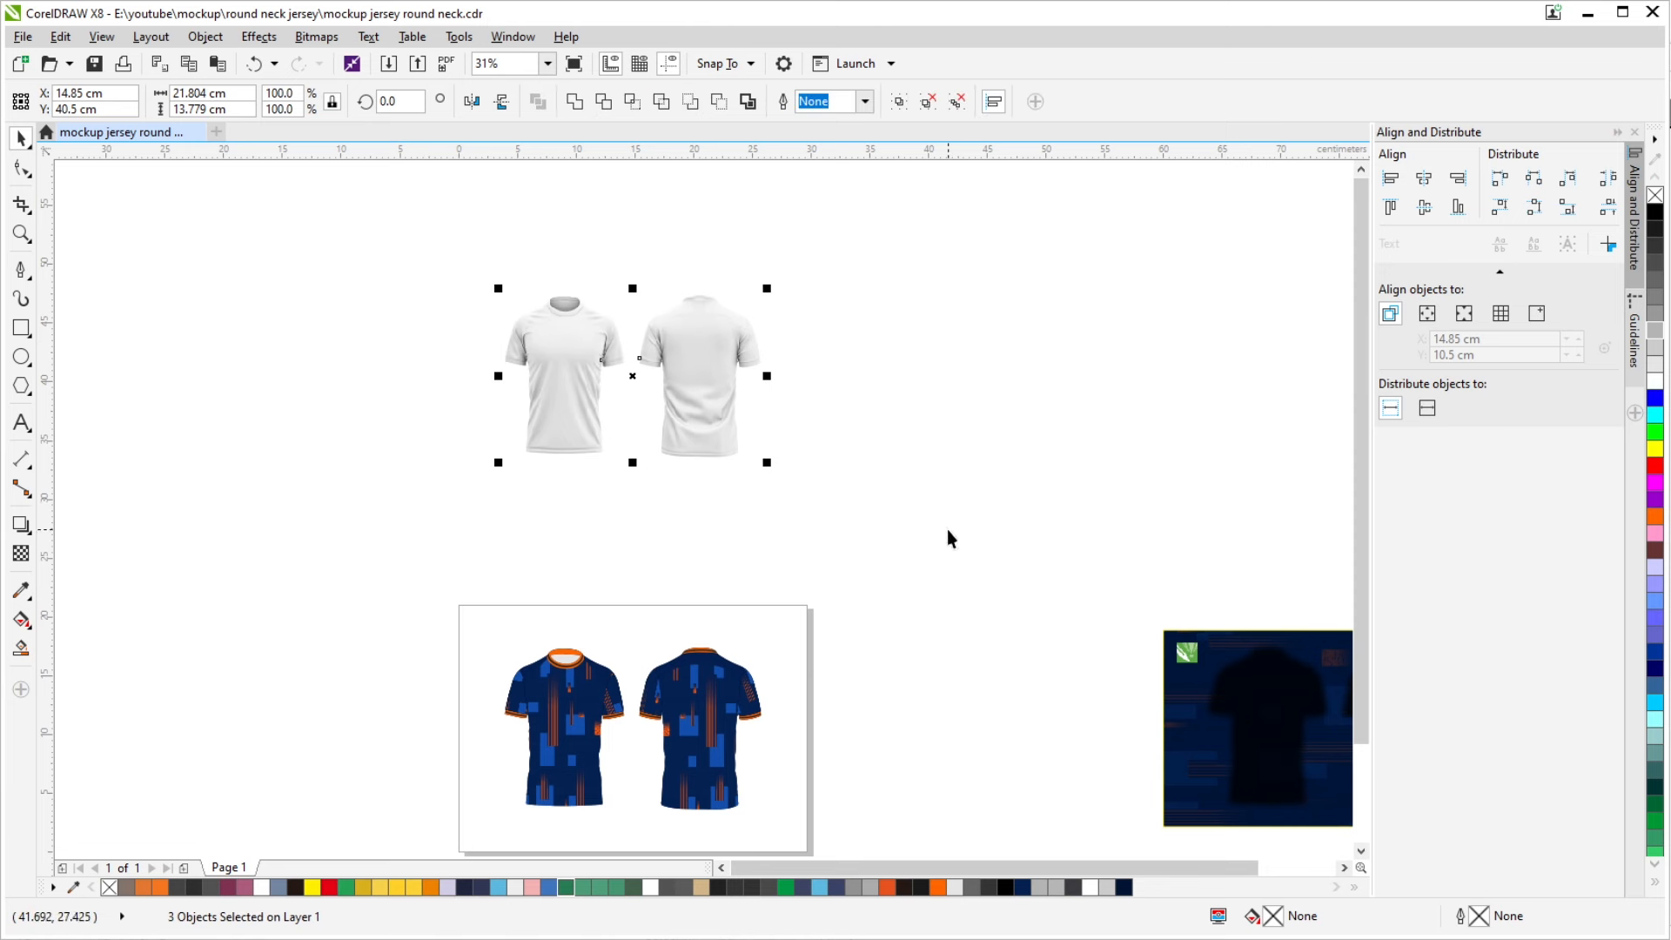
Move the Overlay shading layer 30 cm left to X -15.15 cm and check its transparency settings
{"action": "left_click", "coordinate": [968, 241]}
{"action": "left_click", "coordinate": [690, 351]}
{"action": "key", "text": "Left"}
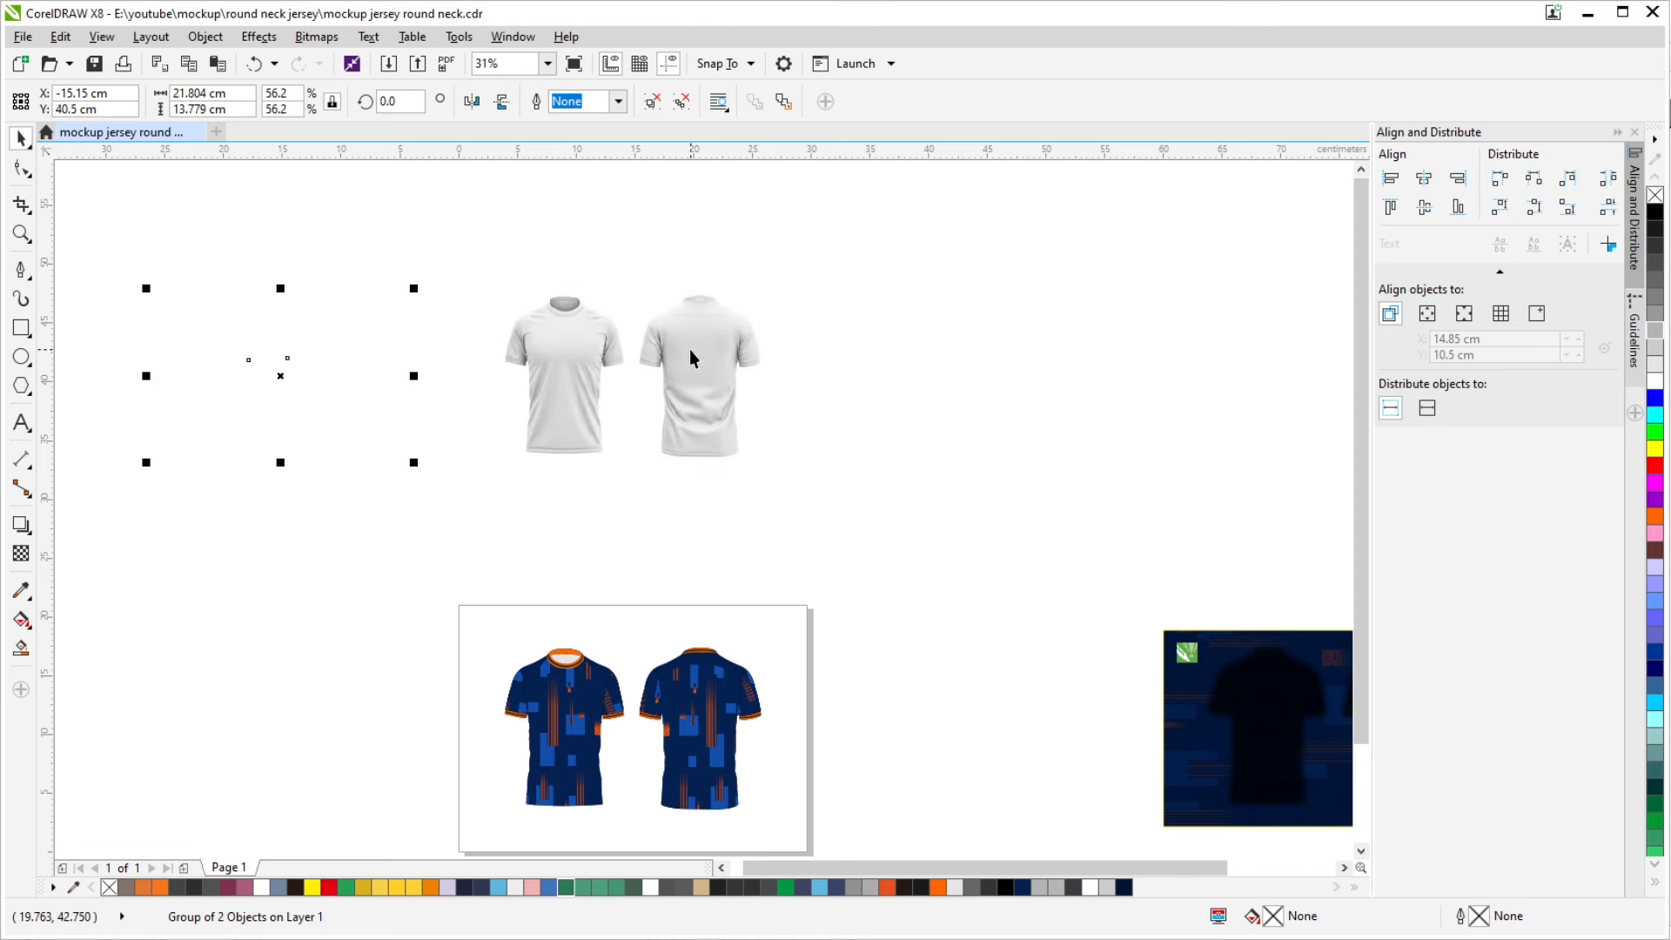
{"action": "left_click", "coordinate": [21, 554]}
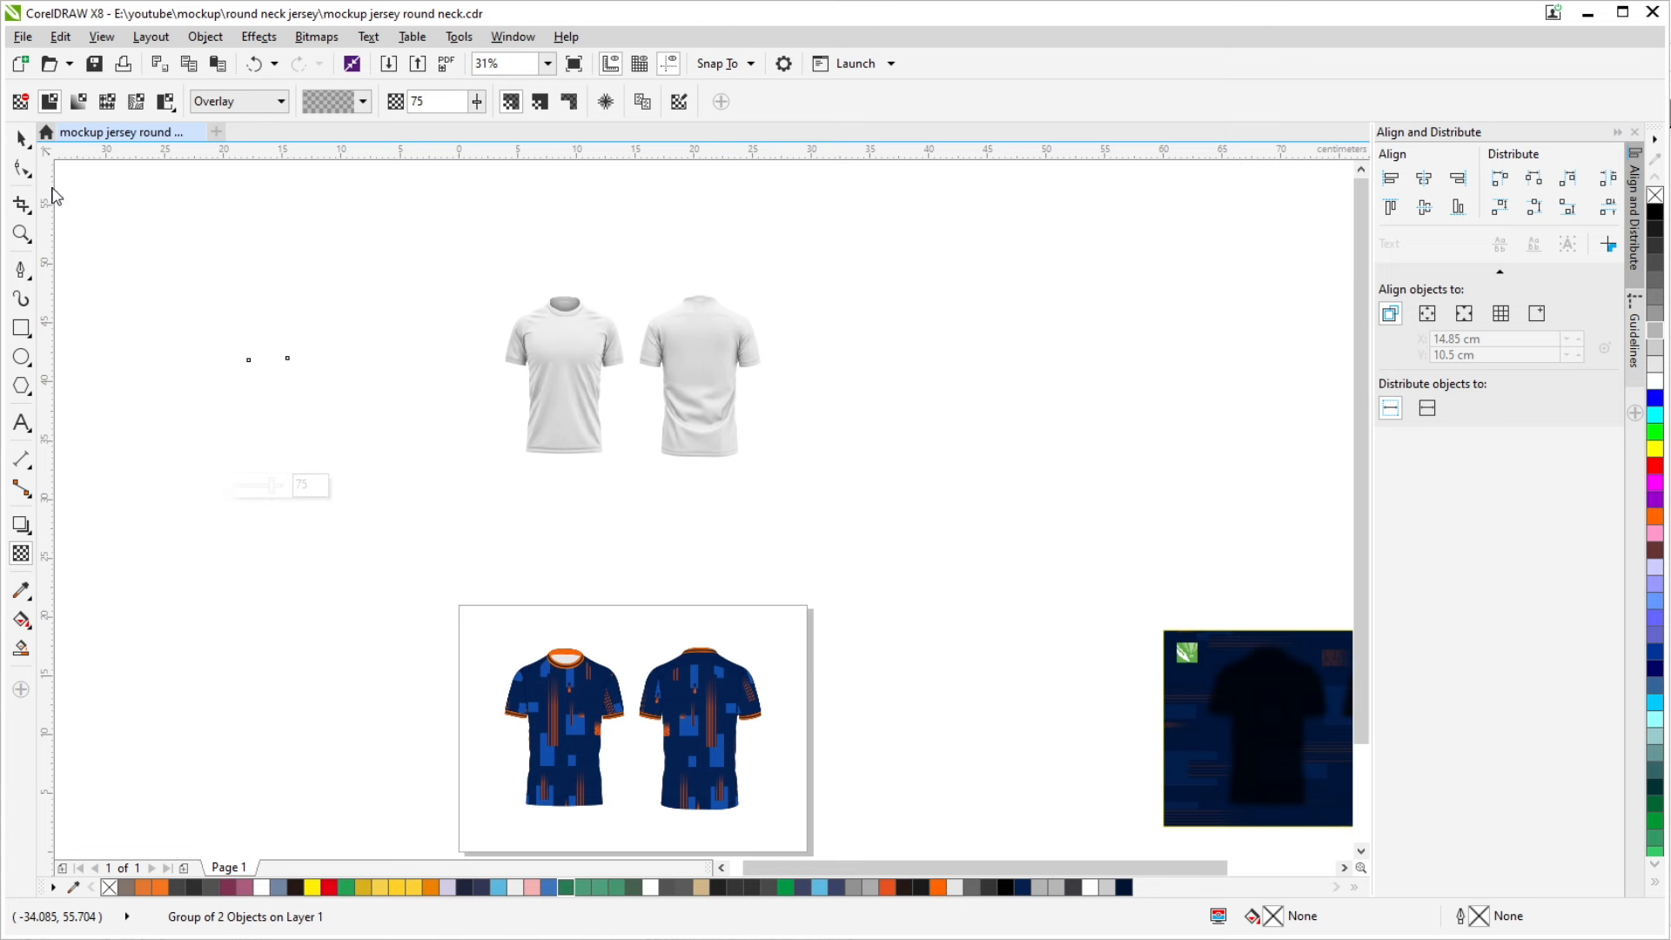
{"action": "left_click", "coordinate": [21, 140]}
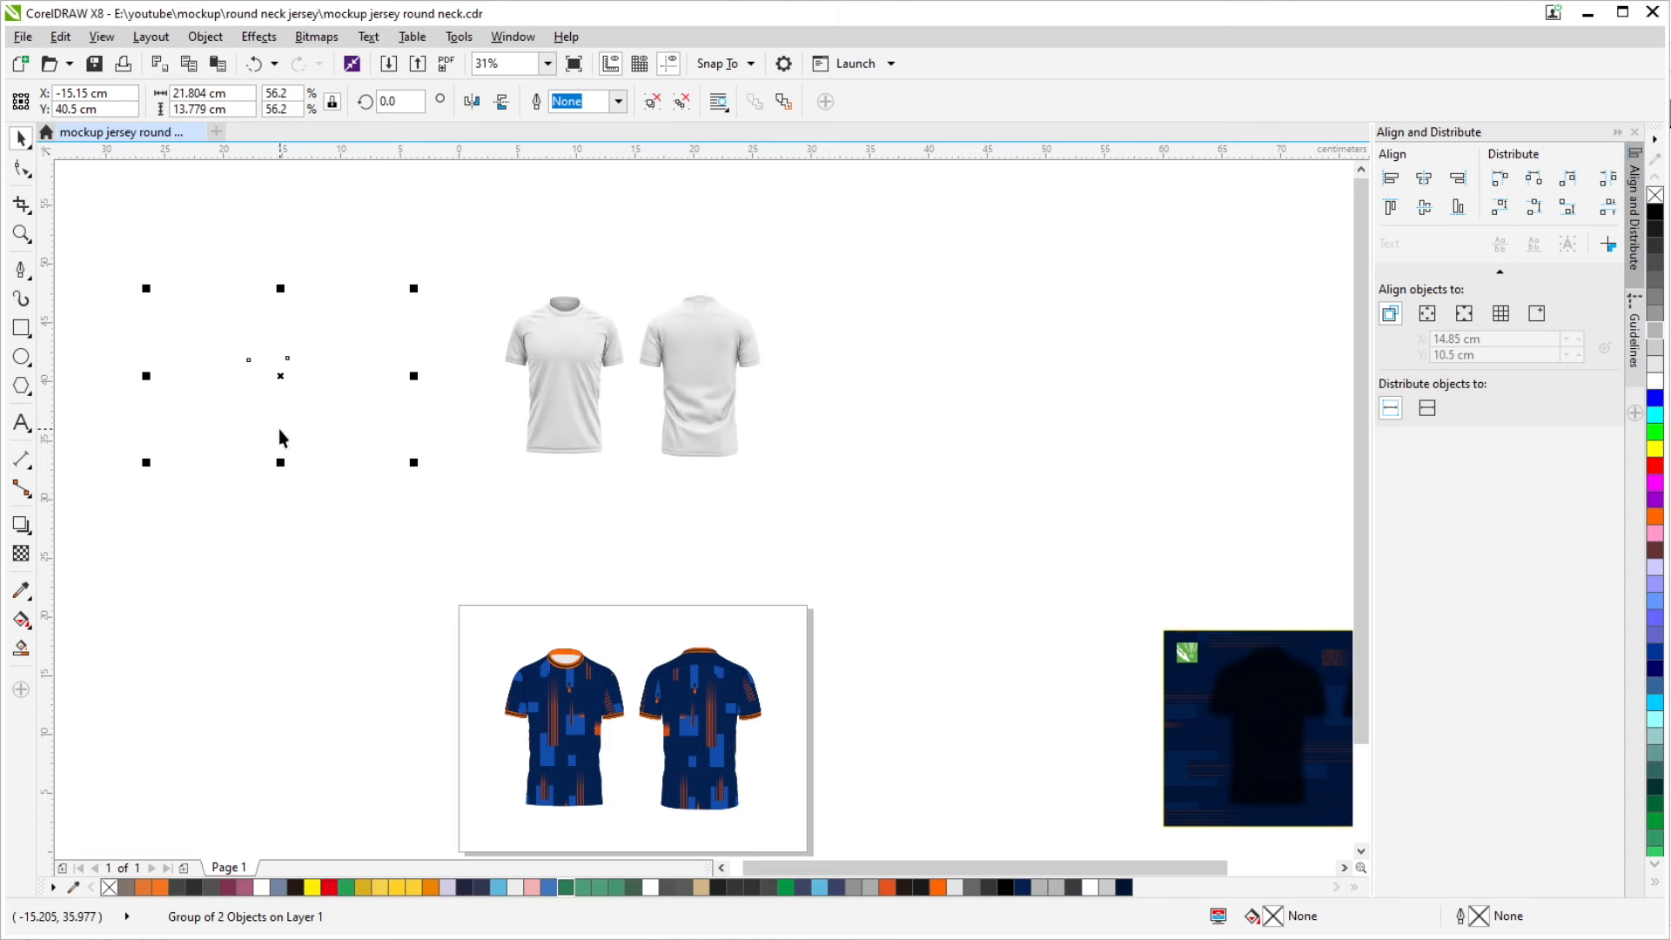
Move the Overlay shading layer onto the patterned jerseys at X 14.85 cm, Y 10.5 cm
{"action": "key", "text": "Up"}
{"action": "key", "text": "Left"}
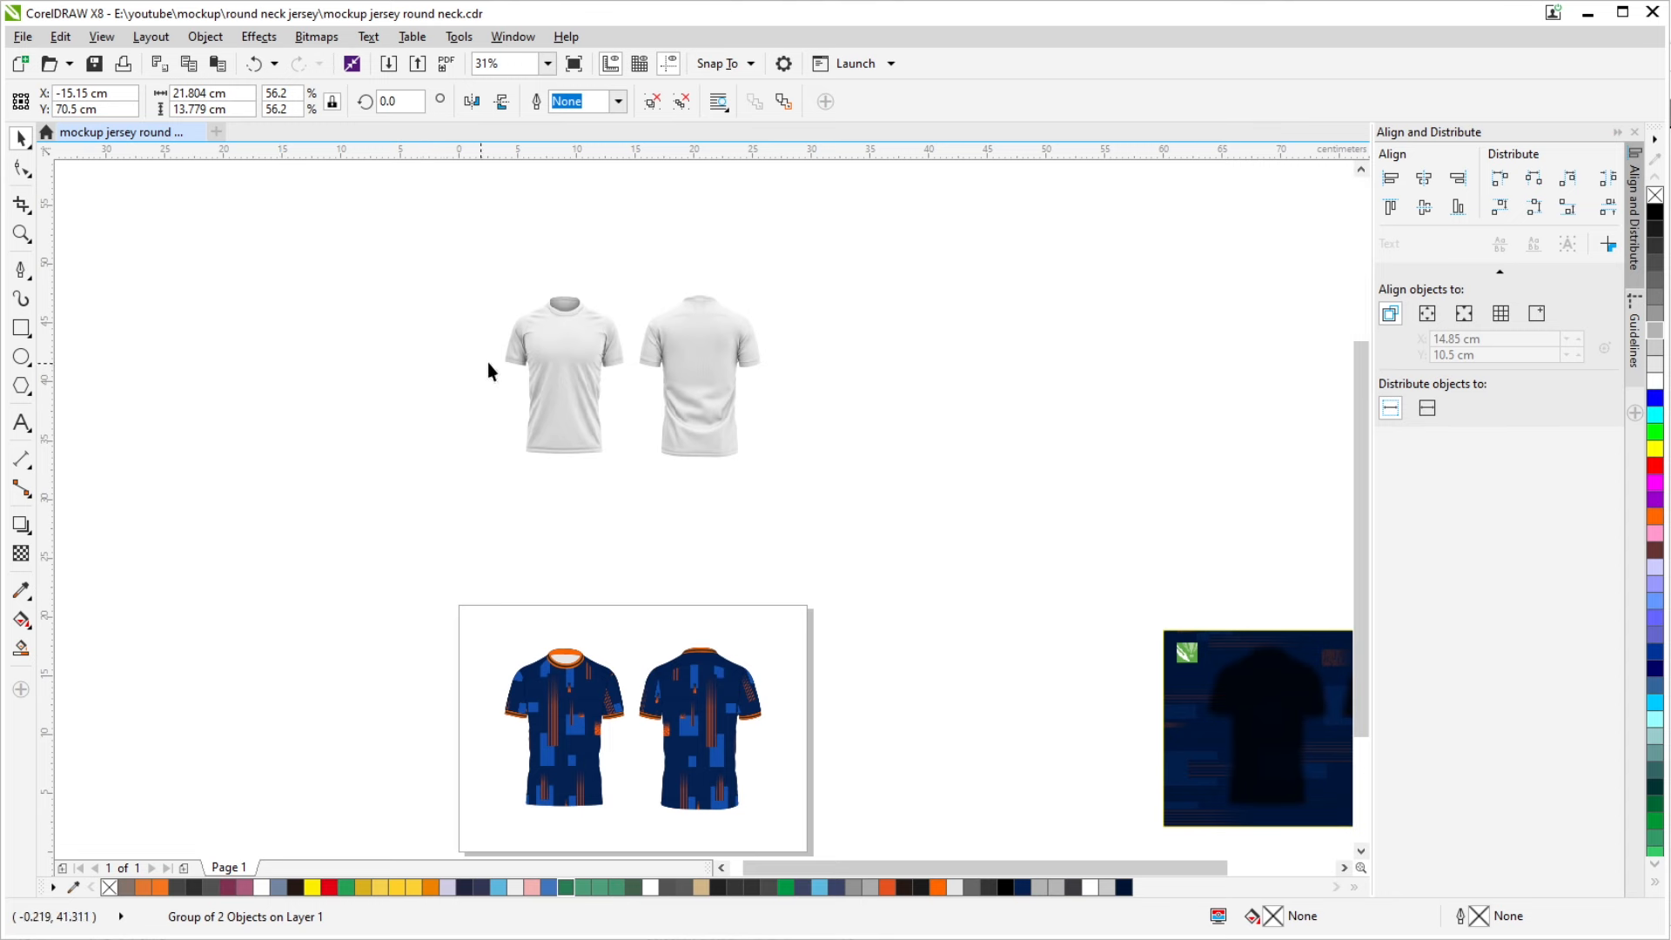
{"action": "scroll", "coordinate": [516, 355], "scroll_direction": "down", "scroll_amount": 3}
{"action": "scroll", "coordinate": [519, 352], "scroll_direction": "up", "scroll_amount": 2}
{"action": "key", "text": "Down"}
{"action": "key", "text": "Down"}
{"action": "key", "text": "Right"}
{"action": "scroll", "coordinate": [520, 486], "scroll_direction": "up", "scroll_amount": 2}
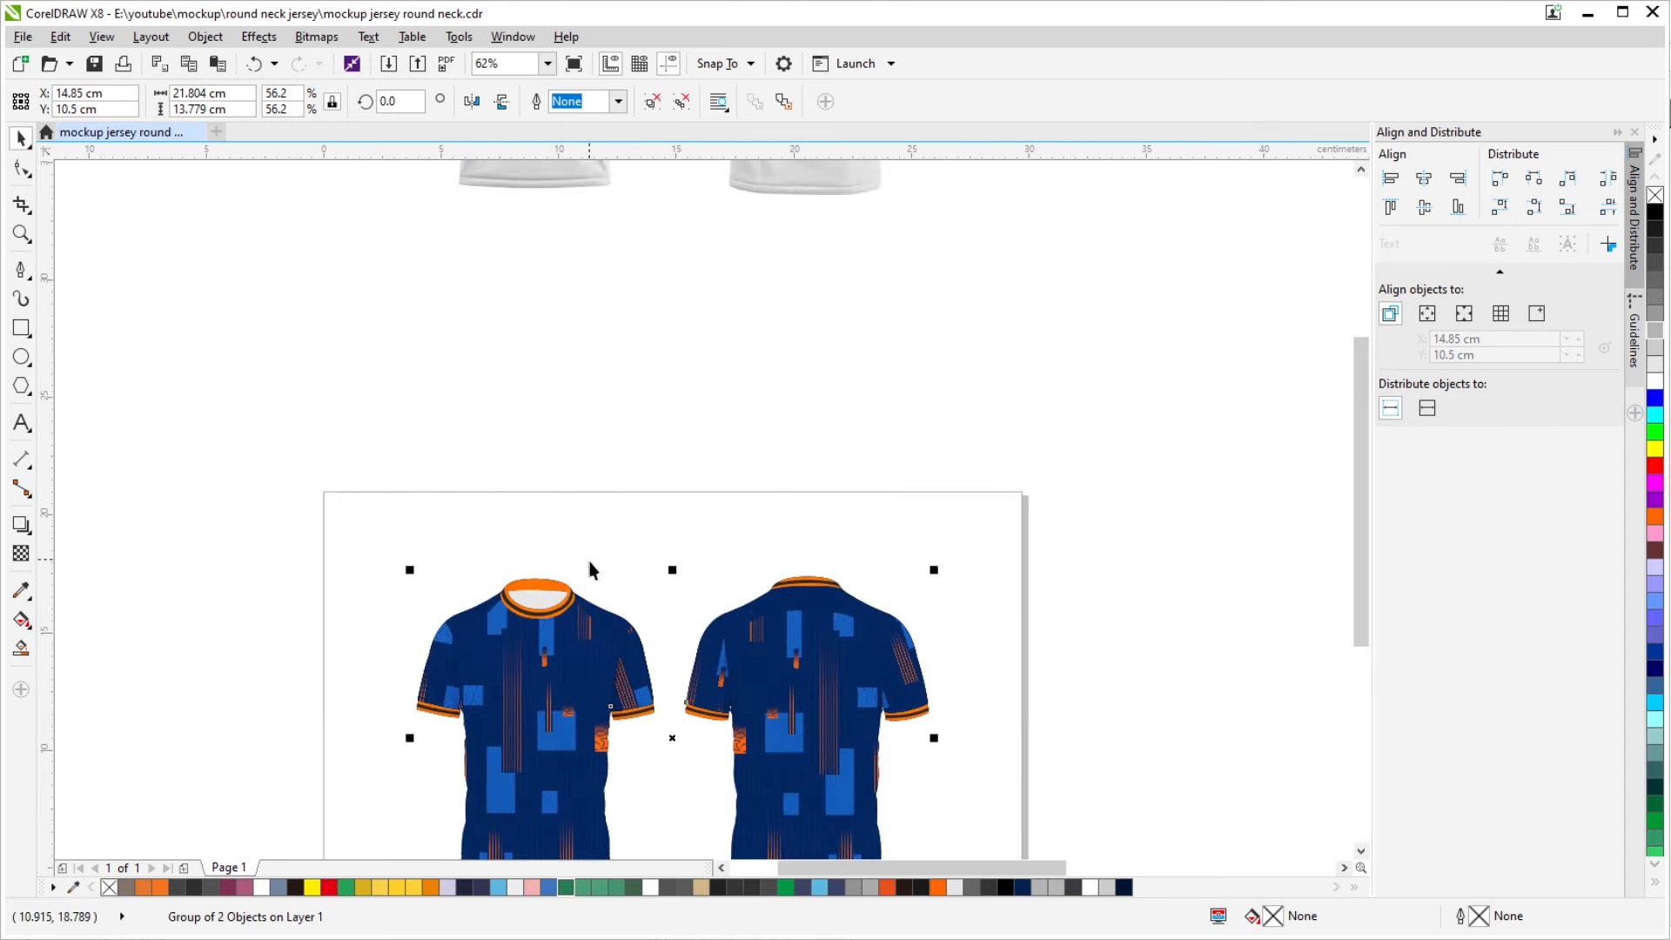
{"action": "left_click_drag", "start_coordinate": [512, 682], "coordinate": [485, 473]}
{"action": "left_click_drag", "start_coordinate": [507, 533], "coordinate": [497, 453]}
Try different transparency levels on the Overlay layer over the jerseys: 98, 26 and 49
{"action": "left_click", "coordinate": [22, 554]}
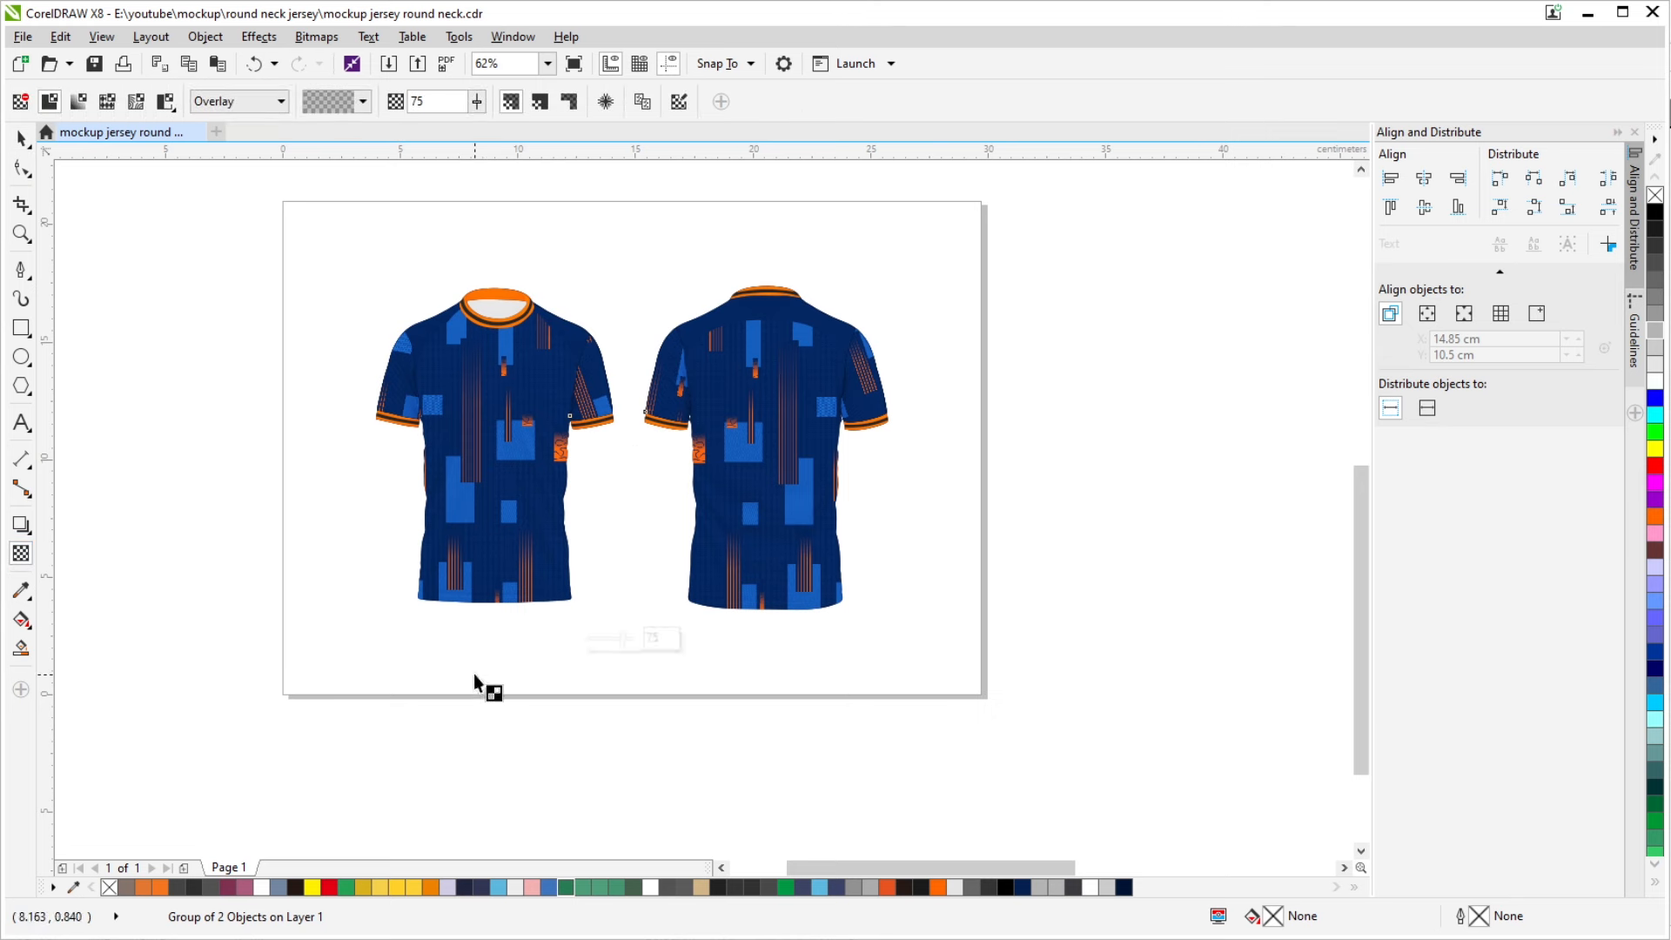
{"action": "left_click", "coordinate": [636, 640]}
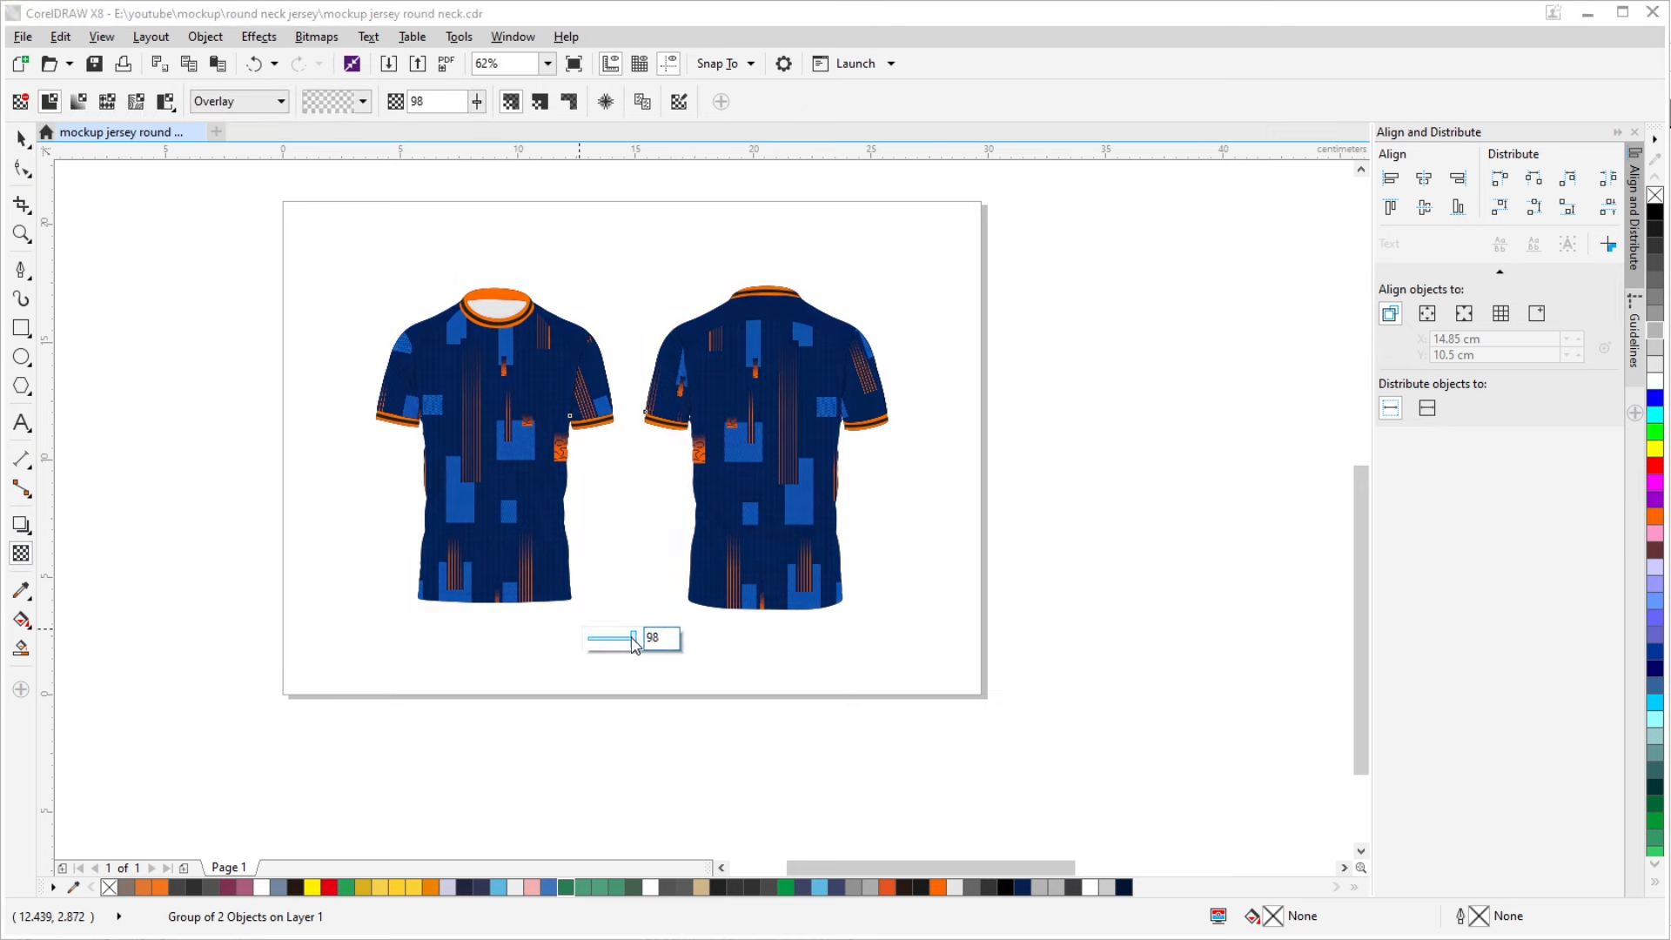
{"action": "left_click_drag", "start_coordinate": [616, 644], "coordinate": [598, 641]}
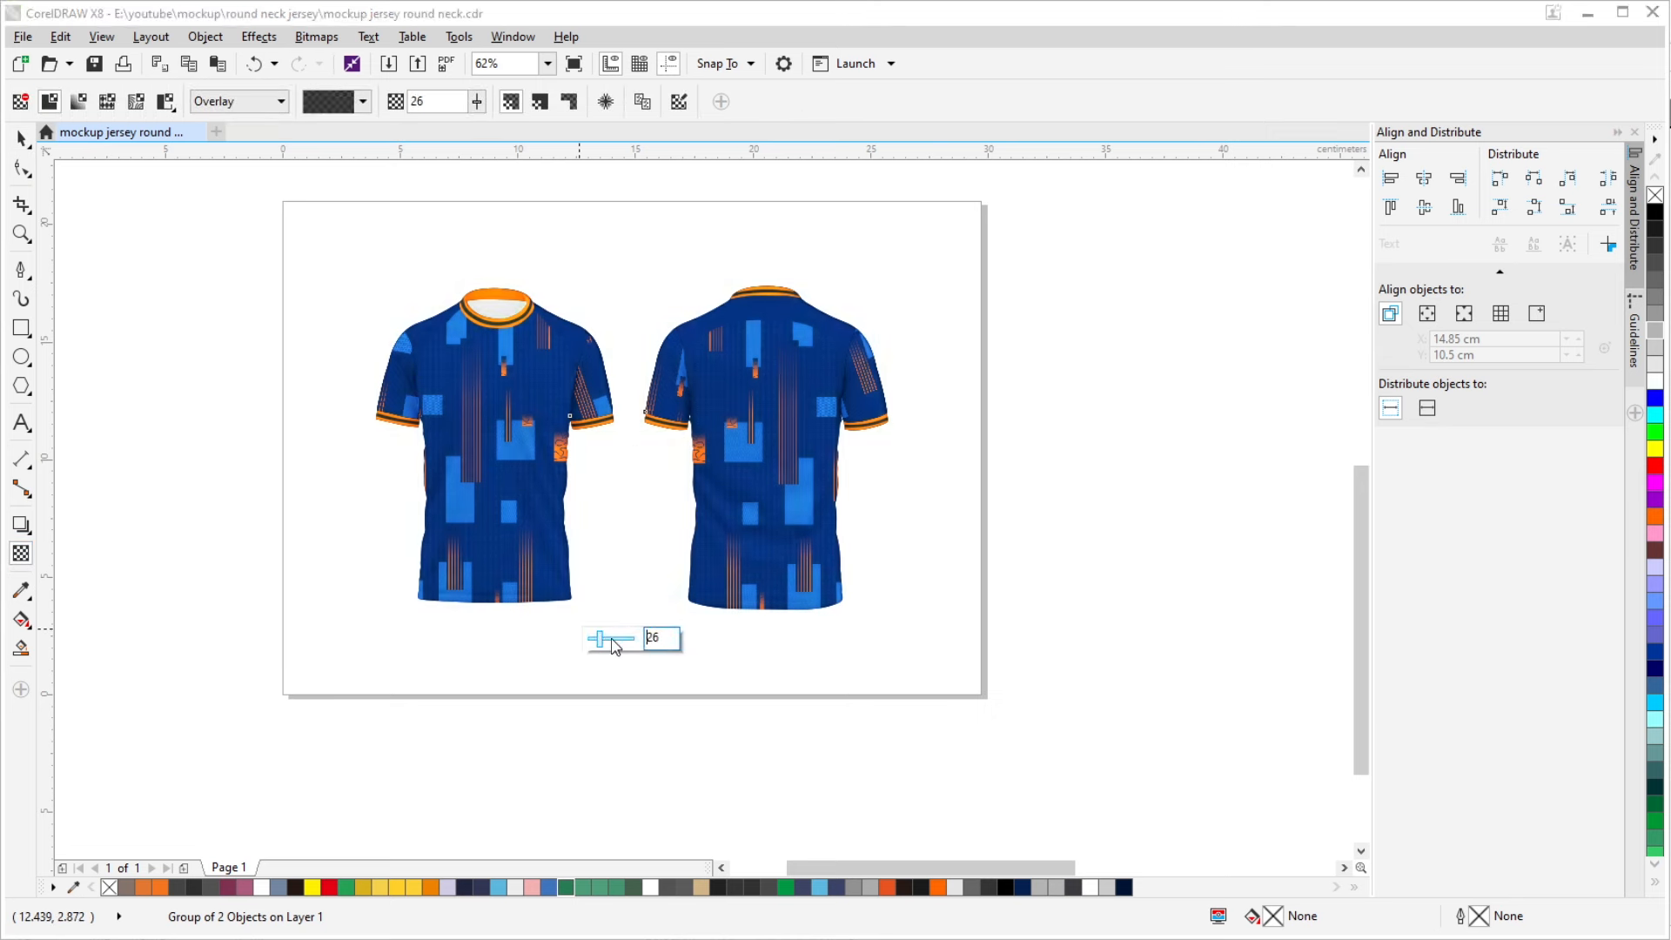
{"action": "left_click", "coordinate": [613, 641]}
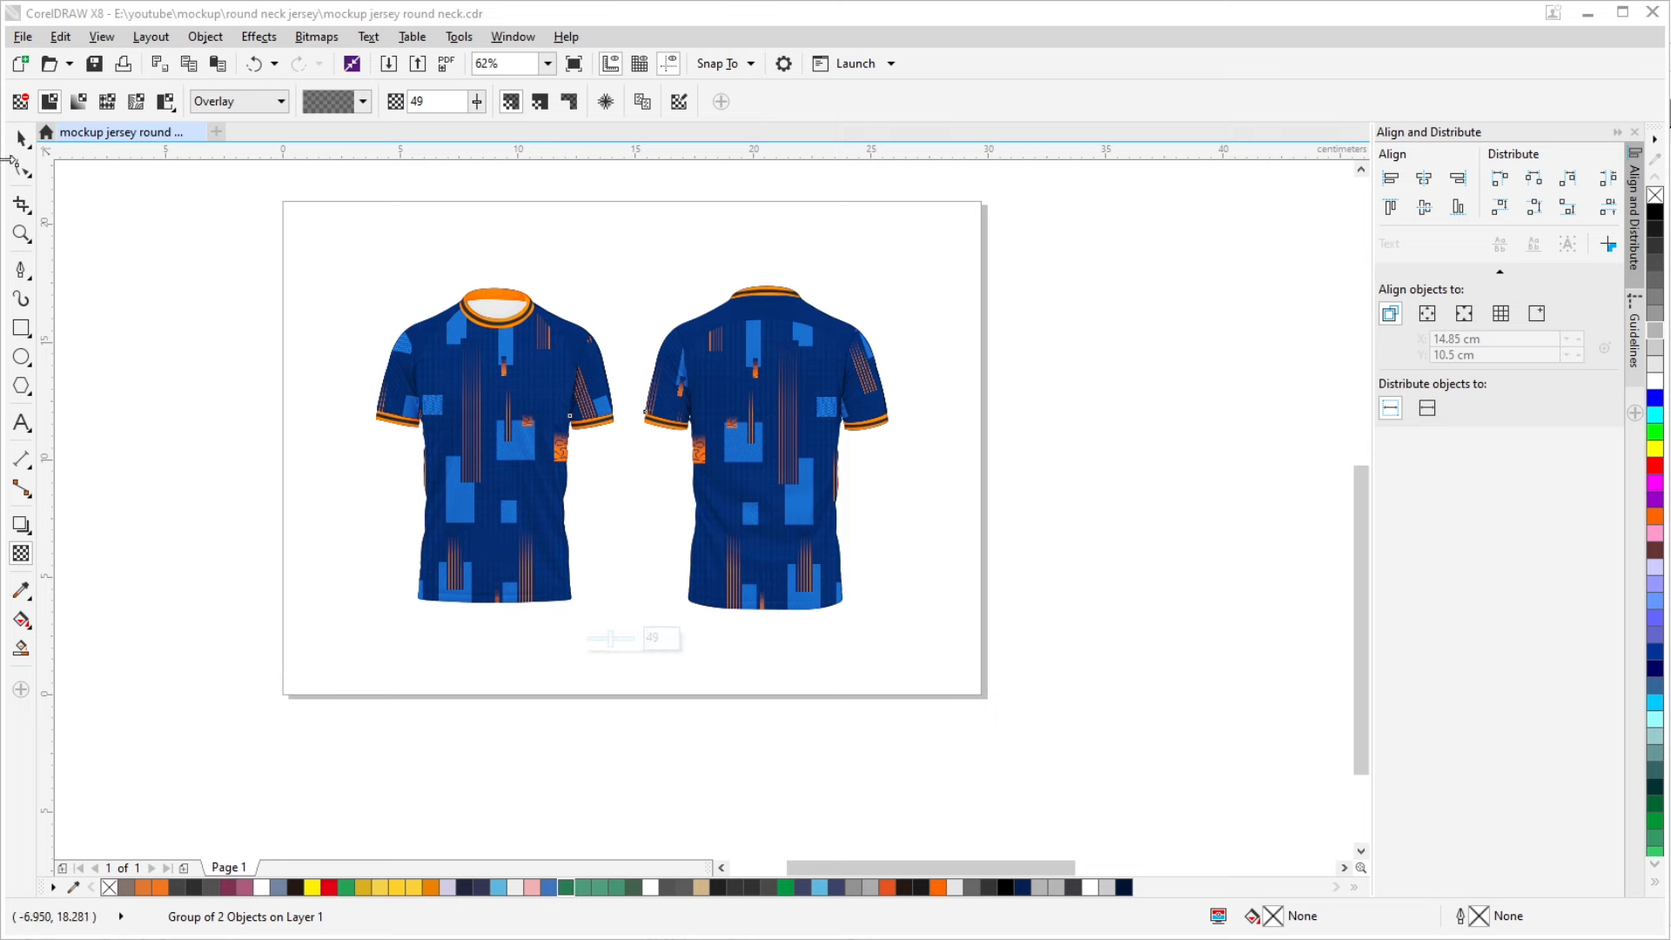
{"action": "left_click", "coordinate": [21, 138]}
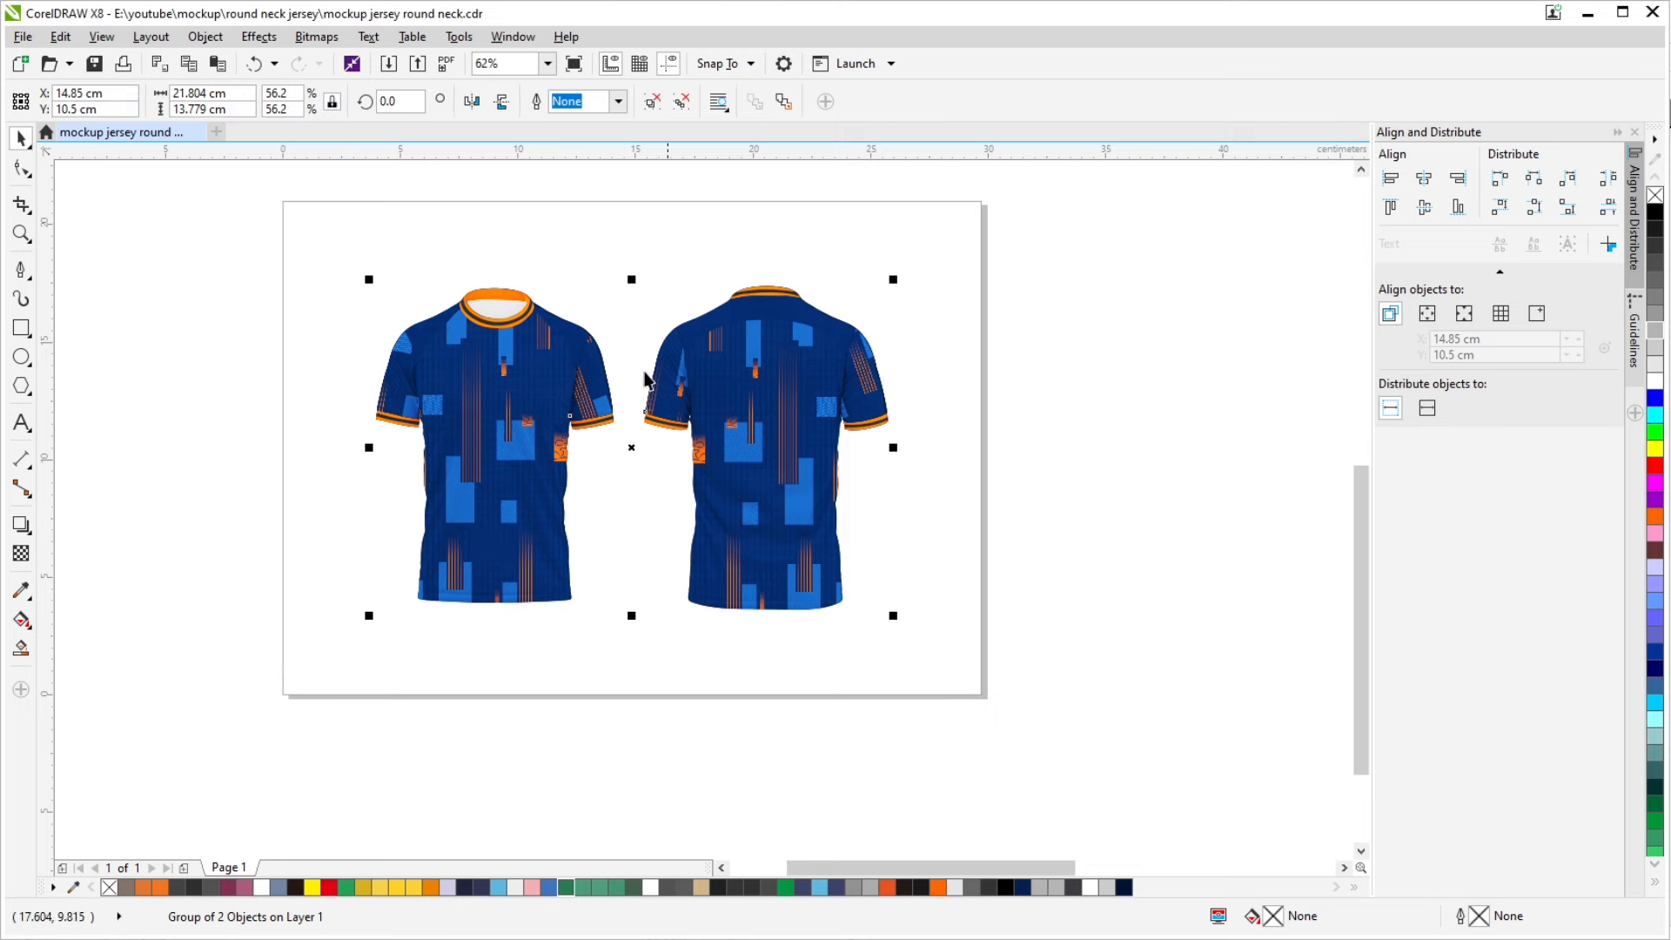
Undo the Overlay layer's transparency changes and move it back onto the white shading at X 14.85 cm, Y 40.5 cm
{"action": "scroll", "coordinate": [526, 230], "scroll_direction": "down", "scroll_amount": 4}
{"action": "scroll", "coordinate": [610, 343], "scroll_direction": "up", "scroll_amount": 4}
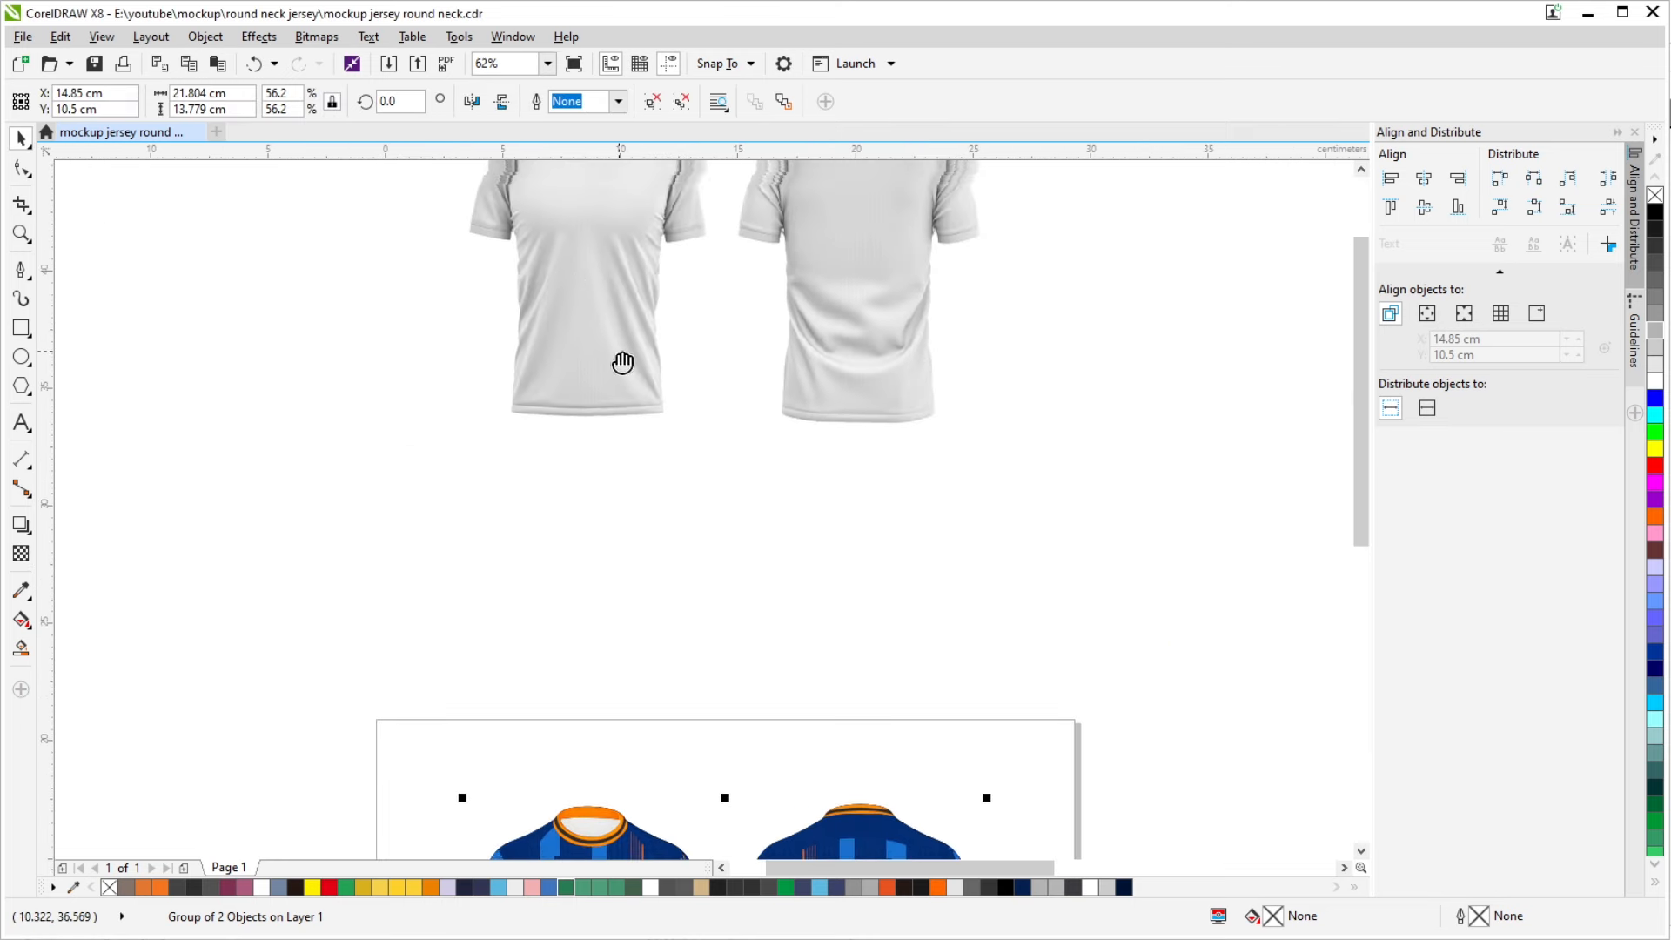
{"action": "scroll", "coordinate": [653, 374], "scroll_direction": "down", "scroll_amount": 2}
{"action": "scroll", "coordinate": [727, 463], "scroll_direction": "down", "scroll_amount": 1}
{"action": "scroll", "coordinate": [746, 524], "scroll_direction": "up", "scroll_amount": 1}
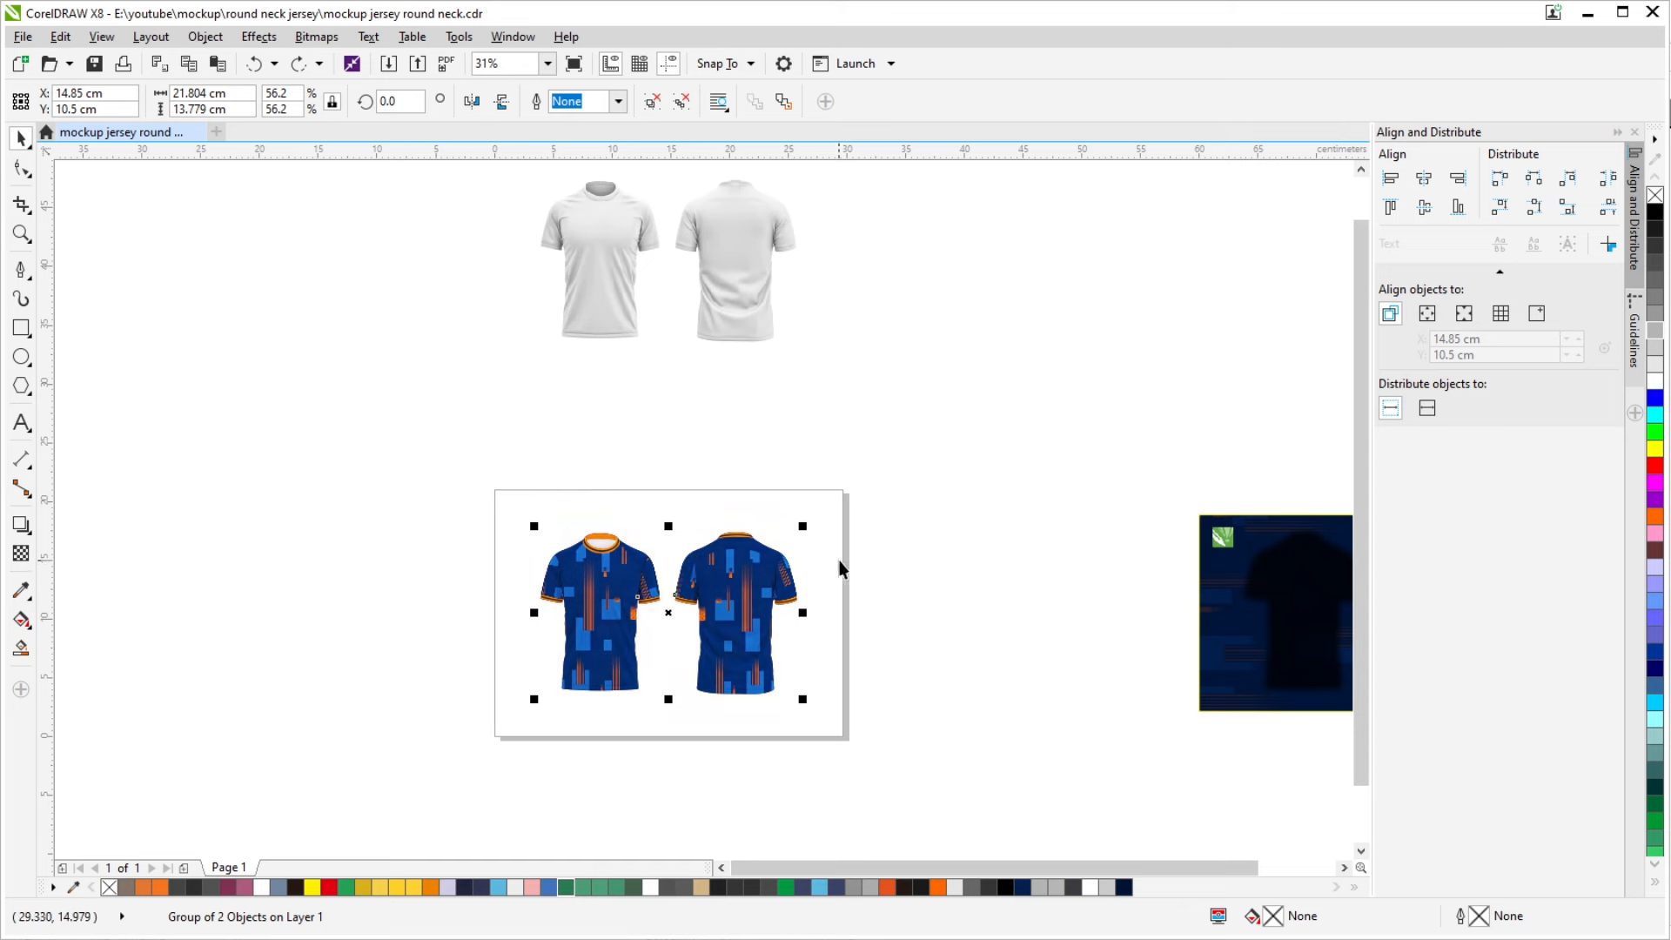
{"action": "scroll", "coordinate": [910, 548], "scroll_direction": "right", "scroll_amount": 1}
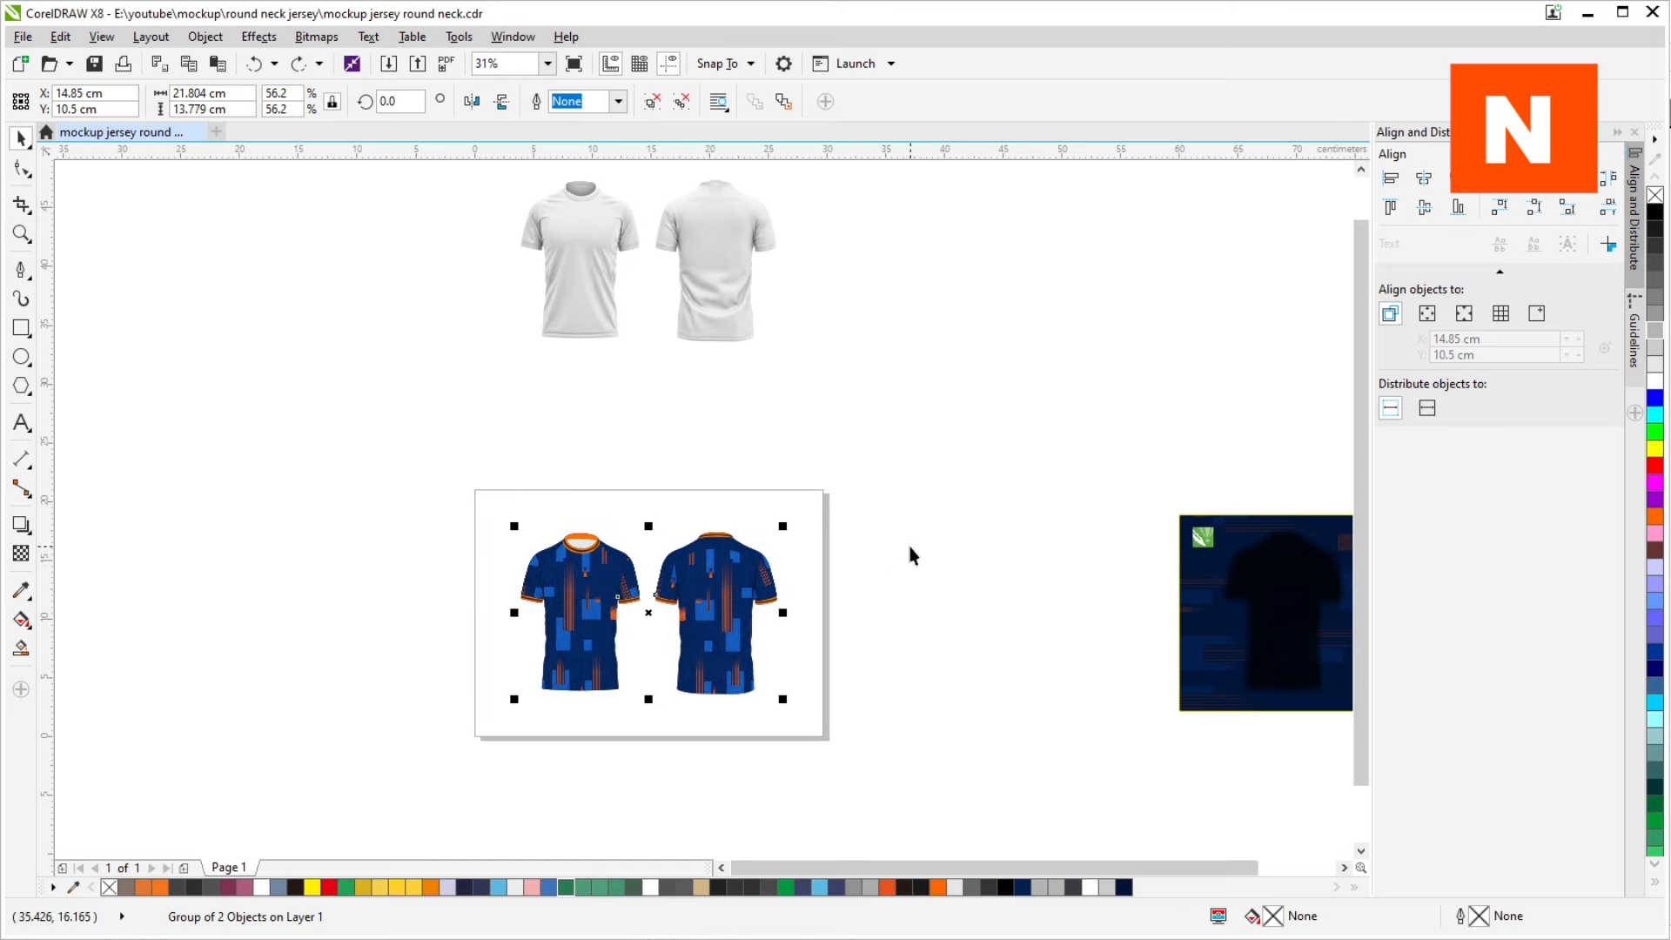
{"action": "key", "text": "Left"}
{"action": "key", "text": "Up"}
{"action": "key", "text": "Right"}
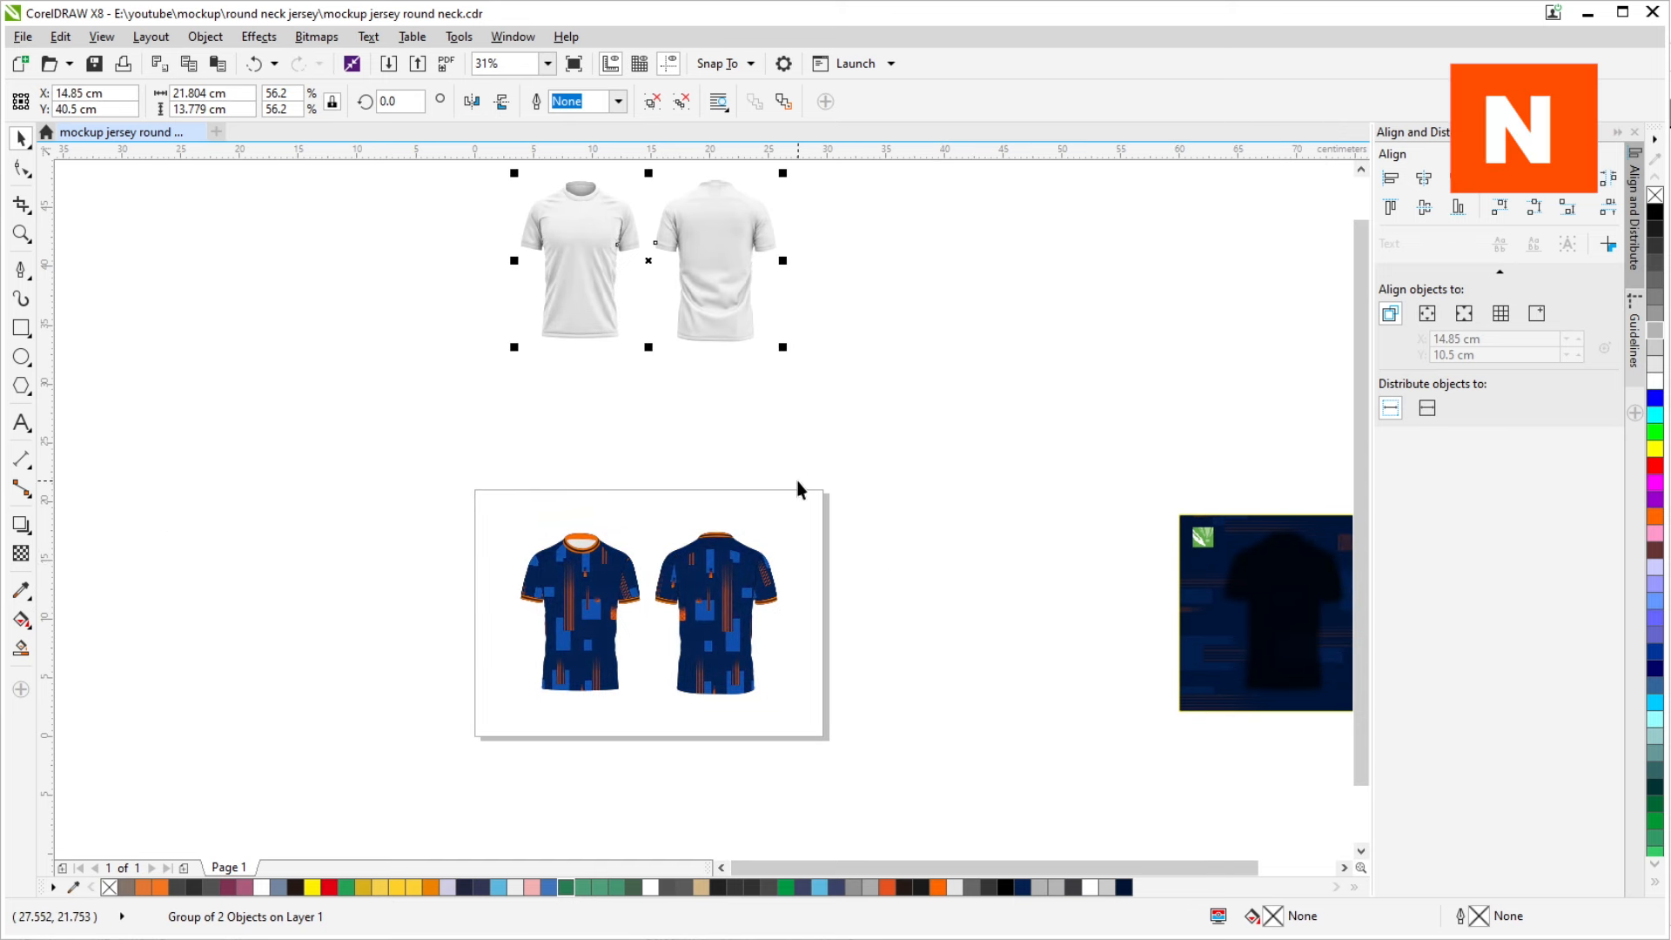
Group the three white shading layers above the page
{"action": "scroll", "coordinate": [688, 396], "scroll_direction": "down", "scroll_amount": 2}
{"action": "left_click_drag", "start_coordinate": [471, 248], "coordinate": [816, 409]}
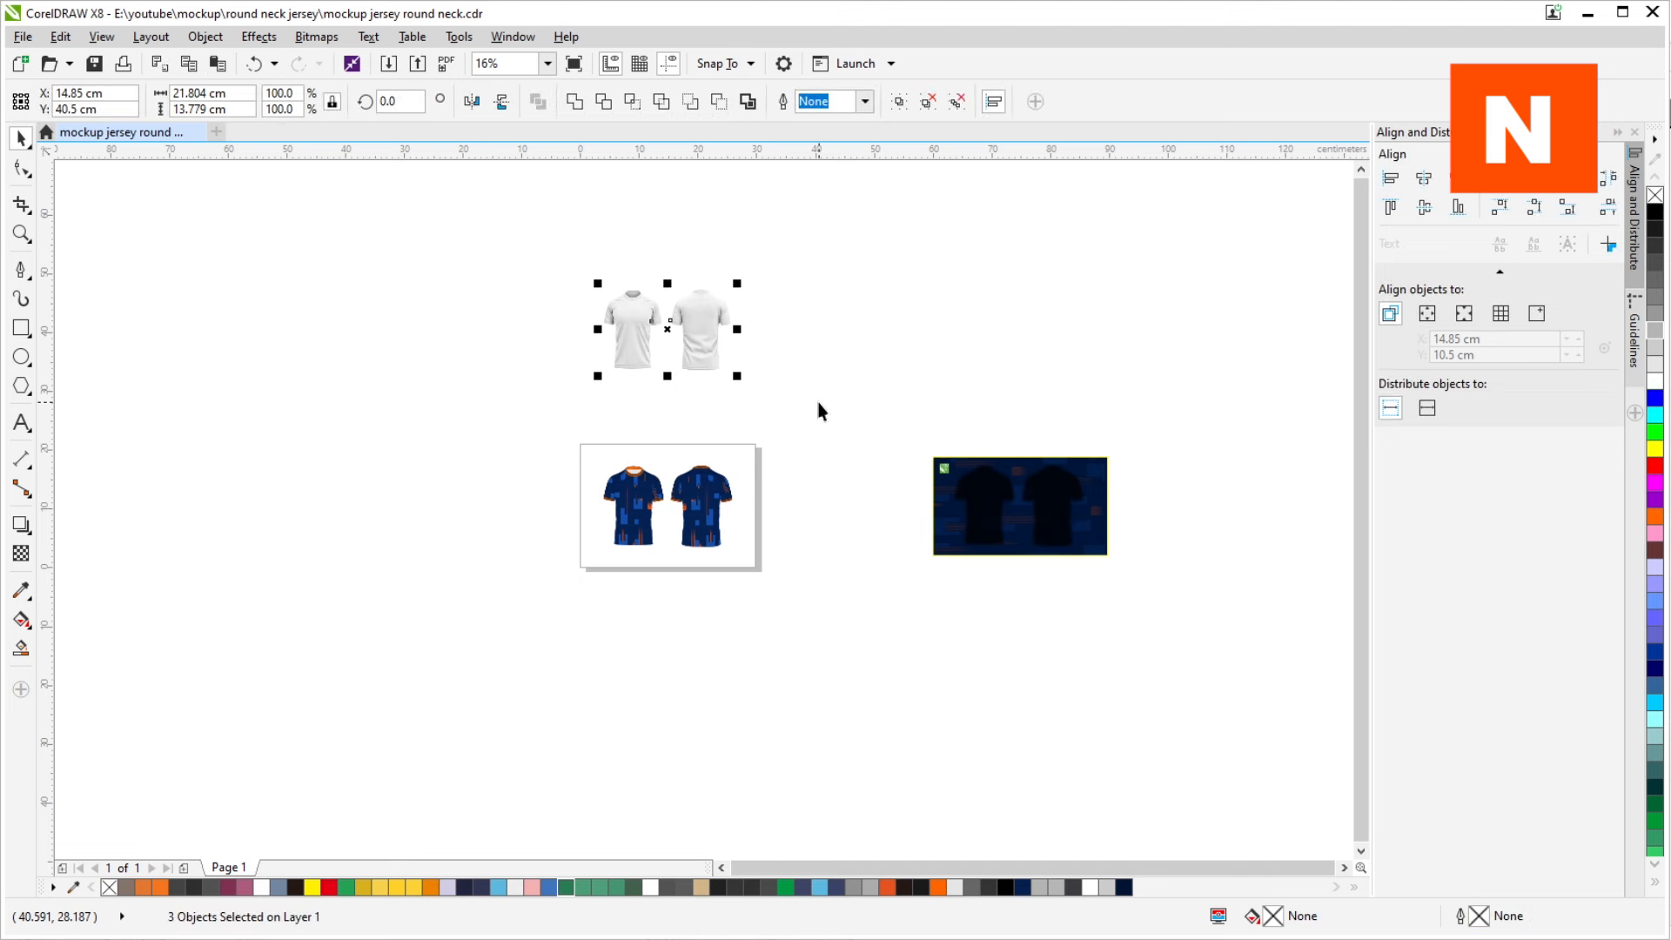
{"action": "key", "text": "ctrl+g"}
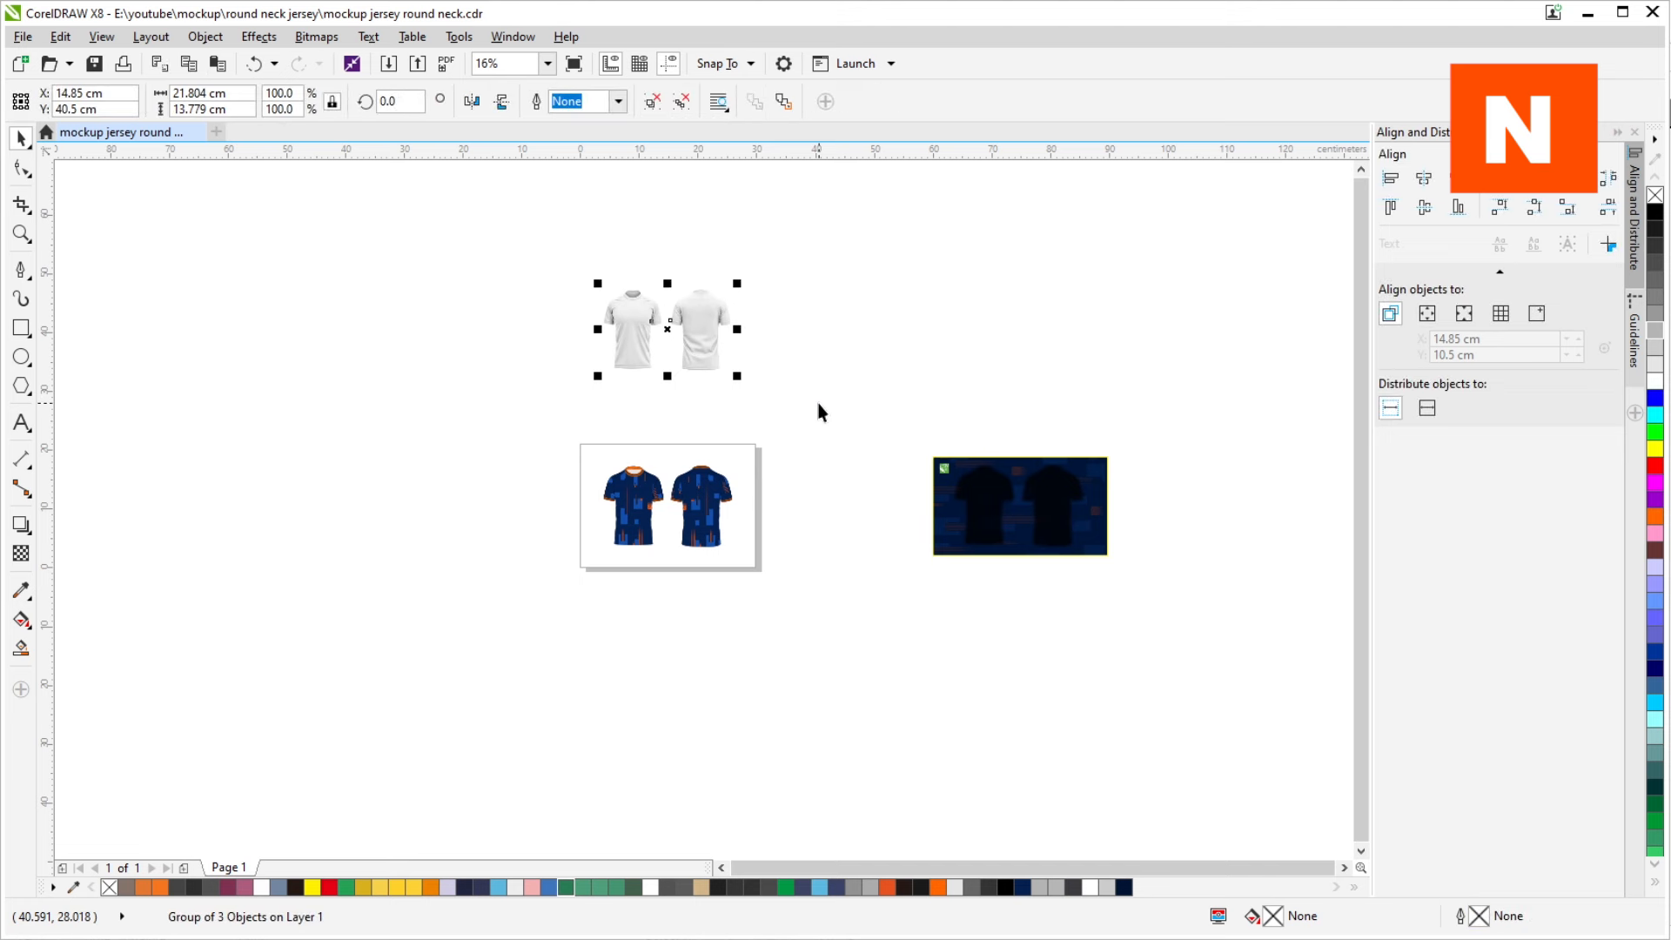
Try to center the white shading group on the page over the patterned jerseys, and undo the move
{"action": "left_click", "coordinate": [738, 358]}
{"action": "scroll", "coordinate": [625, 367], "scroll_direction": "up", "scroll_amount": 2}
{"action": "left_click", "coordinate": [626, 369]}
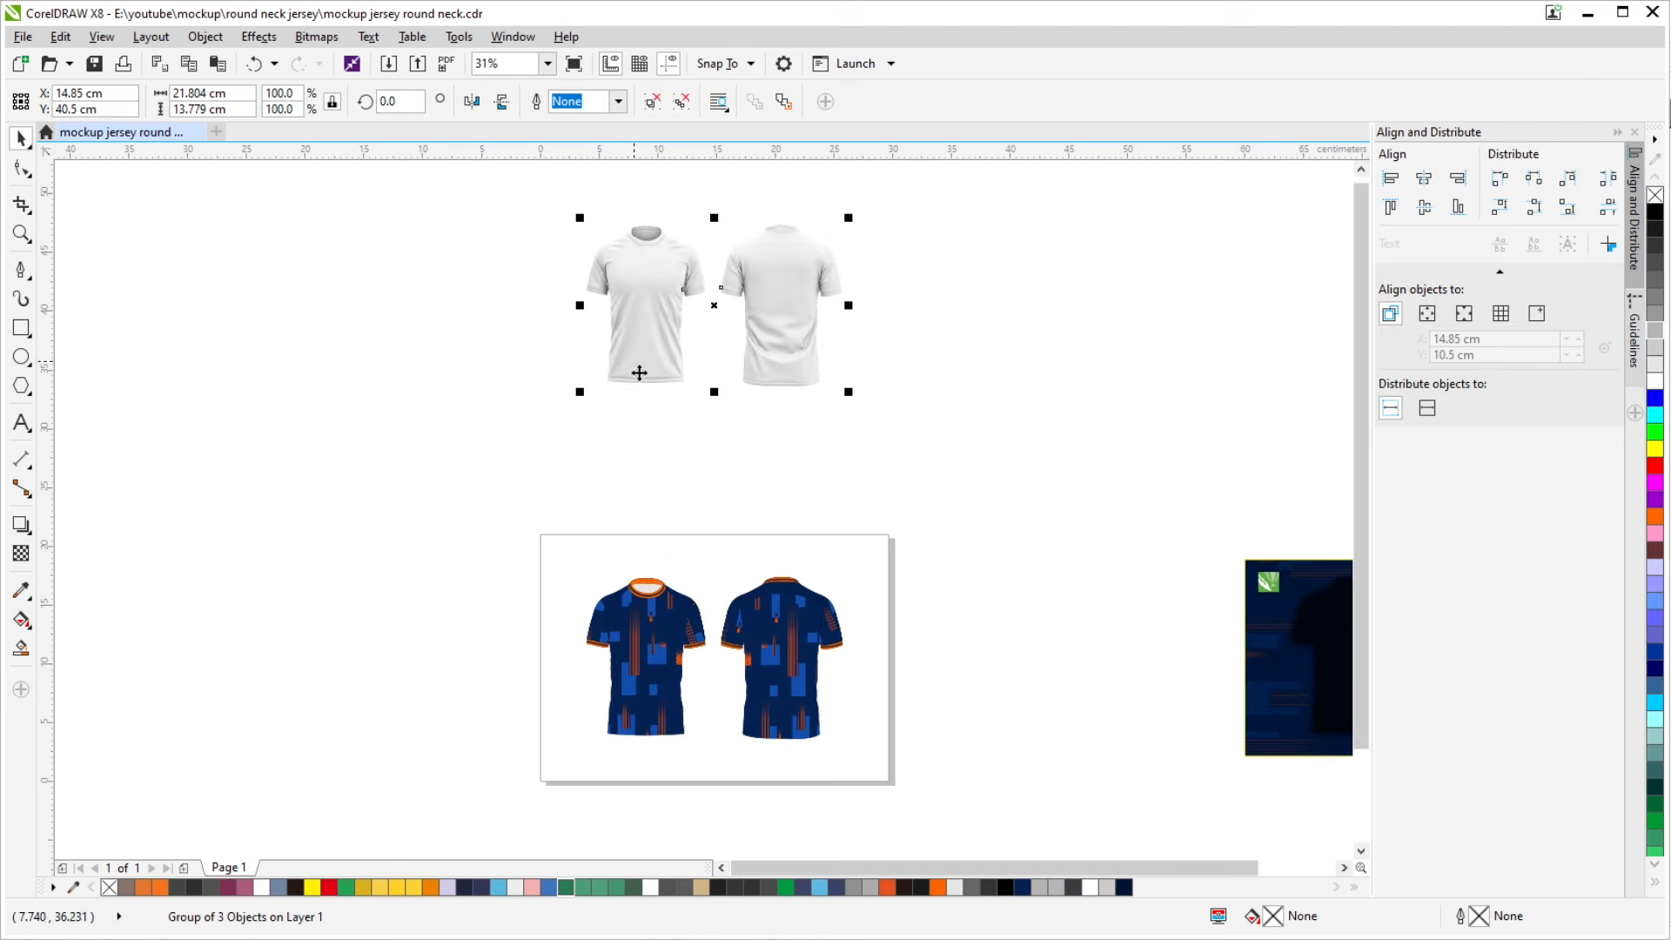
{"action": "key", "text": "p"}
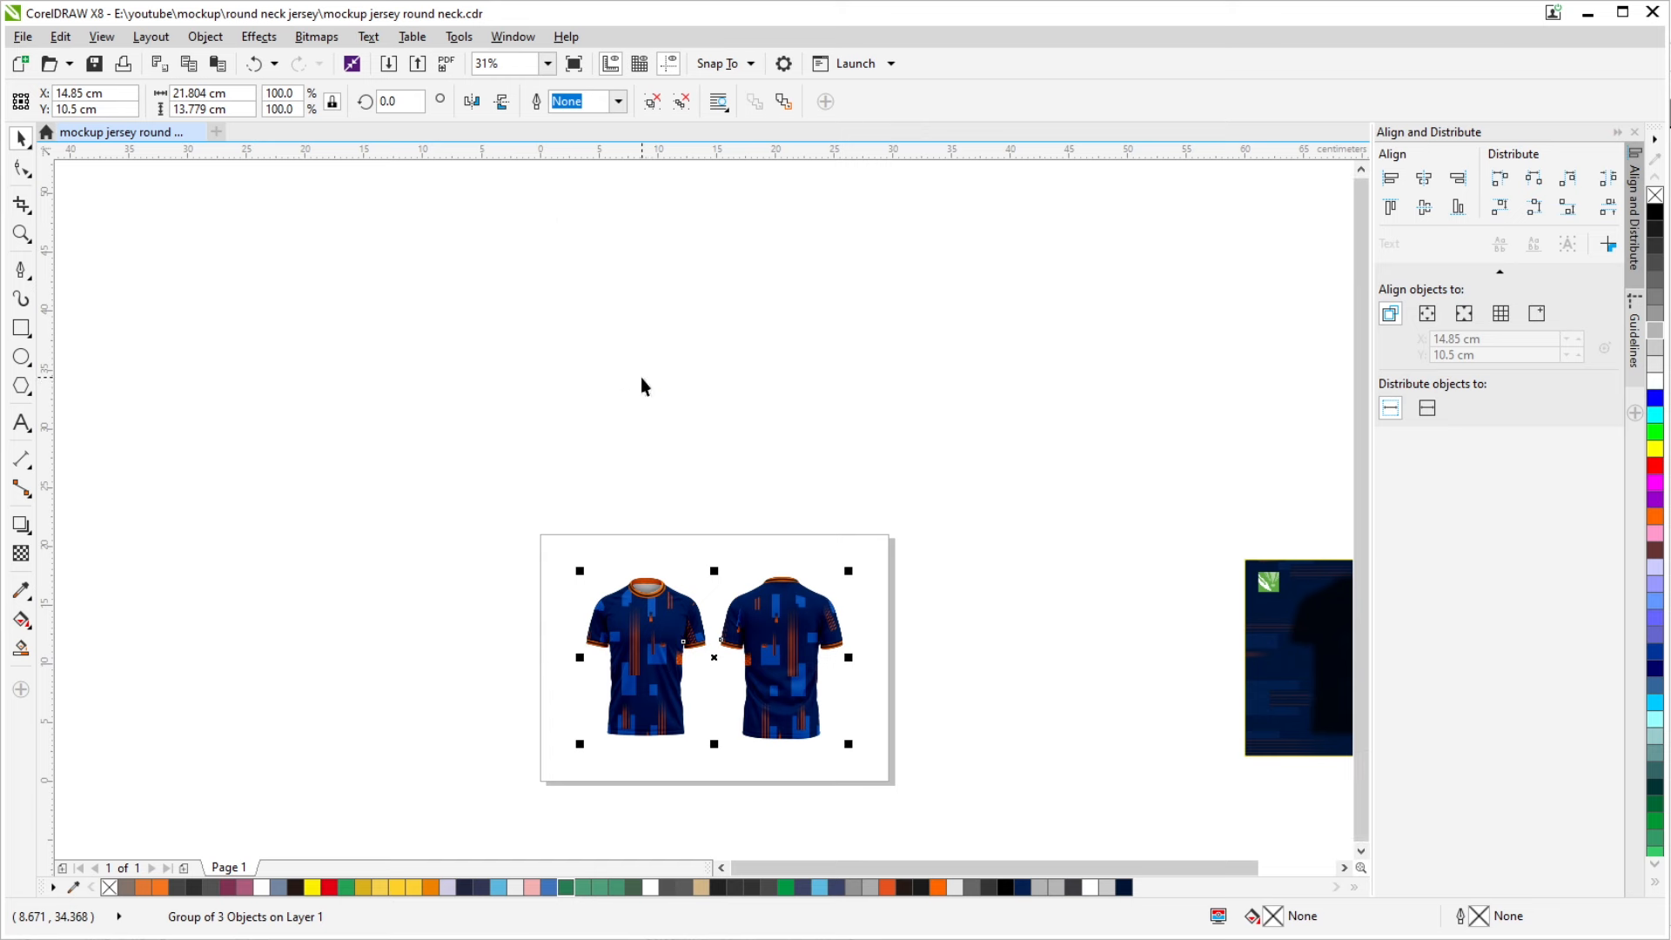
{"action": "key", "text": "ctrl+z"}
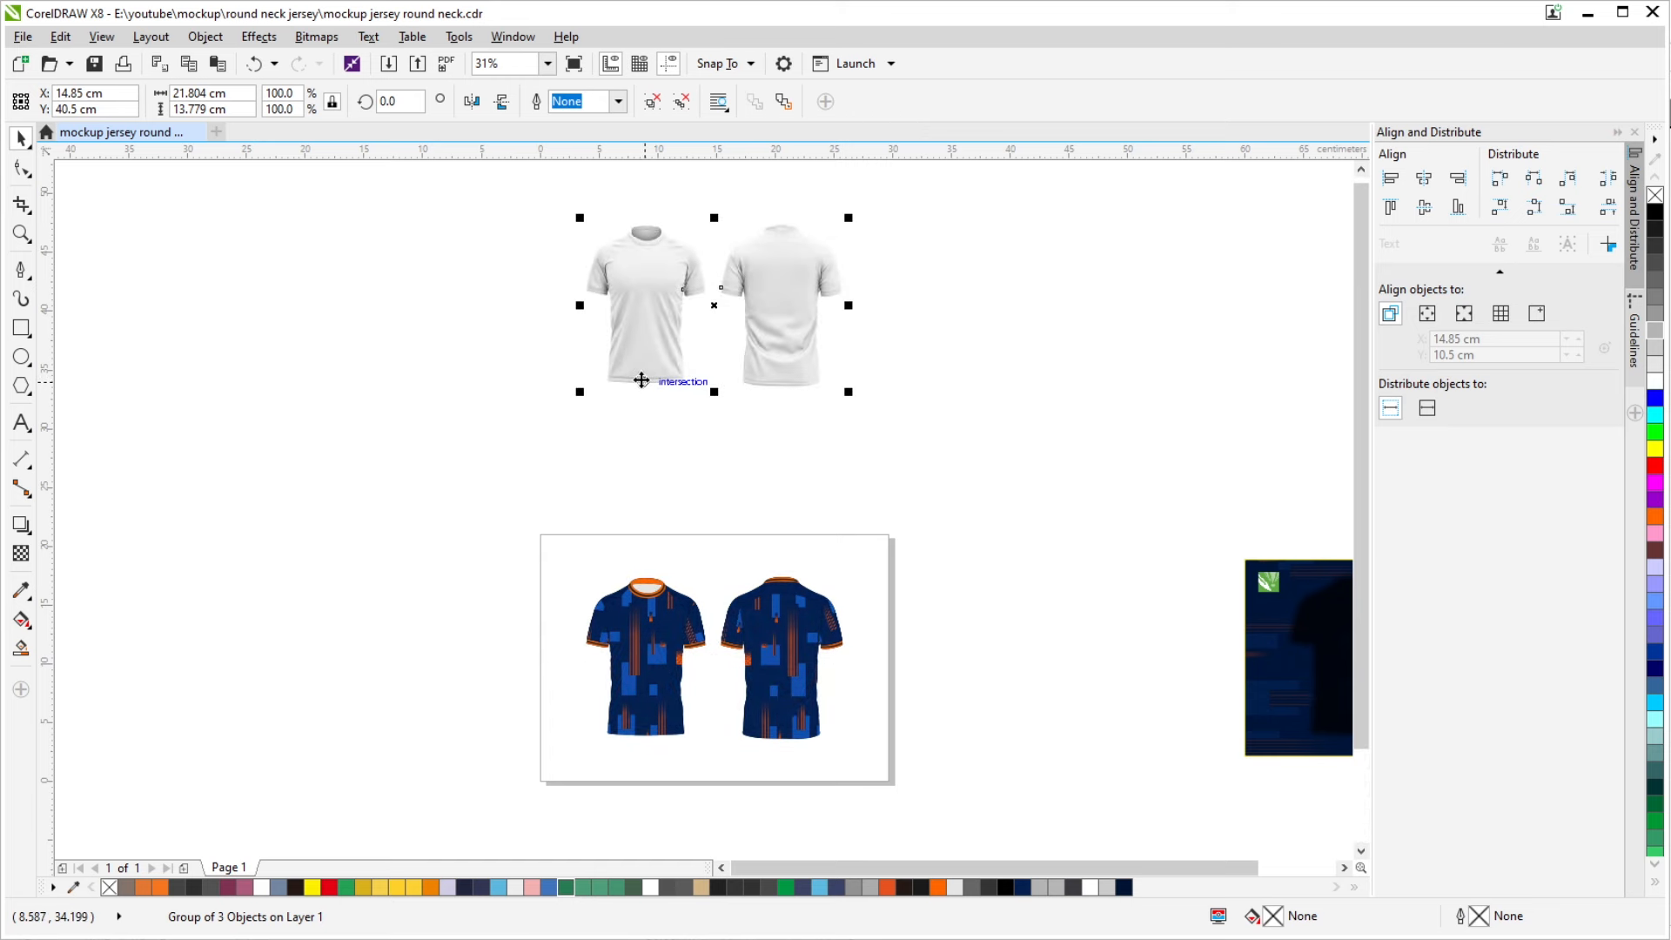
Examine the PowerClip curve holding the pattern of the back jersey on the page
{"action": "left_click_drag", "start_coordinate": [936, 526], "coordinate": [906, 475]}
{"action": "left_click", "coordinate": [945, 537]}
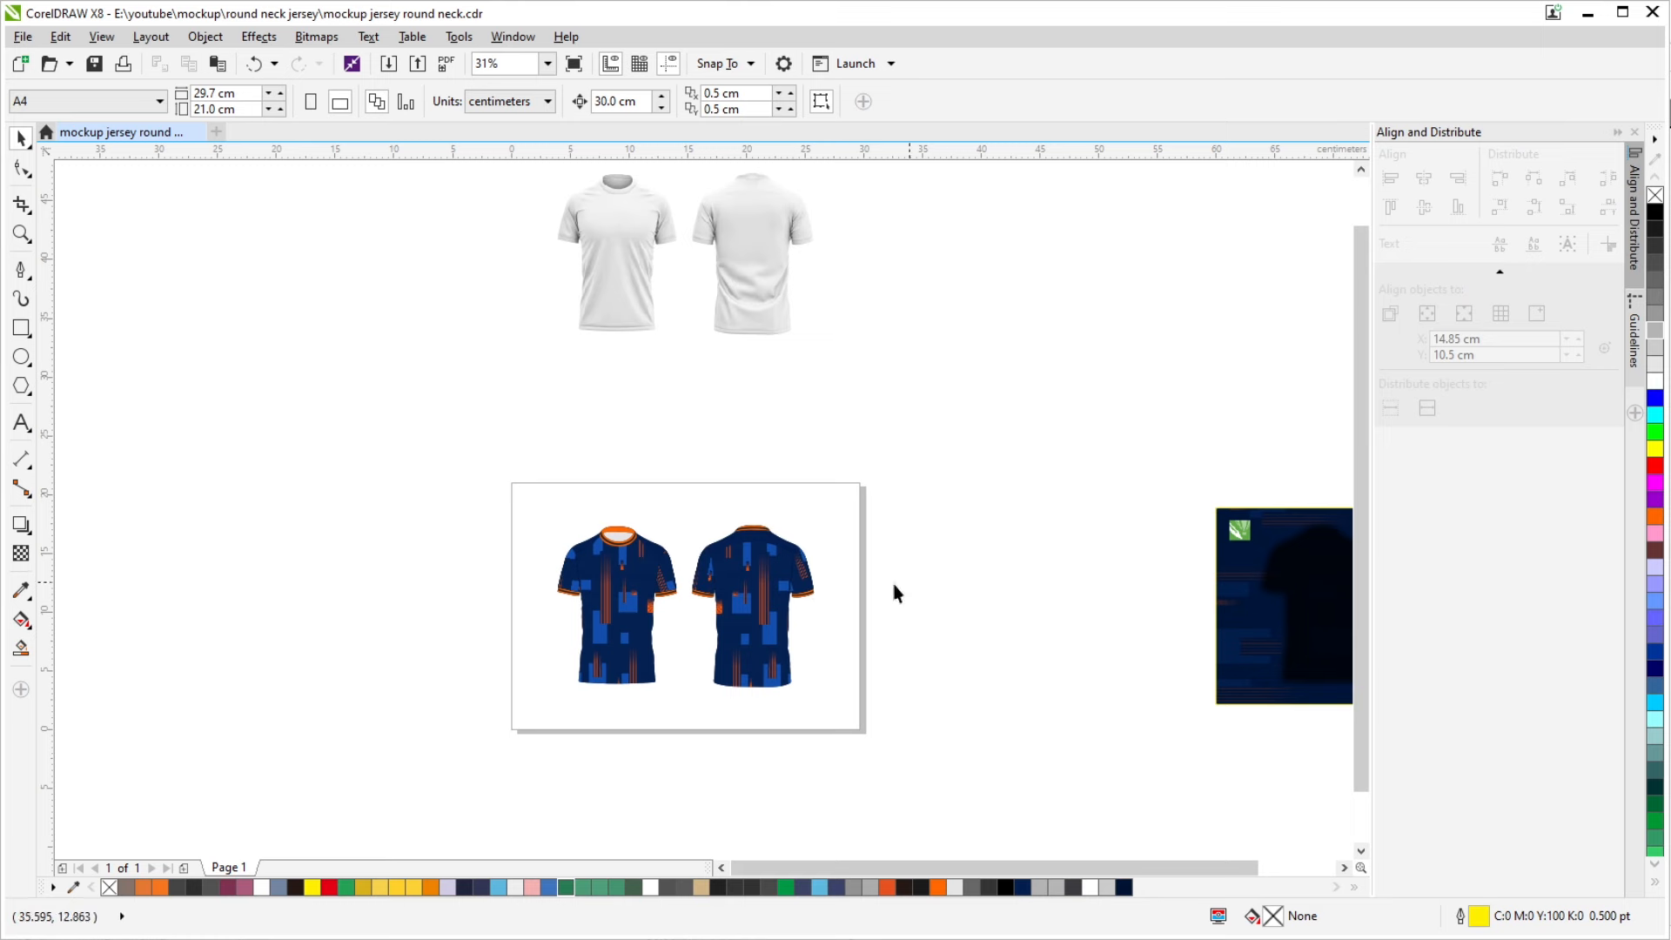
{"action": "left_click", "coordinate": [758, 647]}
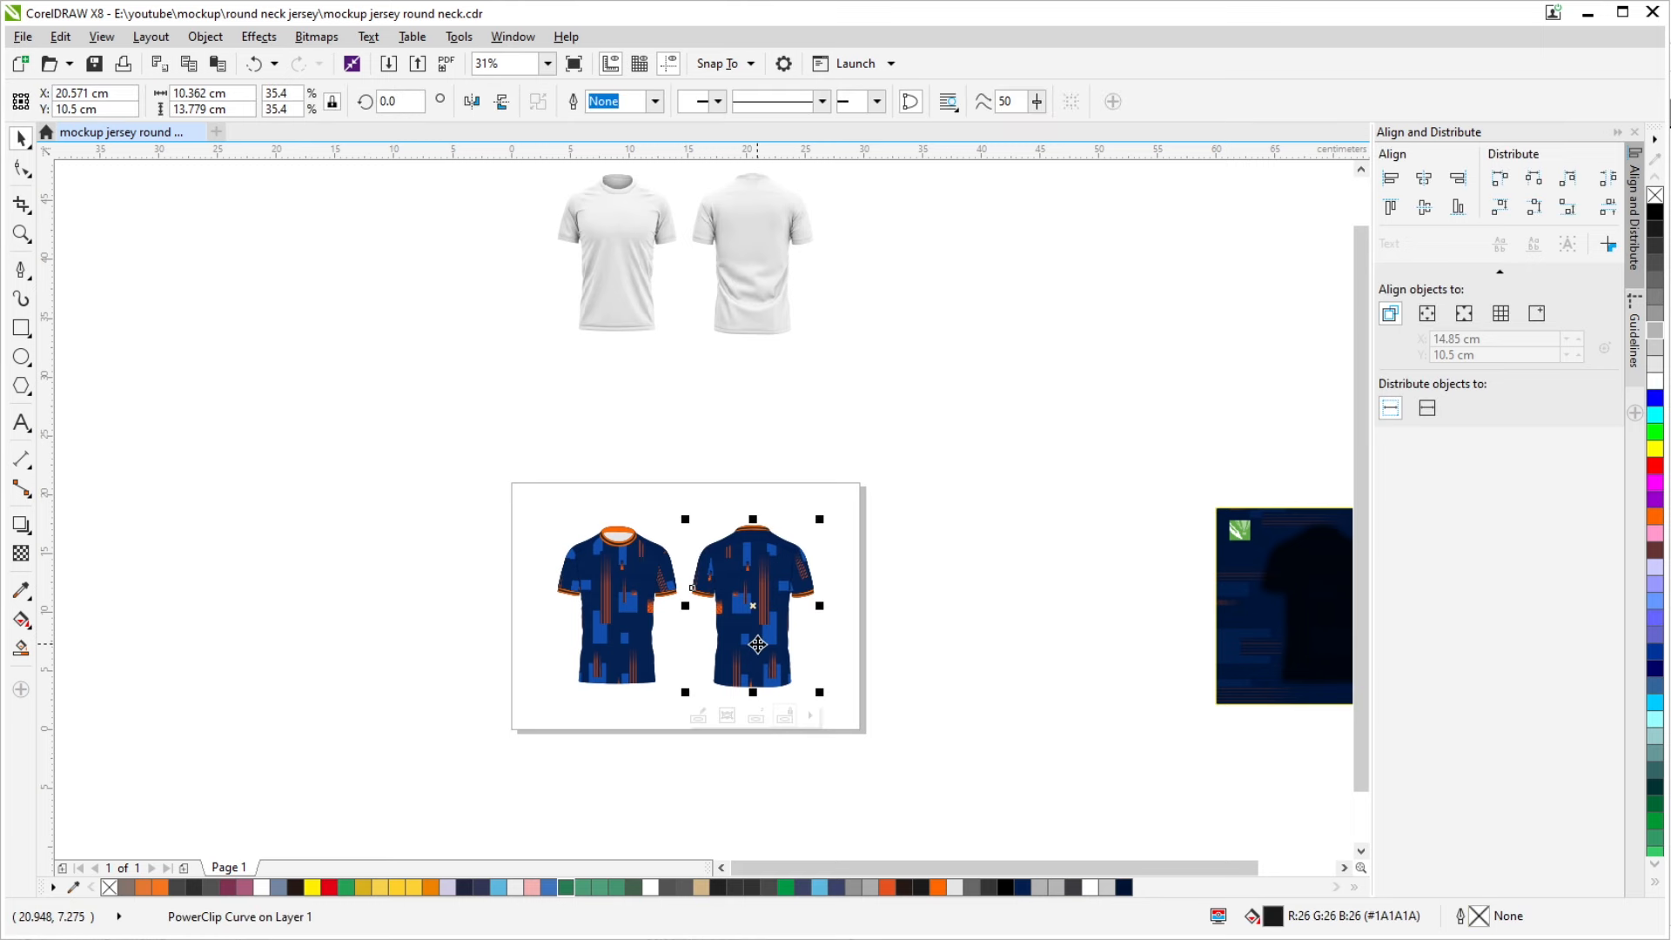
{"action": "left_click", "coordinate": [975, 667]}
{"action": "left_click", "coordinate": [740, 623]}
{"action": "left_click_drag", "start_coordinate": [844, 696], "coordinate": [797, 572]}
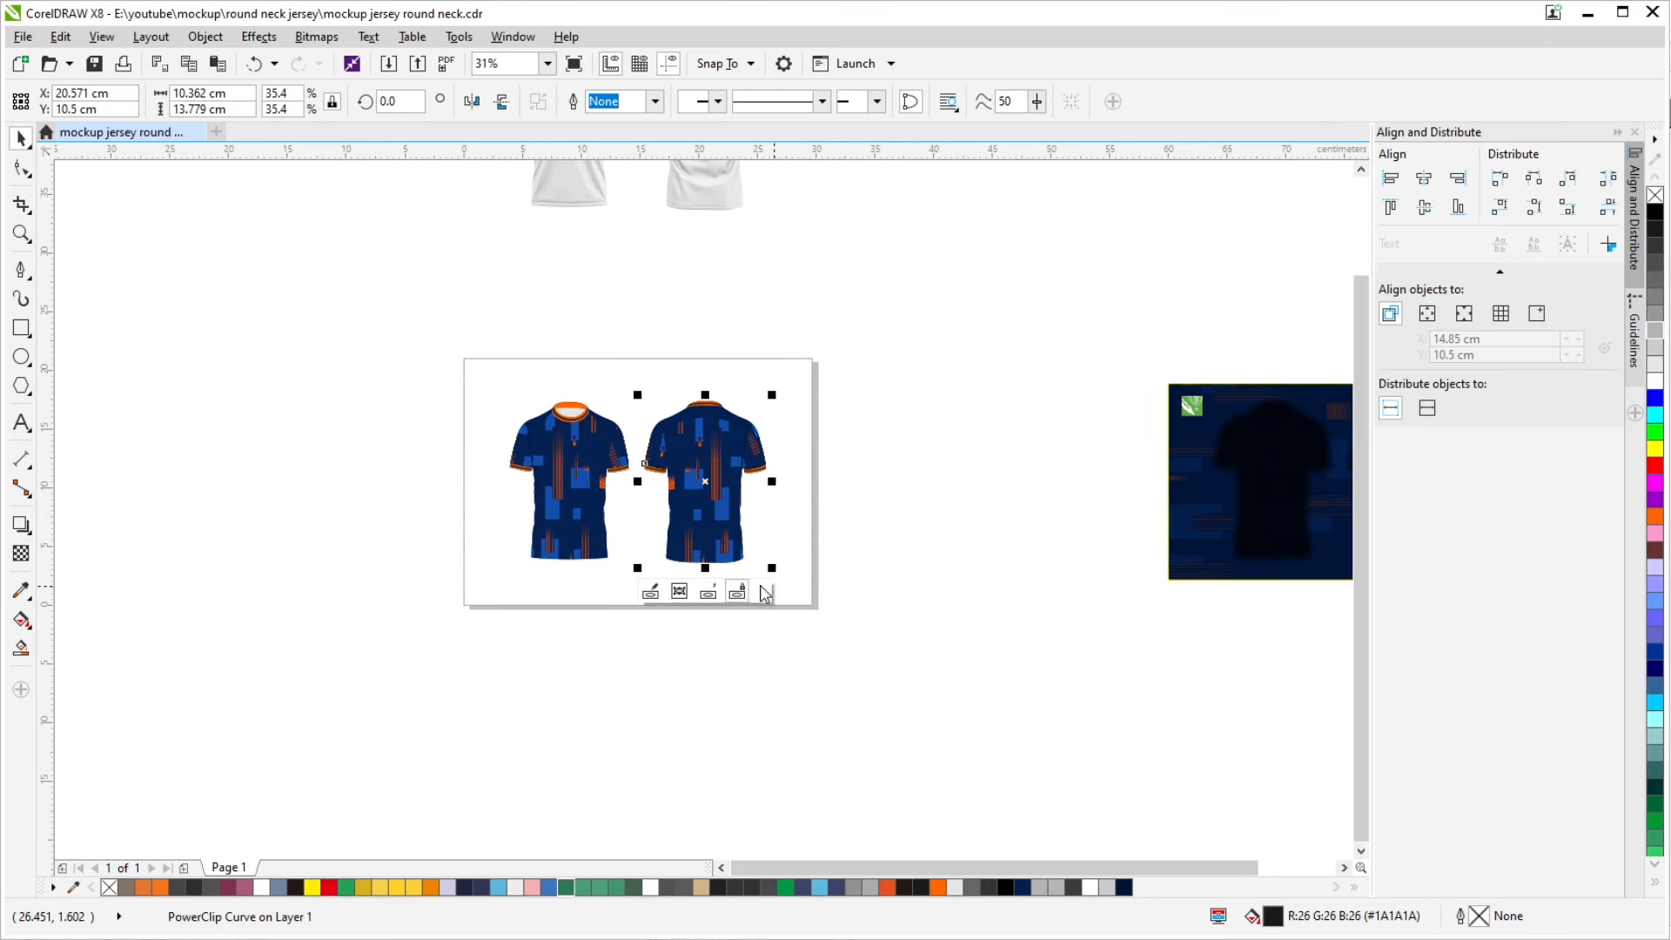
{"action": "left_click", "coordinate": [935, 605]}
{"action": "left_click", "coordinate": [708, 485]}
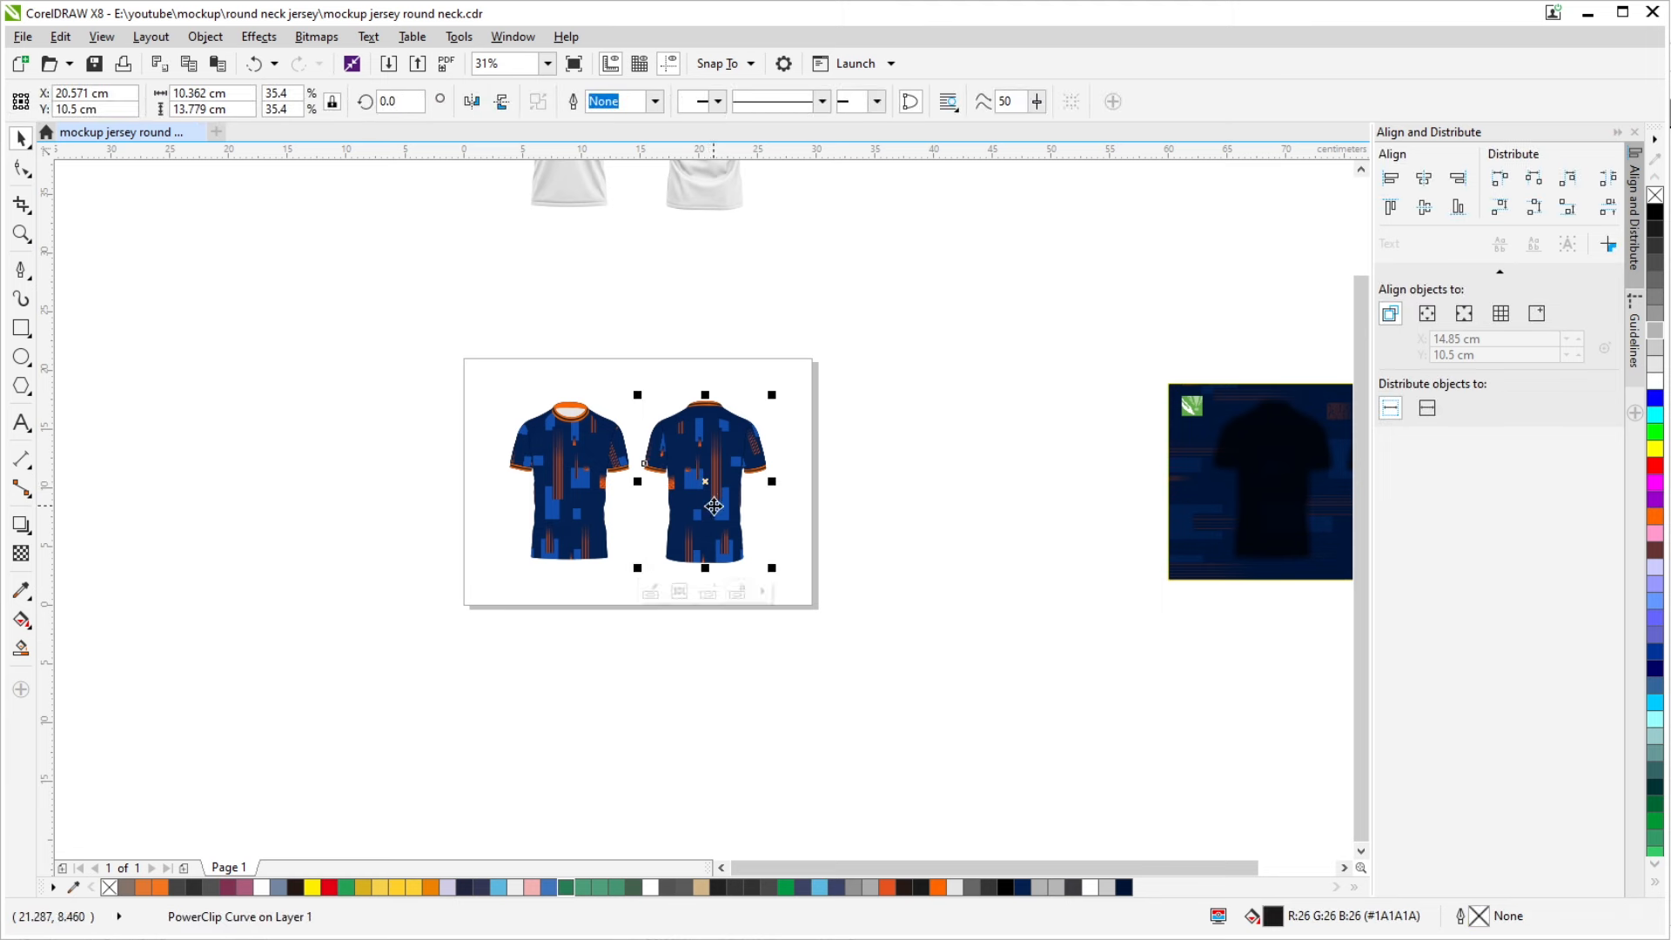
{"action": "left_click", "coordinate": [828, 557]}
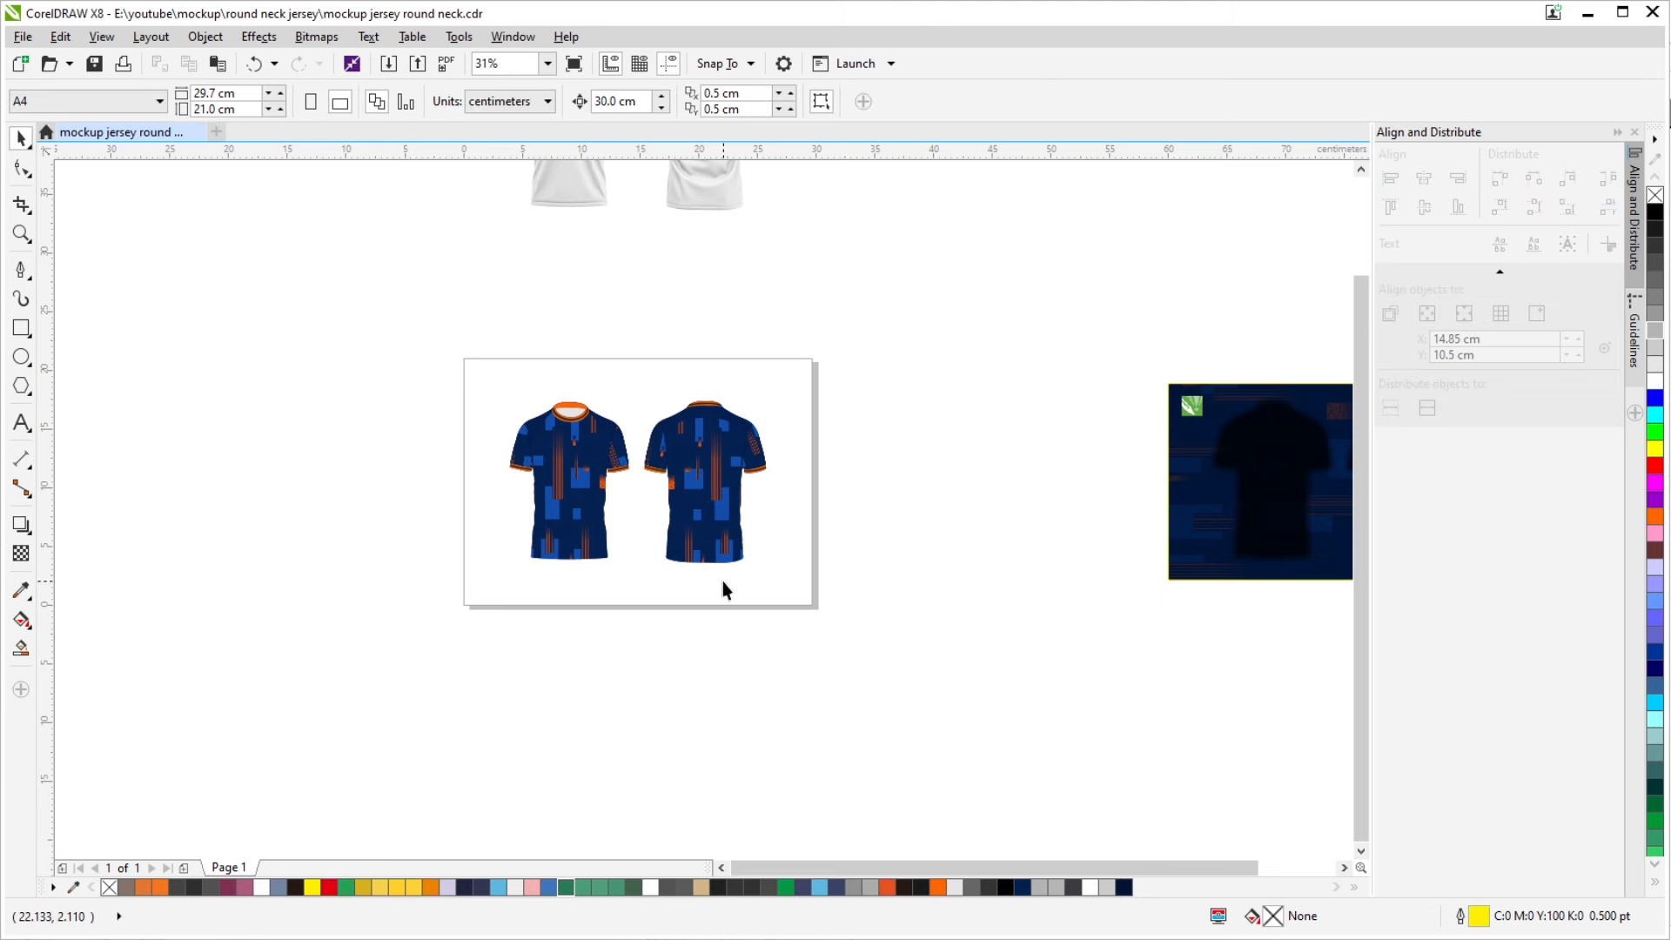
{"action": "scroll", "coordinate": [723, 582], "scroll_direction": "up", "scroll_amount": 2}
{"action": "left_click", "coordinate": [708, 509]}
{"action": "left_click", "coordinate": [966, 518]}
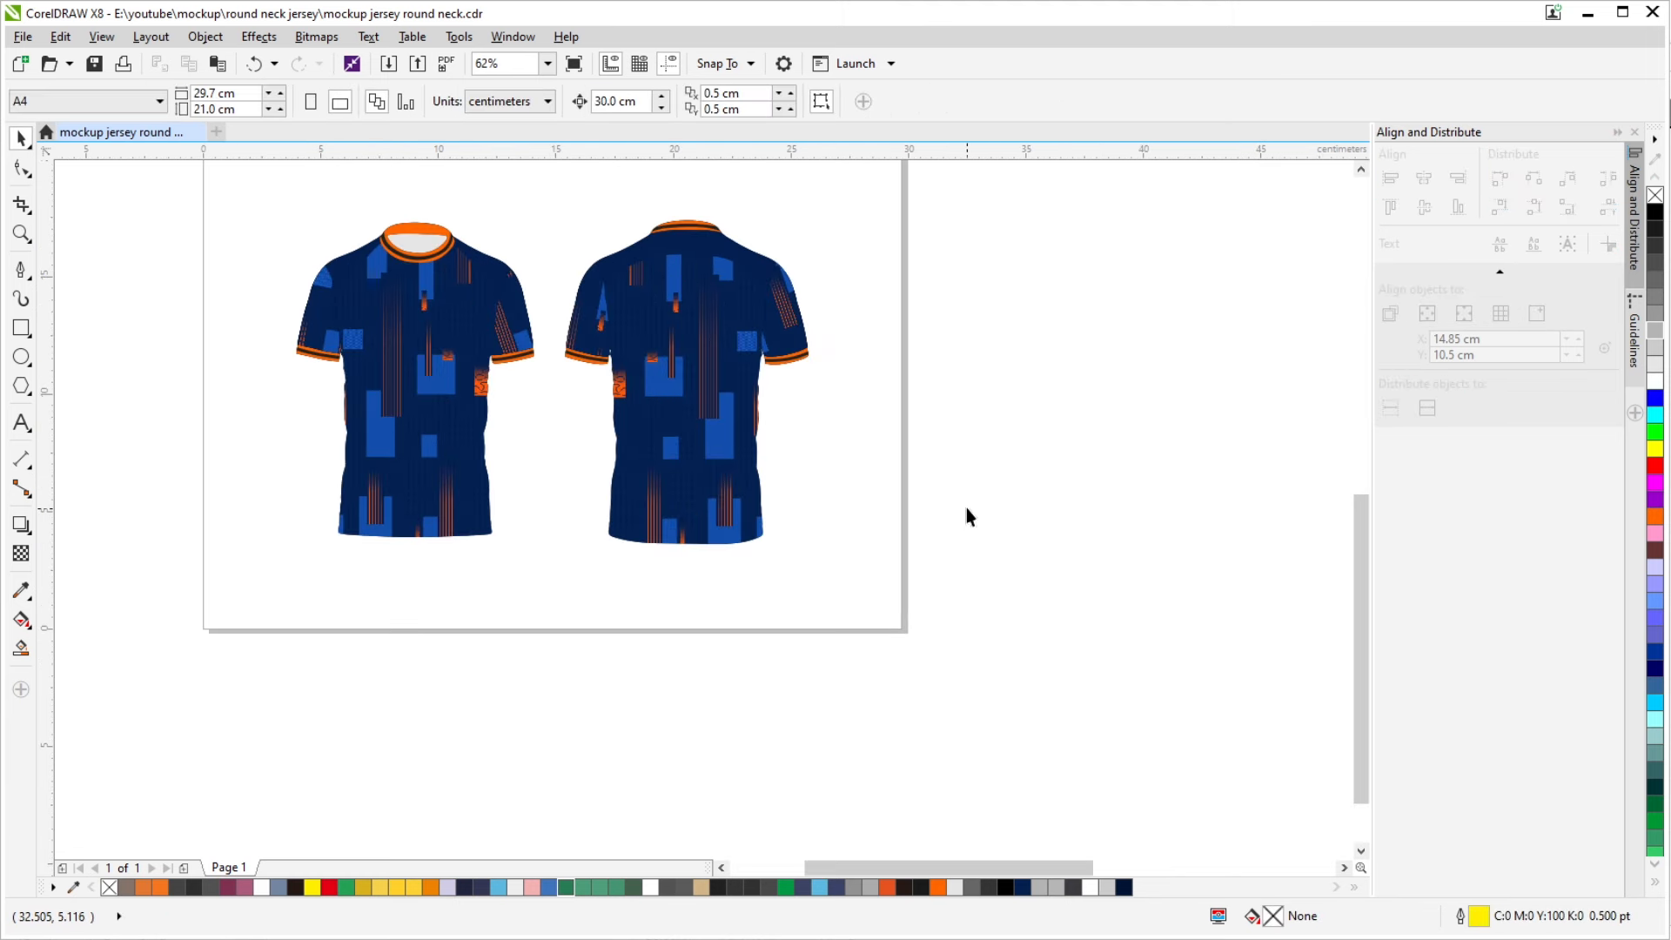
{"action": "left_click", "coordinate": [686, 453]}
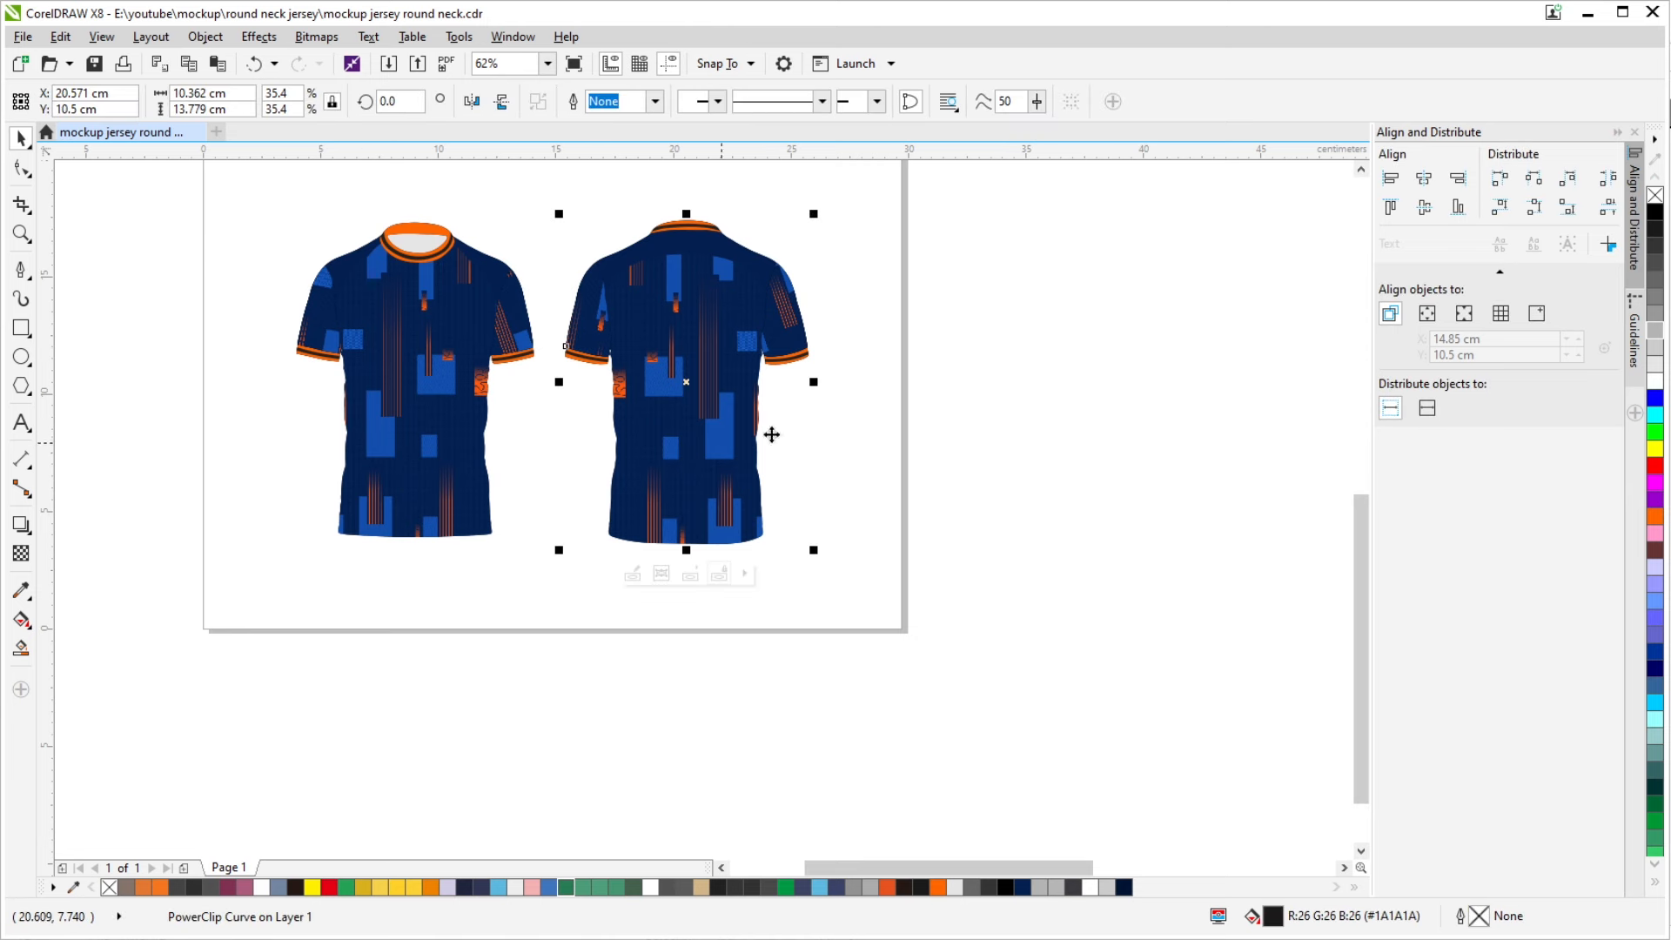
{"action": "left_click", "coordinate": [1085, 354]}
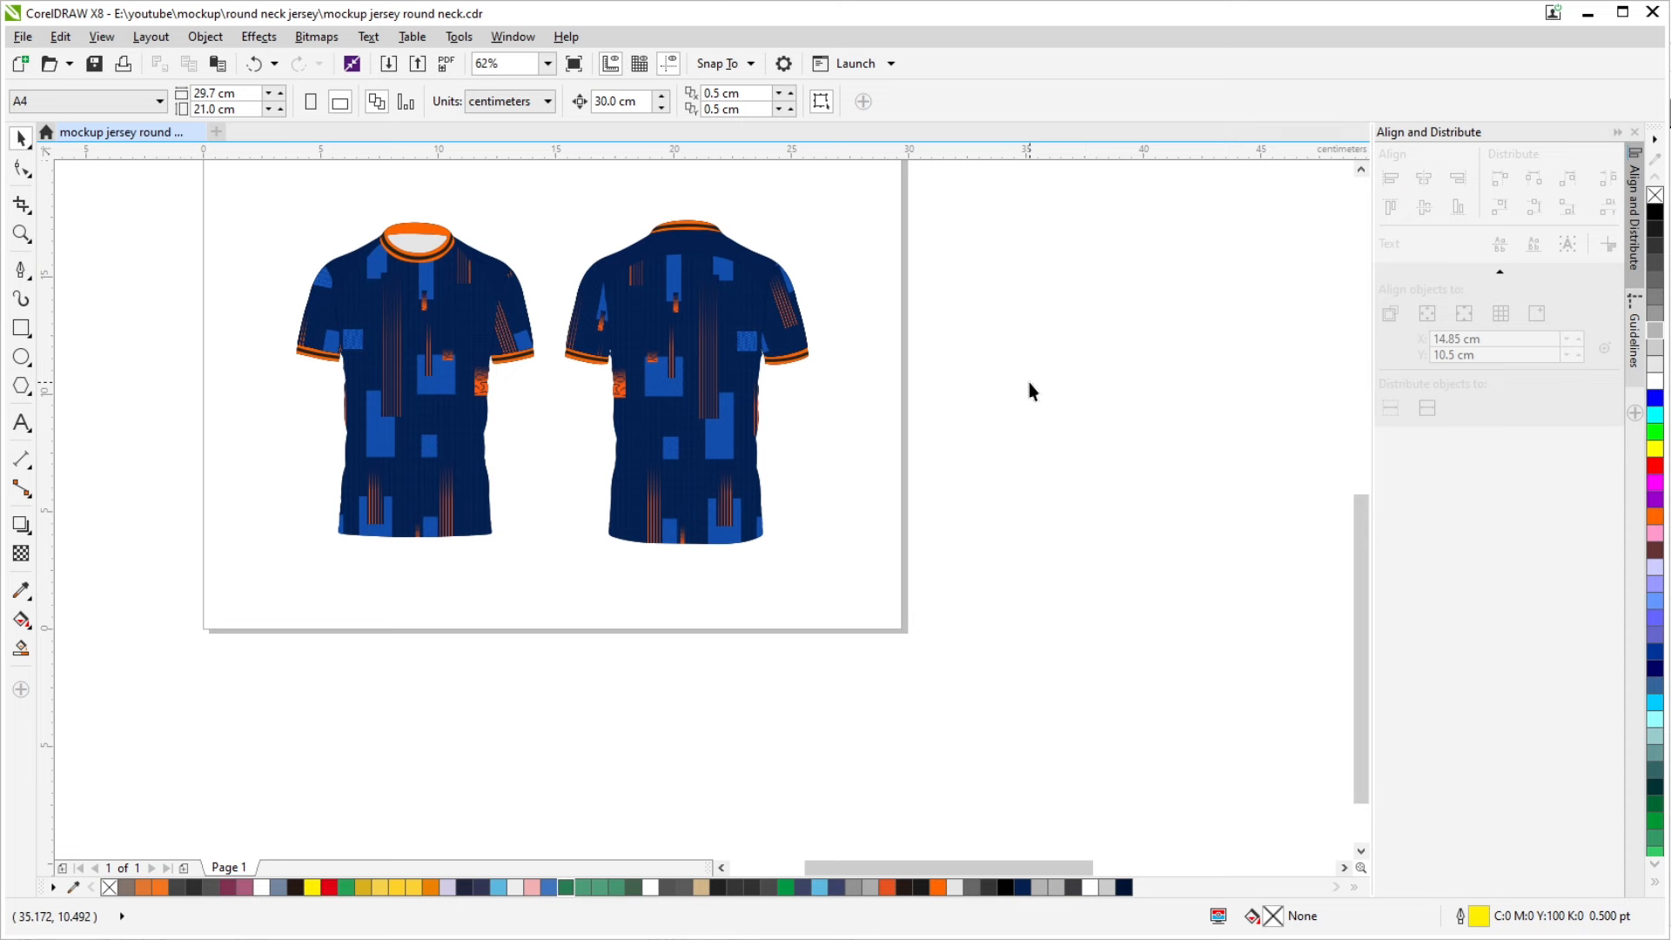
{"action": "left_click", "coordinate": [697, 453]}
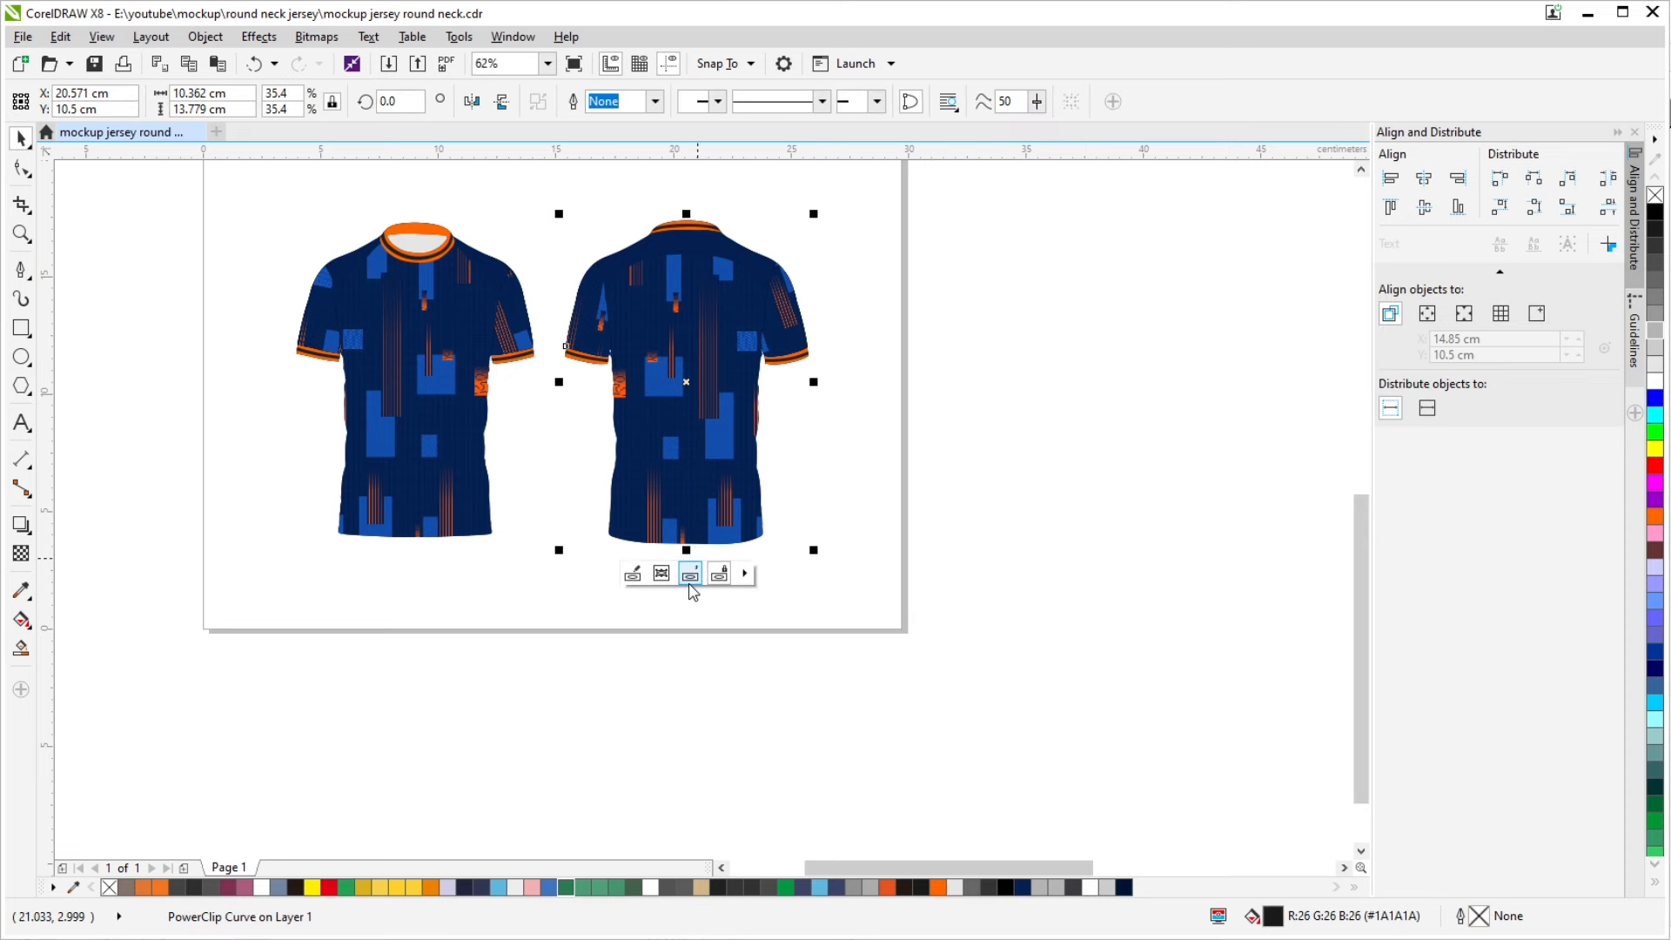
{"action": "left_click", "coordinate": [1042, 307]}
Copy the patterned back jersey to the empty area right of the page and extract the copy's PowerClip contents
{"action": "left_click_drag", "start_coordinate": [780, 465], "coordinate": [626, 433]}
{"action": "left_click_drag", "start_coordinate": [530, 455], "coordinate": [954, 456]}
{"action": "right_click", "coordinate": [955, 456]}
{"action": "left_click", "coordinate": [959, 542]}
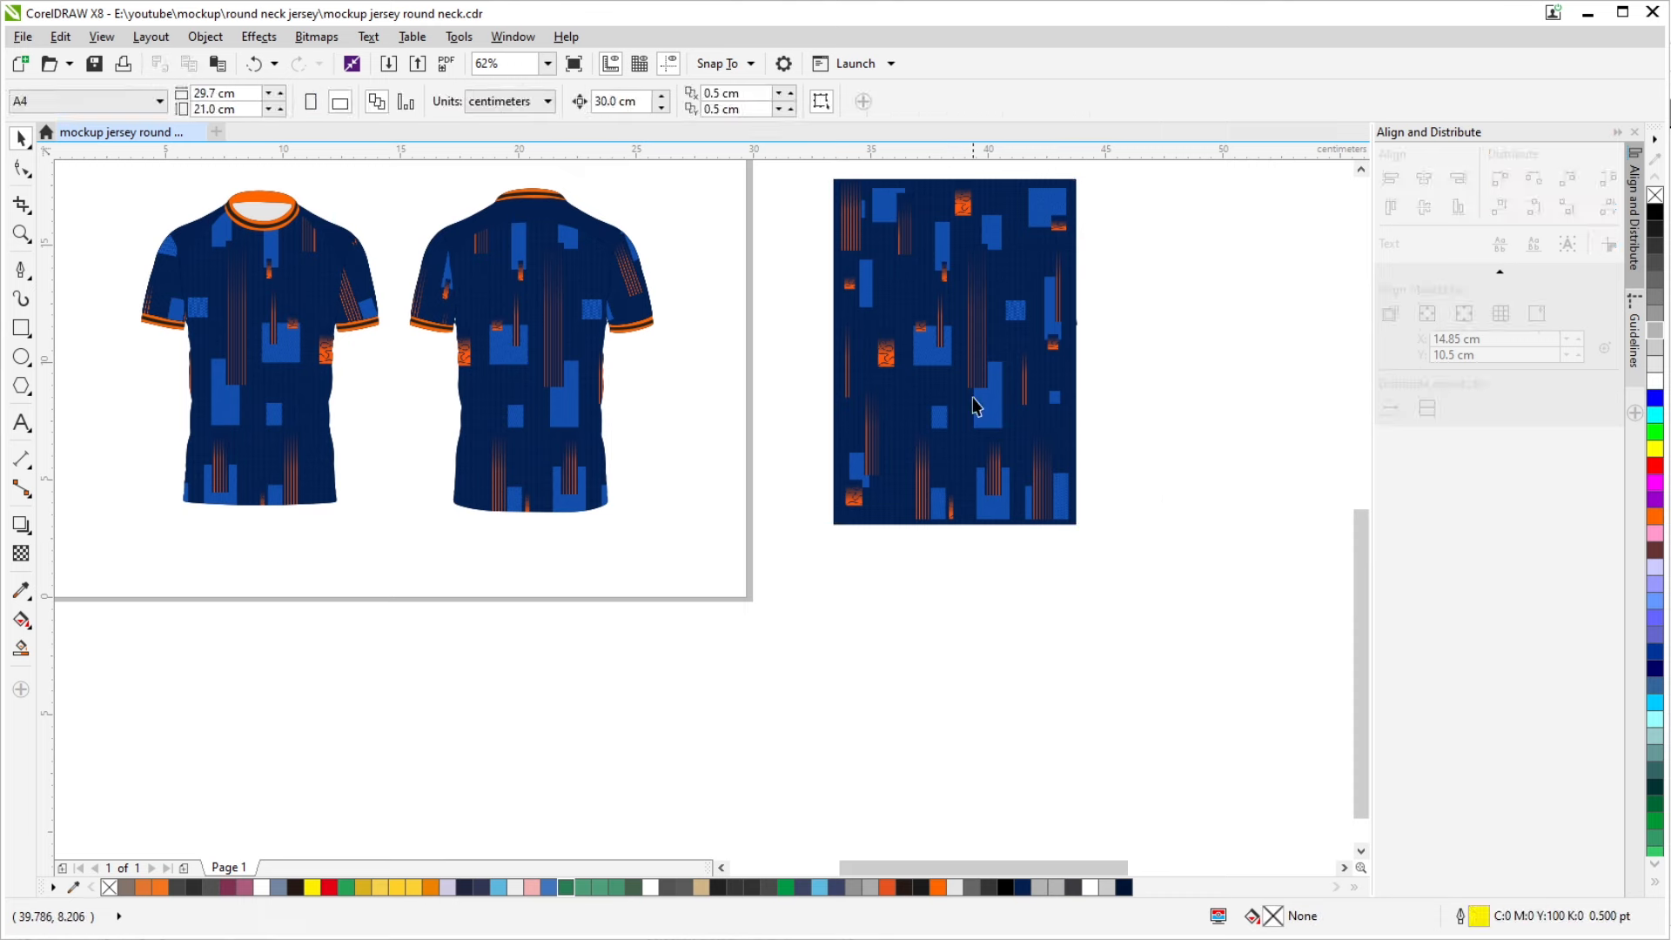
Move the extracted pattern bitmap below the empty black jersey shape
{"action": "scroll", "coordinate": [972, 401], "scroll_direction": "down", "scroll_amount": 2}
{"action": "left_click_drag", "start_coordinate": [972, 400], "coordinate": [919, 586]}
{"action": "scroll", "coordinate": [919, 586], "scroll_direction": "up", "scroll_amount": 4}
{"action": "scroll", "coordinate": [823, 513], "scroll_direction": "down", "scroll_amount": 1}
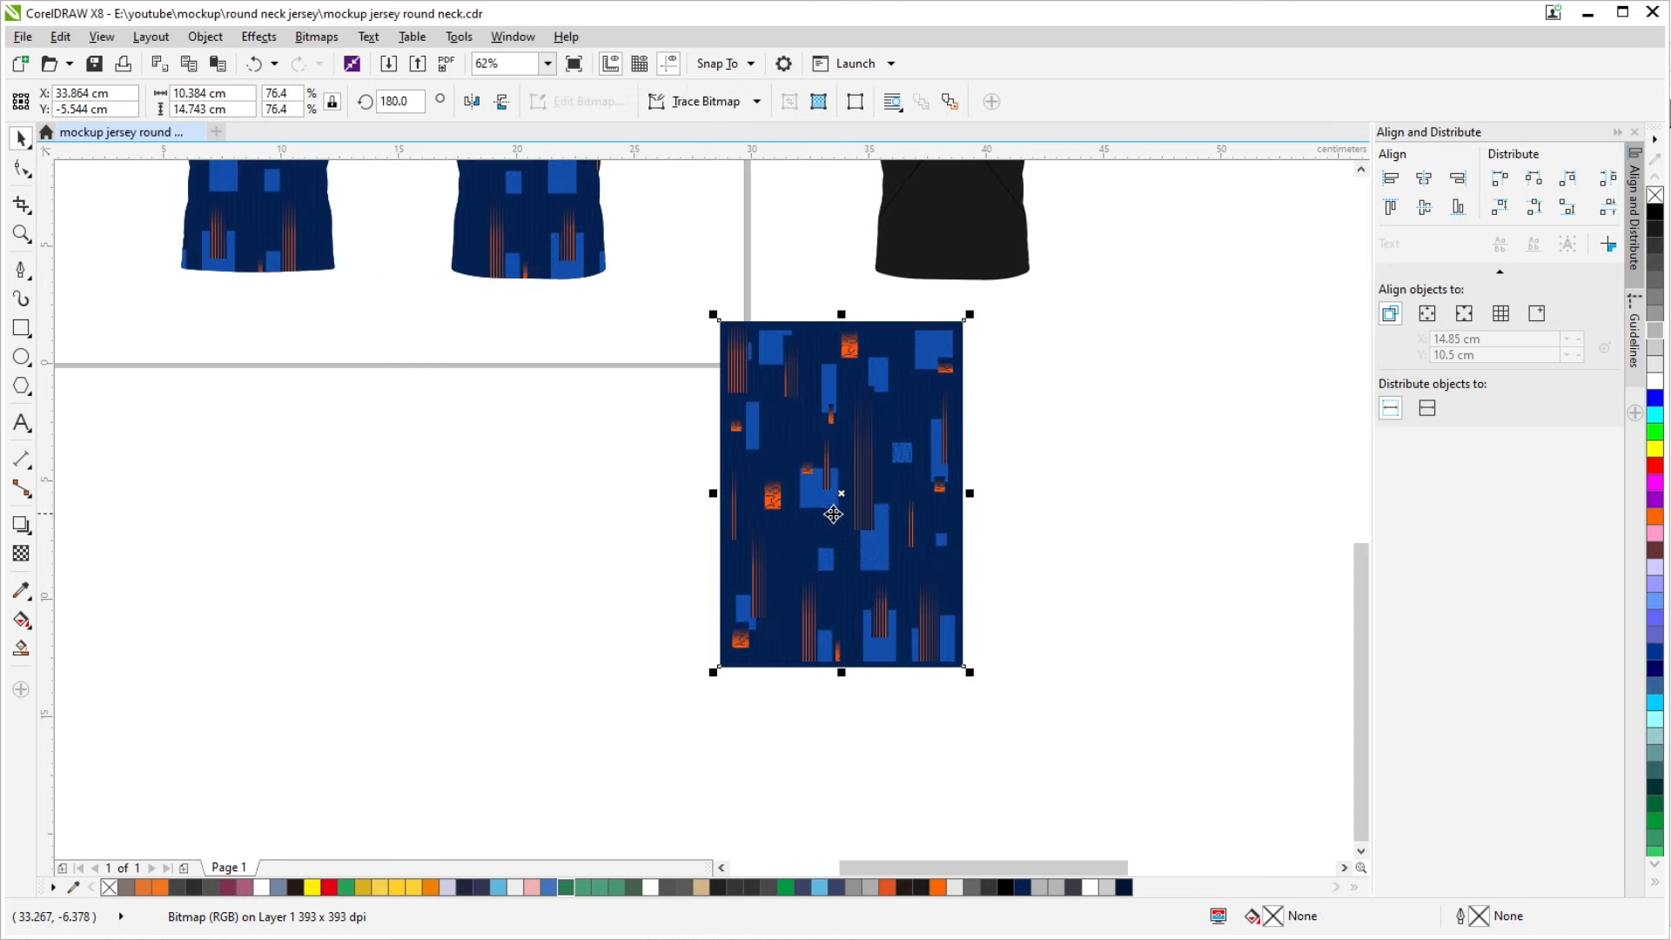
Start a half-body outline with the Pen tool over the pattern bitmap, drawing the curved armhole from its left edge and the shoulder line
{"action": "scroll", "coordinate": [832, 493], "scroll_direction": "right", "scroll_amount": 1}
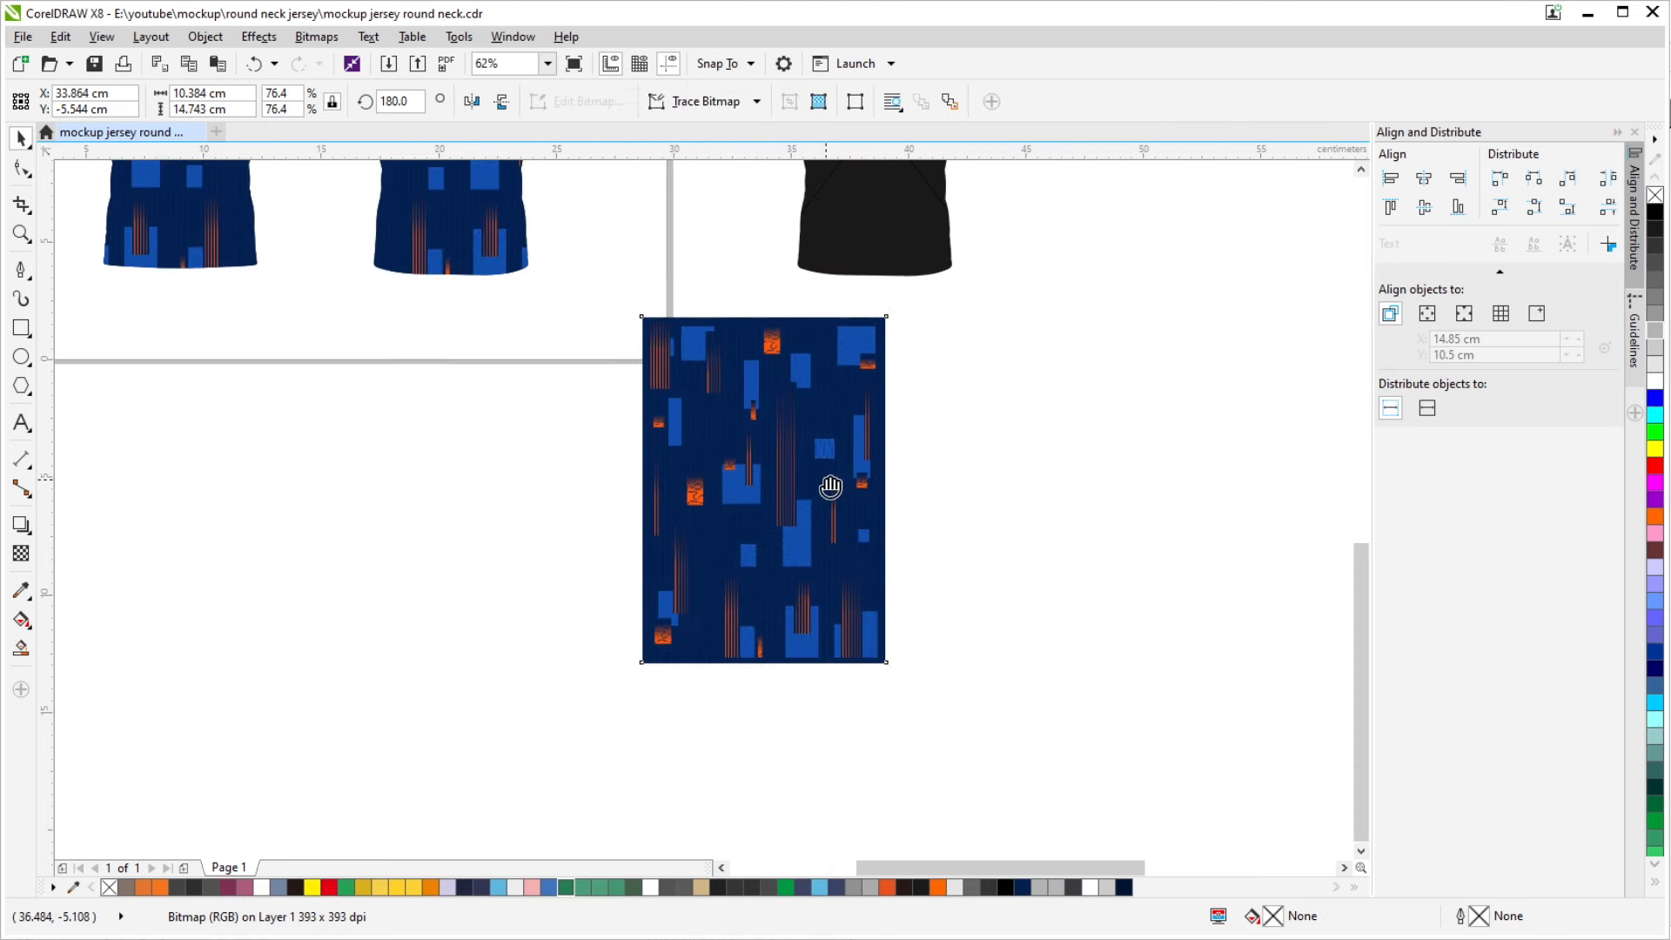
{"action": "left_click", "coordinate": [21, 269]}
{"action": "scroll", "coordinate": [686, 397], "scroll_direction": "up", "scroll_amount": 2}
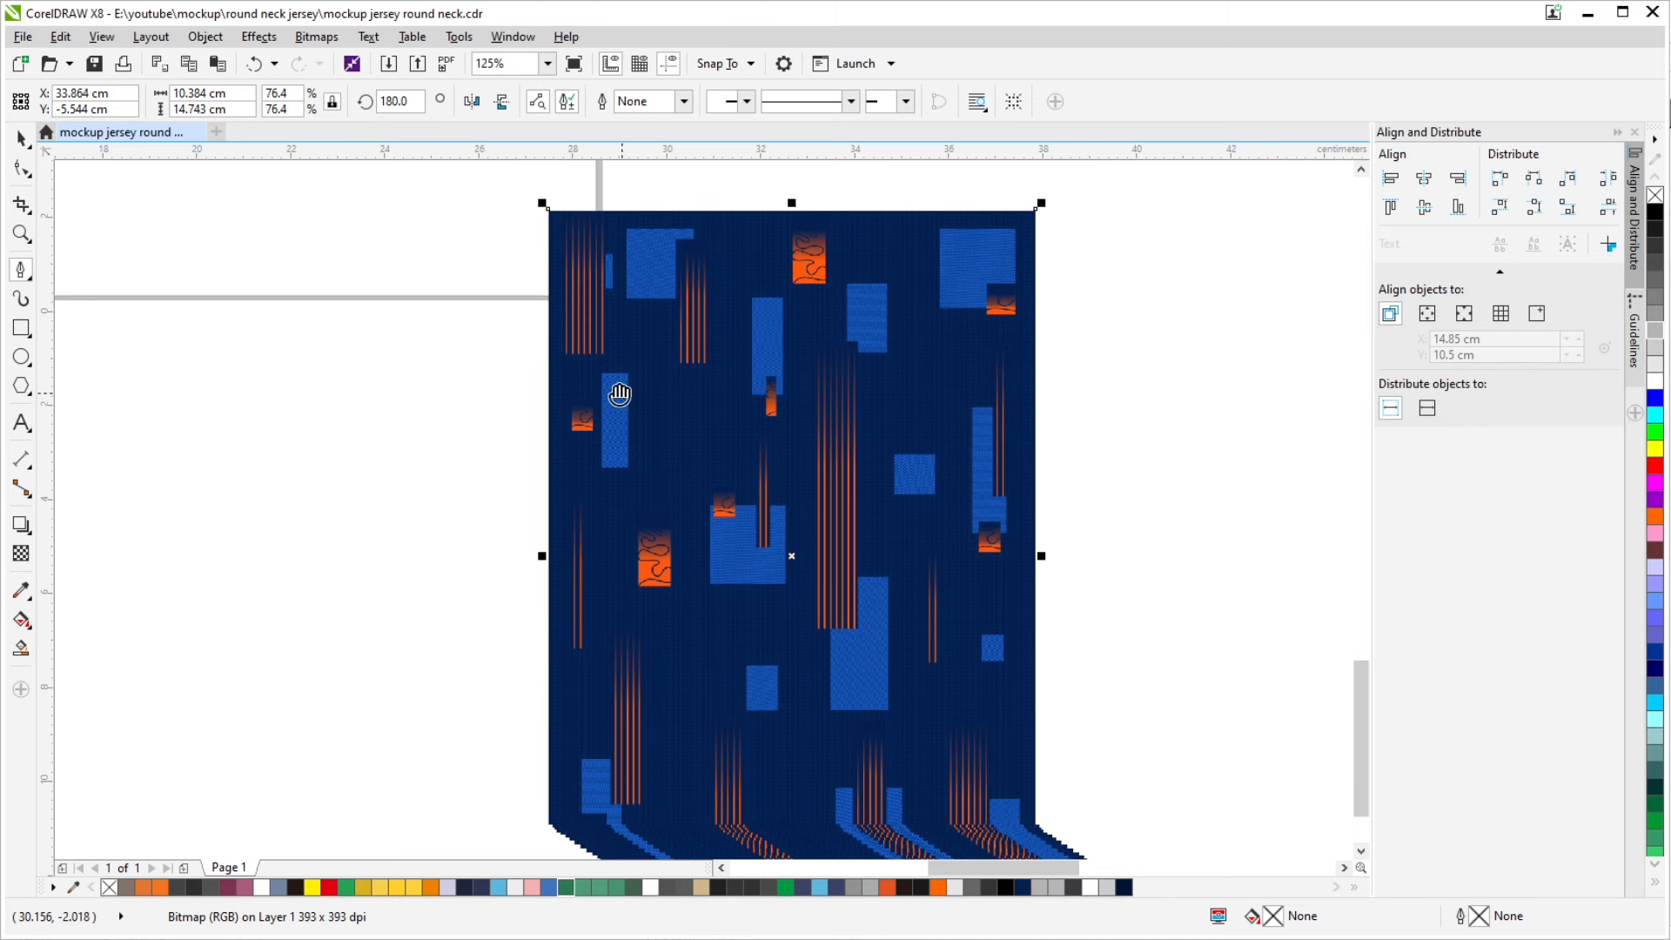
{"action": "left_click", "coordinate": [542, 496]}
{"action": "left_click_drag", "start_coordinate": [598, 415], "coordinate": [601, 379]}
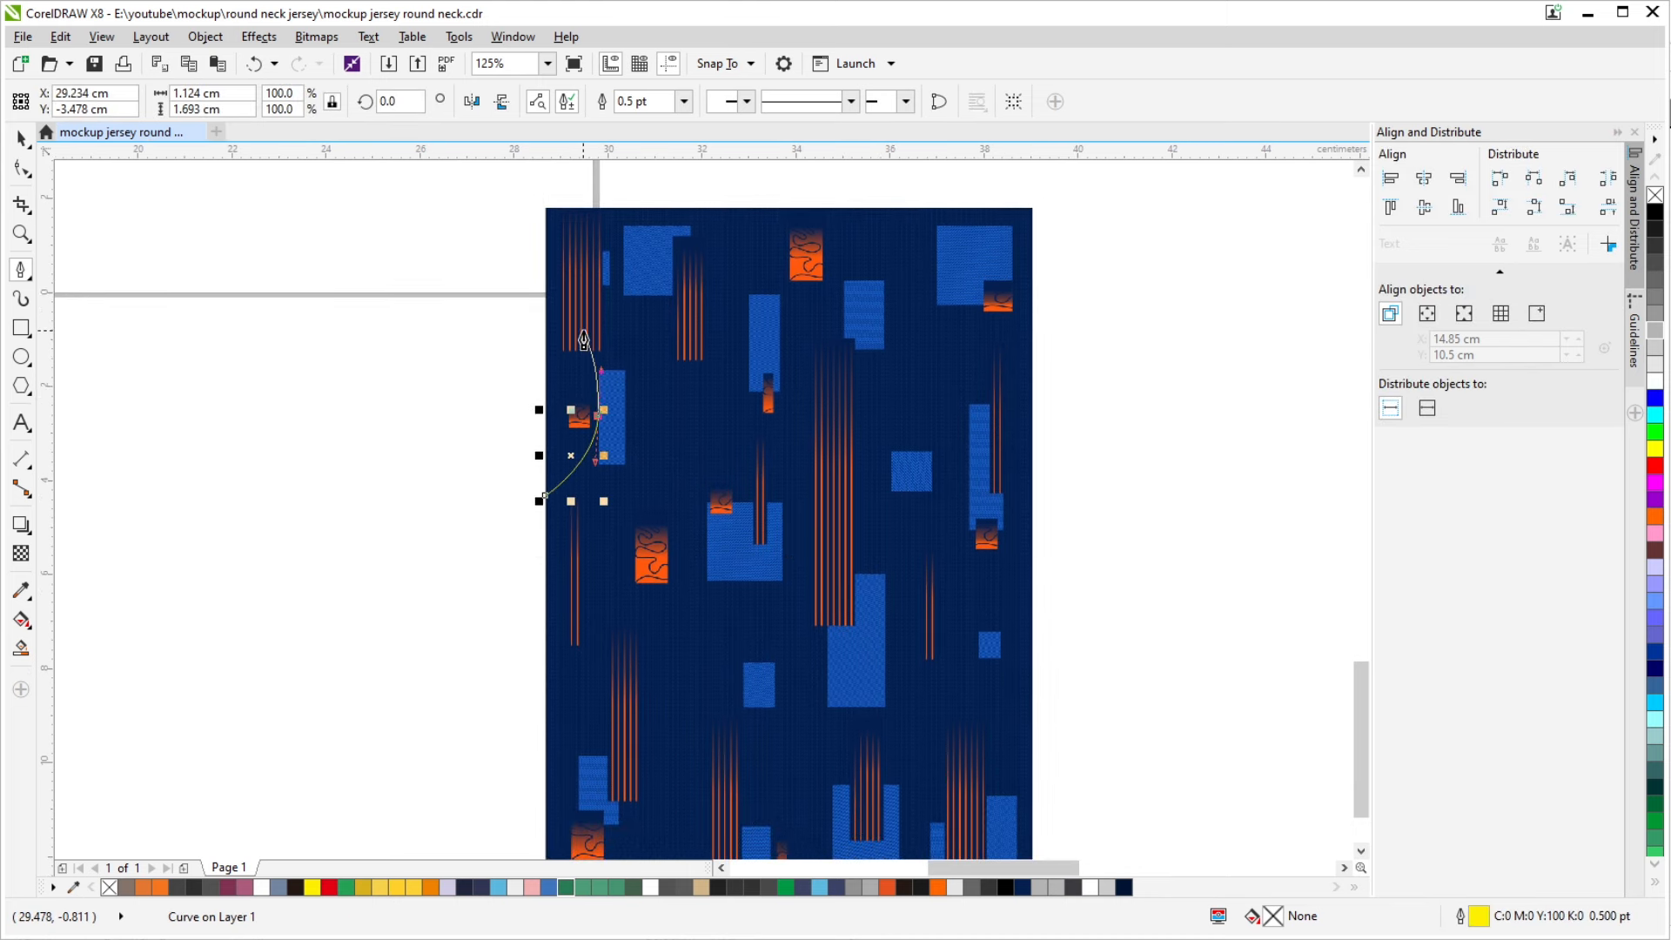
{"action": "left_click", "coordinate": [582, 330]}
{"action": "left_click", "coordinate": [667, 308]}
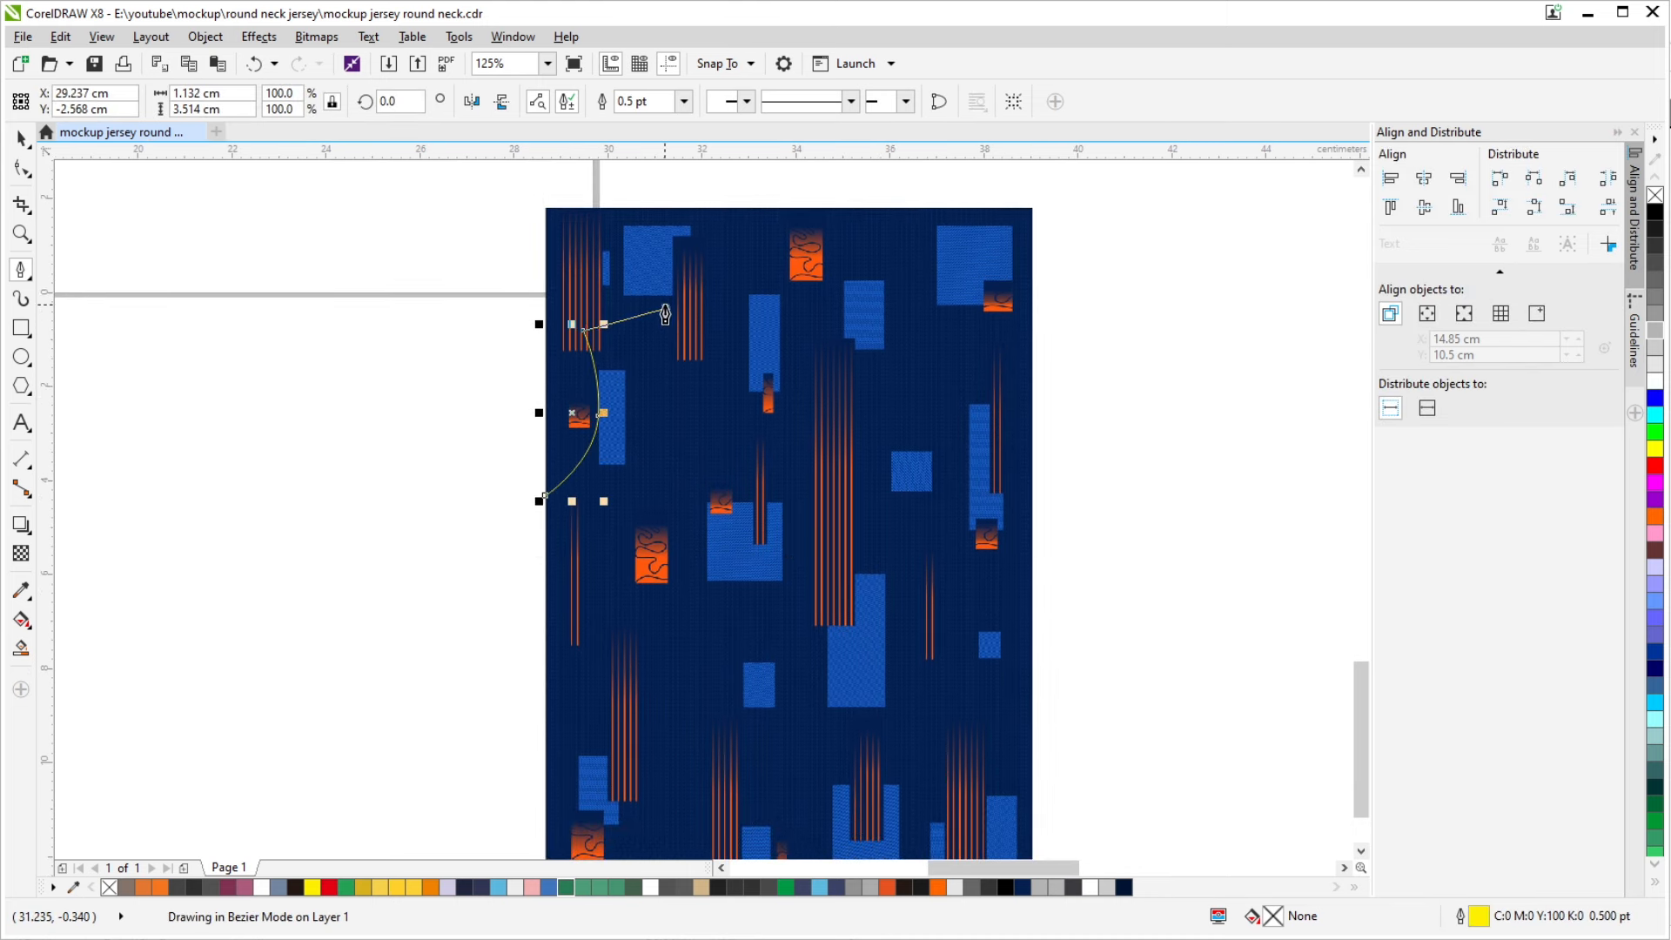
Add the neckline curve, center line and hem along the bitmap's lower edge, closing the half-body outline at about 3.9 × 12.6 cm
{"action": "left_click_drag", "start_coordinate": [727, 358], "coordinate": [774, 362]}
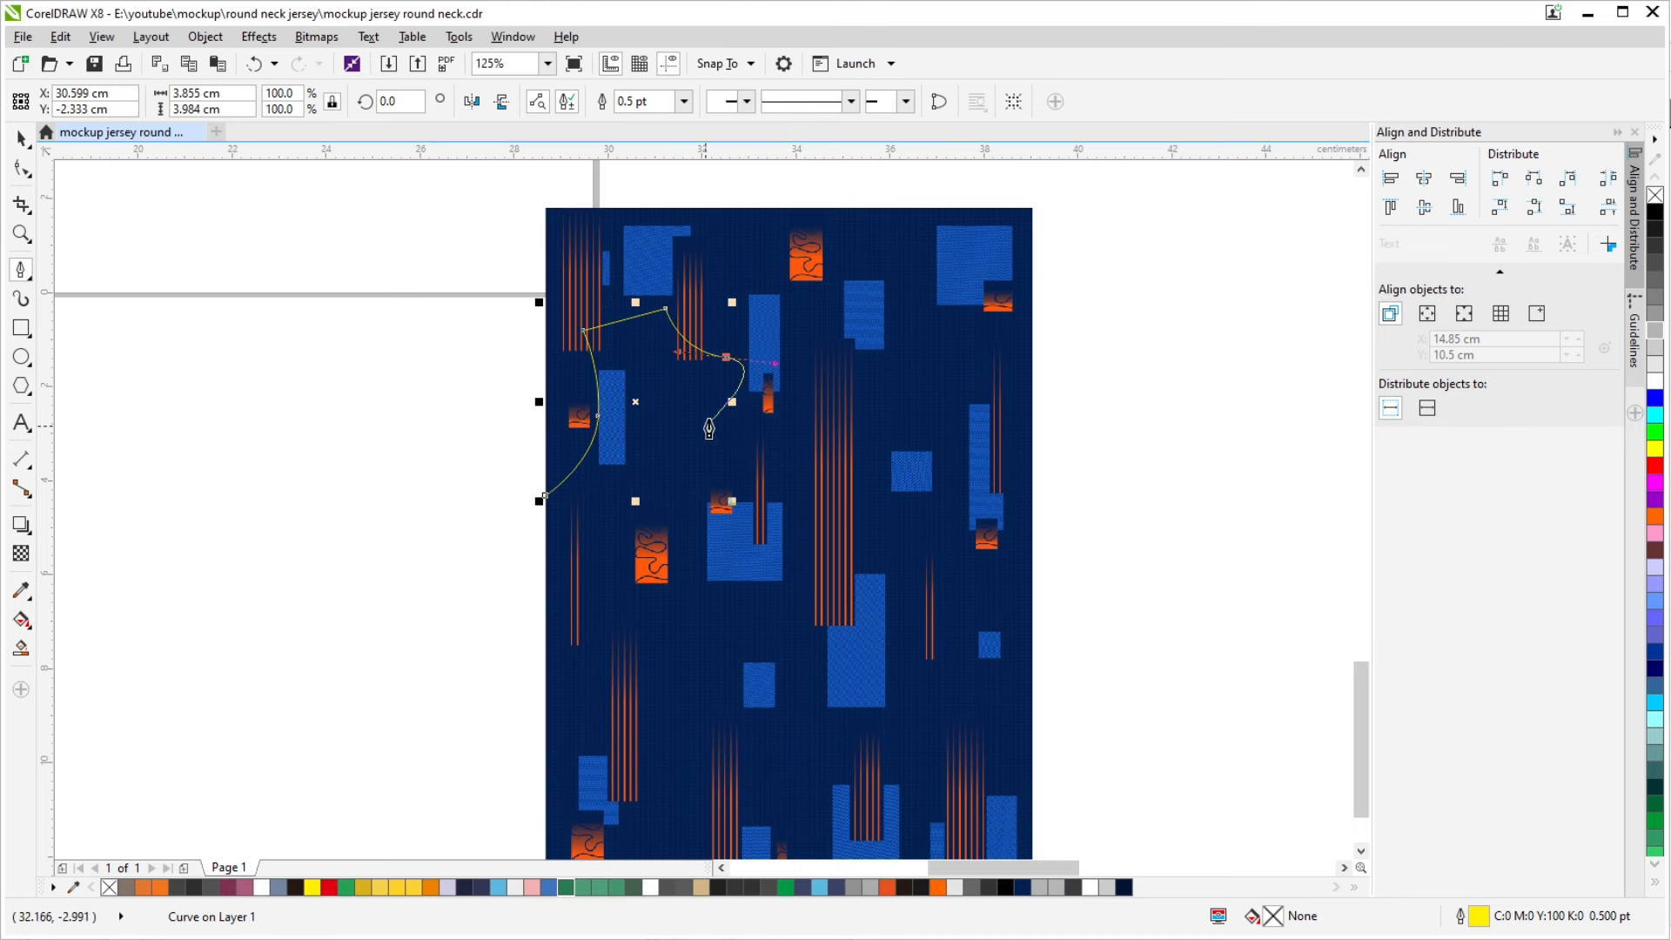
{"action": "left_click", "coordinate": [727, 358], "text": "alt"}
{"action": "left_click_drag", "start_coordinate": [734, 699], "coordinate": [705, 558]}
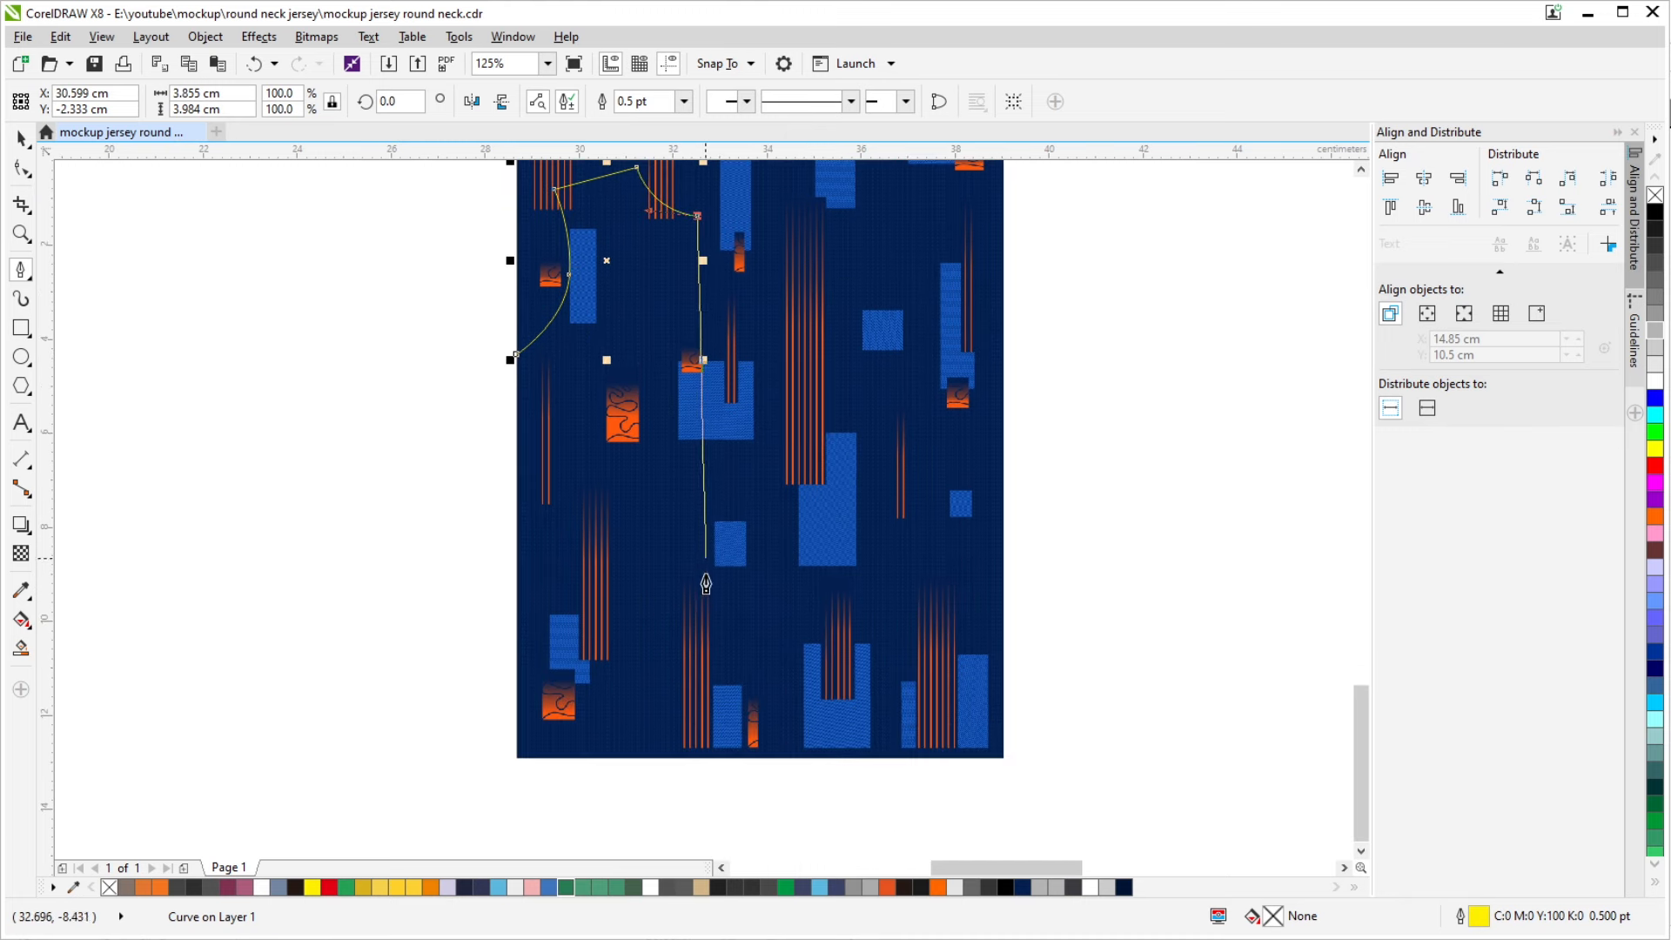
{"action": "left_click", "coordinate": [697, 757]}
{"action": "left_click", "coordinate": [517, 759]}
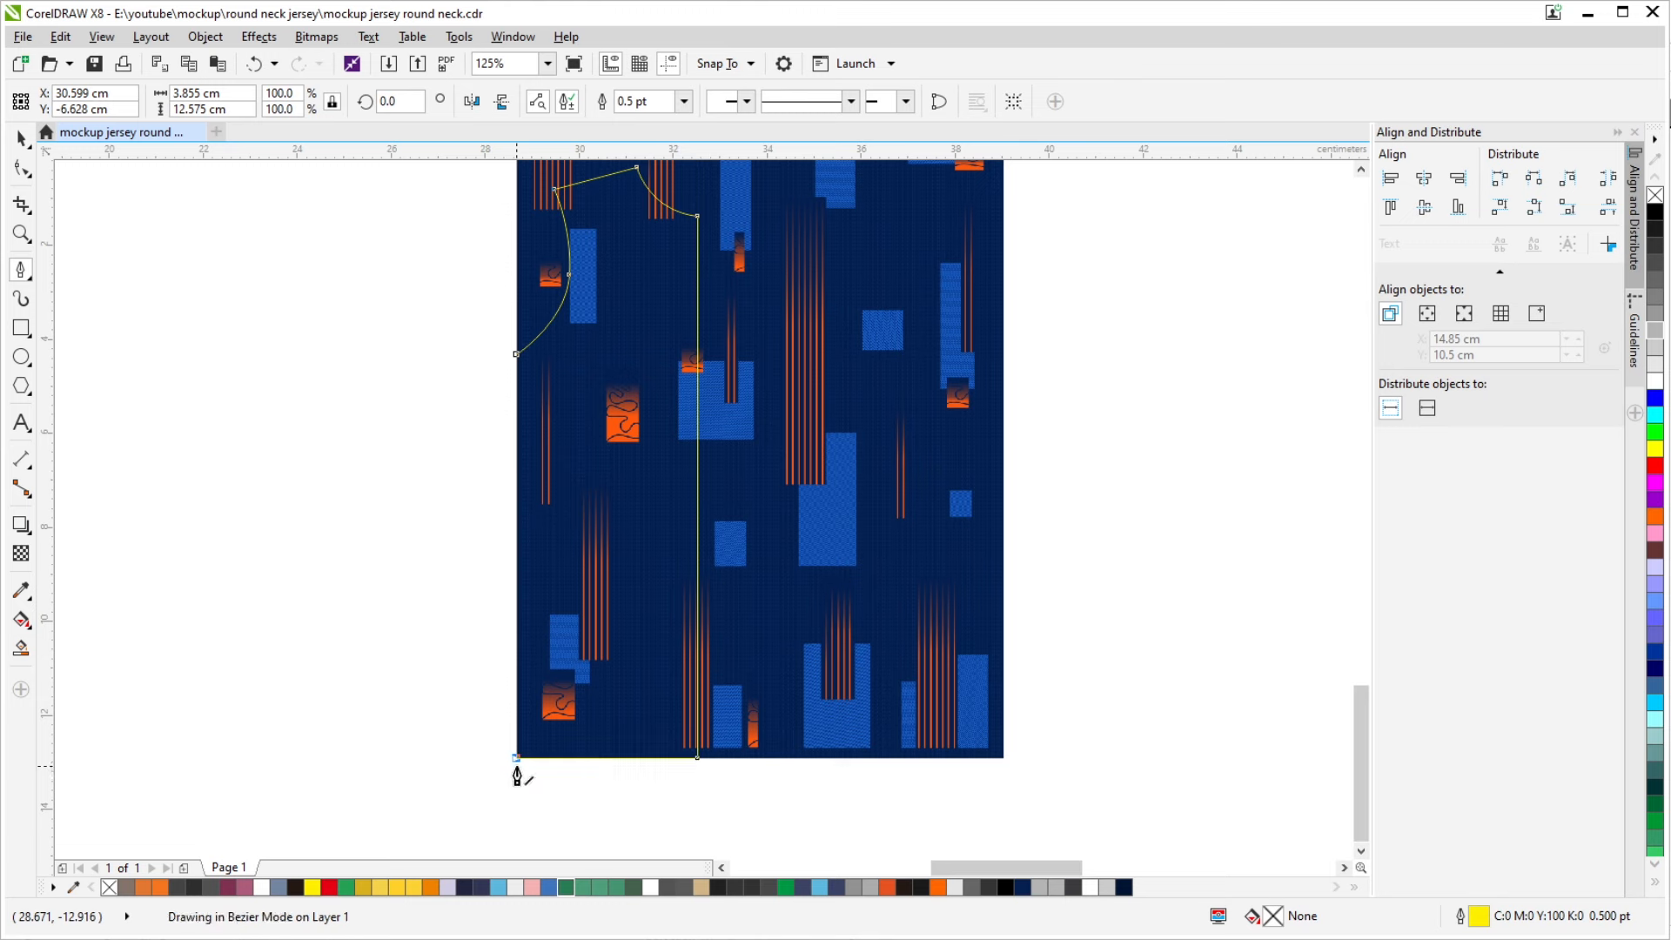
{"action": "left_click", "coordinate": [517, 354]}
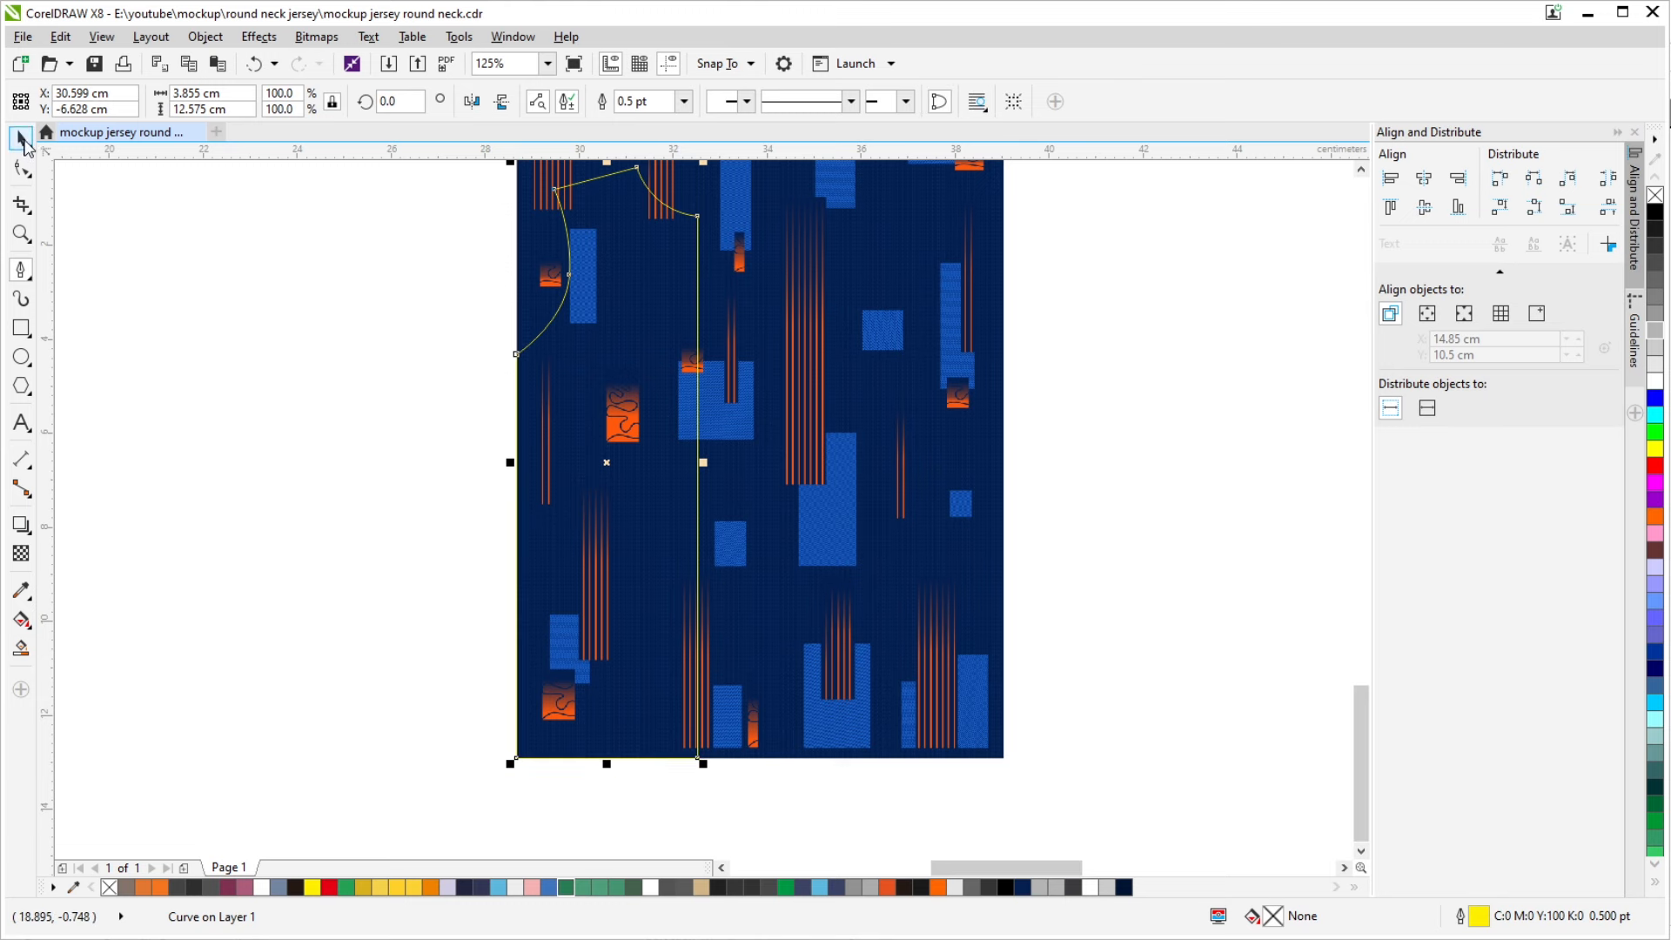
Place a horizontally mirrored copy of the half-body outline against its center edge
{"action": "left_click", "coordinate": [22, 139]}
{"action": "scroll", "coordinate": [533, 271], "scroll_direction": "down", "scroll_amount": 1}
{"action": "left_click_drag", "start_coordinate": [564, 320], "coordinate": [669, 322]}
{"action": "right_click", "coordinate": [670, 322]}
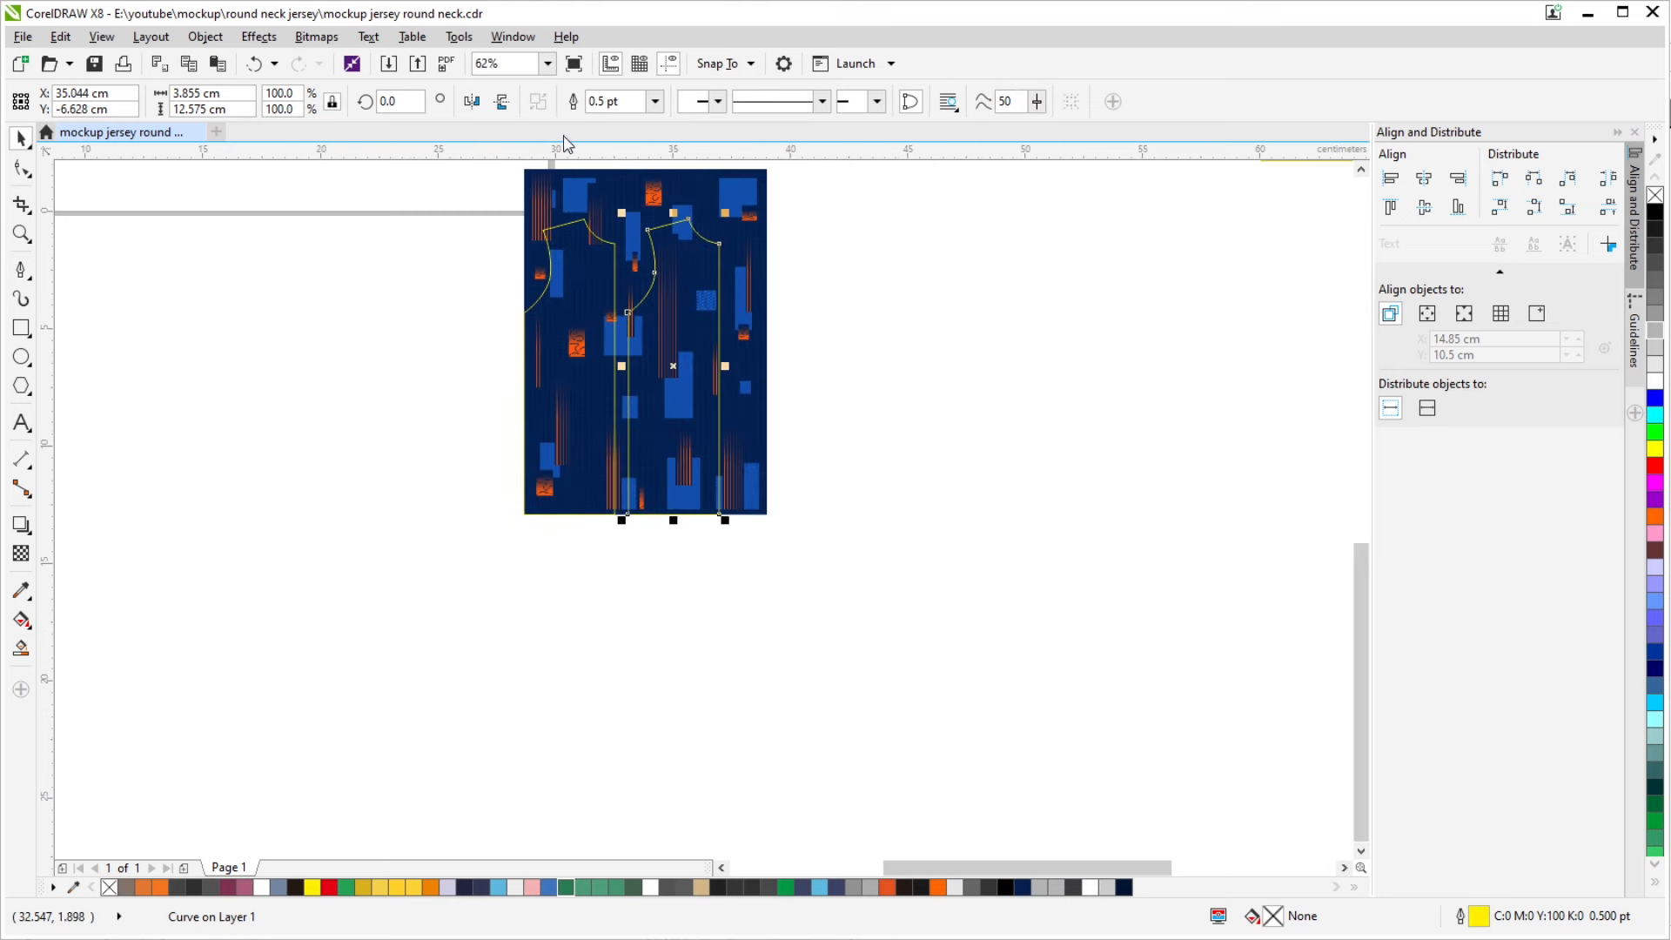
{"action": "left_click", "coordinate": [473, 103]}
{"action": "left_click_drag", "start_coordinate": [629, 246], "coordinate": [615, 244]}
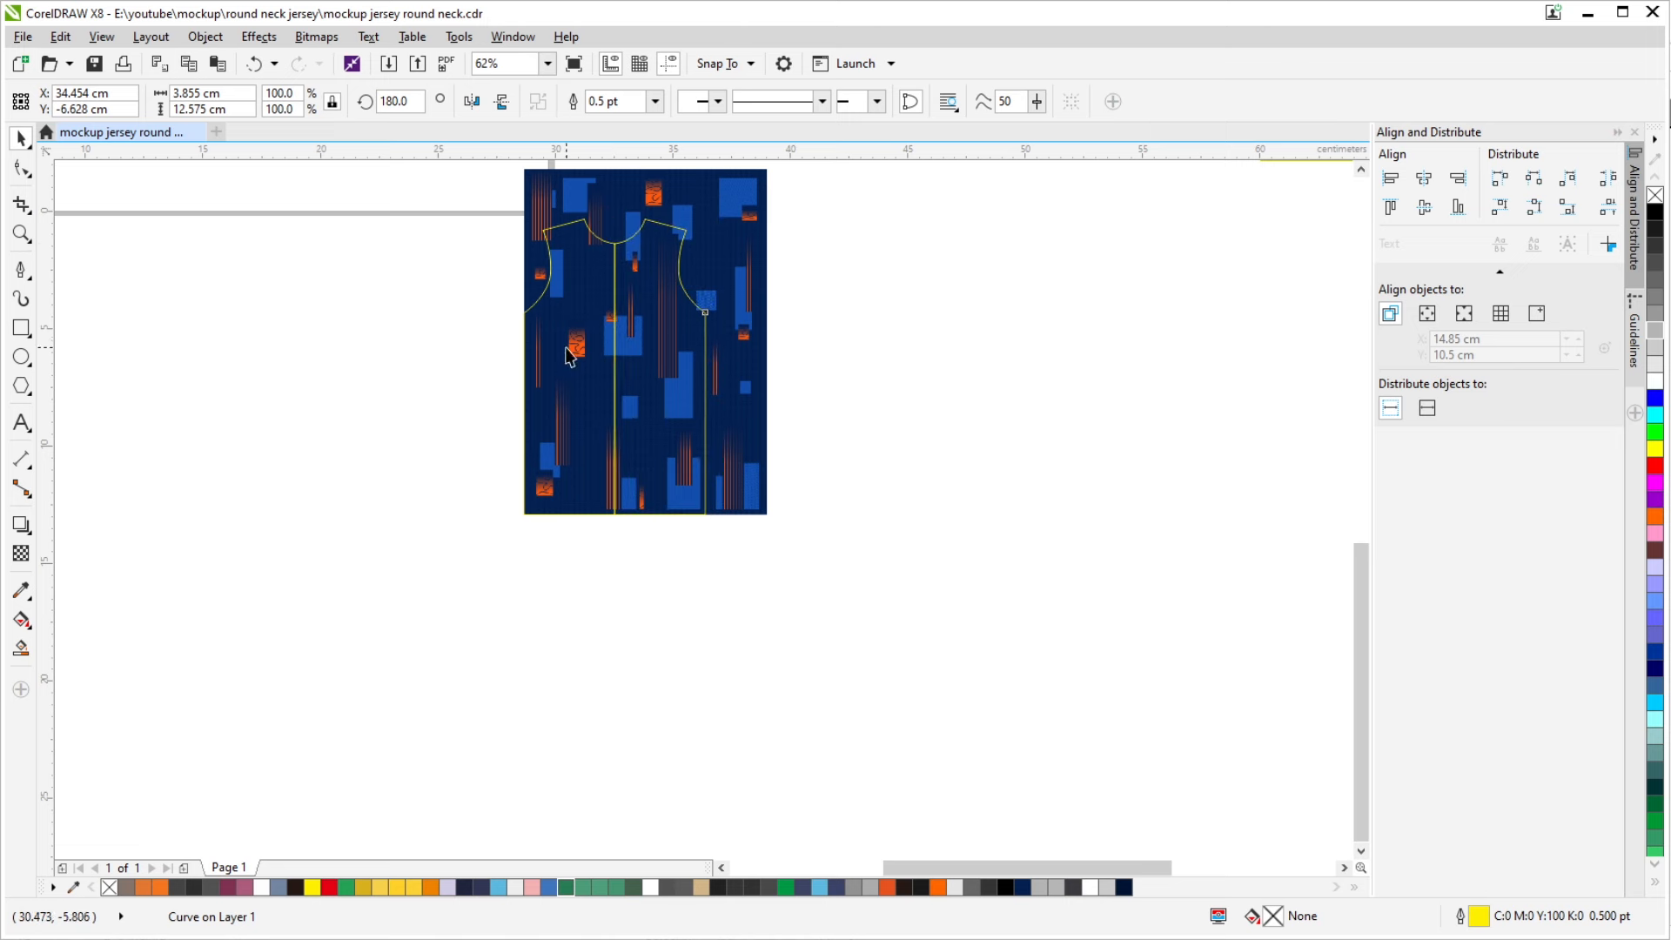
Weld the two halves into one body outline and shorten its height to about 10.8 cm
{"action": "left_click", "coordinate": [571, 353], "text": "shift"}
{"action": "left_click", "coordinate": [602, 102]}
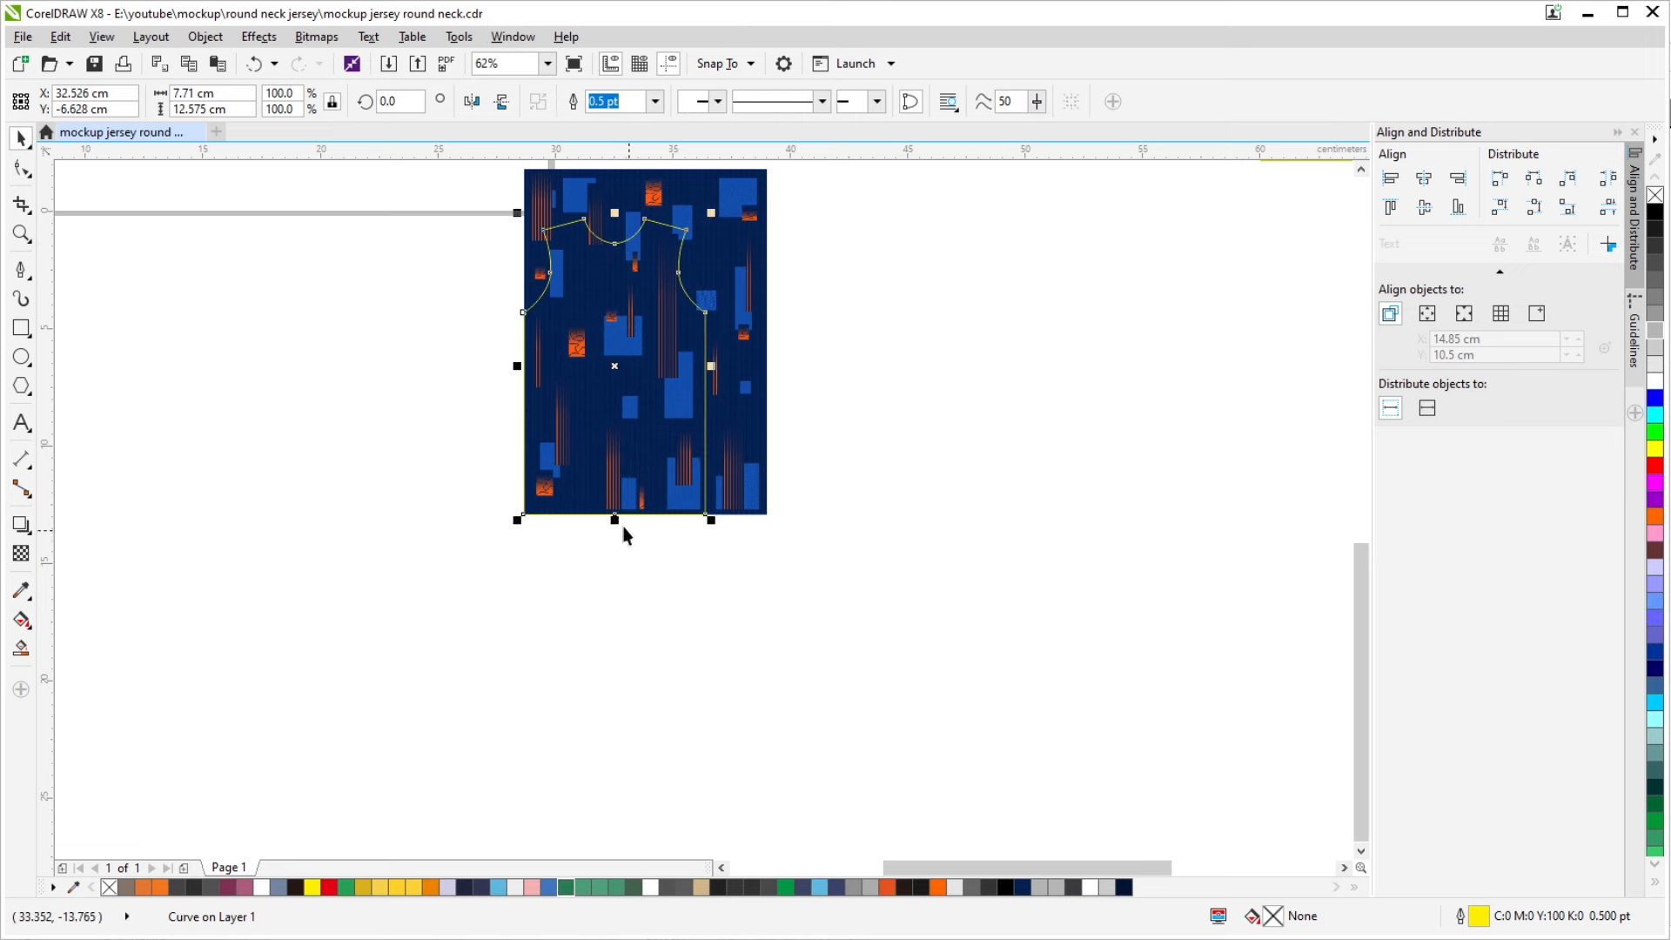
{"action": "left_click_drag", "start_coordinate": [616, 518], "coordinate": [615, 478]}
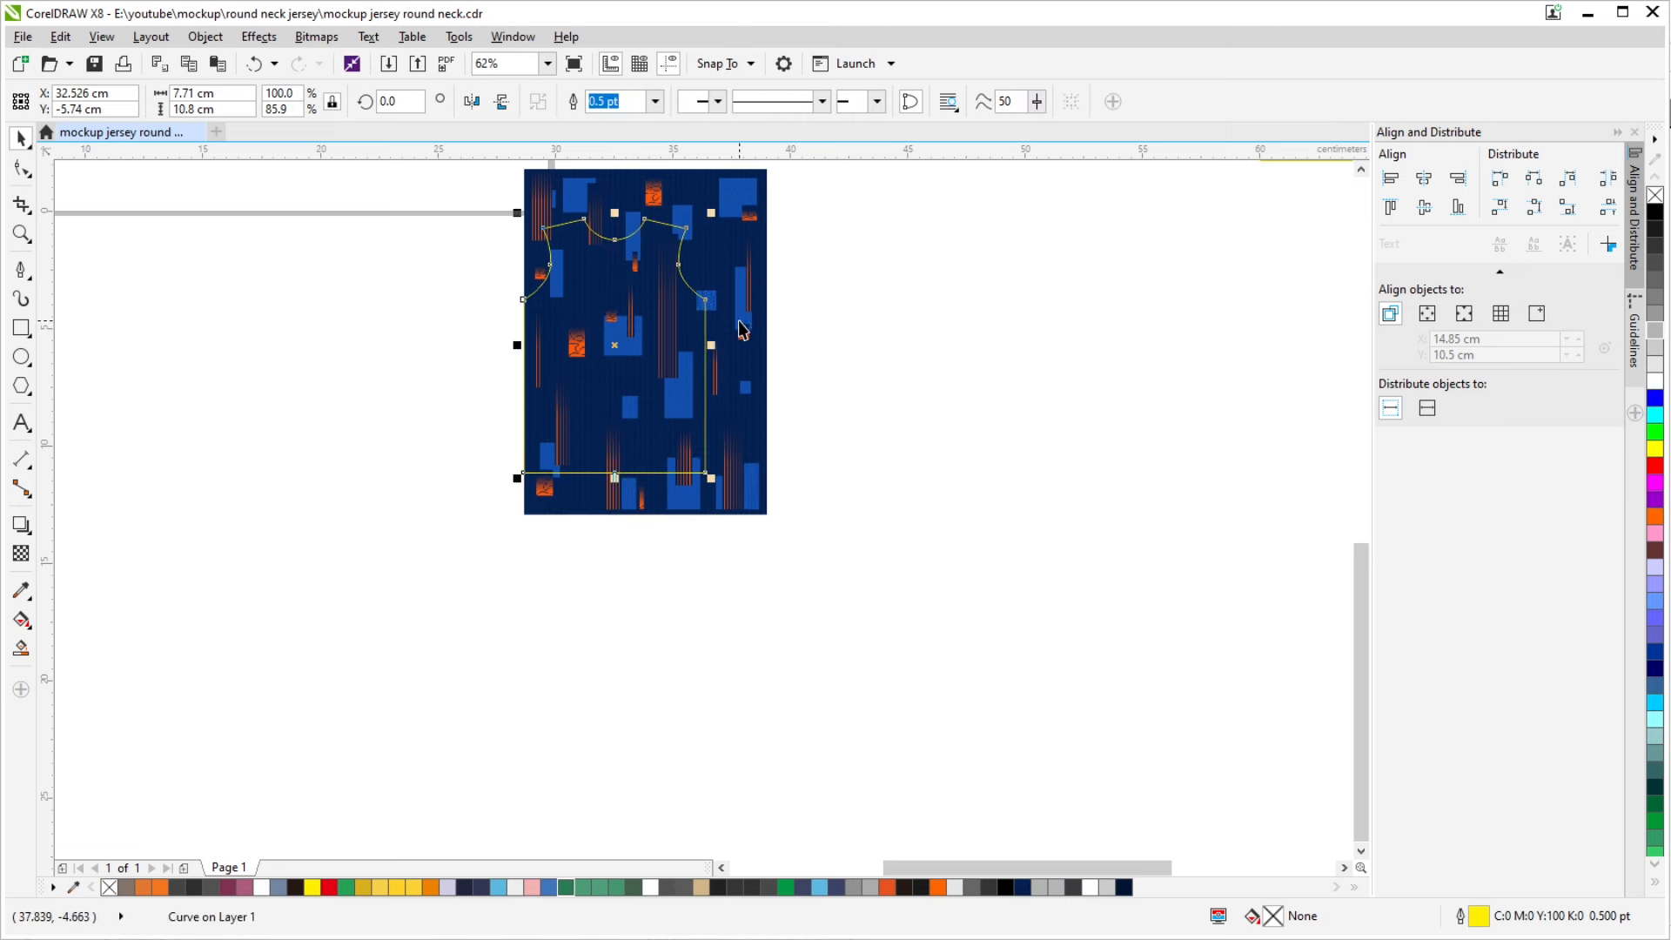
Center the body outline horizontally on the pattern bitmap
{"action": "left_click", "coordinate": [740, 325], "text": "shift"}
{"action": "key", "text": "c"}
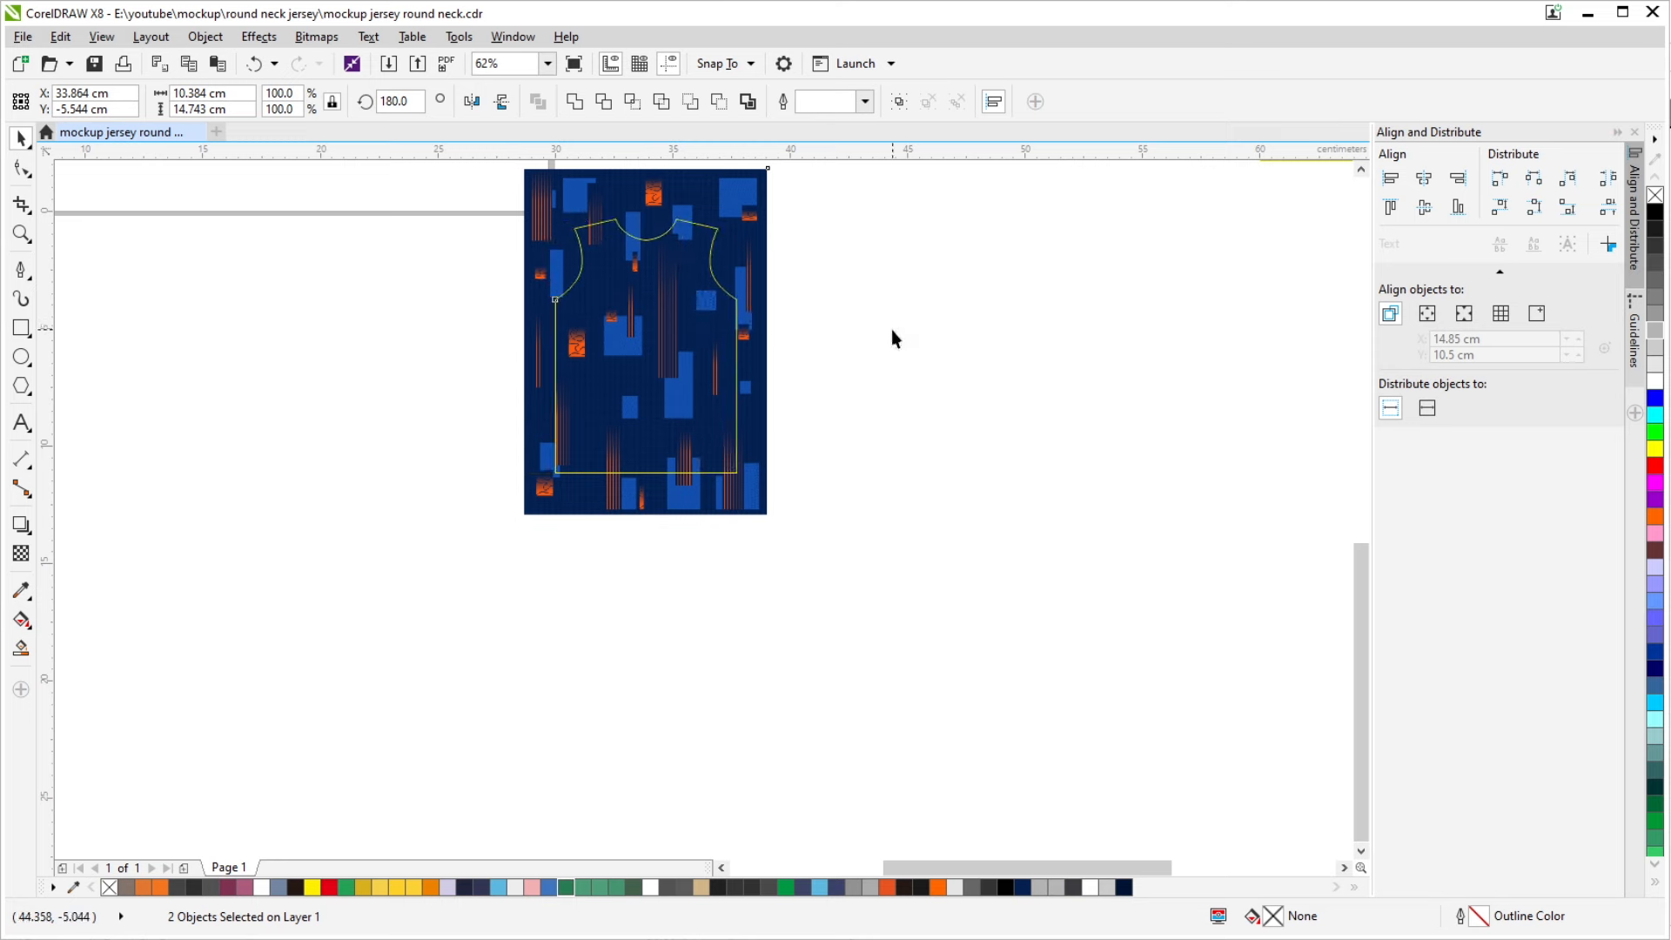
{"action": "left_click", "coordinate": [891, 331]}
{"action": "left_click_drag", "start_coordinate": [692, 212], "coordinate": [712, 242]}
{"action": "scroll", "coordinate": [929, 380], "scroll_direction": "down", "scroll_amount": 1}
{"action": "scroll", "coordinate": [843, 313], "scroll_direction": "up", "scroll_amount": 1}
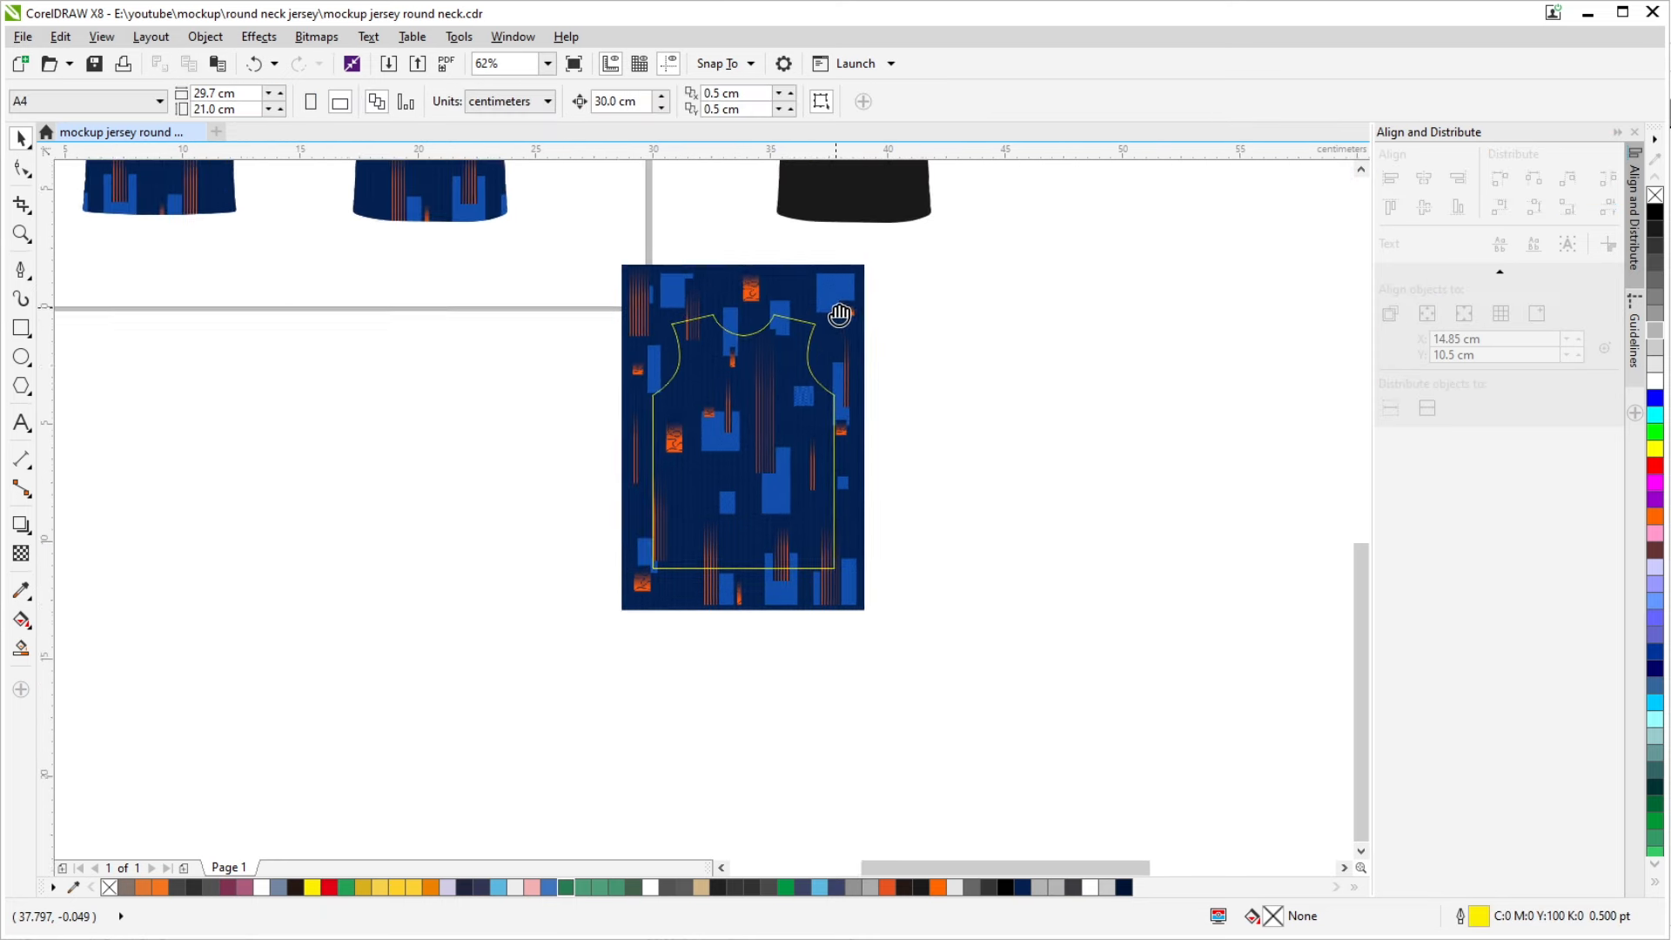
{"action": "left_click", "coordinate": [854, 376]}
{"action": "left_click_drag", "start_coordinate": [839, 315], "coordinate": [874, 421]}
{"action": "left_click", "coordinate": [968, 441]}
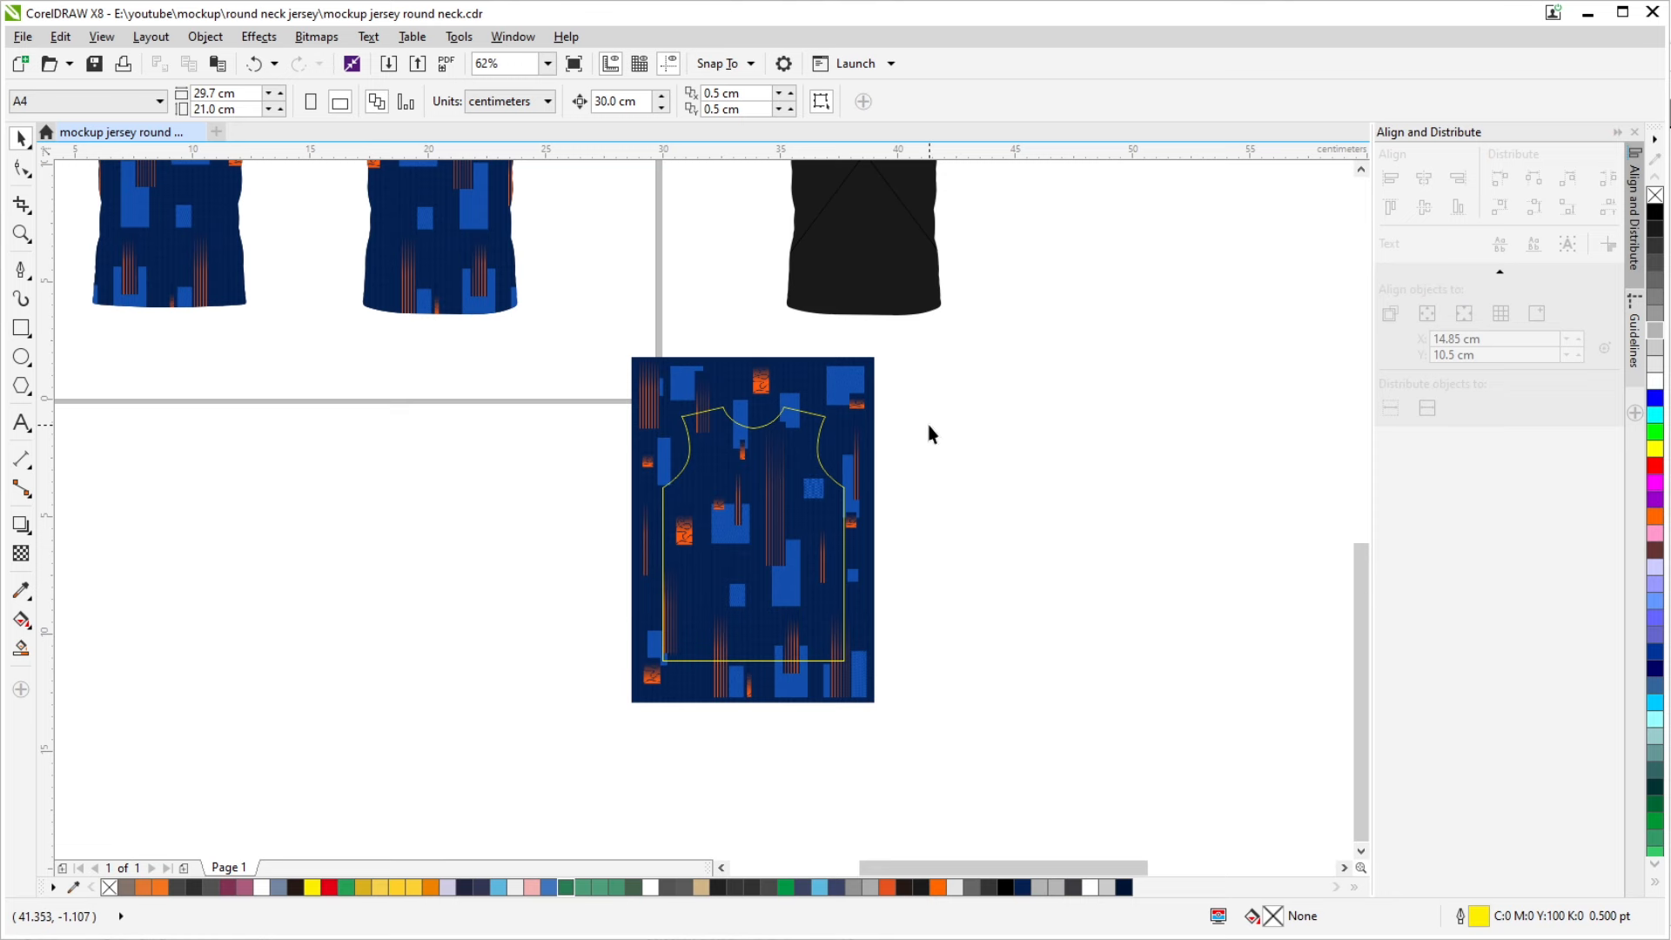
Try stretching the pattern bitmap wider on its right side, and undo the stretch
{"action": "left_click", "coordinate": [864, 387]}
{"action": "left_click_drag", "start_coordinate": [977, 482], "coordinate": [921, 477]}
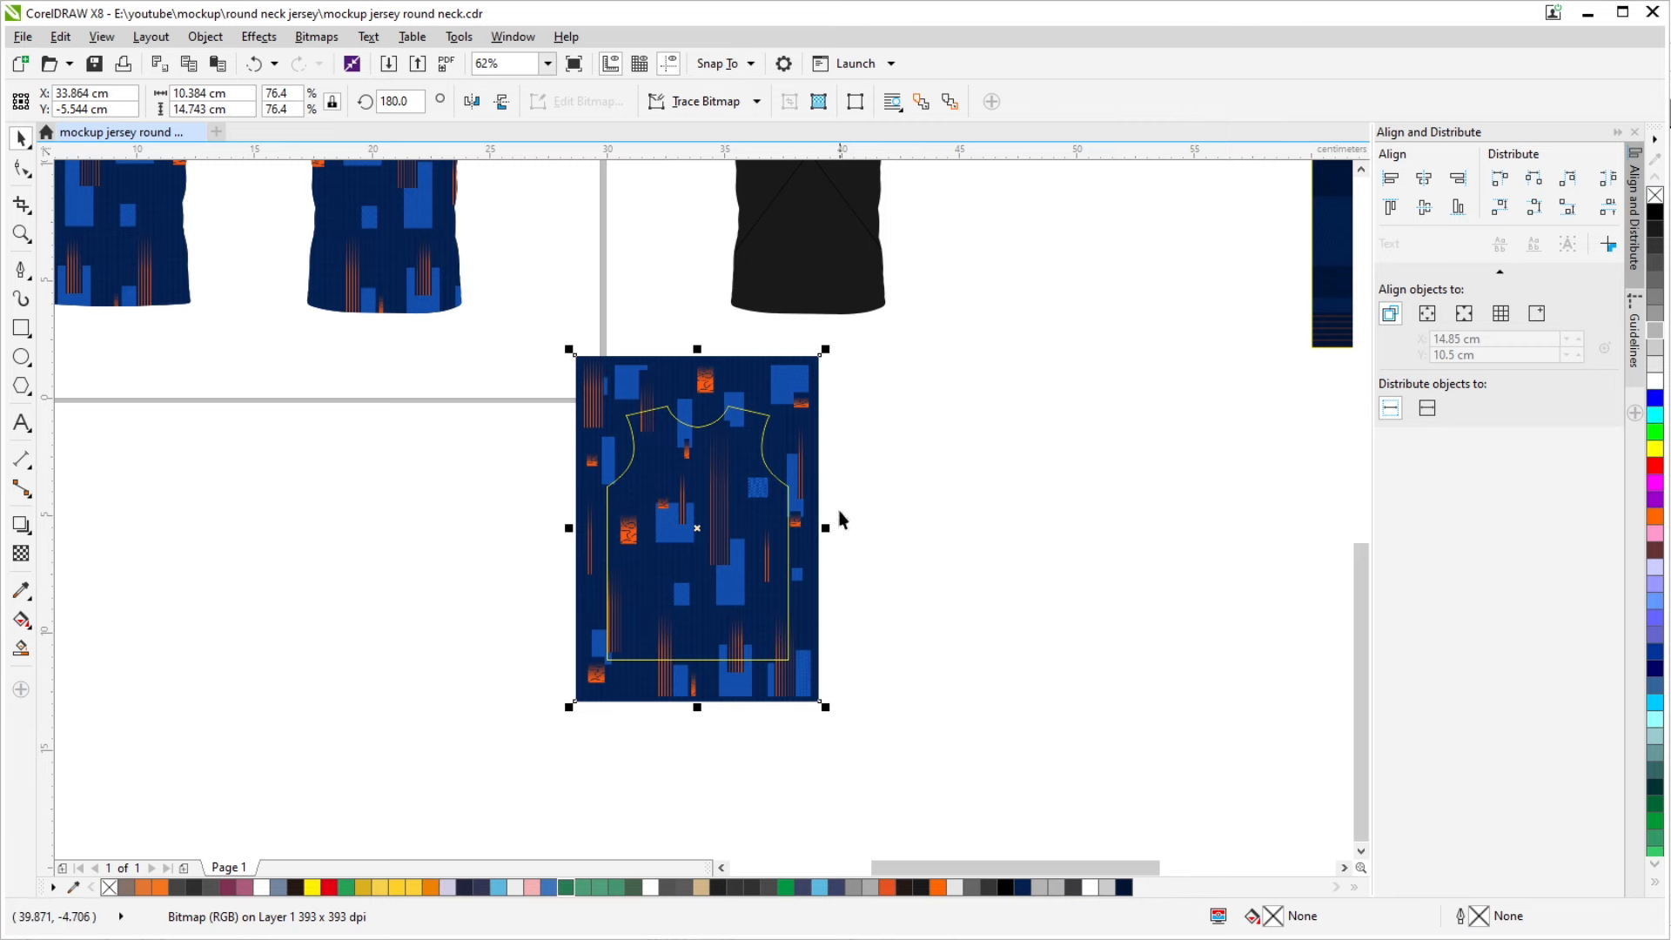
{"action": "left_click_drag", "start_coordinate": [825, 527], "coordinate": [902, 528]}
{"action": "key", "text": "ctrl+z"}
{"action": "left_click", "coordinate": [1048, 517]}
{"action": "scroll", "coordinate": [558, 289], "scroll_direction": "down", "scroll_amount": 1}
{"action": "left_click_drag", "start_coordinate": [559, 291], "coordinate": [670, 429]}
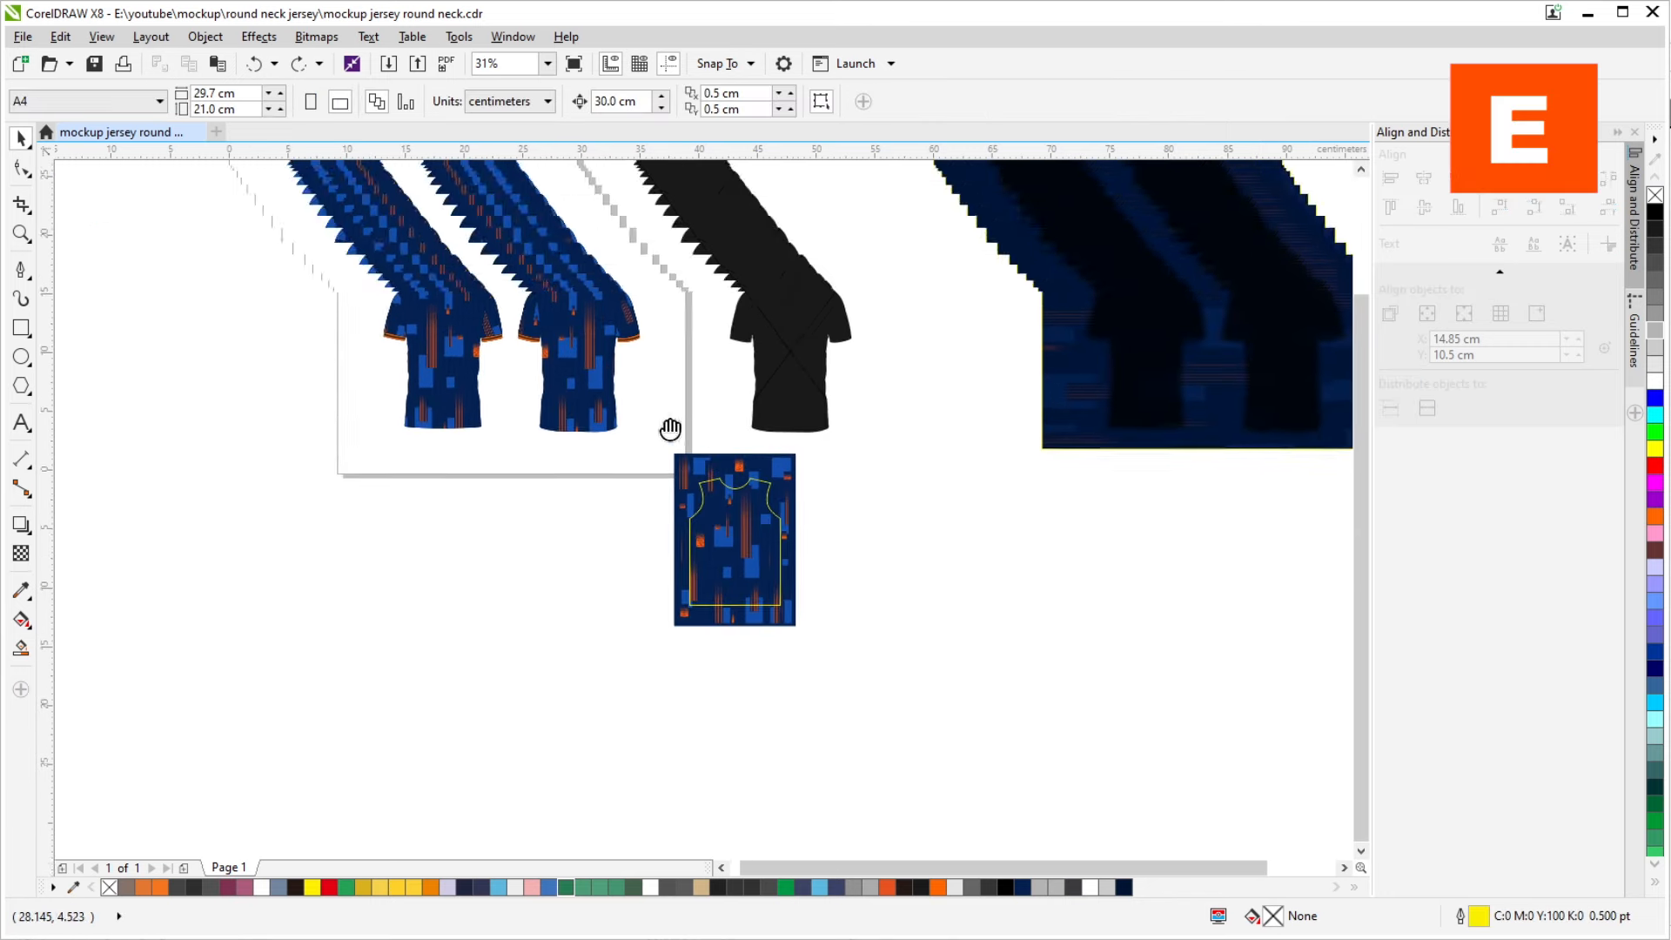
{"action": "scroll", "coordinate": [691, 363], "scroll_direction": "up", "scroll_amount": 1}
{"action": "left_click_drag", "start_coordinate": [648, 500], "coordinate": [526, 332]}
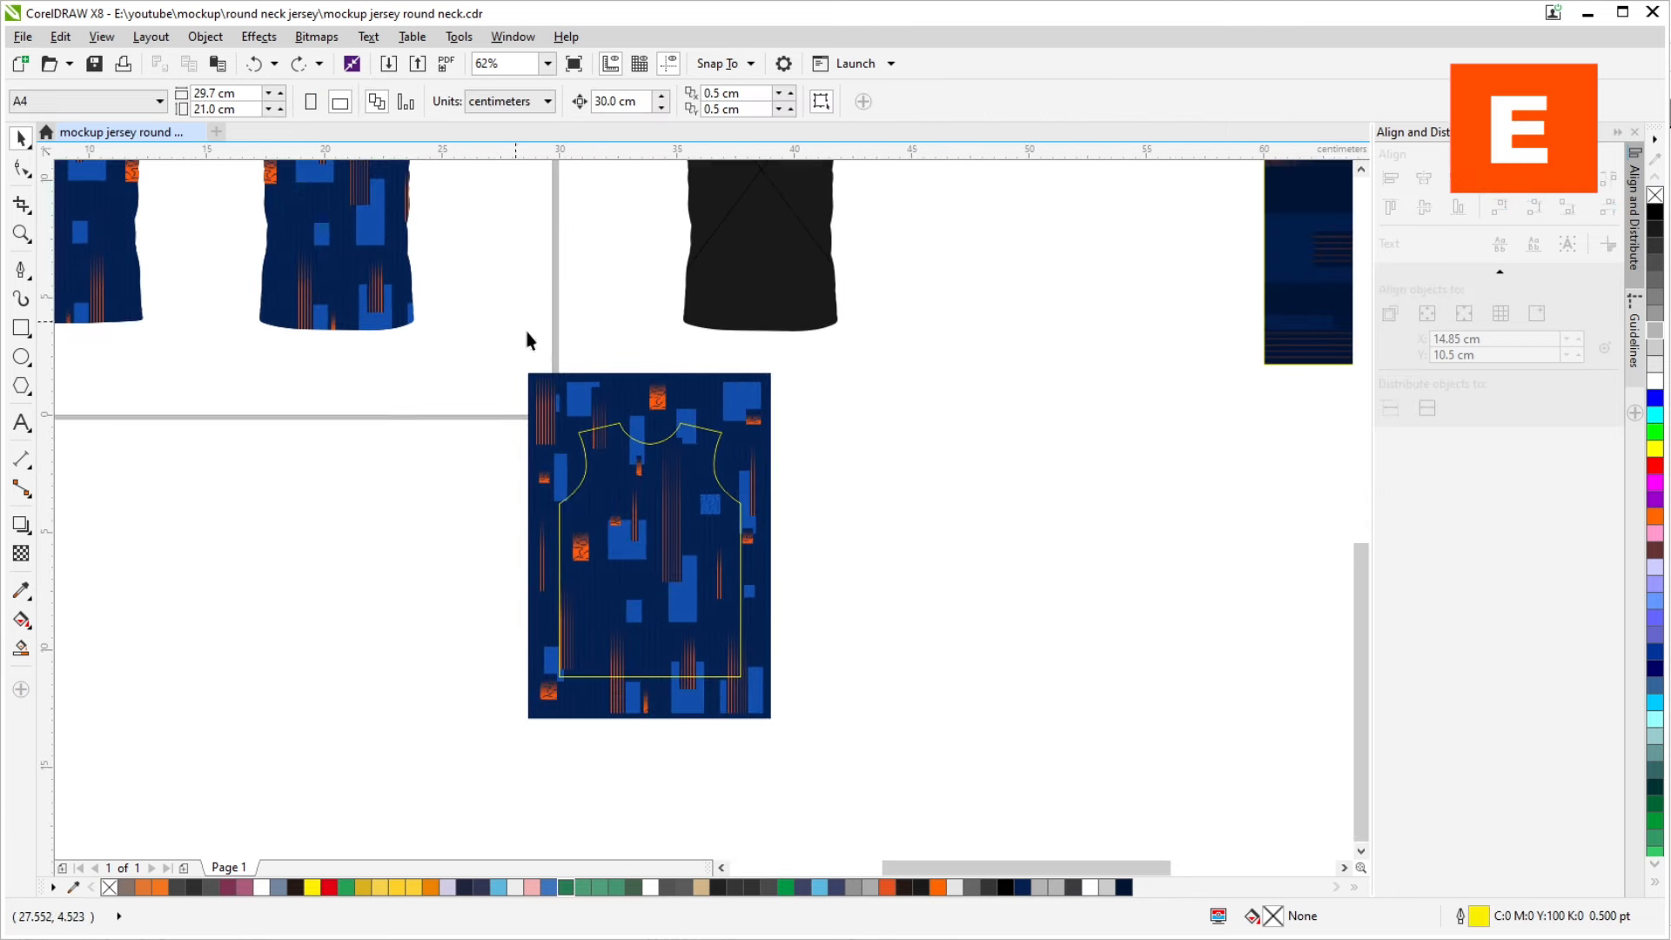
{"action": "left_click_drag", "start_coordinate": [360, 249], "coordinate": [387, 313]}
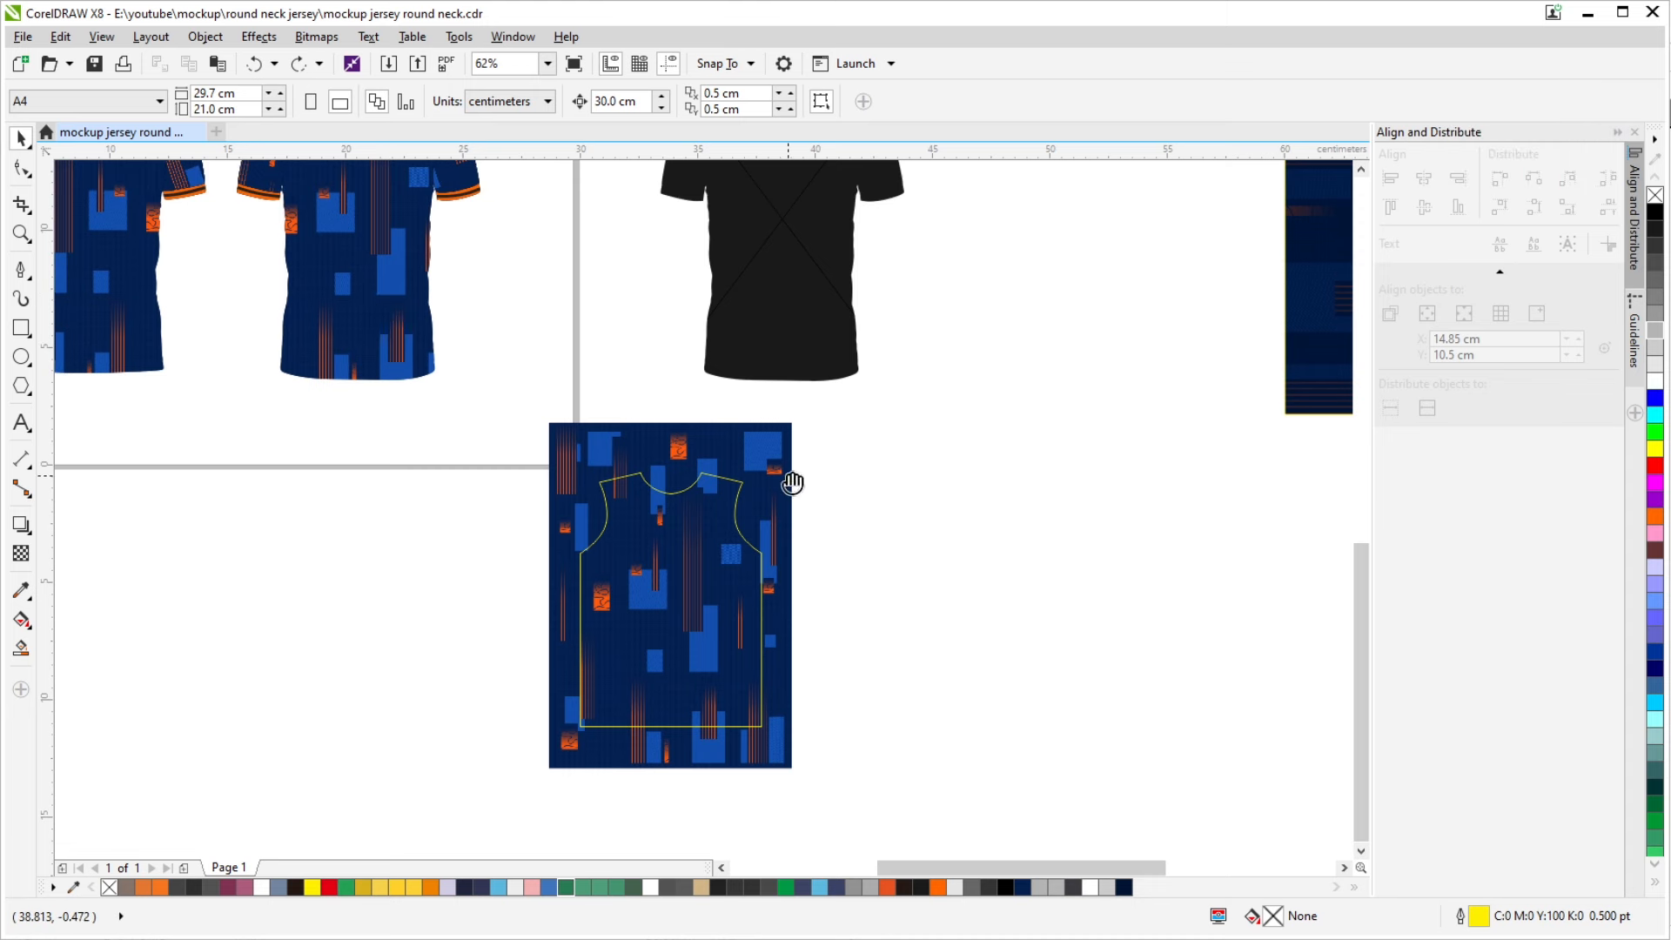
{"action": "left_click", "coordinate": [789, 435]}
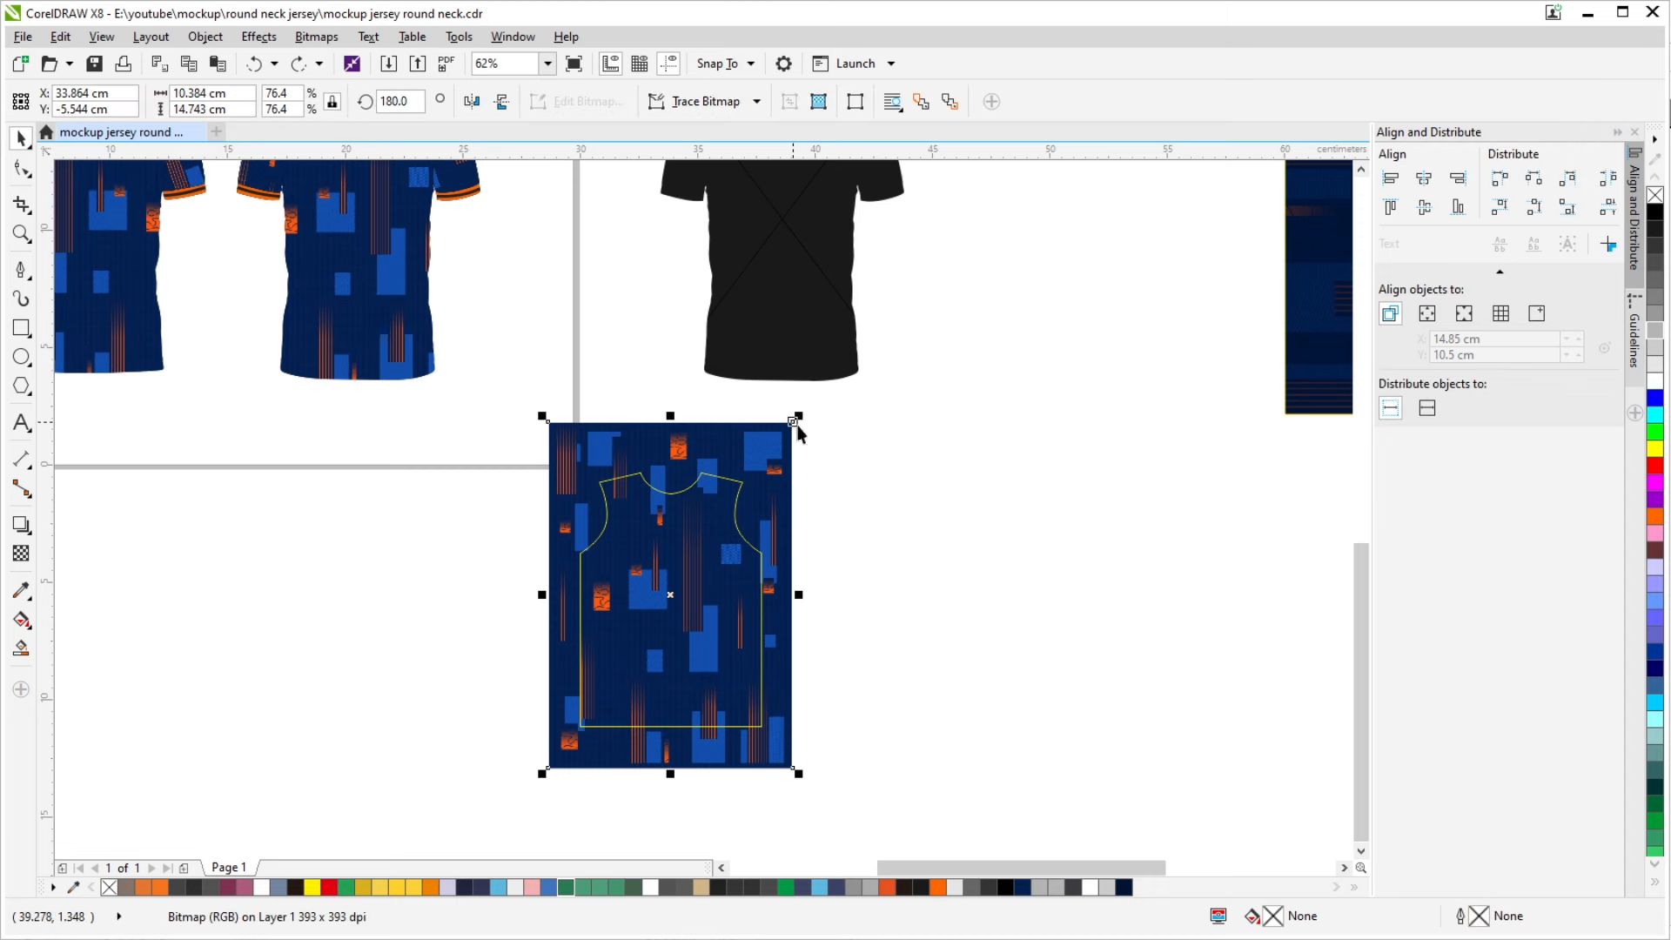
{"action": "left_click", "coordinate": [848, 460]}
PowerClip the pattern bitmap inside the empty black back jersey shape beside the page
{"action": "scroll", "coordinate": [559, 324], "scroll_direction": "down", "scroll_amount": 2}
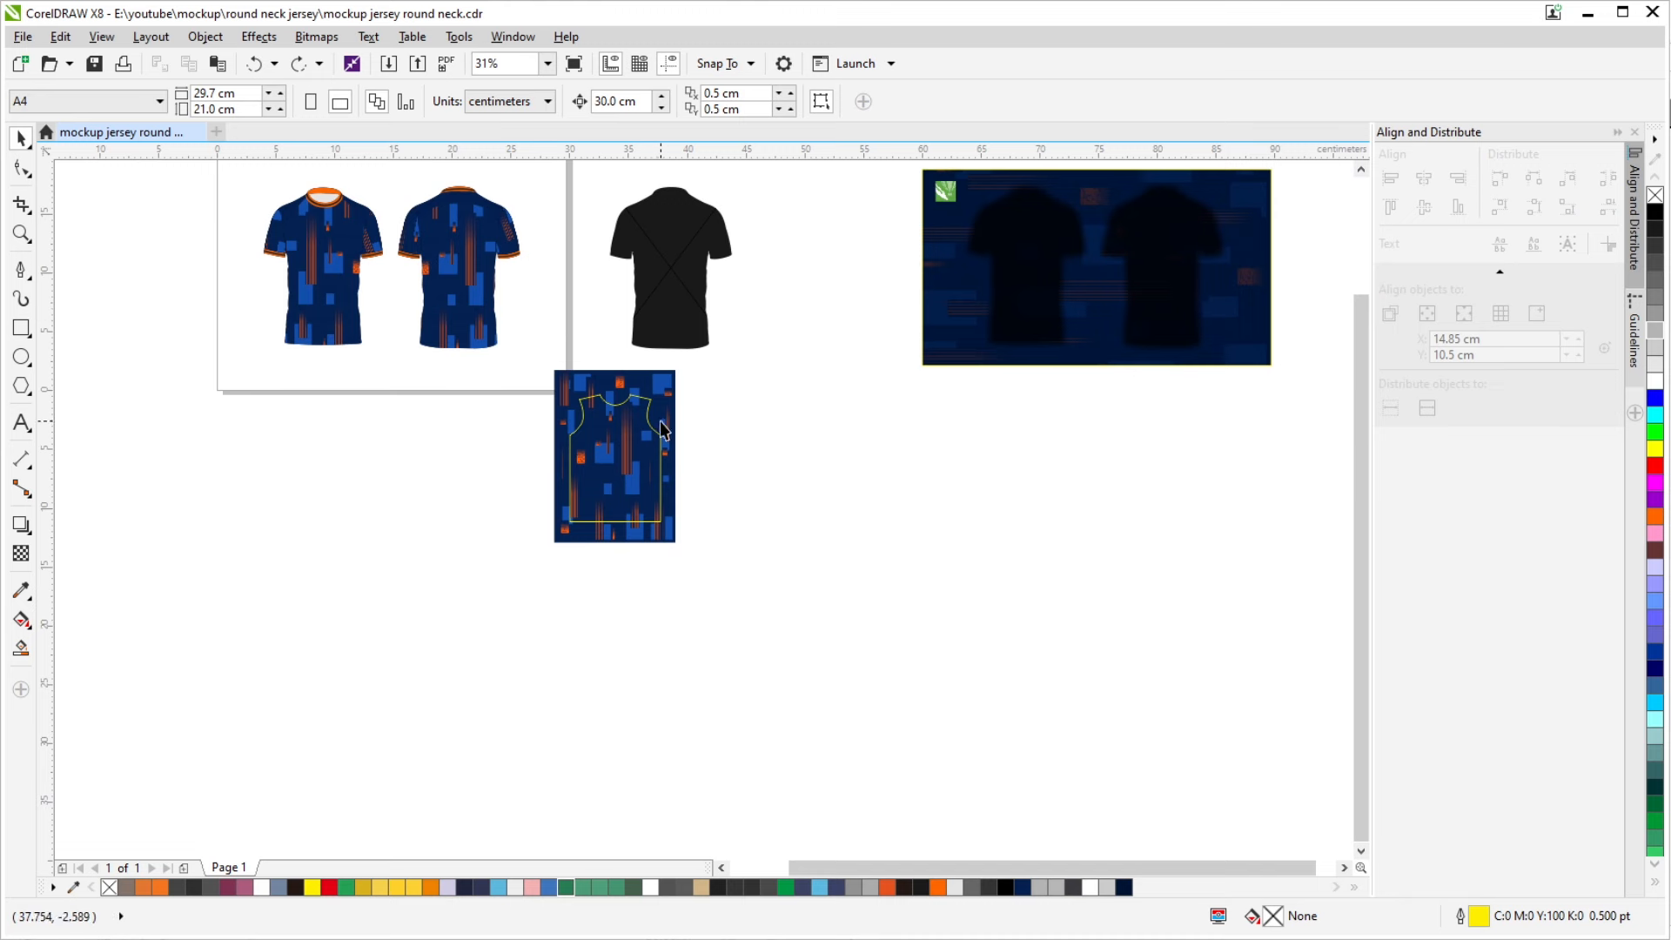
{"action": "right_click", "coordinate": [674, 379]}
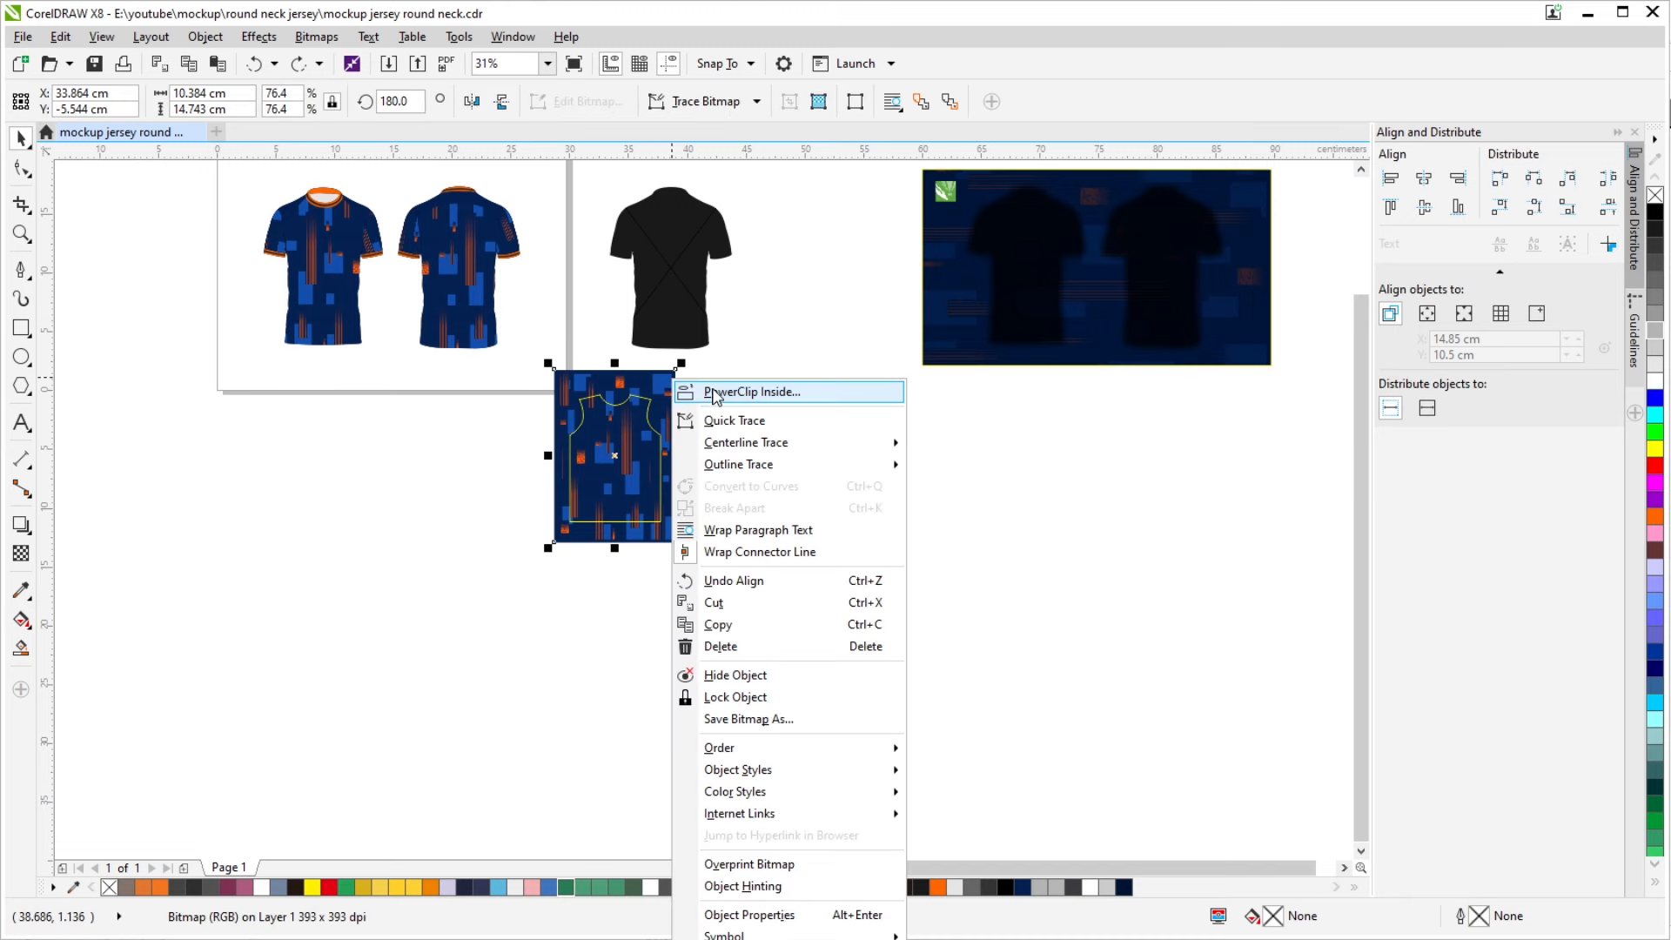
{"action": "left_click", "coordinate": [718, 389]}
{"action": "left_click", "coordinate": [696, 322]}
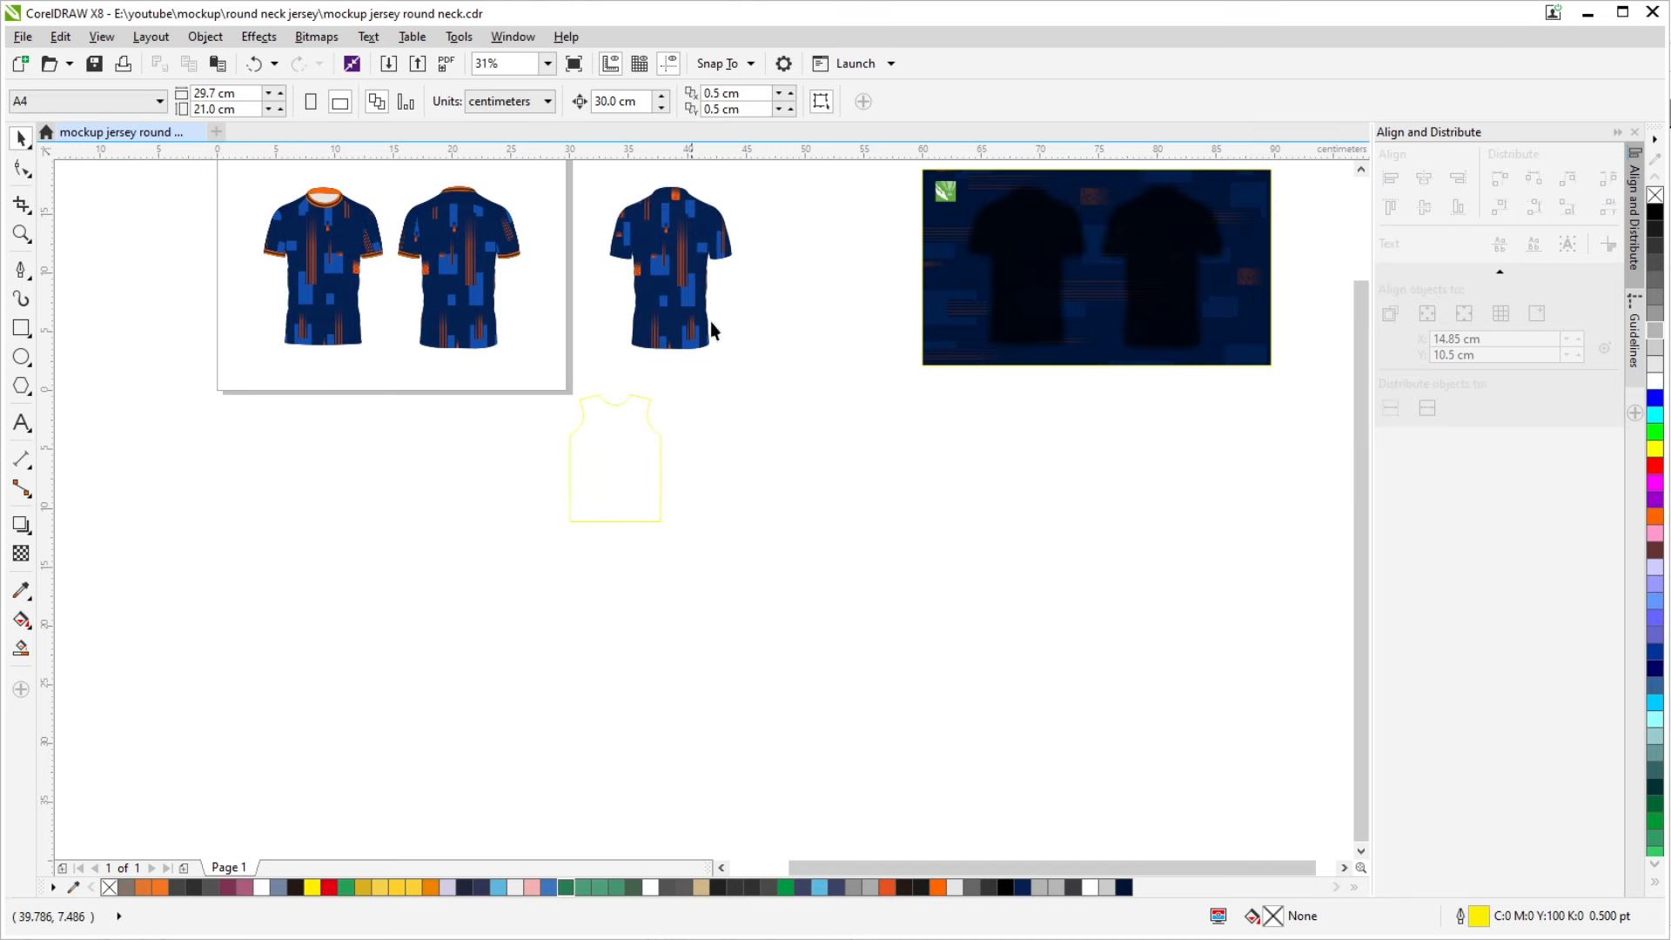
{"action": "scroll", "coordinate": [710, 327], "scroll_direction": "up", "scroll_amount": 4}
{"action": "scroll", "coordinate": [760, 492], "scroll_direction": "down", "scroll_amount": 2}
{"action": "scroll", "coordinate": [760, 494], "scroll_direction": "down", "scroll_amount": 3}
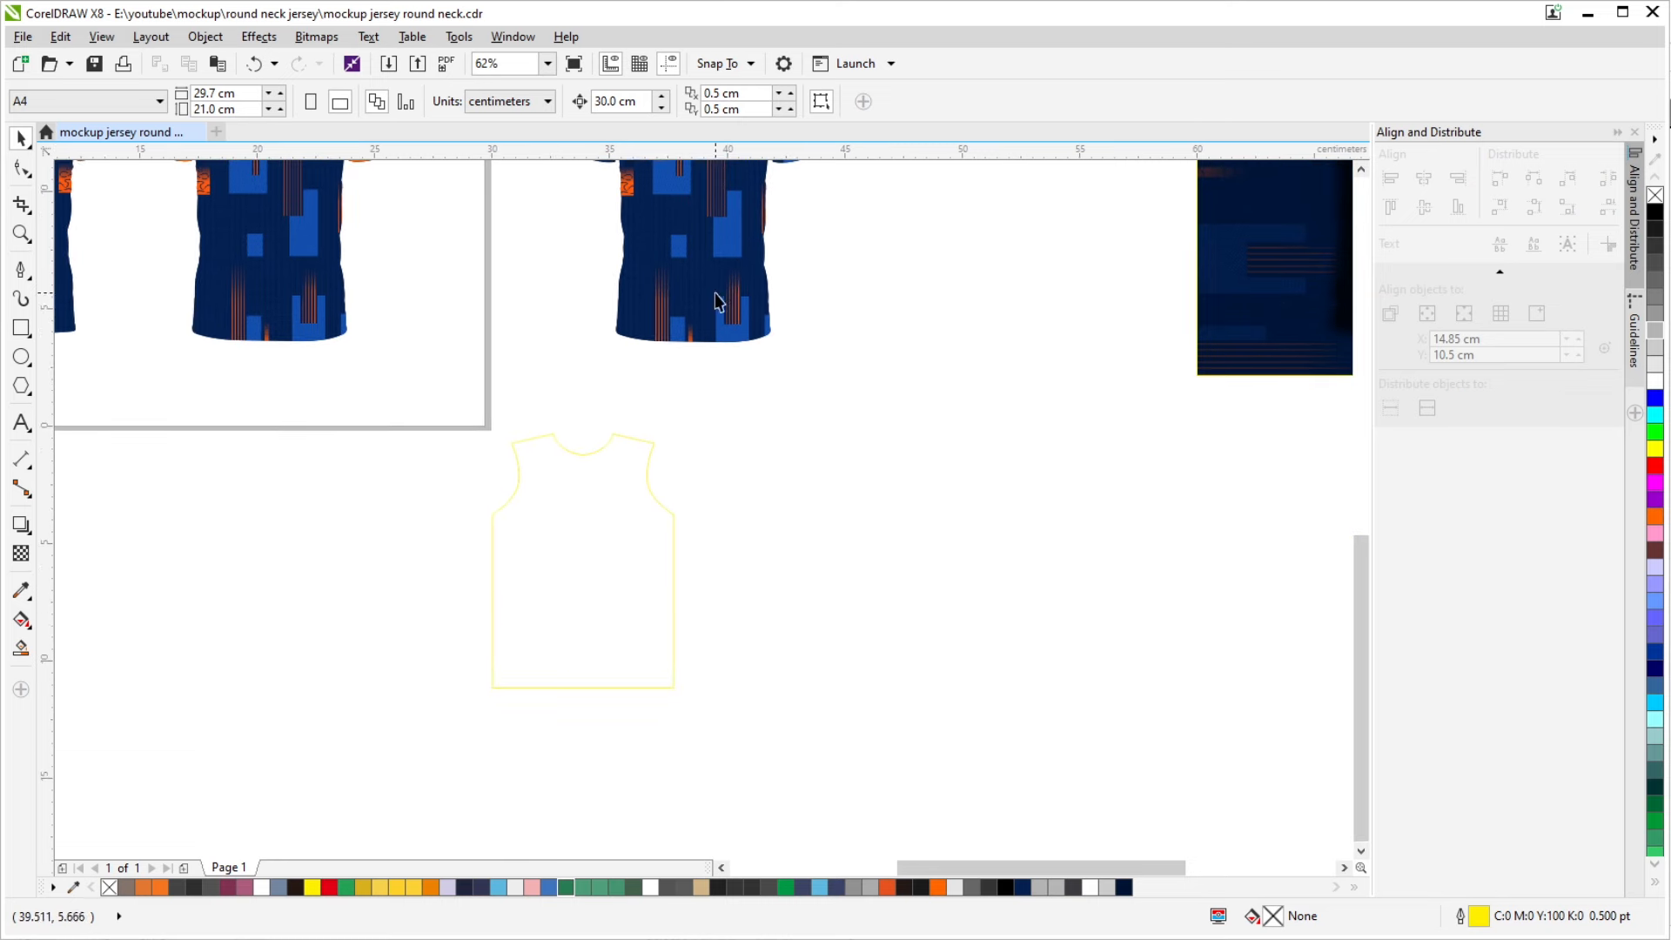
Try moving the pattern-filled back jersey over the body outline and enlarging it to about 13.5 × 17.9 cm, and undo both
{"action": "left_click_drag", "start_coordinate": [720, 299], "coordinate": [600, 675]}
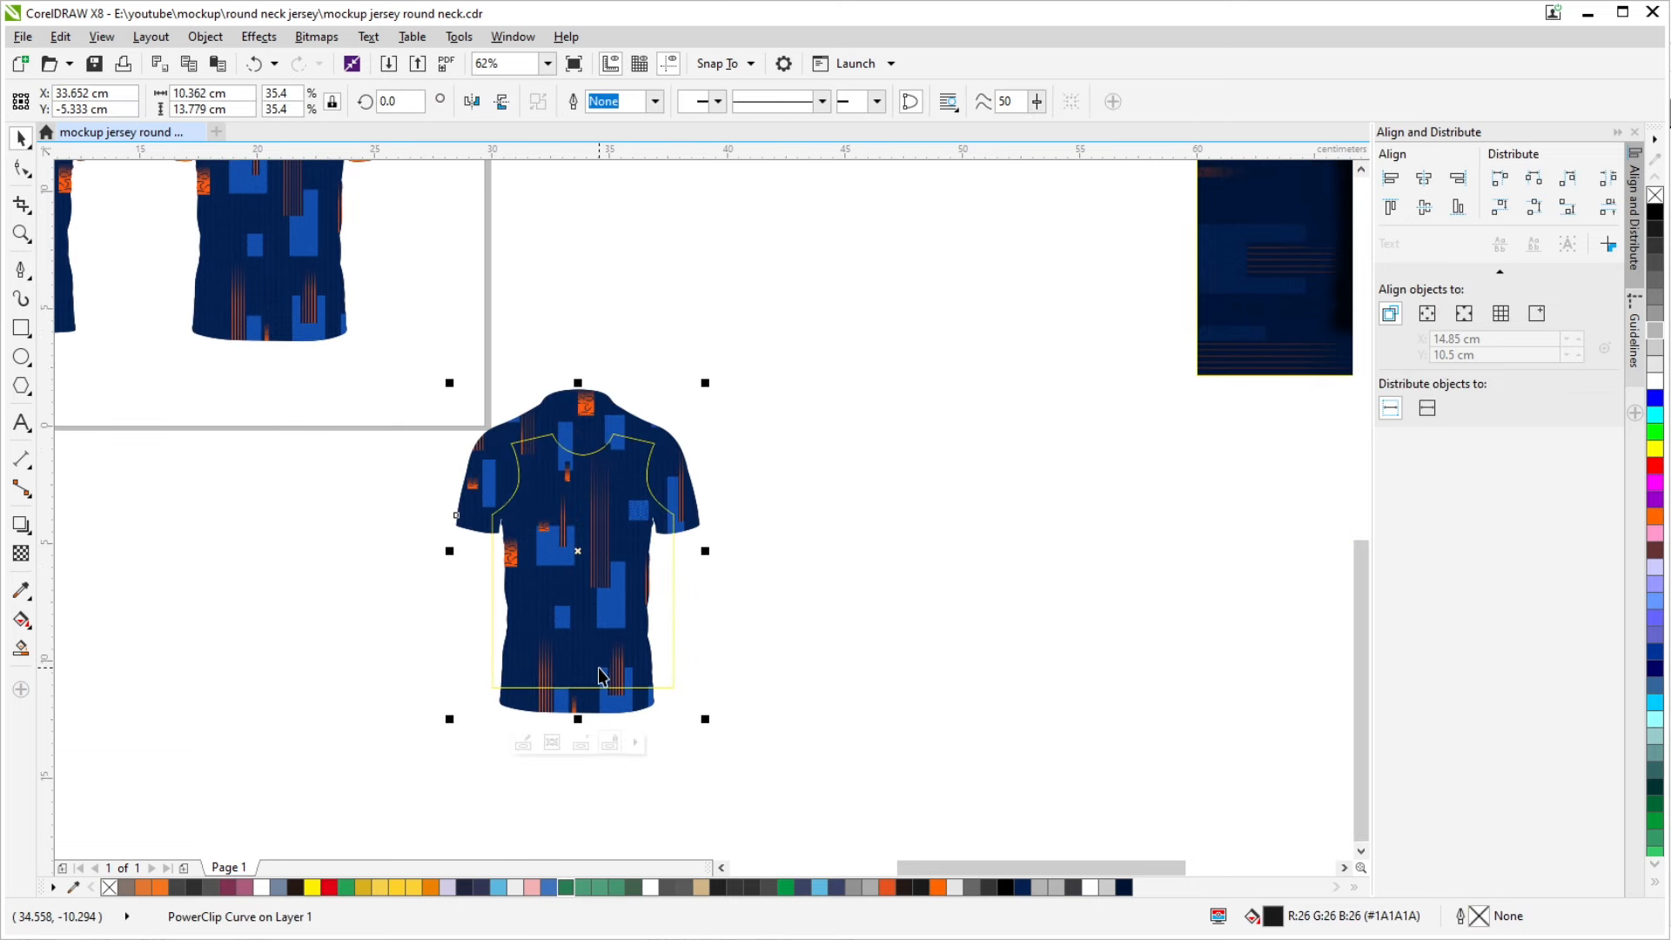
{"action": "scroll", "coordinate": [606, 609], "scroll_direction": "up", "scroll_amount": 2}
{"action": "scroll", "coordinate": [679, 444], "scroll_direction": "down", "scroll_amount": 2}
{"action": "left_click_drag", "start_coordinate": [738, 304], "coordinate": [776, 257]}
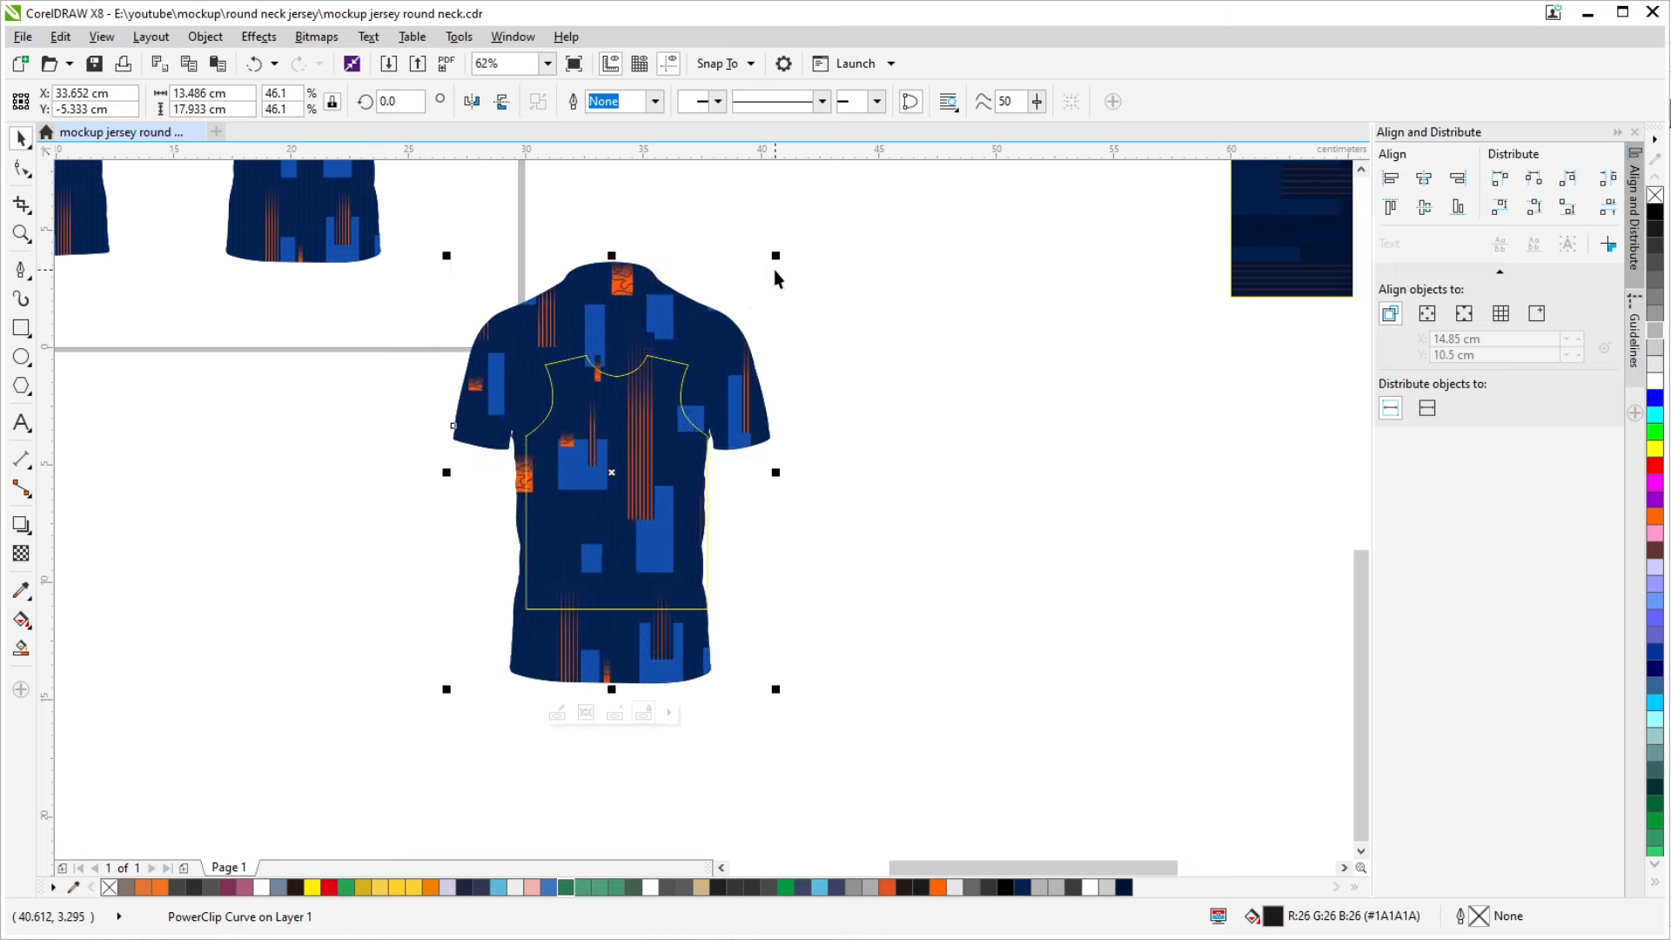
{"action": "key", "text": "ctrl+z"}
{"action": "key", "text": "ctrl+z"}
{"action": "key", "text": "ctrl+z"}
{"action": "left_click", "coordinate": [893, 421]}
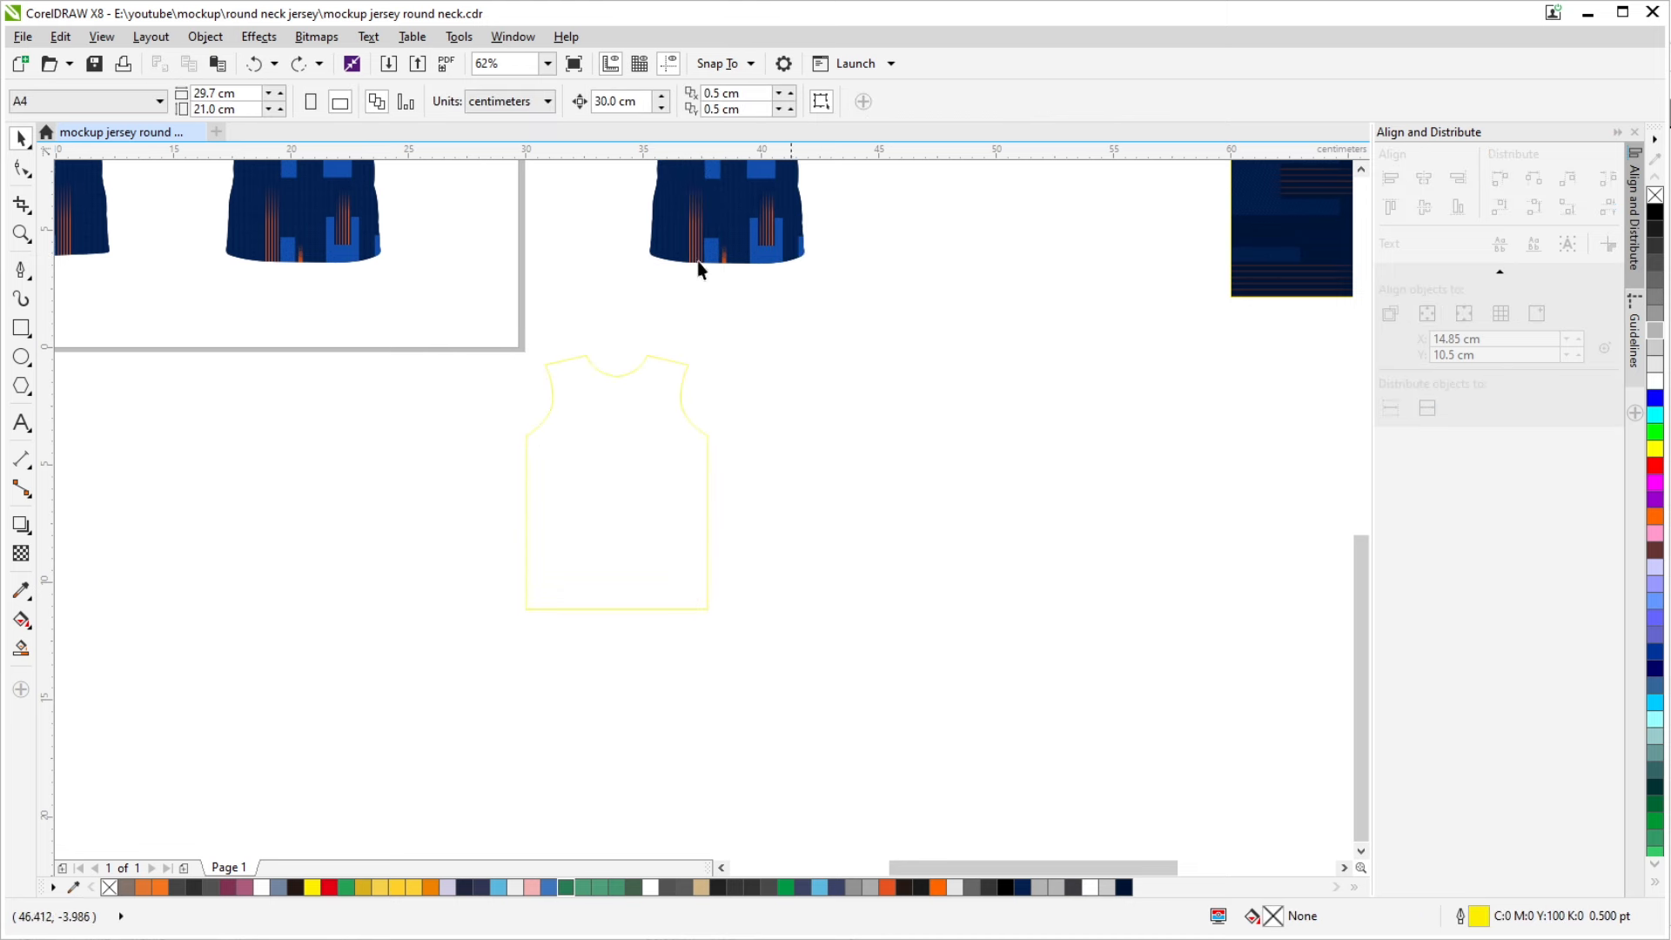
Extract the pattern bitmap from the back jersey shape beside the page and move it next to the yellow body outline
{"action": "left_click_drag", "start_coordinate": [632, 278], "coordinate": [660, 347]}
{"action": "left_click", "coordinate": [740, 300]}
{"action": "left_click", "coordinate": [757, 361]}
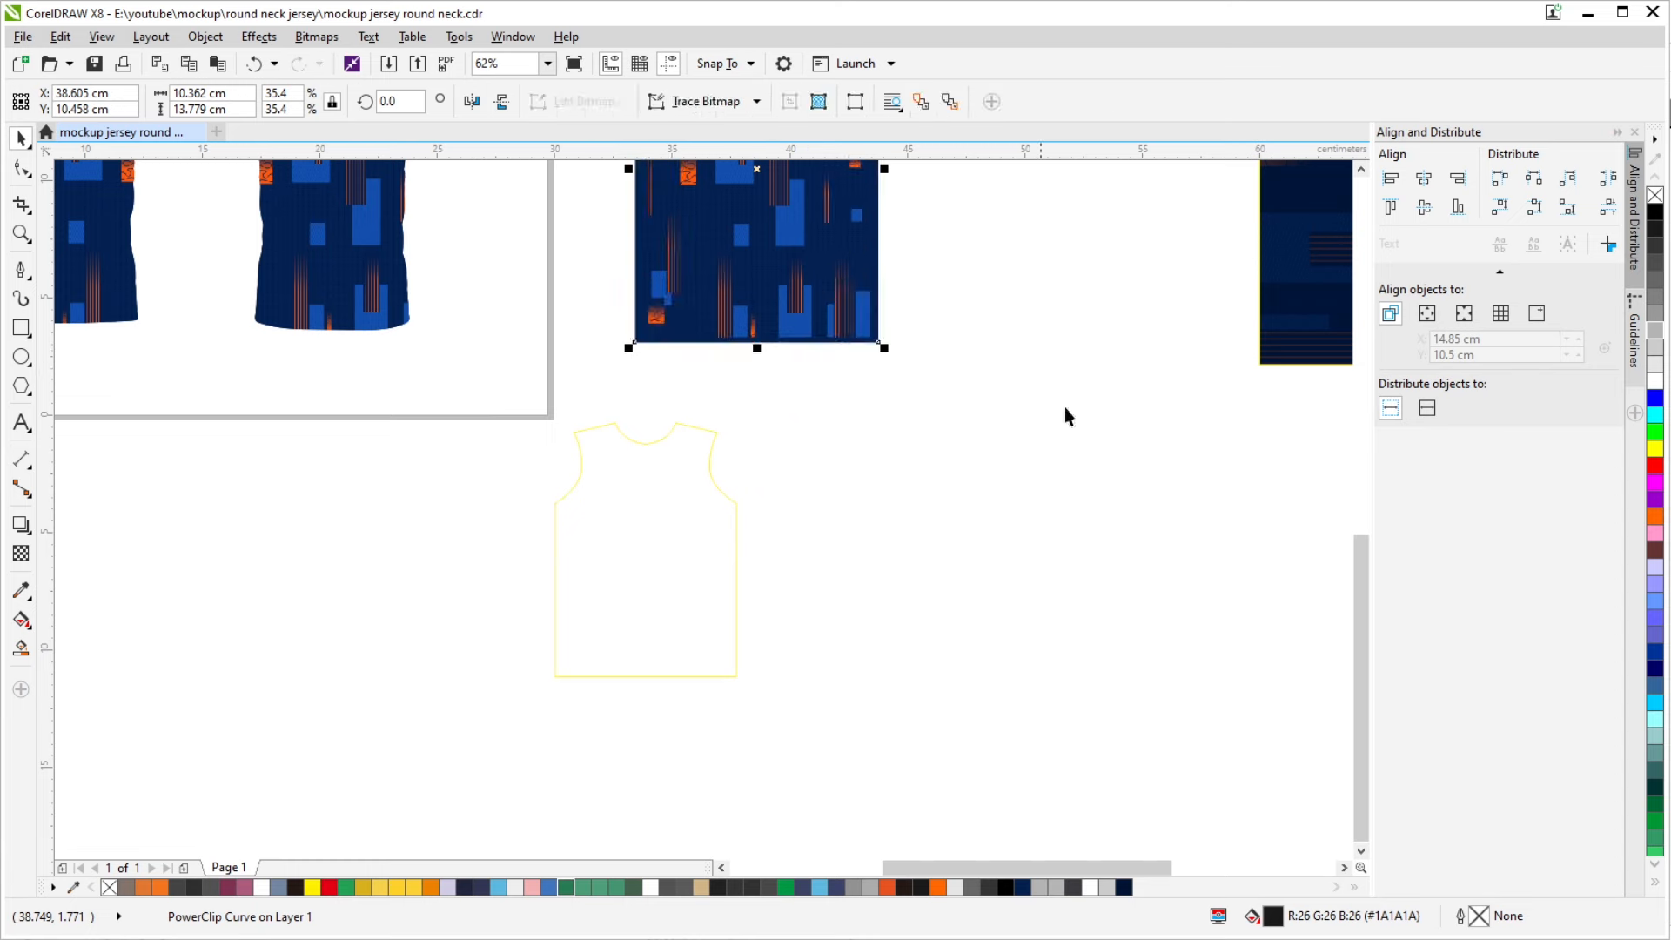
{"action": "left_click", "coordinate": [1067, 414]}
{"action": "scroll", "coordinate": [783, 289], "scroll_direction": "down", "scroll_amount": 2}
{"action": "left_click_drag", "start_coordinate": [781, 228], "coordinate": [884, 442]}
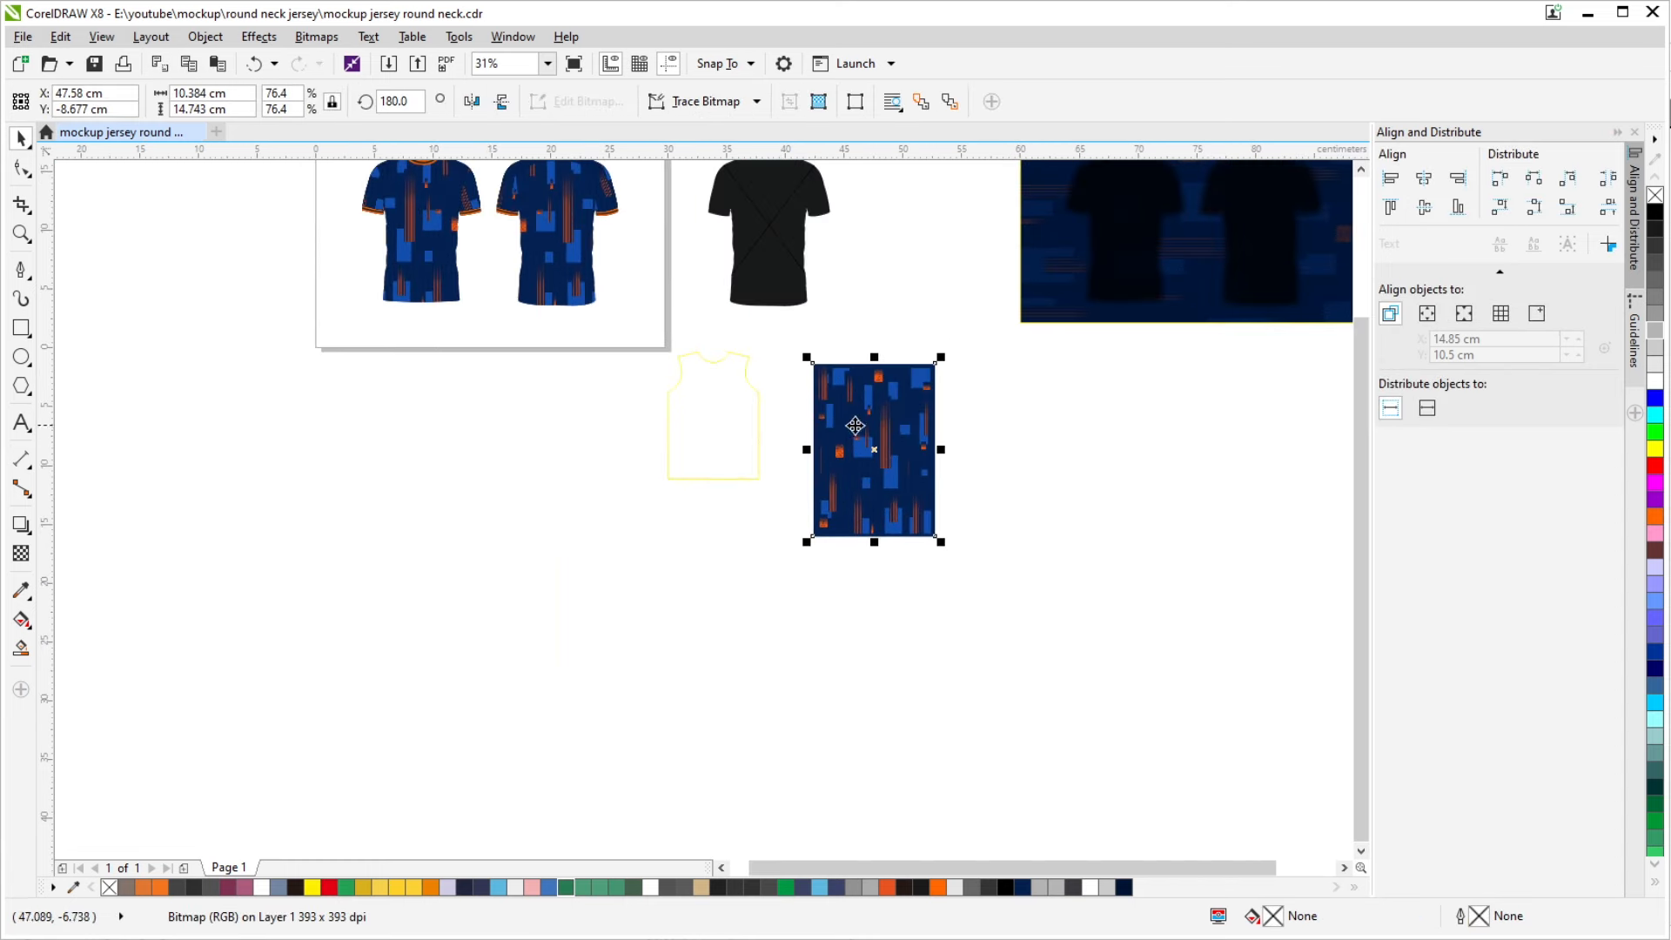
{"action": "scroll", "coordinate": [840, 431], "scroll_direction": "up", "scroll_amount": 2}
{"action": "left_click_drag", "start_coordinate": [1037, 425], "coordinate": [997, 373]}
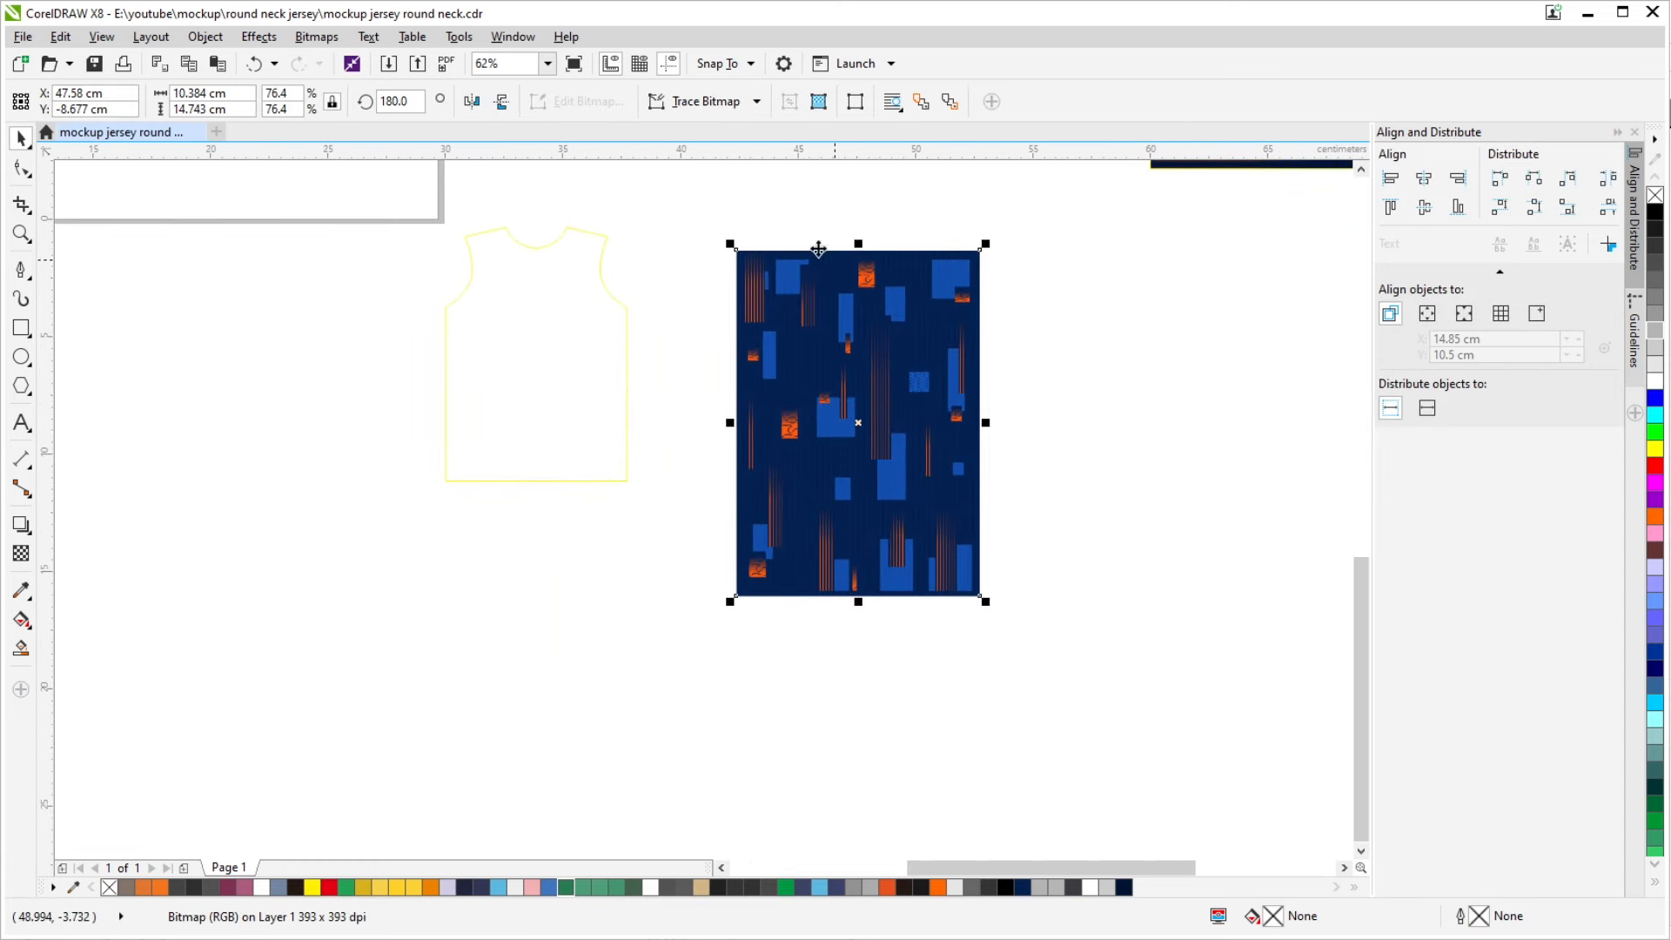
{"action": "scroll", "coordinate": [696, 365], "scroll_direction": "down", "scroll_amount": 2}
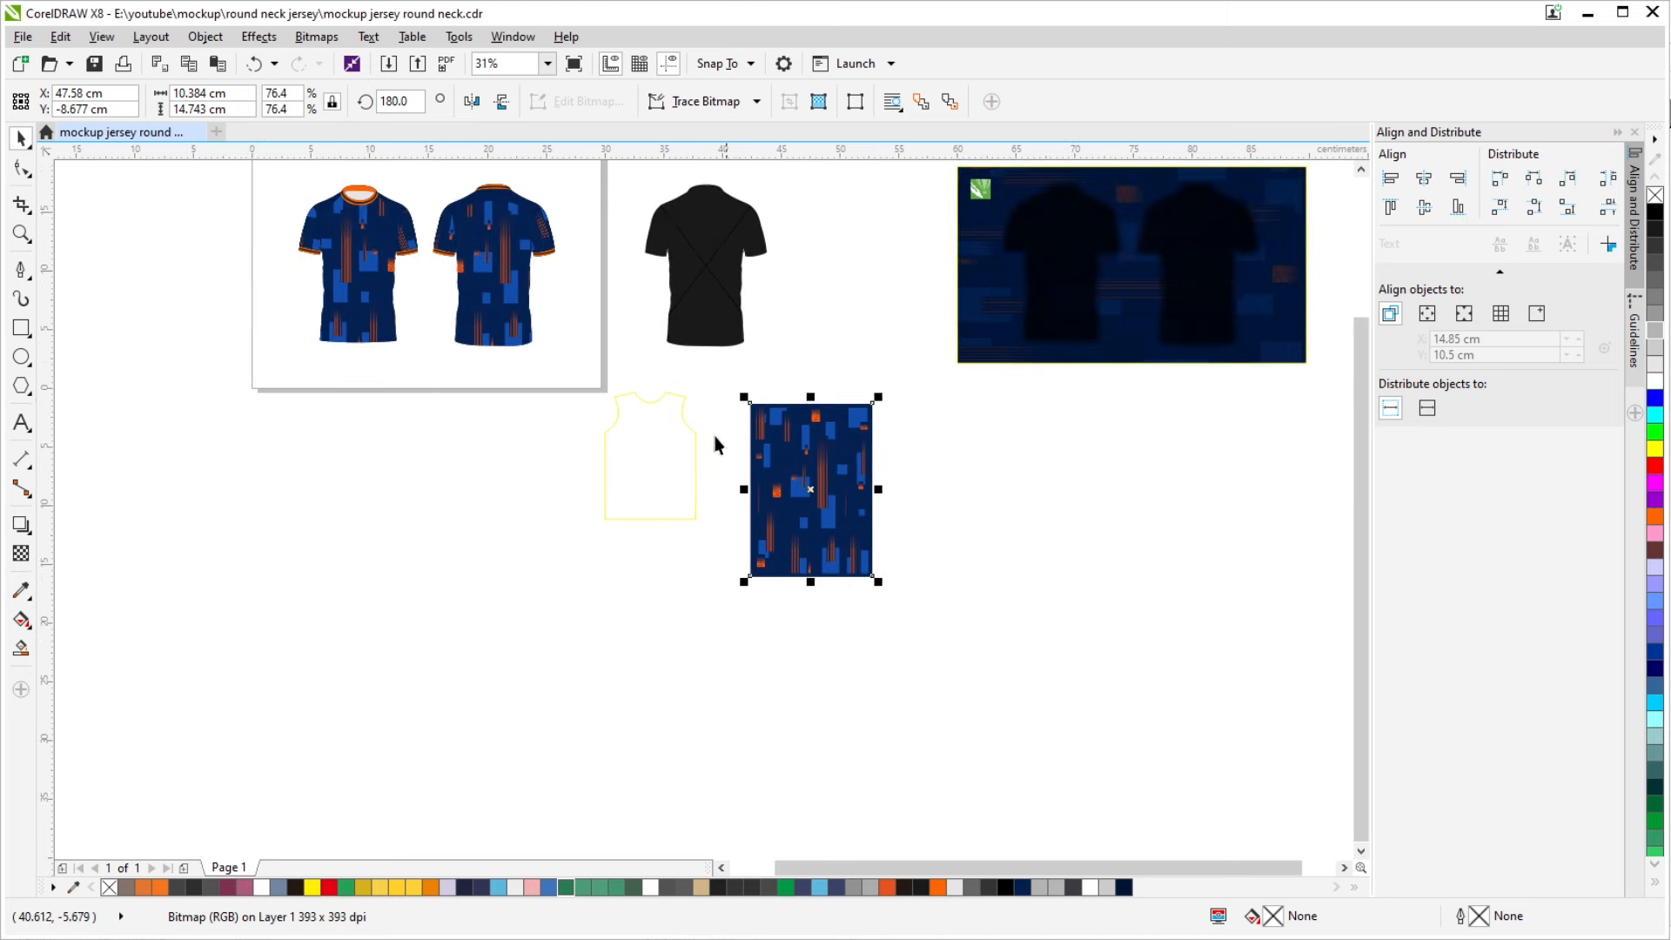
{"action": "left_click_drag", "start_coordinate": [837, 520], "coordinate": [893, 490]}
PowerClip the pattern bitmap inside the yellow body outline and remove the shape's outline color
{"action": "right_click", "coordinate": [893, 431]}
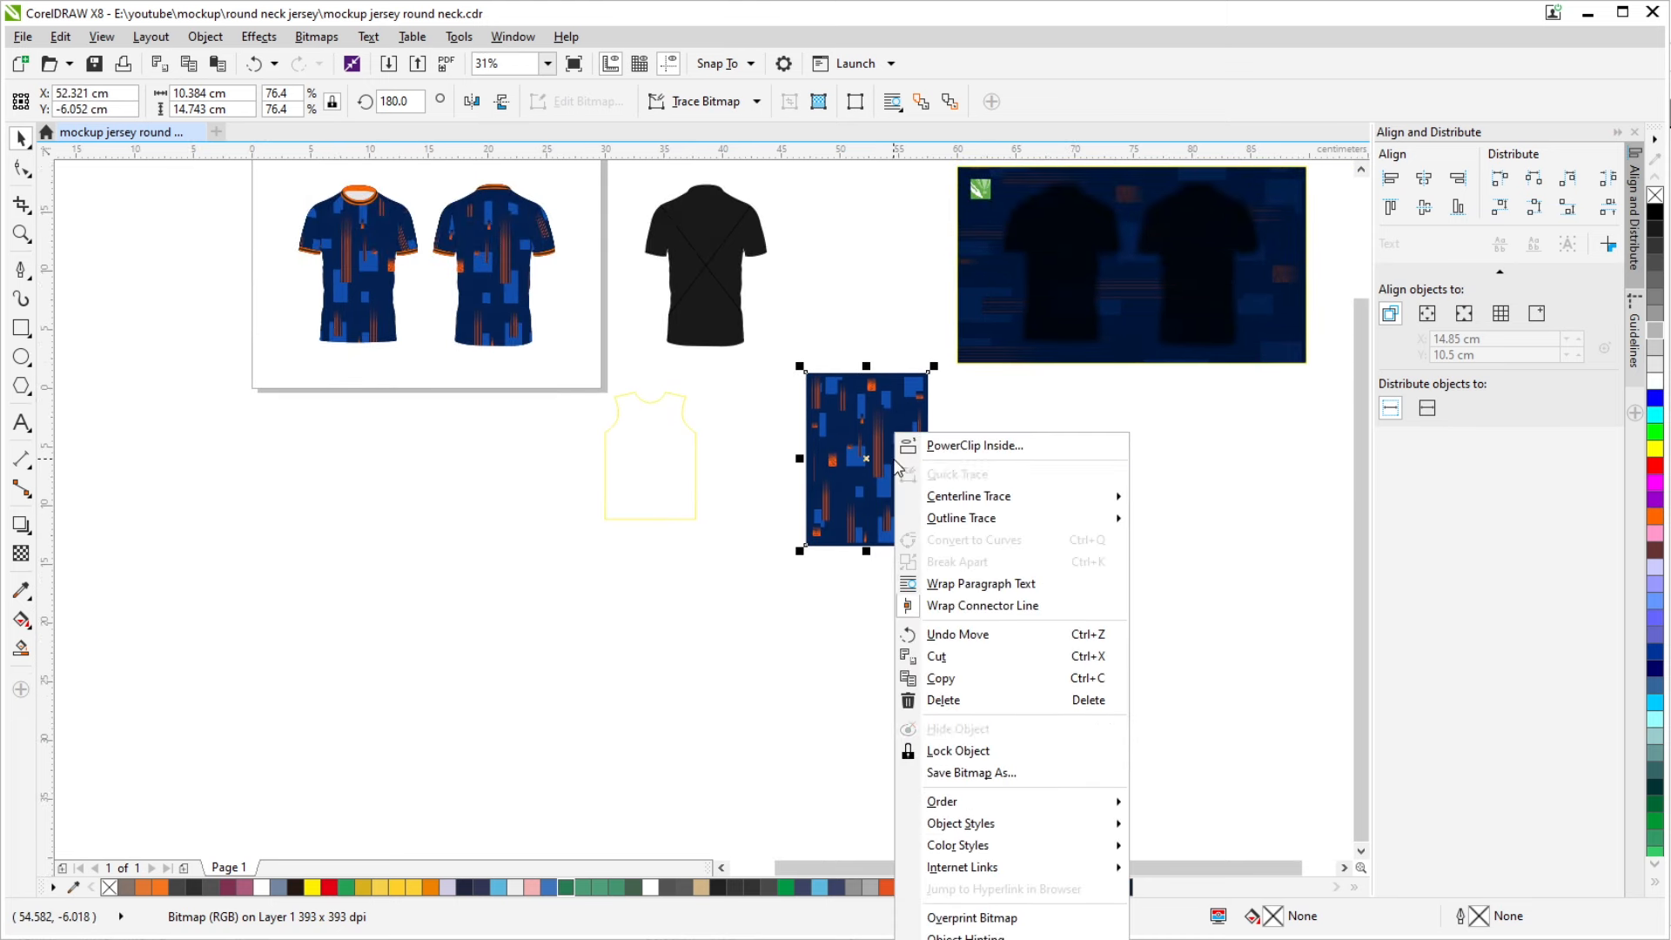
{"action": "left_click", "coordinate": [966, 443]}
{"action": "left_click", "coordinate": [657, 450]}
{"action": "scroll", "coordinate": [629, 424], "scroll_direction": "up", "scroll_amount": 2}
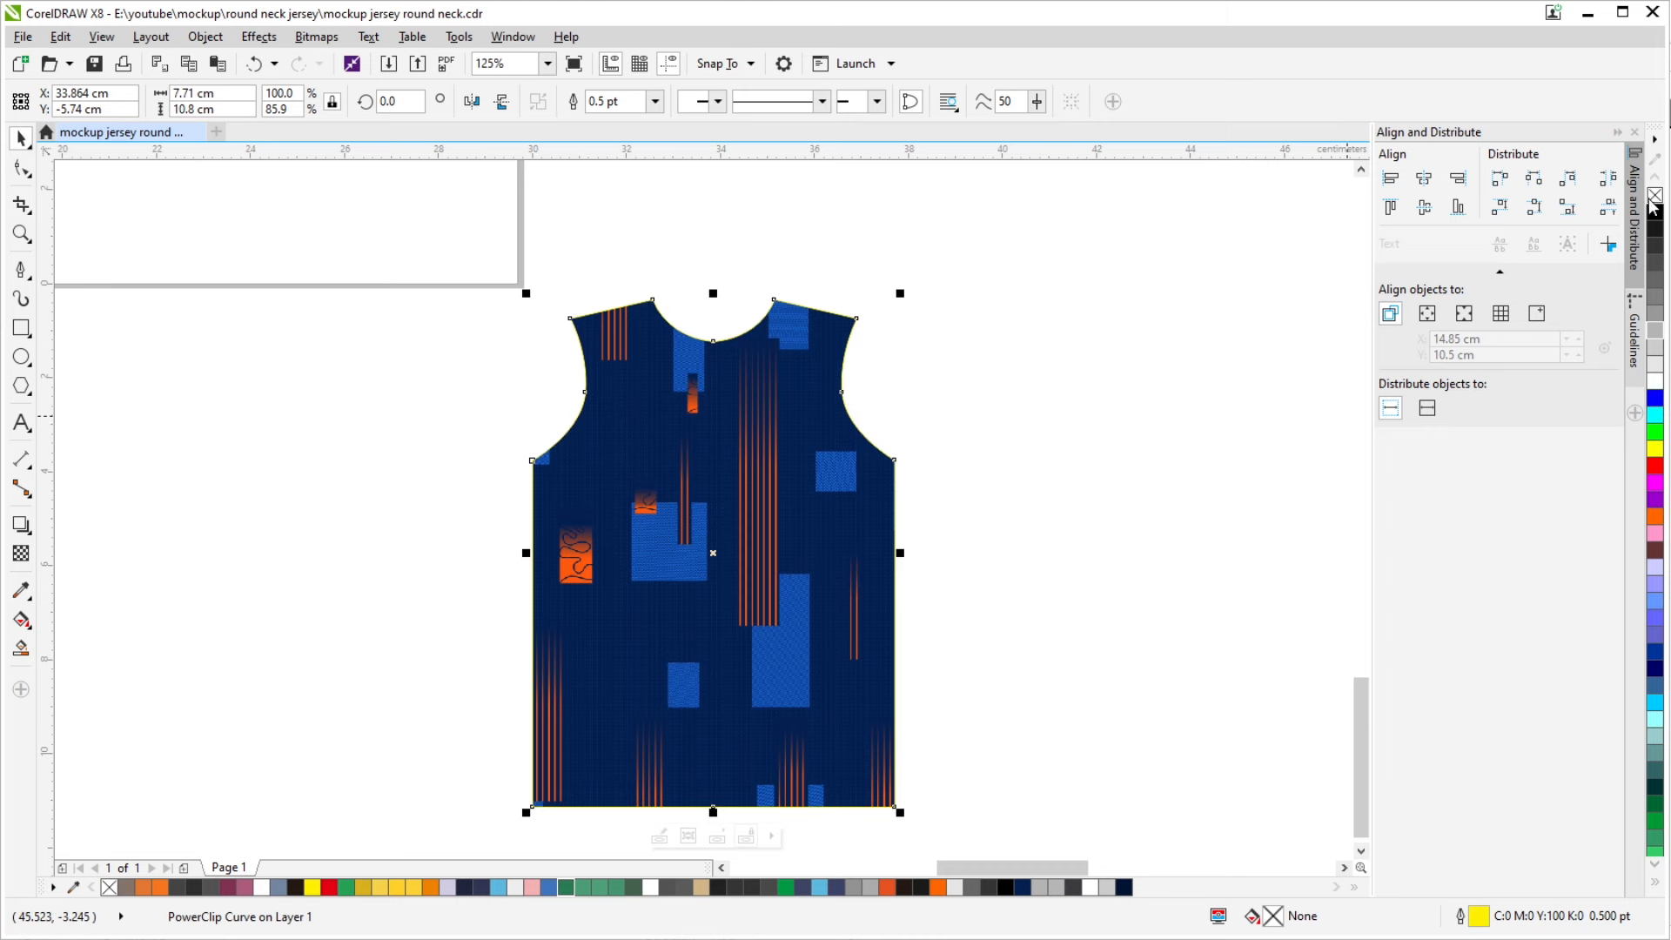
{"action": "left_click", "coordinate": [984, 328]}
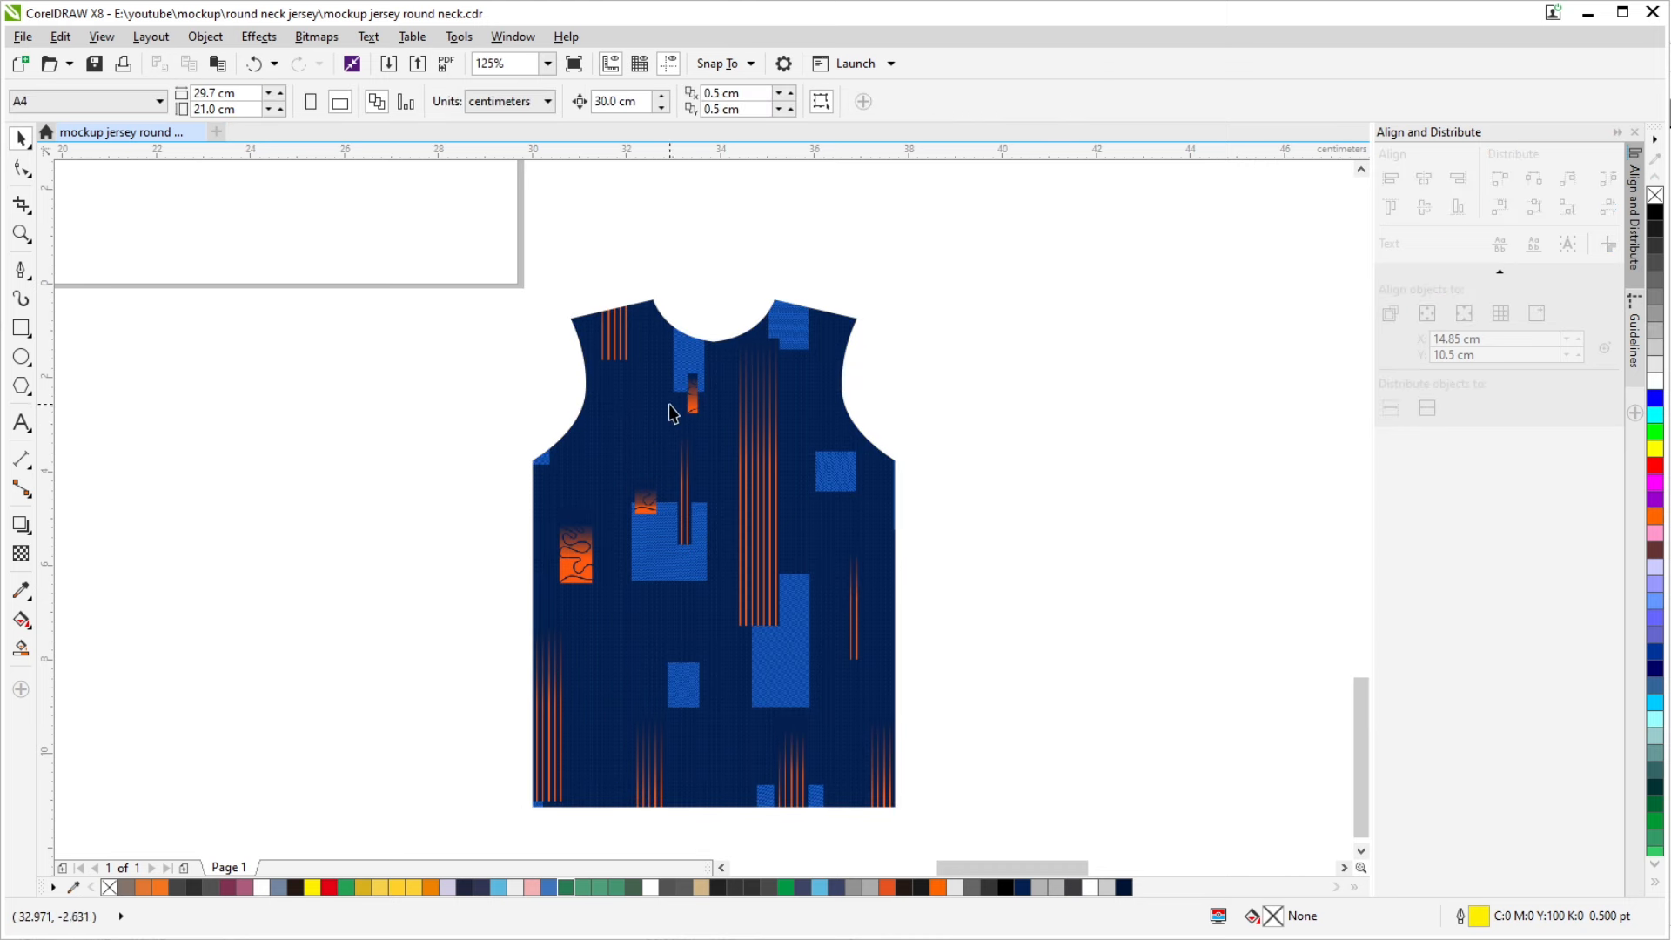
Extract the pattern bitmap from the body shape below the page and move it up over the empty black jersey
{"action": "scroll", "coordinate": [677, 422], "scroll_direction": "down", "scroll_amount": 1}
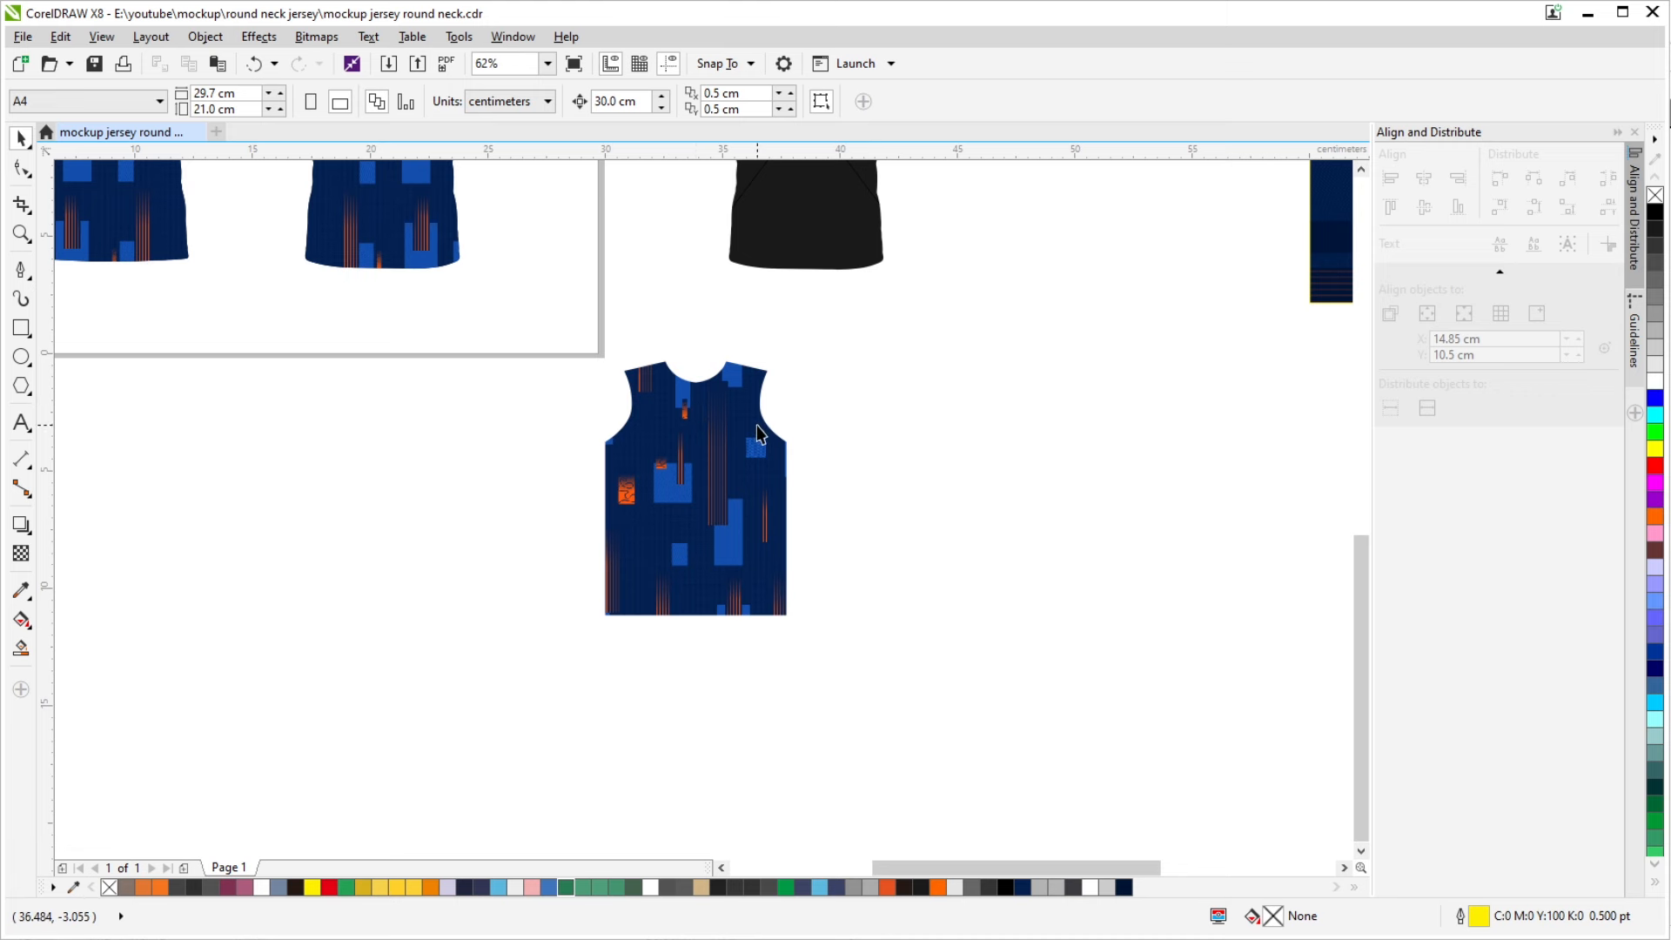
{"action": "scroll", "coordinate": [1005, 384], "scroll_direction": "down", "scroll_amount": 1}
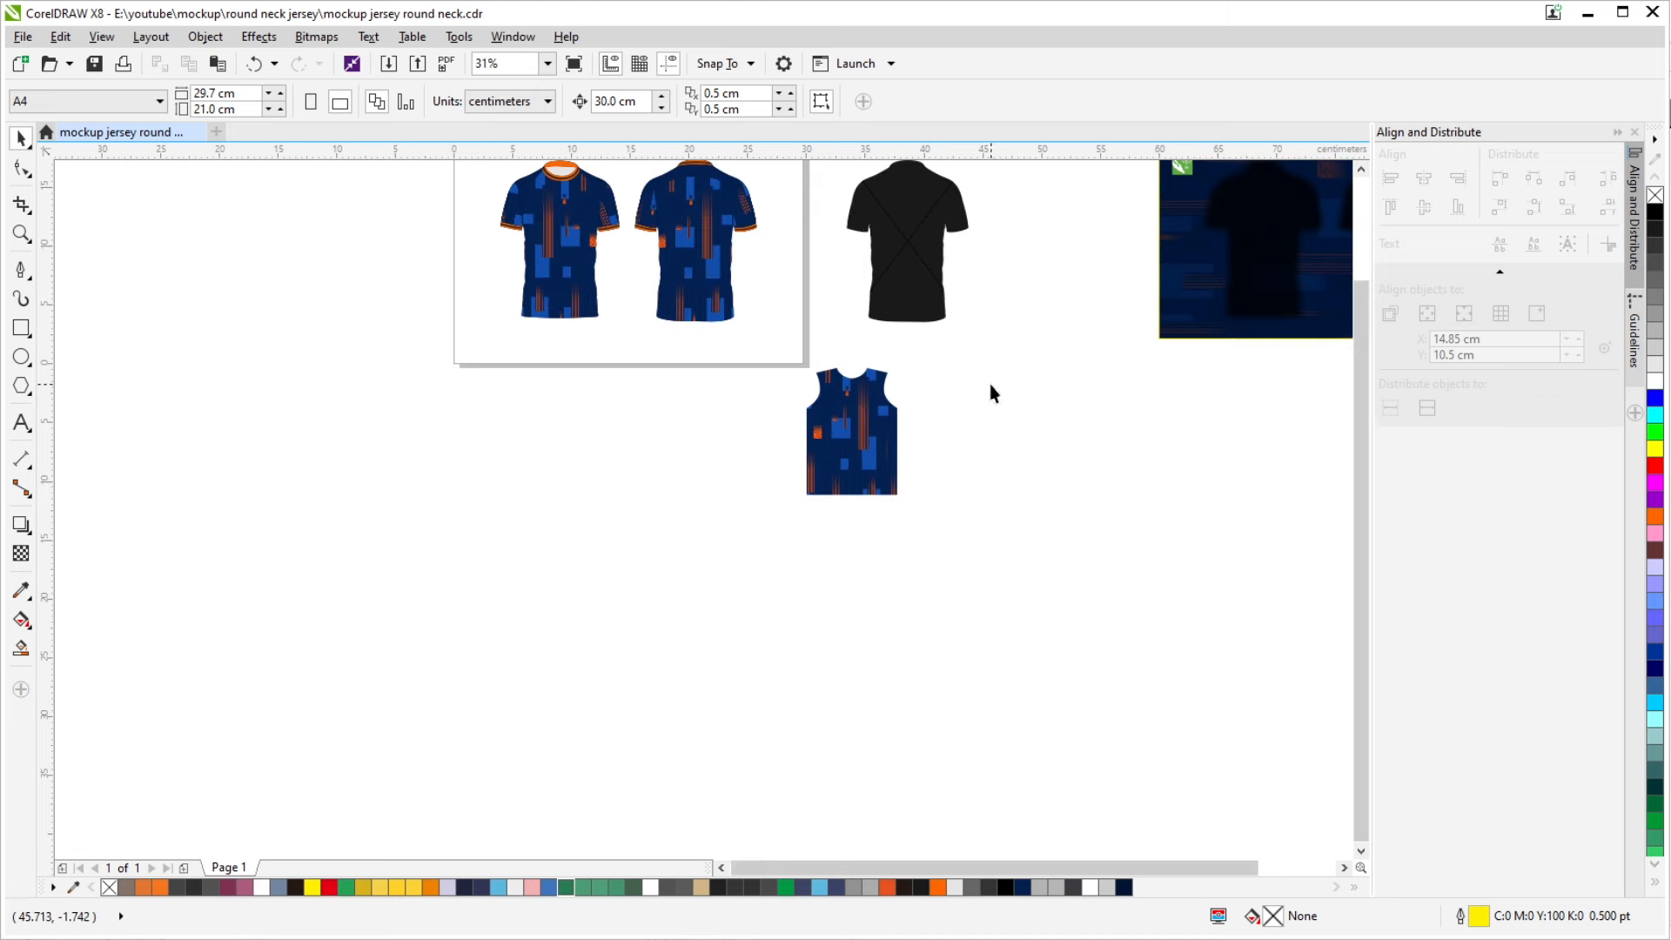
{"action": "left_click_drag", "start_coordinate": [808, 171], "coordinate": [787, 222]}
{"action": "left_click_drag", "start_coordinate": [710, 283], "coordinate": [689, 346]}
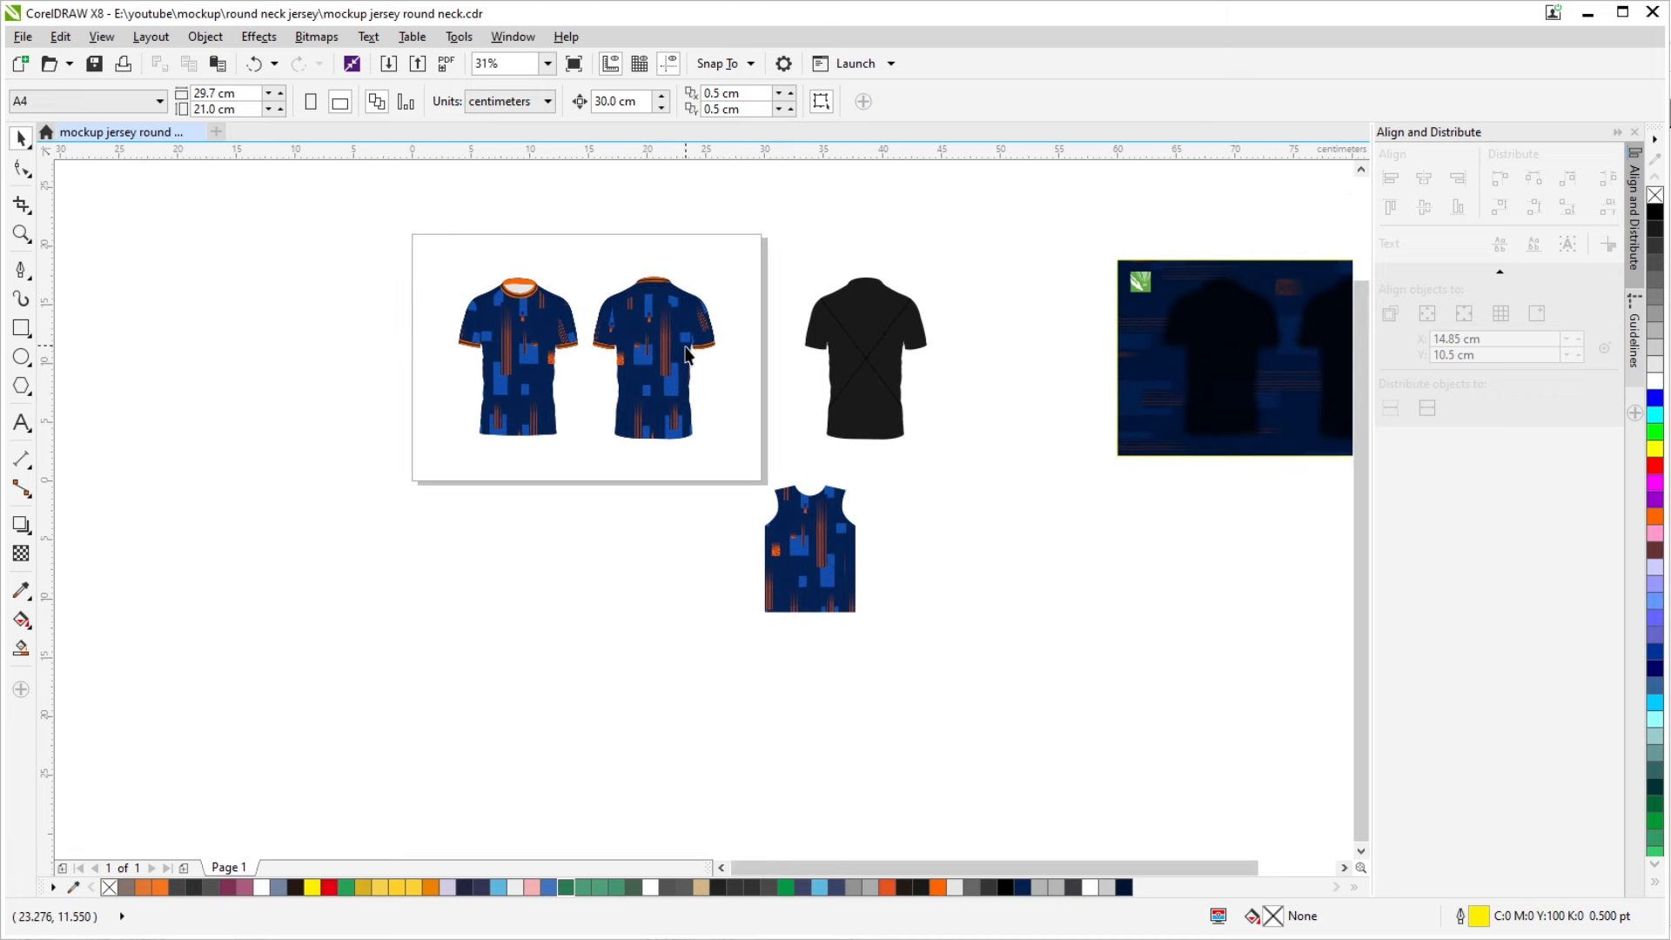
{"action": "left_click_drag", "start_coordinate": [790, 372], "coordinate": [780, 298]}
{"action": "left_click_drag", "start_coordinate": [644, 261], "coordinate": [644, 289]}
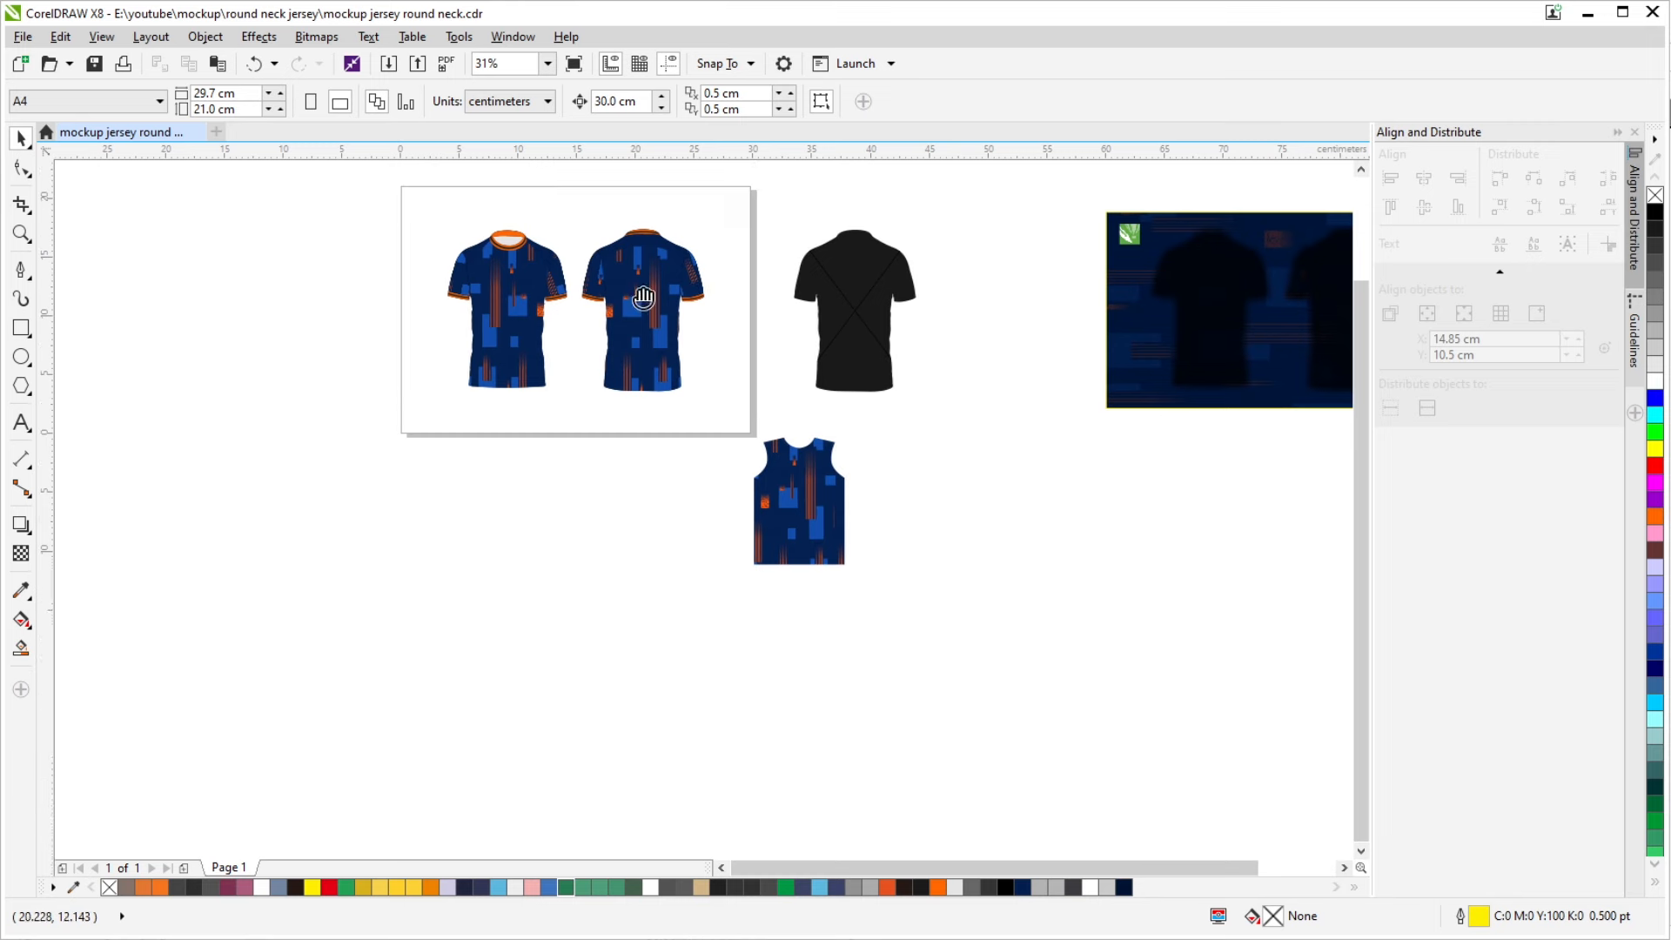
{"action": "left_click", "coordinate": [831, 506]}
{"action": "left_click", "coordinate": [802, 595]}
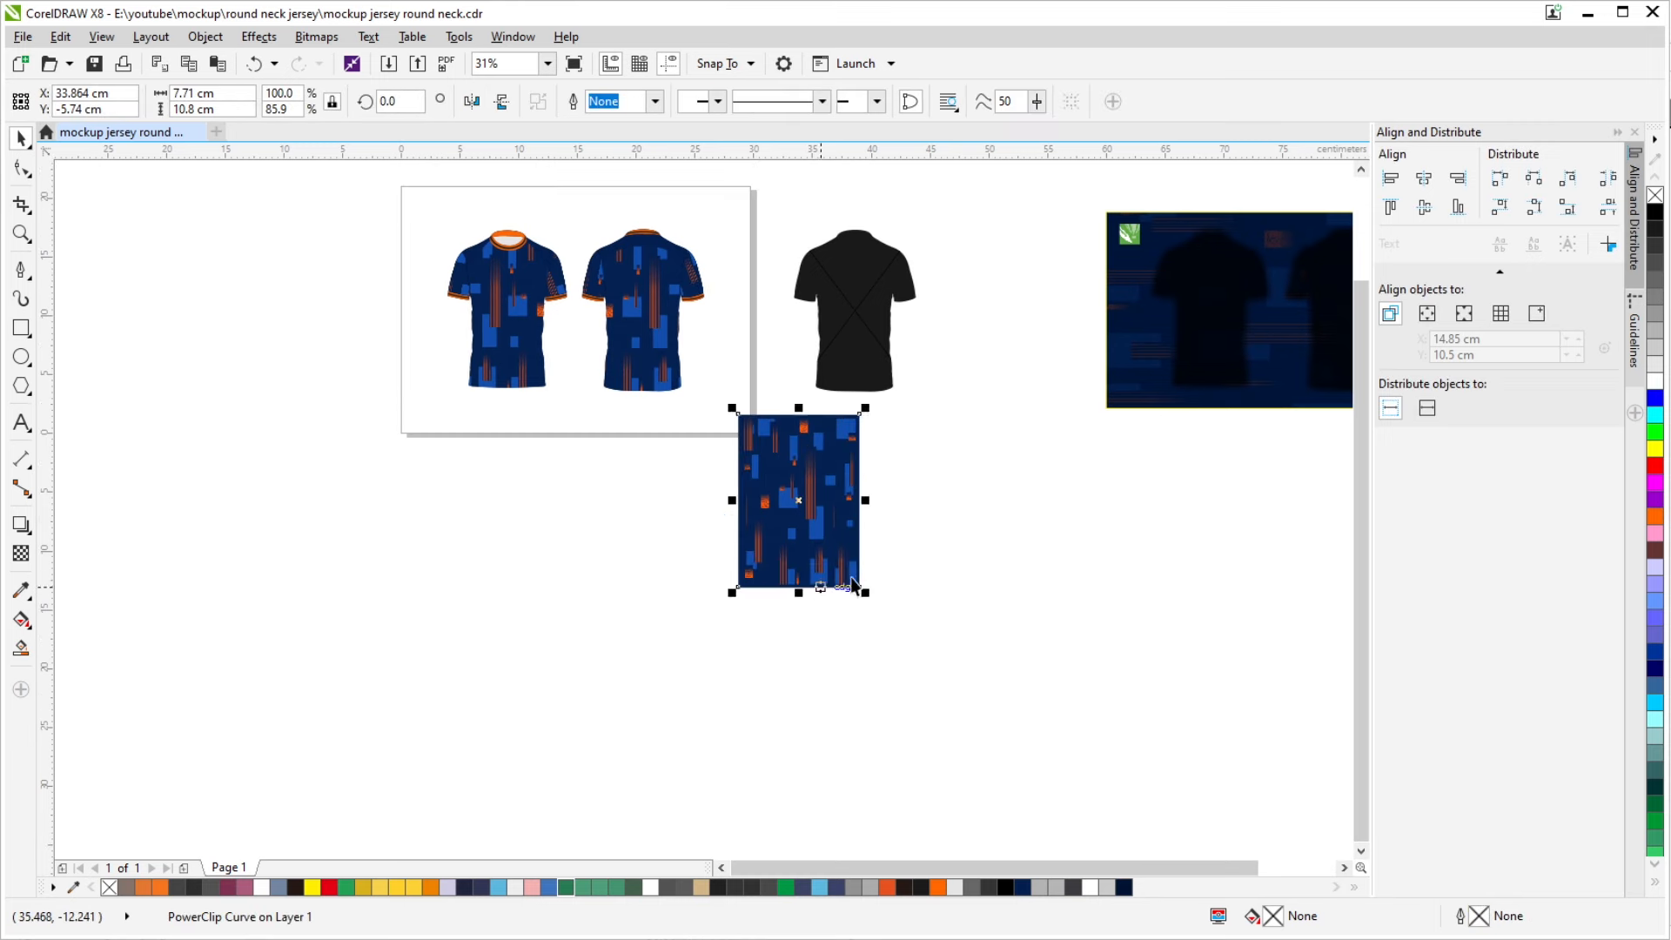
{"action": "left_click_drag", "start_coordinate": [835, 484], "coordinate": [802, 406]}
Delete the emptied body shape and the empty black back jersey beside the page, keeping the pattern bitmap
{"action": "left_click", "coordinate": [873, 341]}
{"action": "left_click", "coordinate": [801, 498]}
{"action": "key", "text": "Delete"}
{"action": "left_click", "coordinate": [856, 316]}
{"action": "key", "text": "Delete"}
{"action": "scroll", "coordinate": [896, 388], "scroll_direction": "up", "scroll_amount": 2}
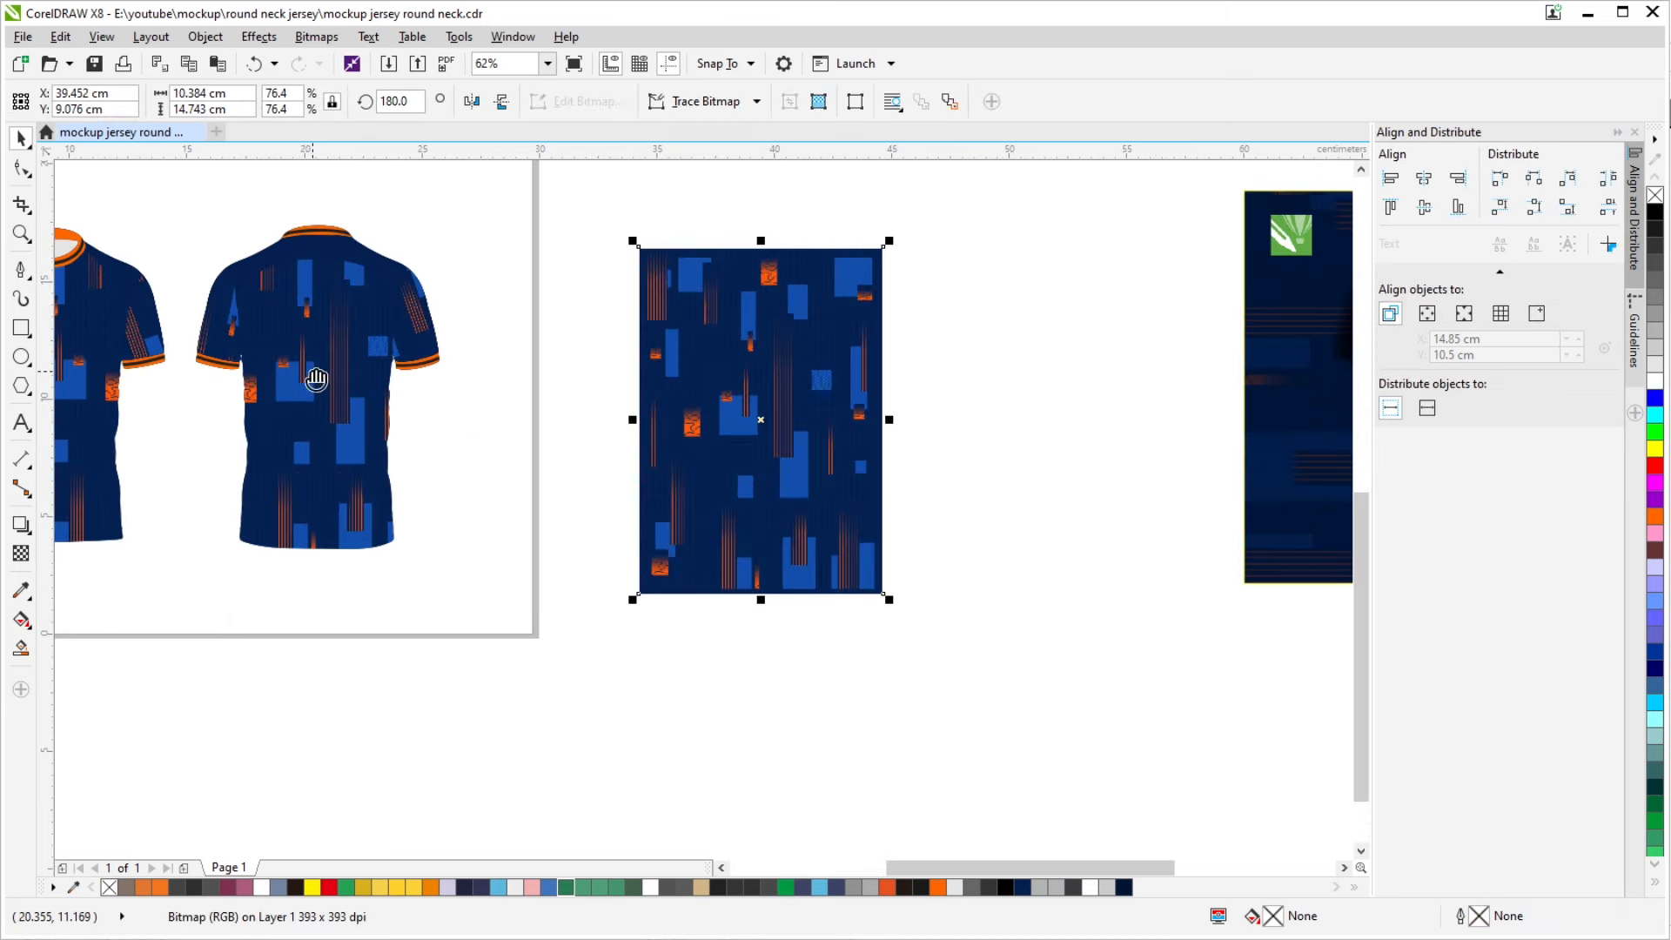
Extract the pattern bitmaps from the back and front jersey bodies on the page and delete them, leaving both bodies empty
{"action": "left_click_drag", "start_coordinate": [309, 376], "coordinate": [547, 376]}
{"action": "left_click", "coordinate": [528, 366]}
{"action": "left_click", "coordinate": [549, 526]}
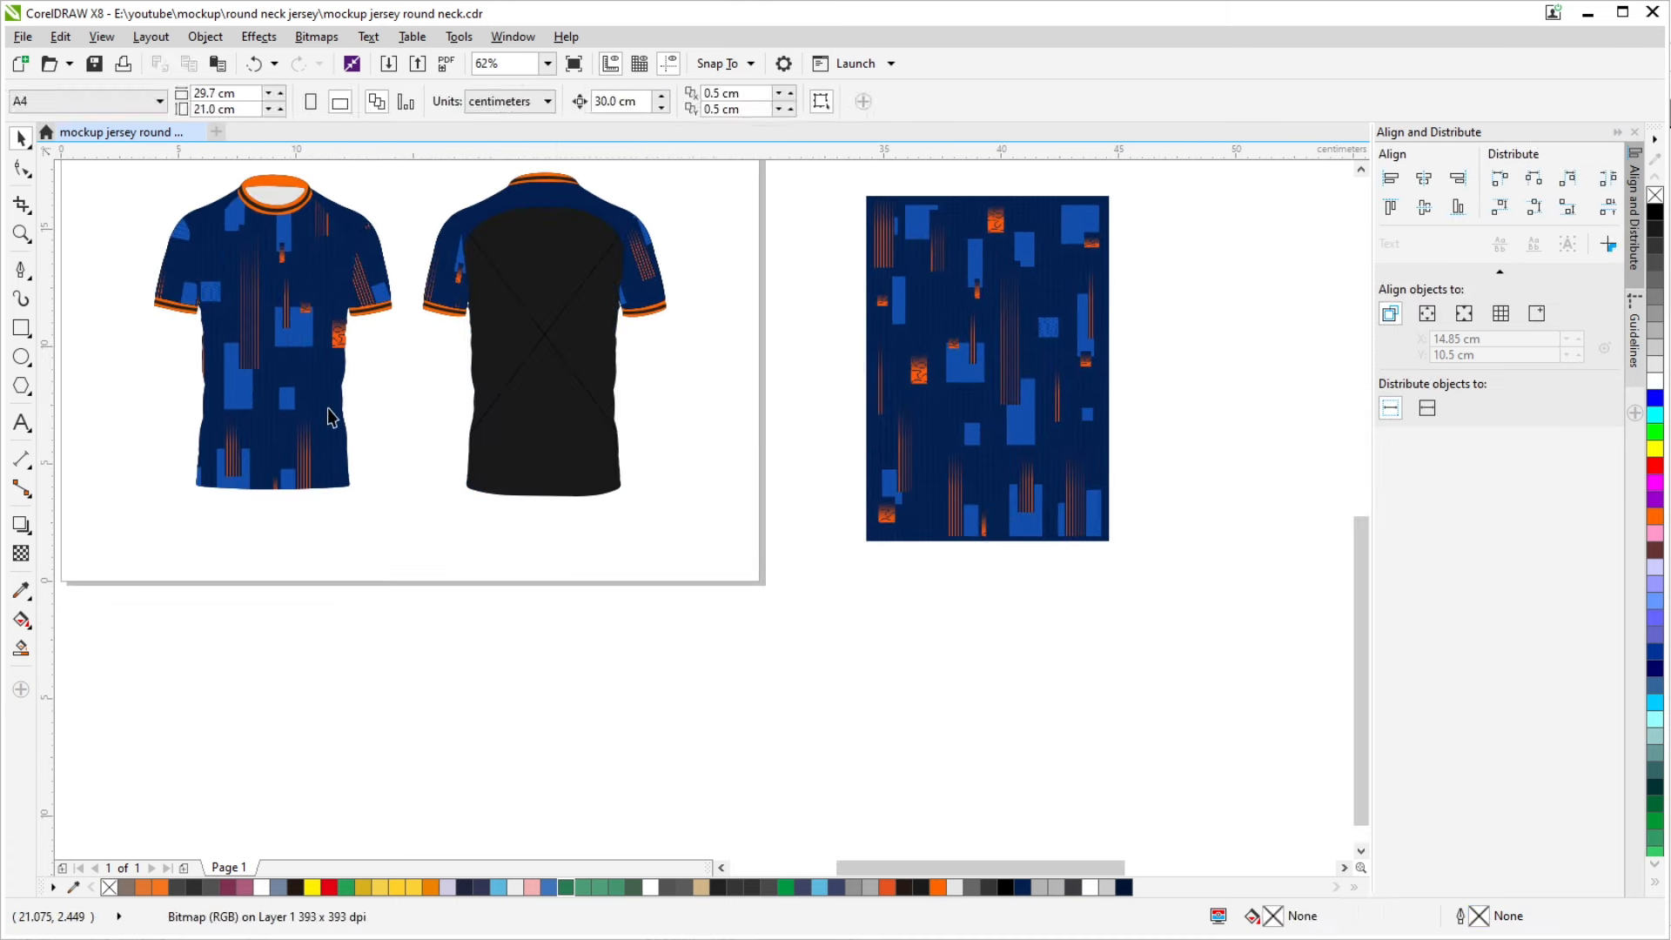
{"action": "left_click", "coordinate": [313, 417]}
{"action": "left_click", "coordinate": [298, 520]}
{"action": "left_click", "coordinate": [597, 583]}
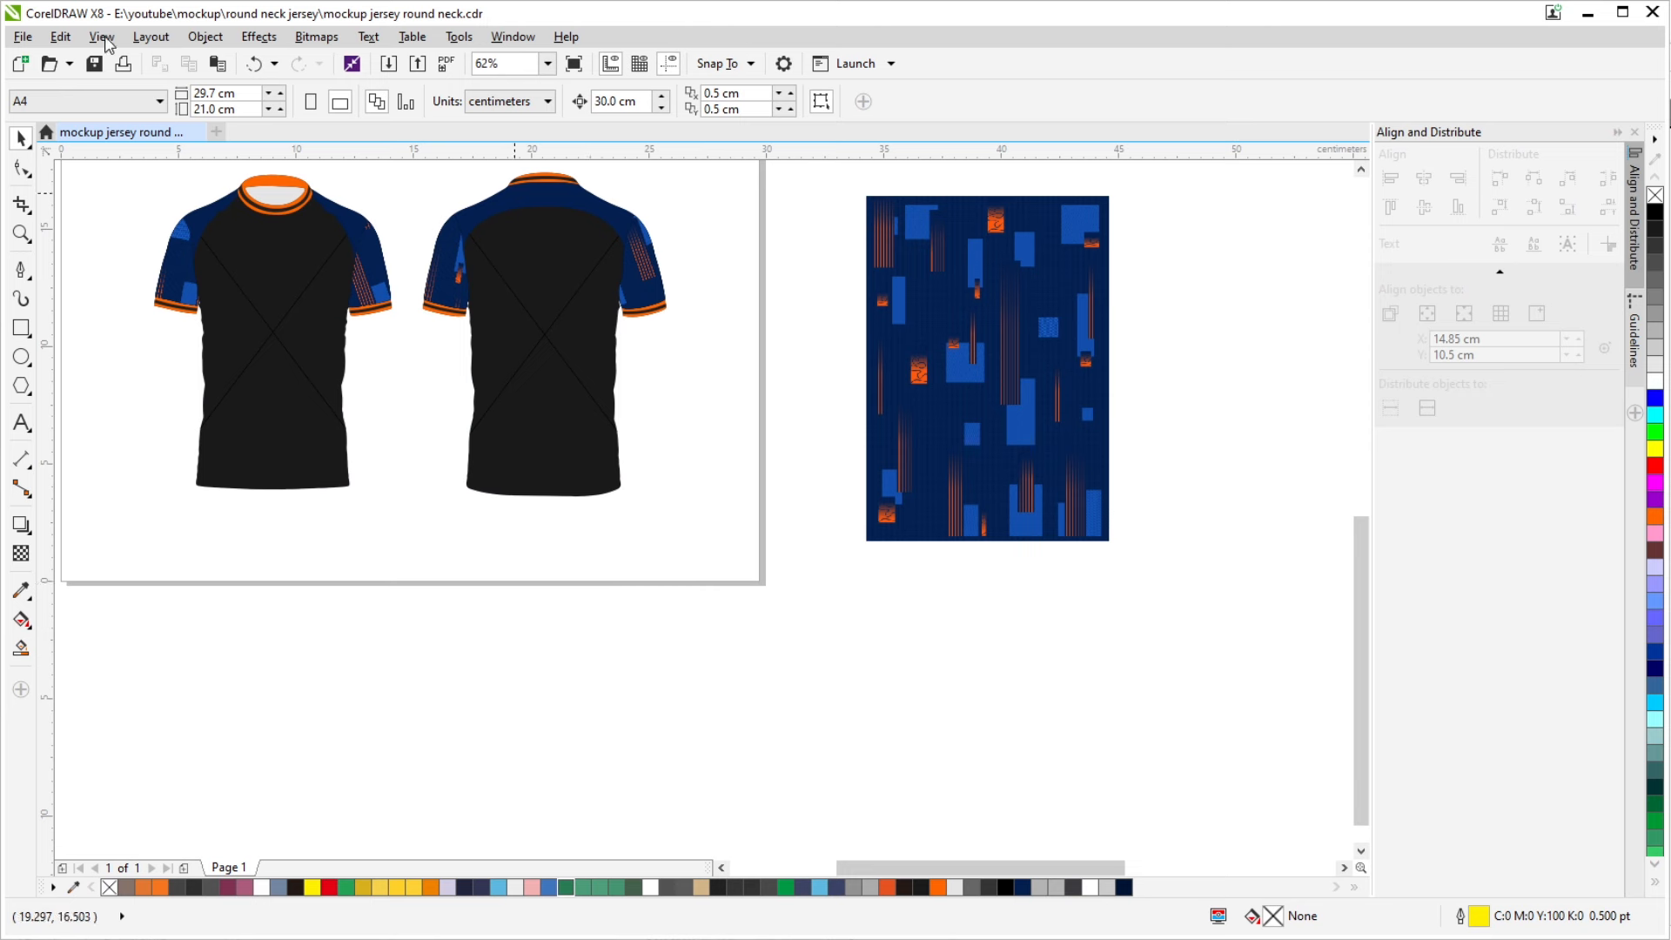
{"action": "left_click", "coordinate": [1023, 338]}
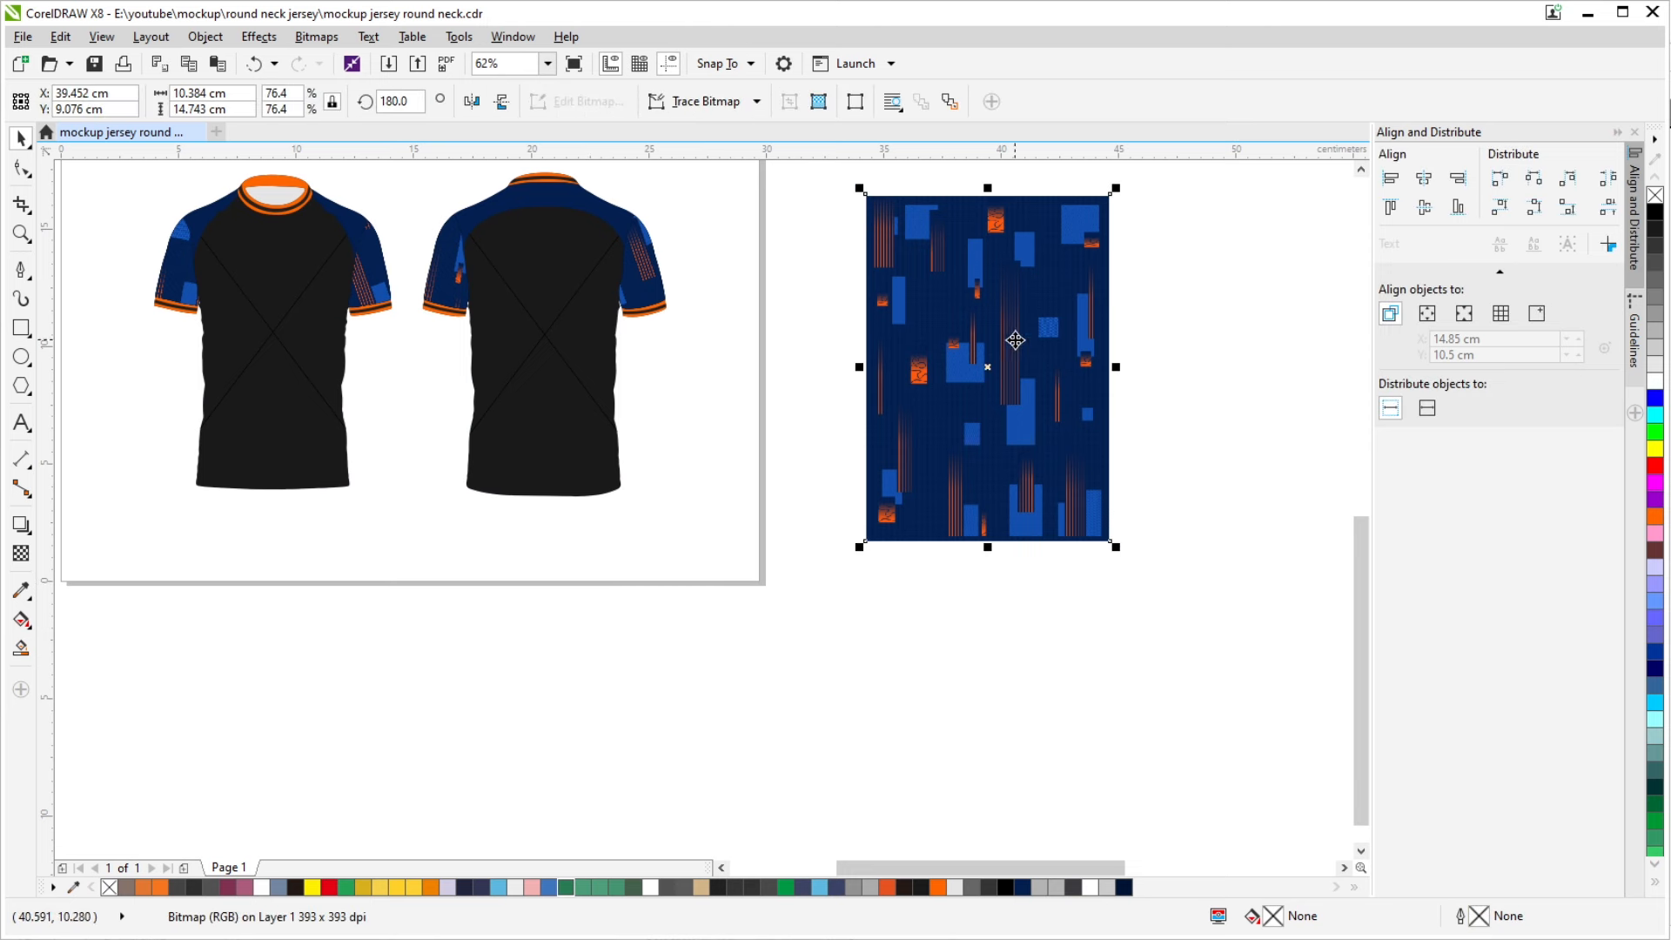
{"action": "key", "text": "ctrl+b"}
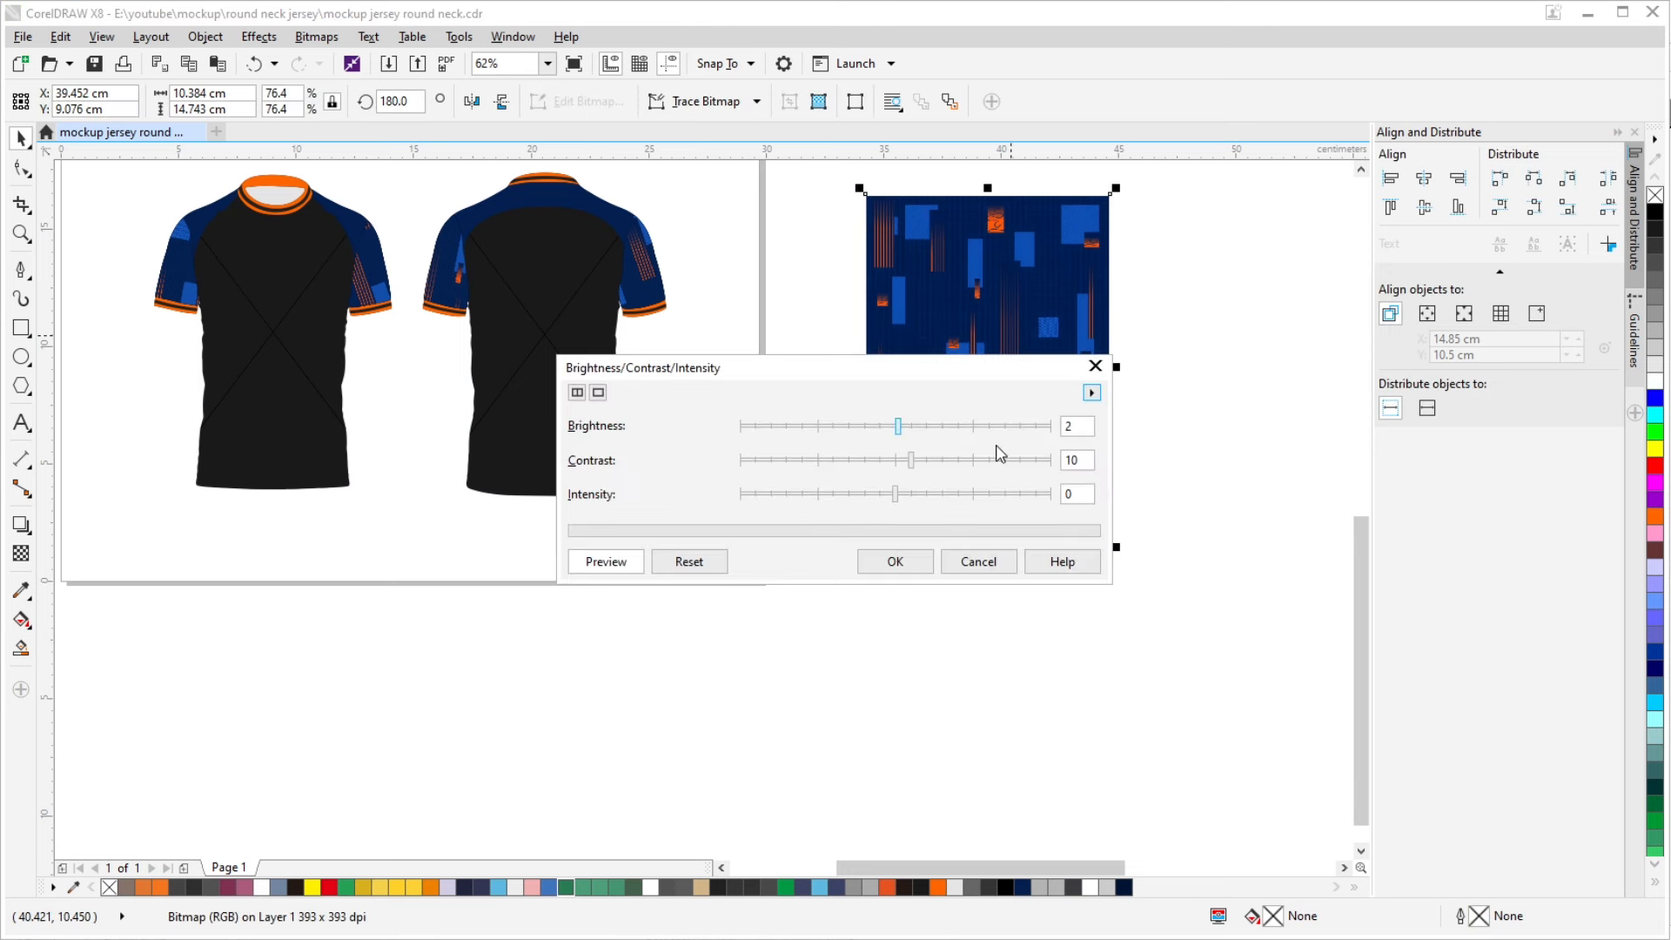
{"action": "left_click", "coordinate": [973, 567]}
{"action": "left_click", "coordinate": [300, 37]}
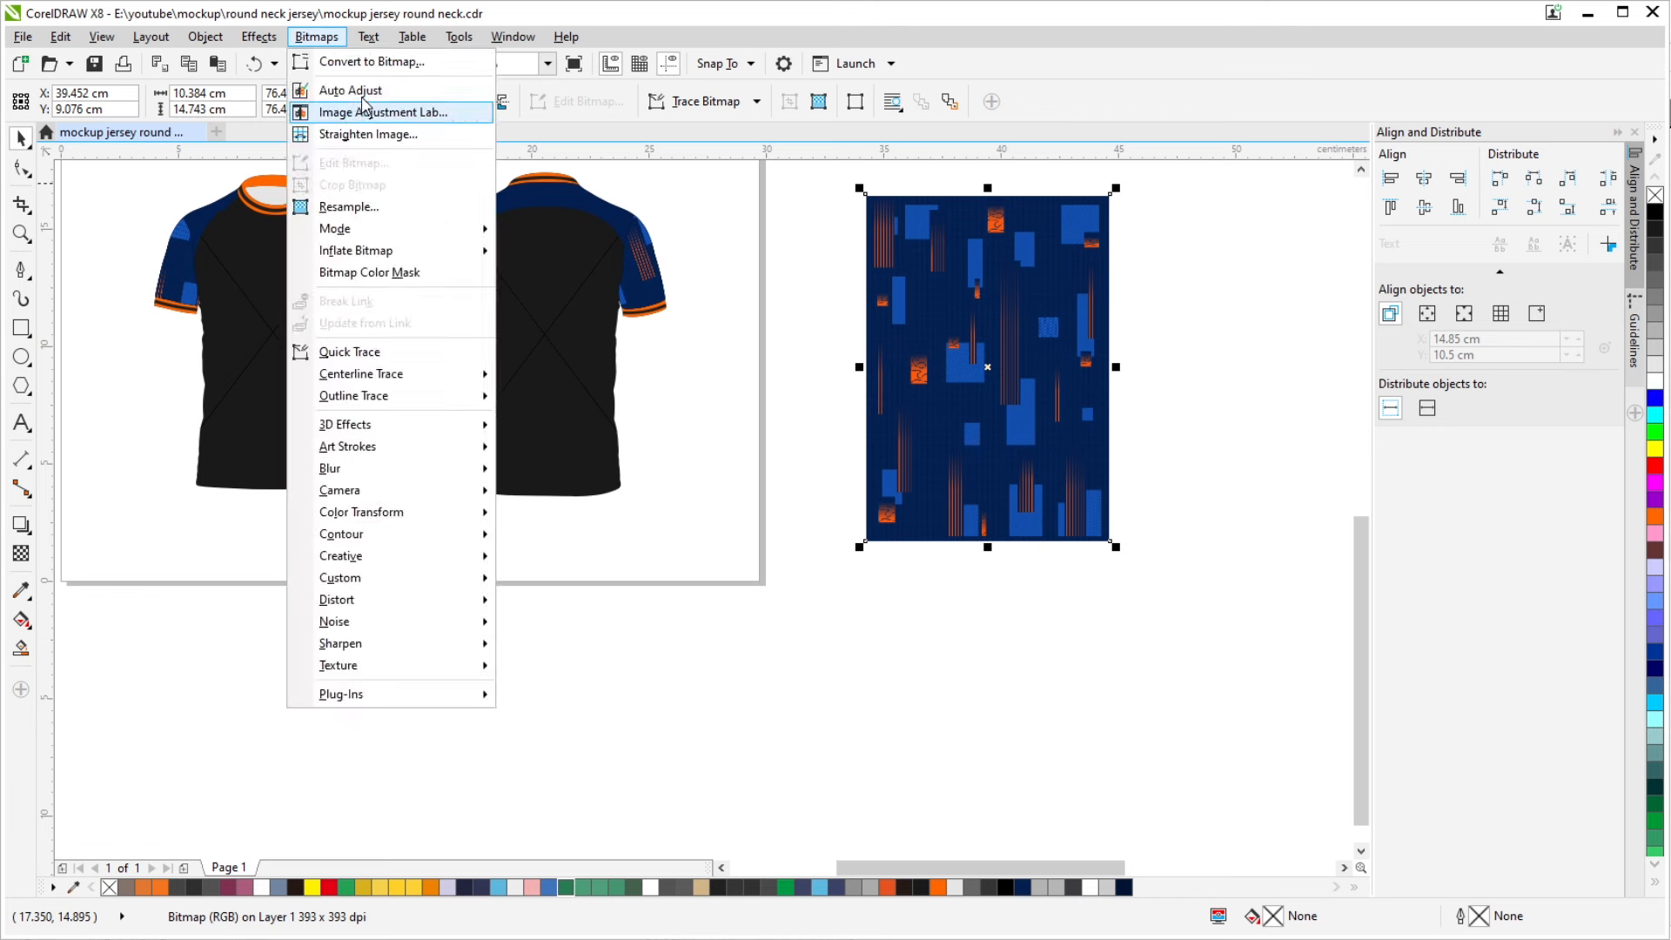
{"action": "left_click", "coordinate": [357, 56]}
{"action": "left_click", "coordinate": [860, 584]}
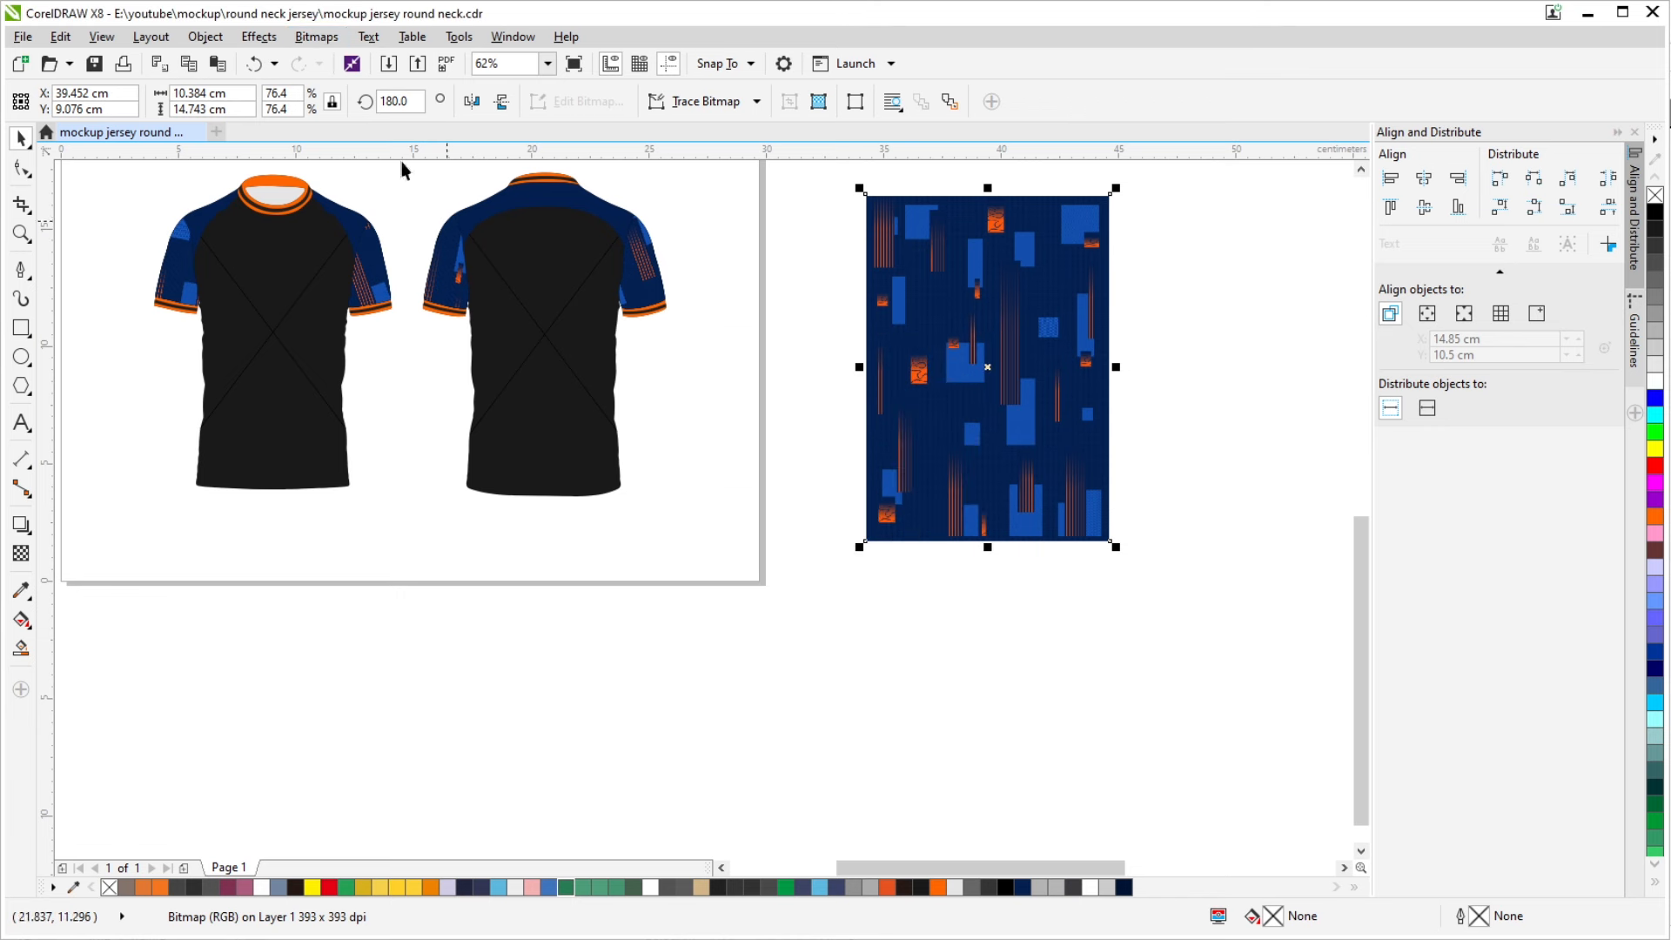
Convert the pattern bitmap beside the page to grayscale mode
{"action": "left_click", "coordinate": [316, 37]}
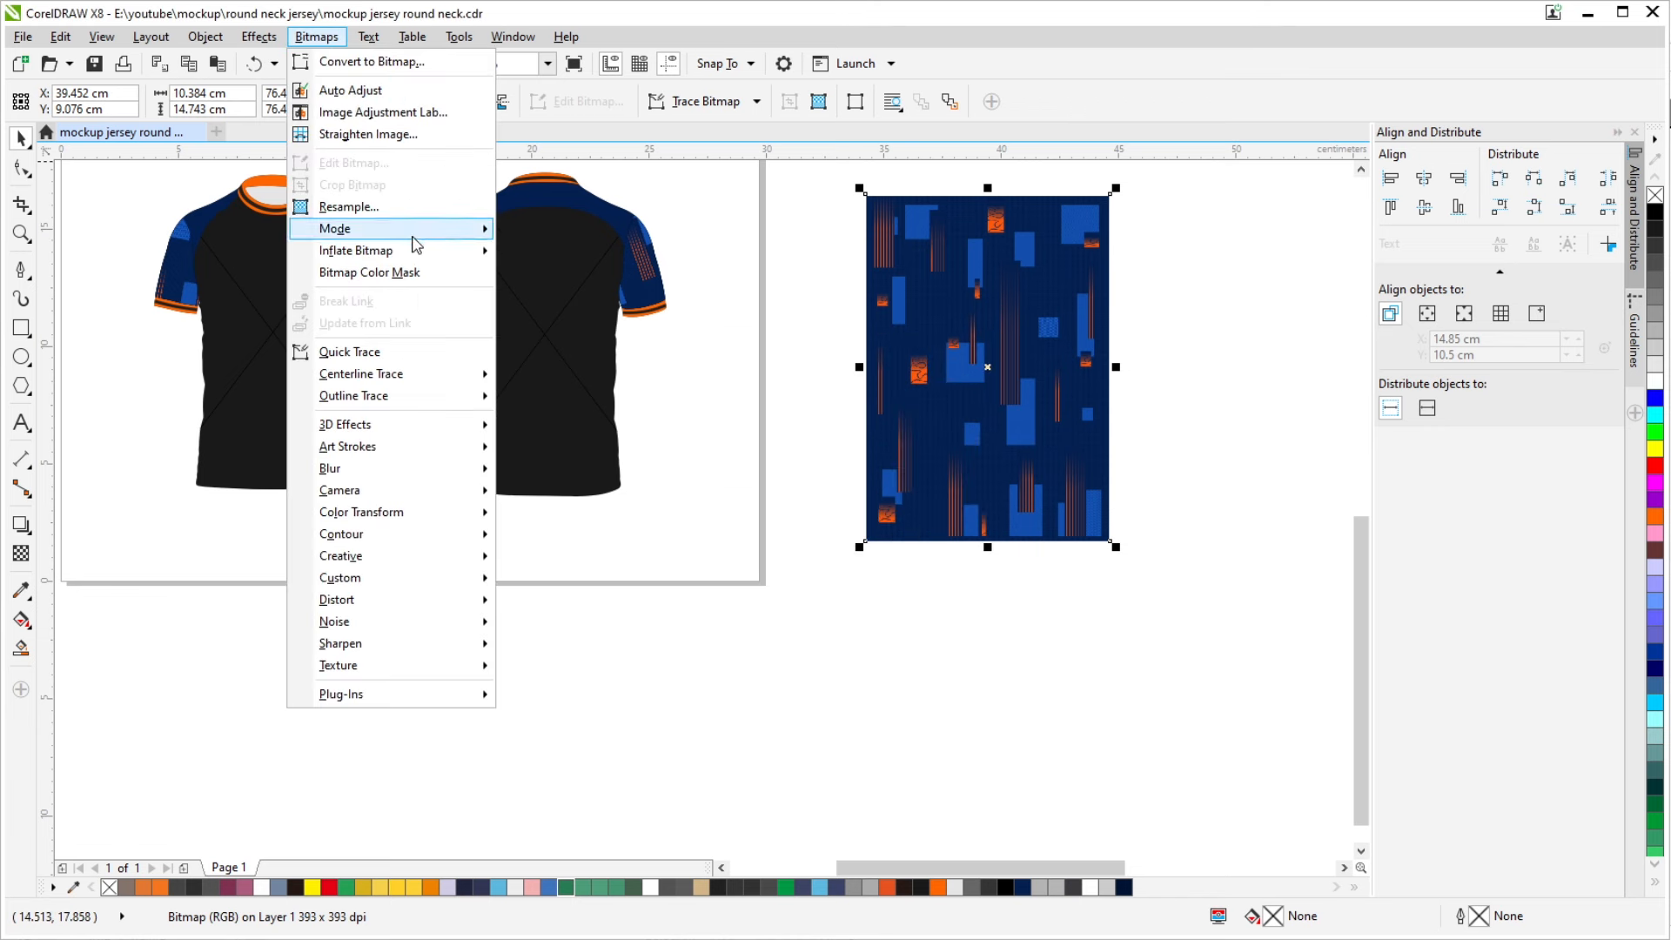
{"action": "mouse_move", "coordinate": [411, 230]}
{"action": "left_click", "coordinate": [549, 253]}
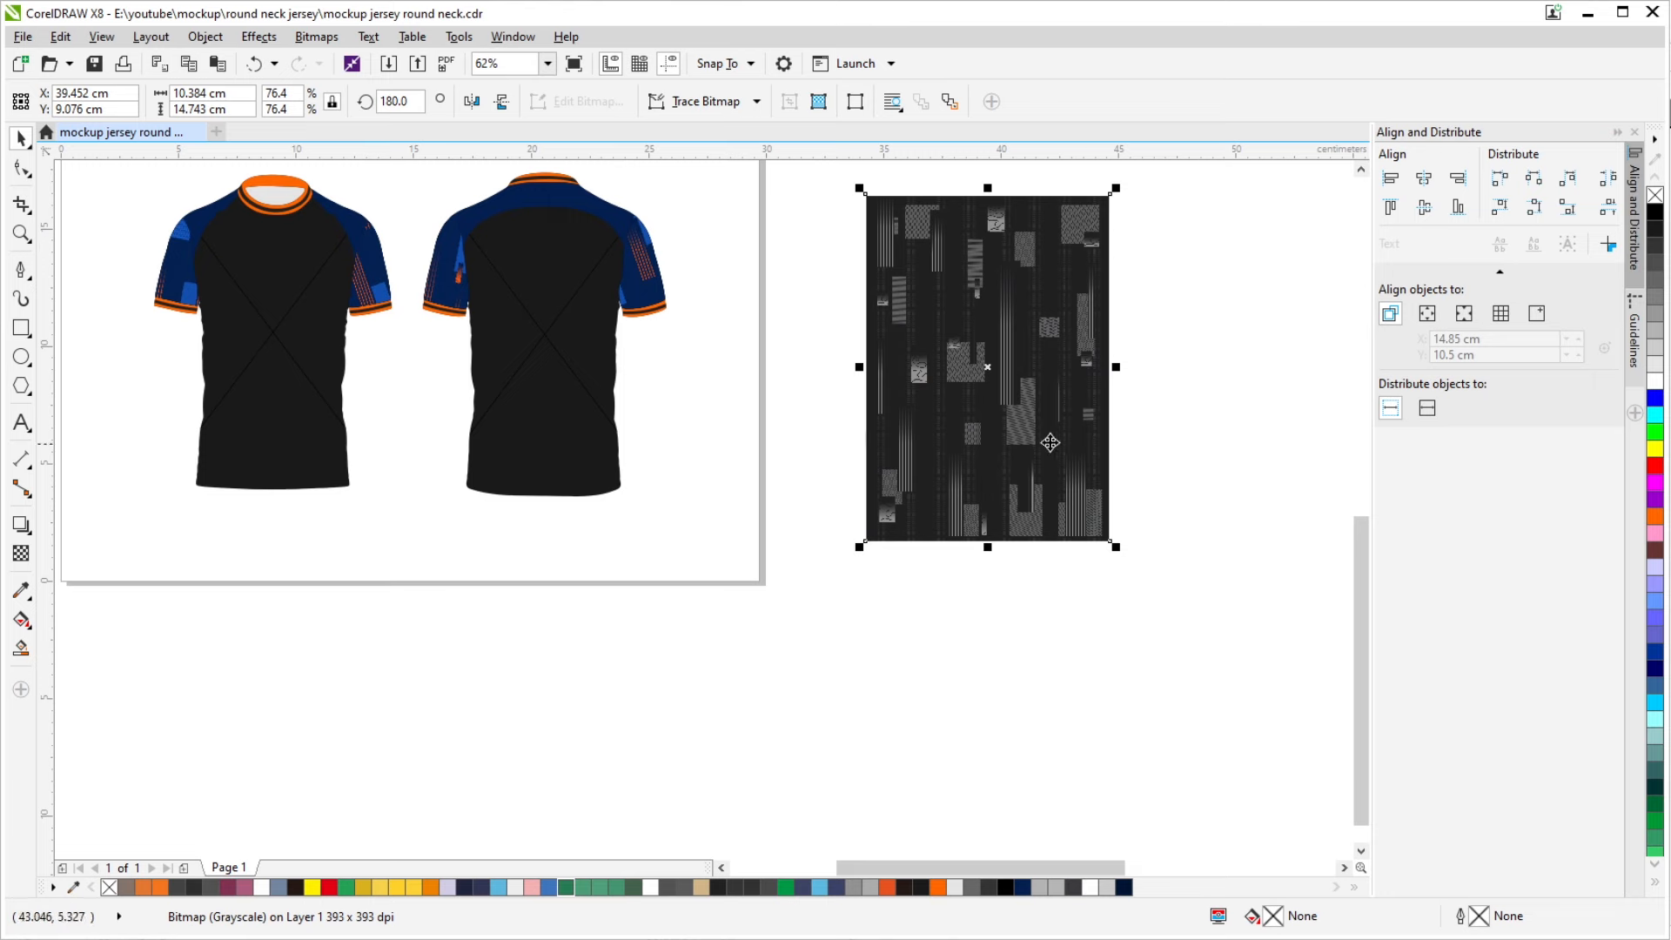
{"action": "scroll", "coordinate": [984, 314], "scroll_direction": "up", "scroll_amount": 2}
{"action": "scroll", "coordinate": [984, 314], "scroll_direction": "down", "scroll_amount": 2}
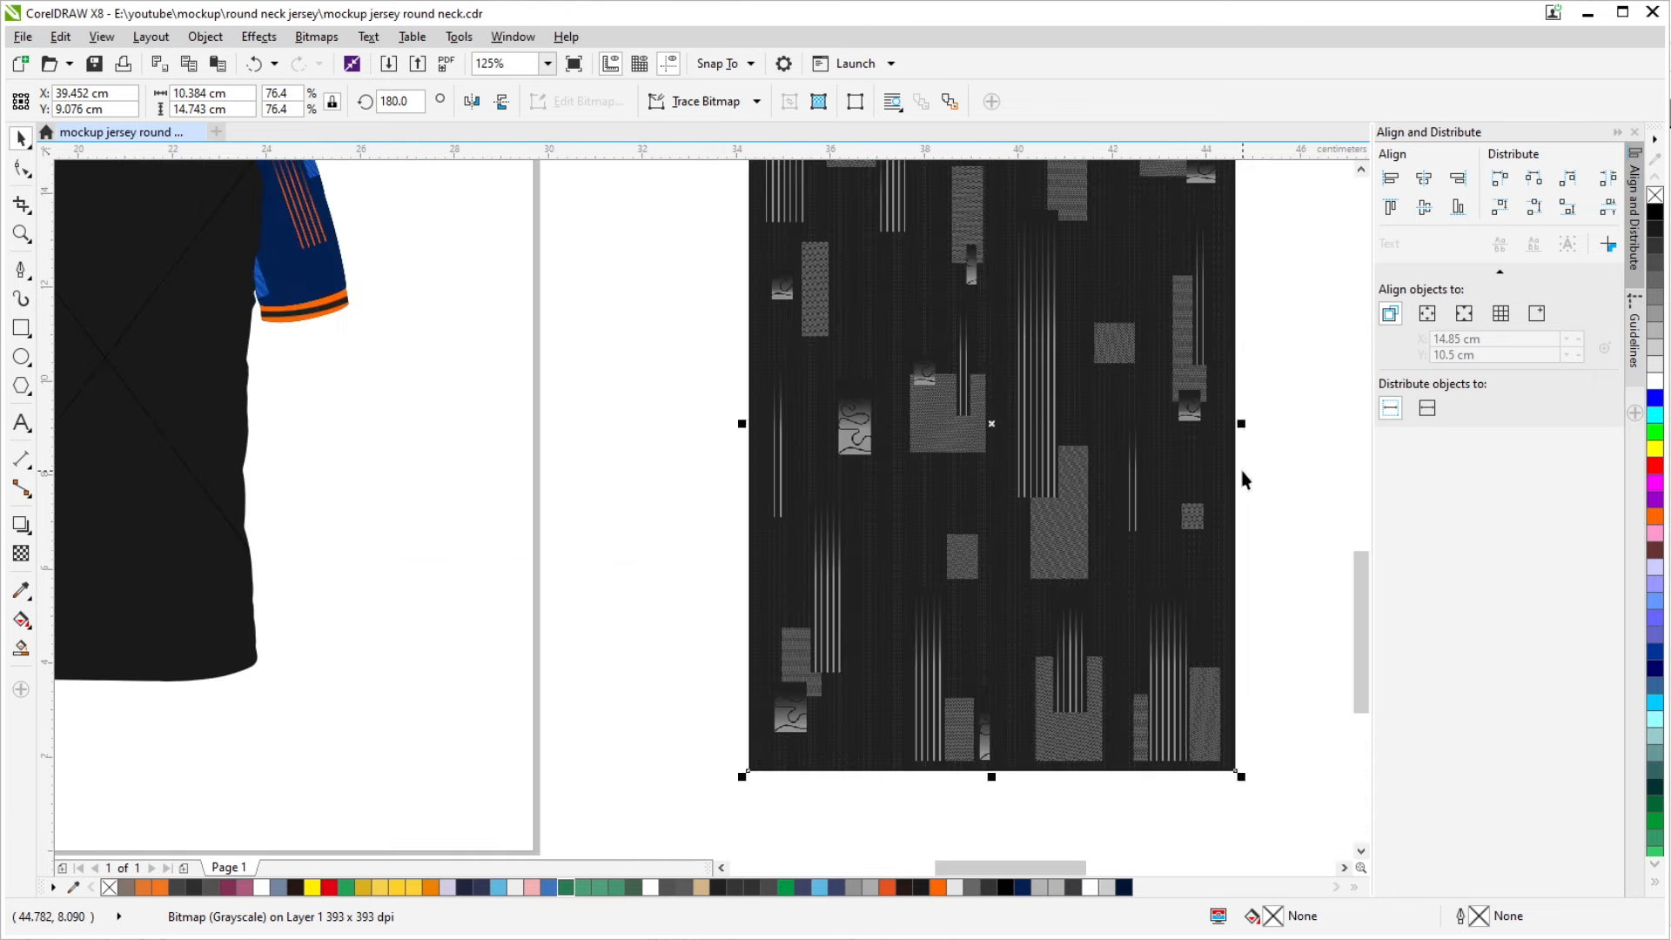
PowerClip the grayscale bitmap inside the back jersey body and place a copy of the filled shape beside the page
{"action": "right_click", "coordinate": [997, 415]}
{"action": "left_click", "coordinate": [1074, 424]}
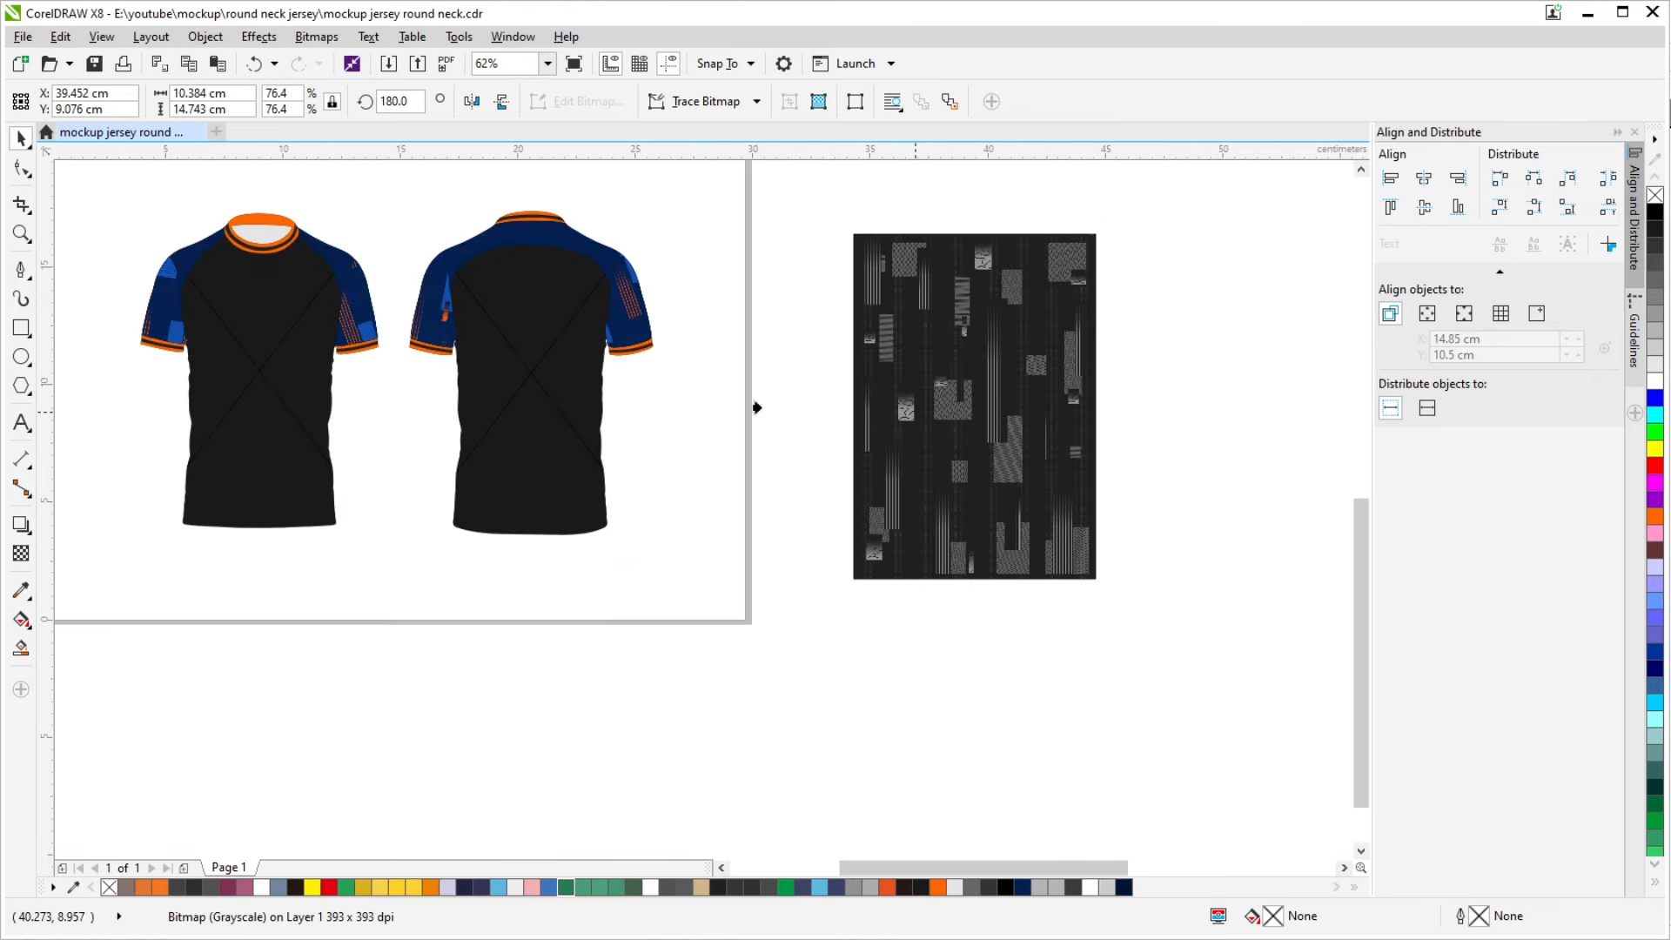
{"action": "left_click", "coordinate": [609, 392]}
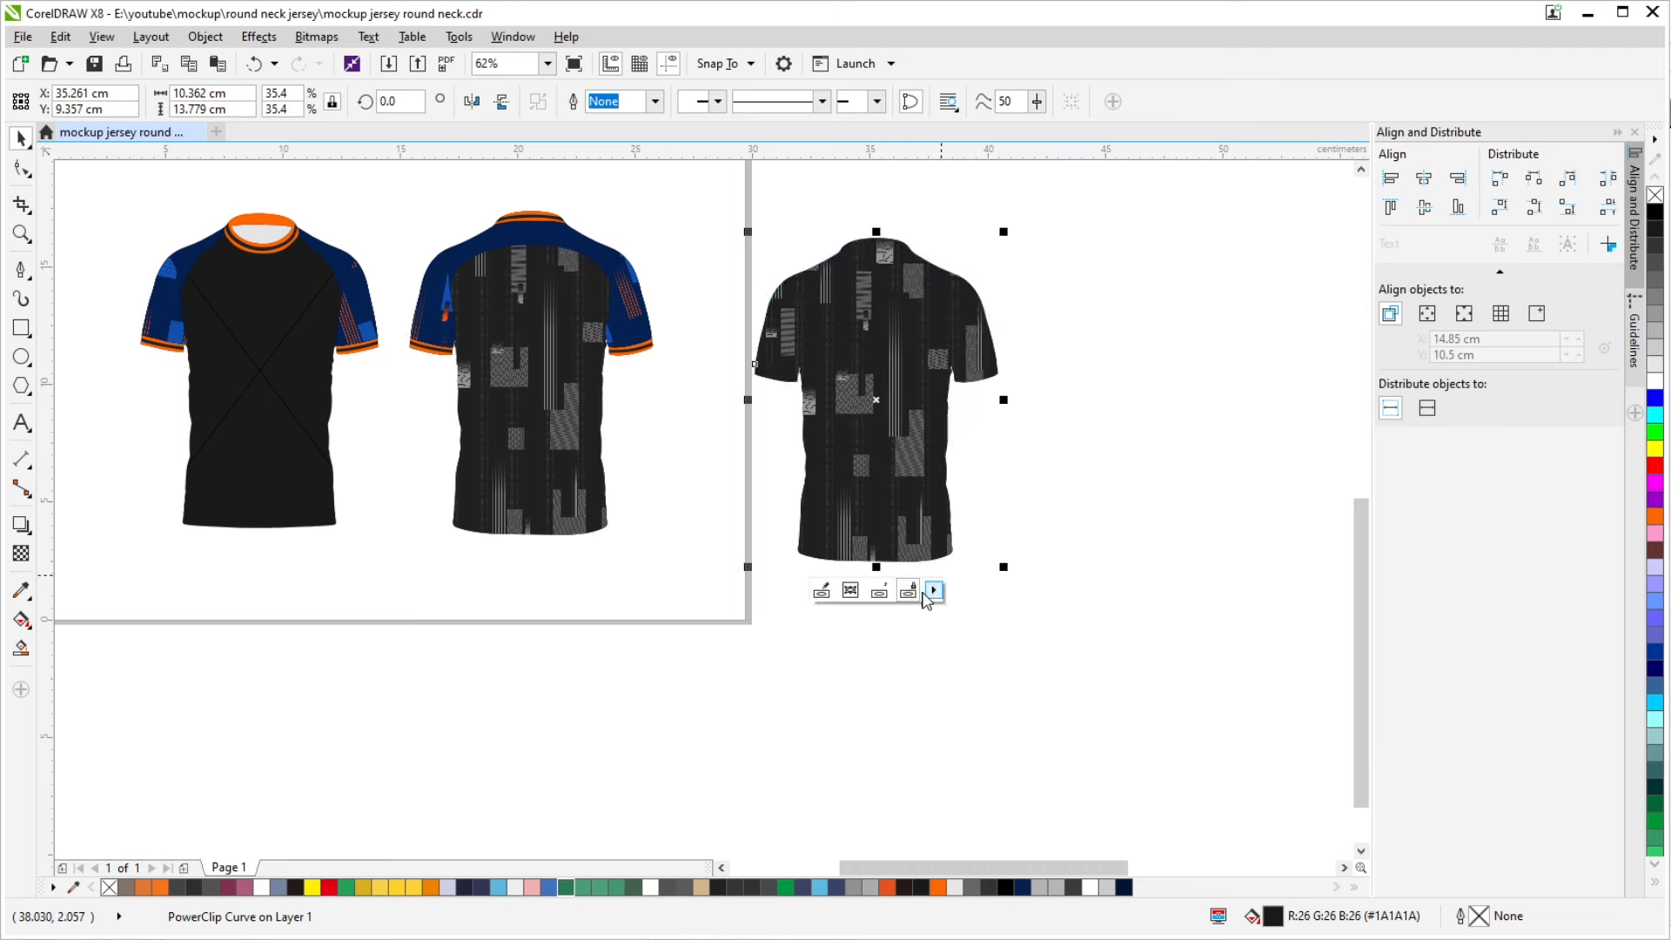
Extract the grayscale bitmap from the jersey copy beside the page and PowerClip it inside the front jersey body
{"action": "left_click", "coordinate": [882, 594]}
{"action": "right_click", "coordinate": [942, 330]}
{"action": "left_click", "coordinate": [960, 339]}
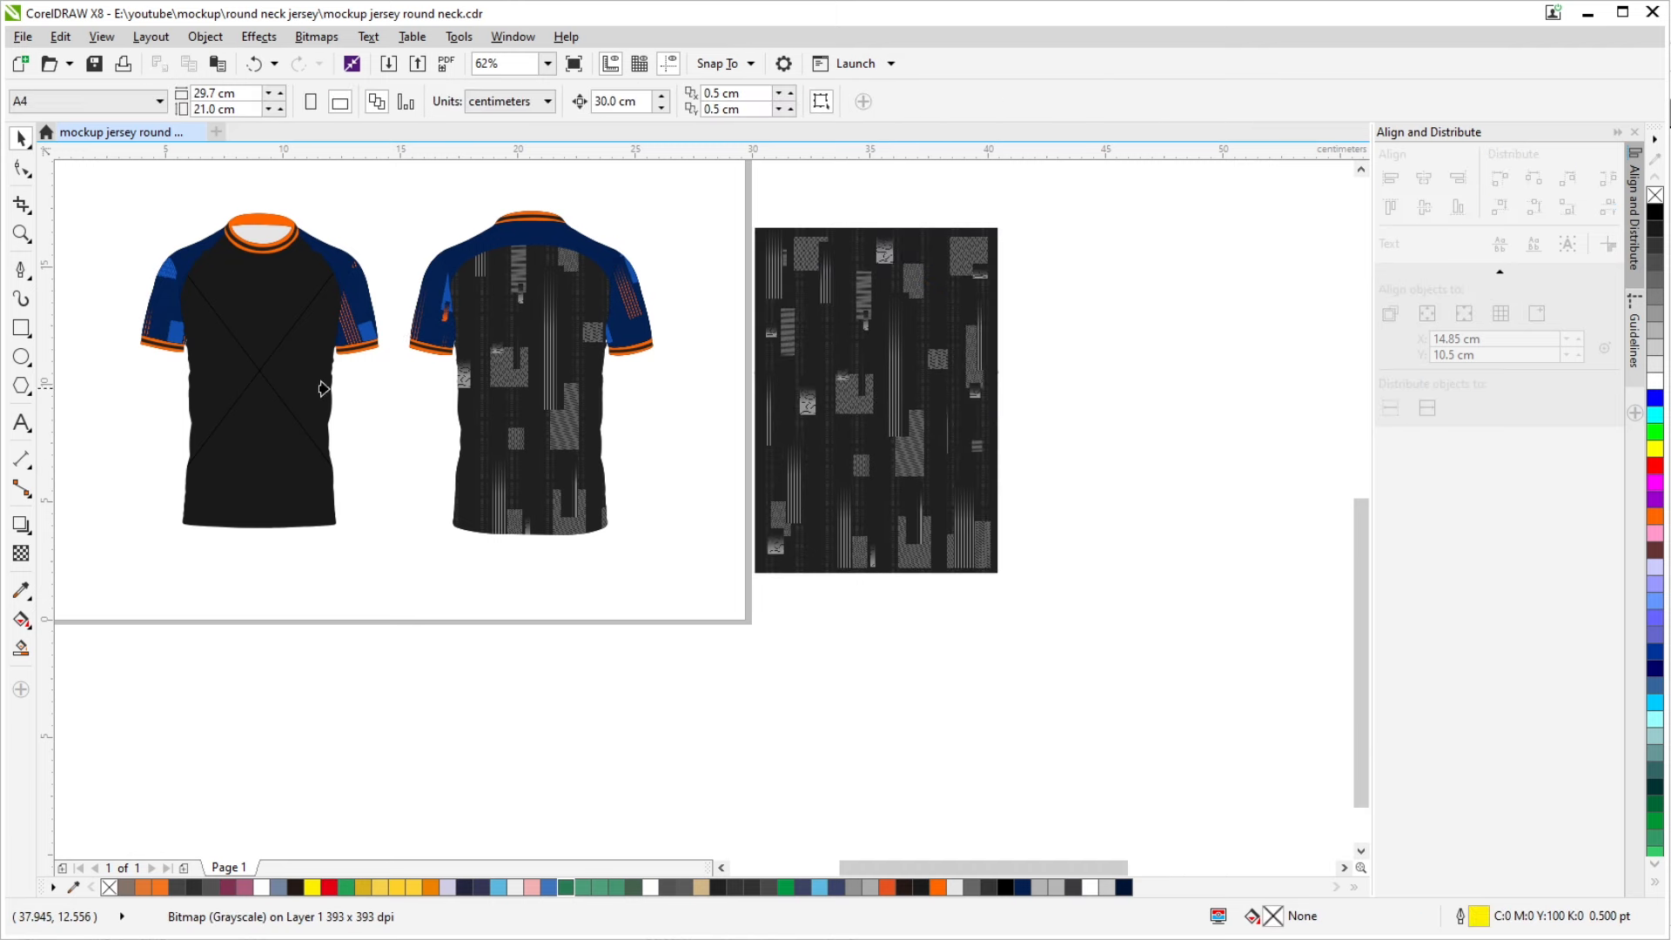
{"action": "left_click", "coordinate": [322, 387]}
Extract the blue pattern bitmap from the right sleeve of the back jersey
{"action": "left_click", "coordinate": [661, 354]}
{"action": "left_click", "coordinate": [619, 320]}
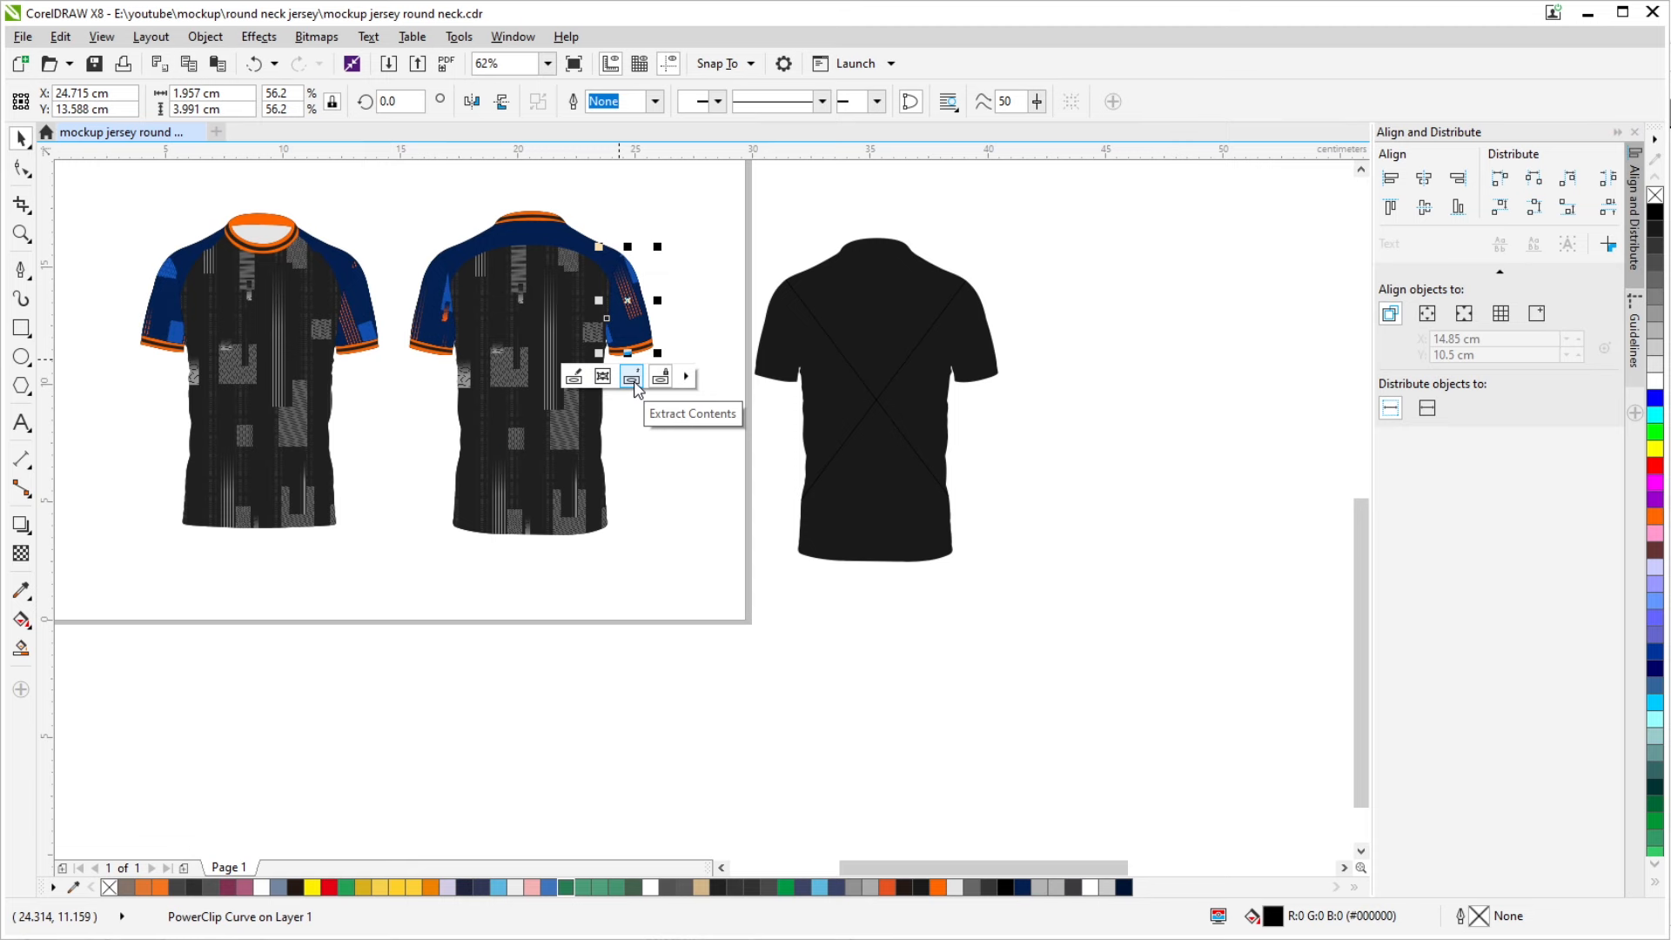
{"action": "left_click", "coordinate": [632, 378]}
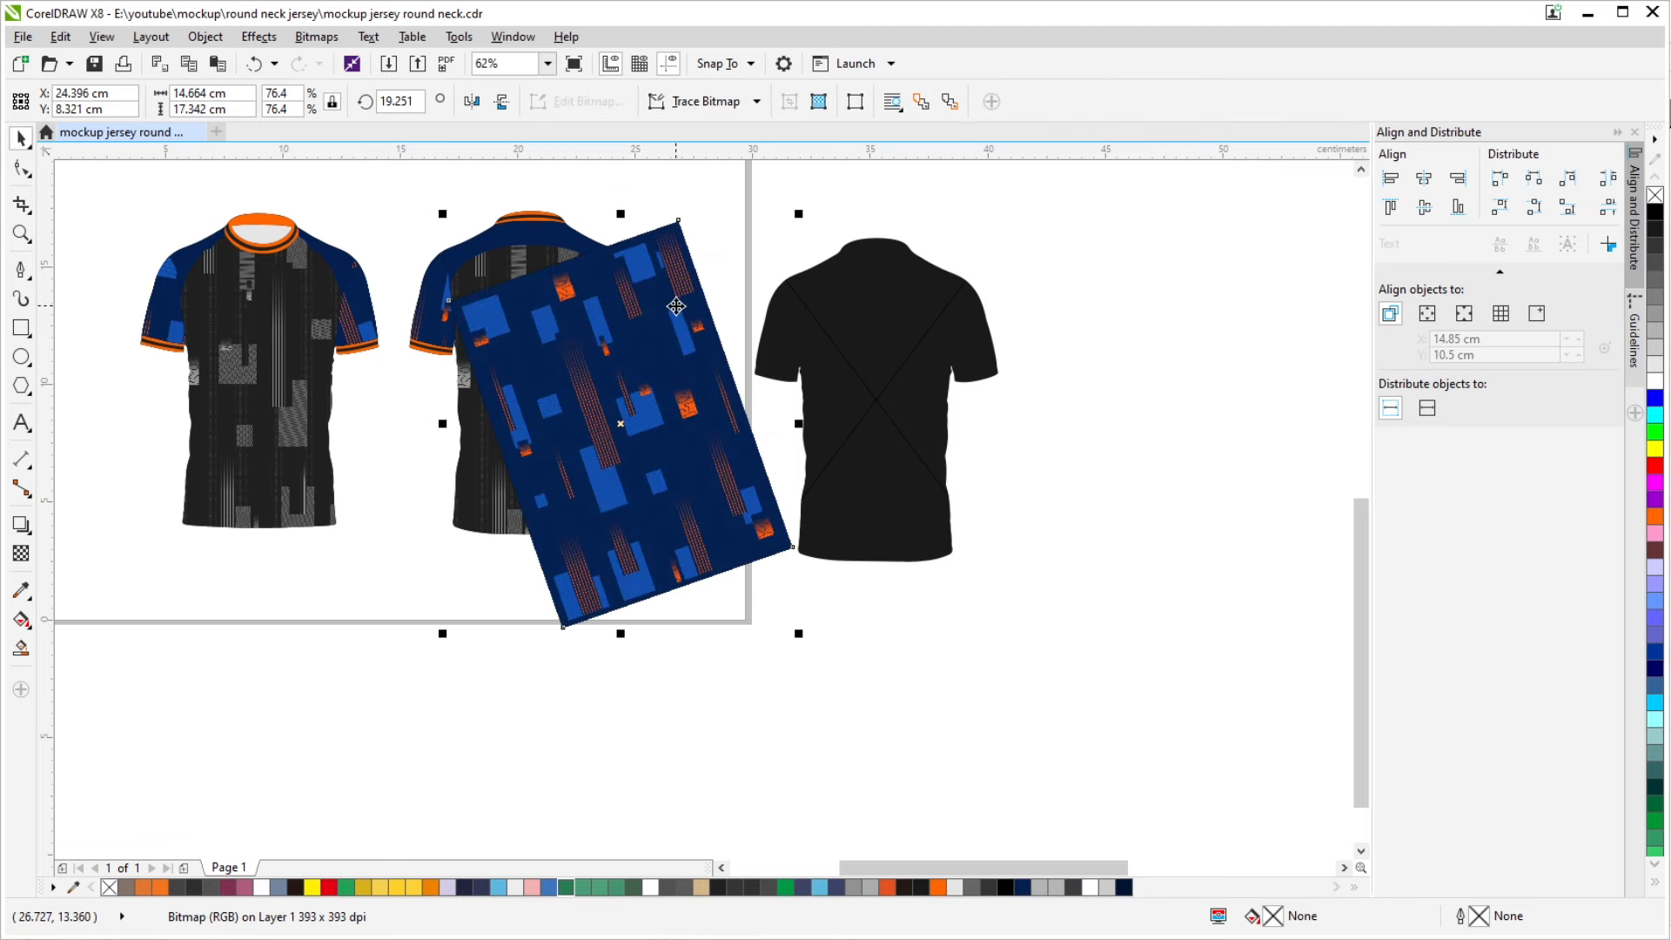
Try moving the extracted blue pattern onto the empty black jersey beside the page, and undo the attempt
{"action": "left_click_drag", "start_coordinate": [677, 306], "coordinate": [891, 305]}
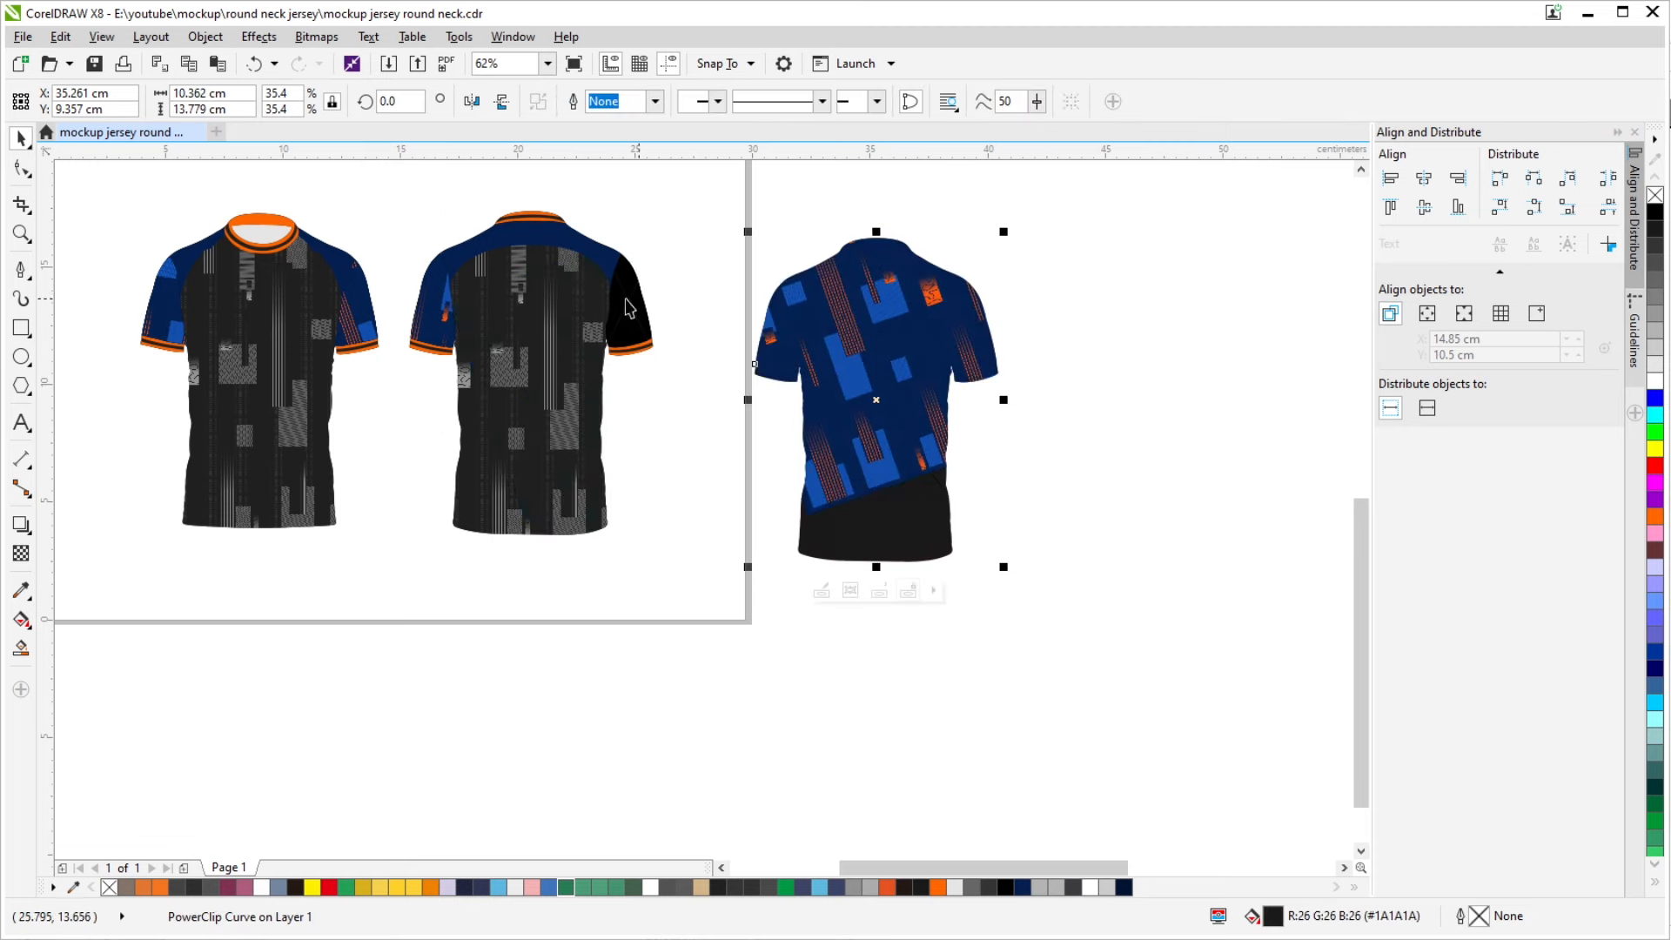
{"action": "key", "text": "ctrl+z"}
{"action": "key", "text": "ctrl+z"}
{"action": "key", "text": "ctrl+z"}
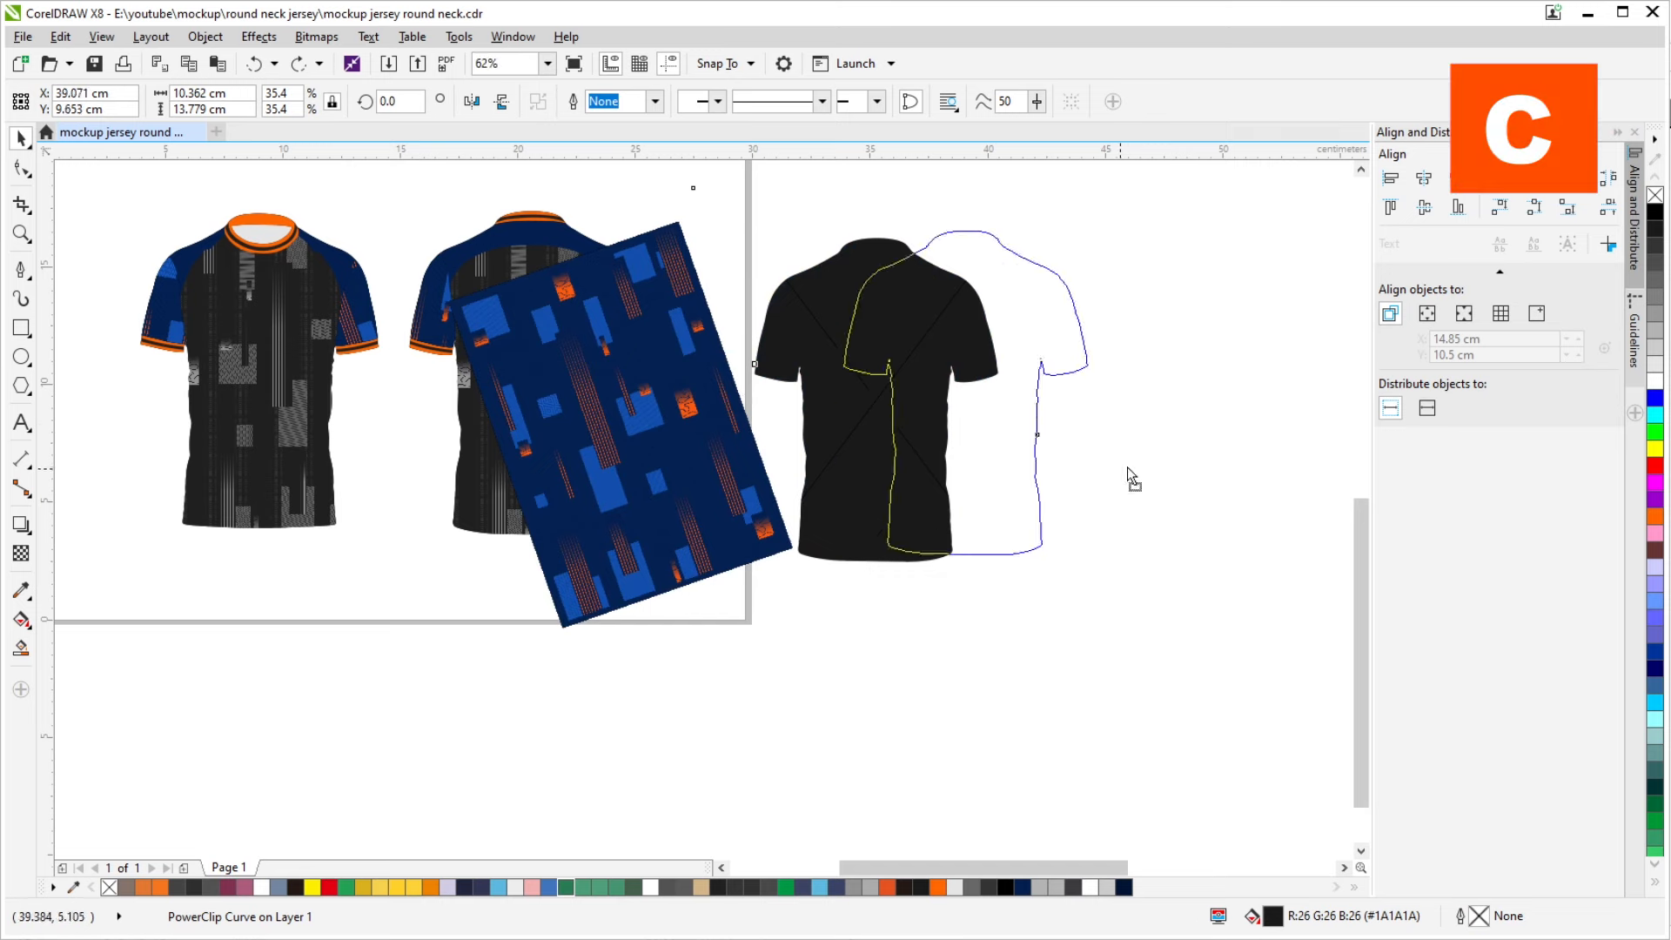
Move the extracted blue sleeve pattern off the back jersey, rotate it nearly upright, and delete it
{"action": "left_click_drag", "start_coordinate": [678, 420], "coordinate": [852, 368]}
{"action": "left_click", "coordinate": [850, 368]}
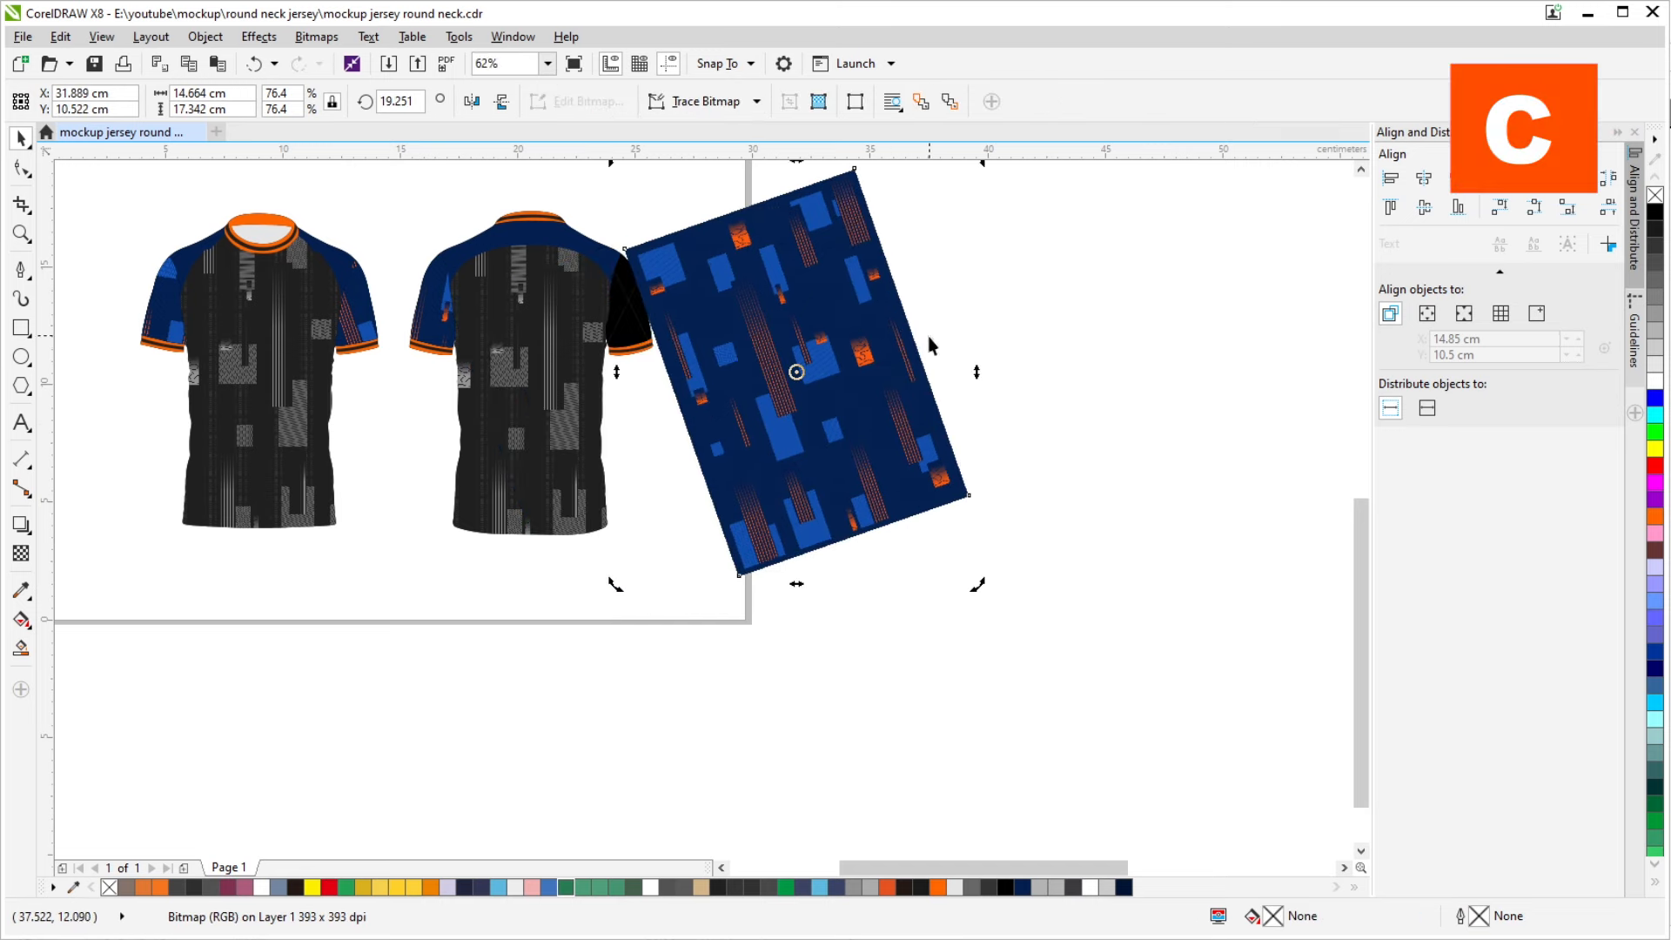
{"action": "left_click_drag", "start_coordinate": [935, 189], "coordinate": [883, 251]}
{"action": "left_click_drag", "start_coordinate": [982, 319], "coordinate": [952, 271]}
{"action": "left_click", "coordinate": [950, 271]}
{"action": "scroll", "coordinate": [718, 322], "scroll_direction": "up", "scroll_amount": 1}
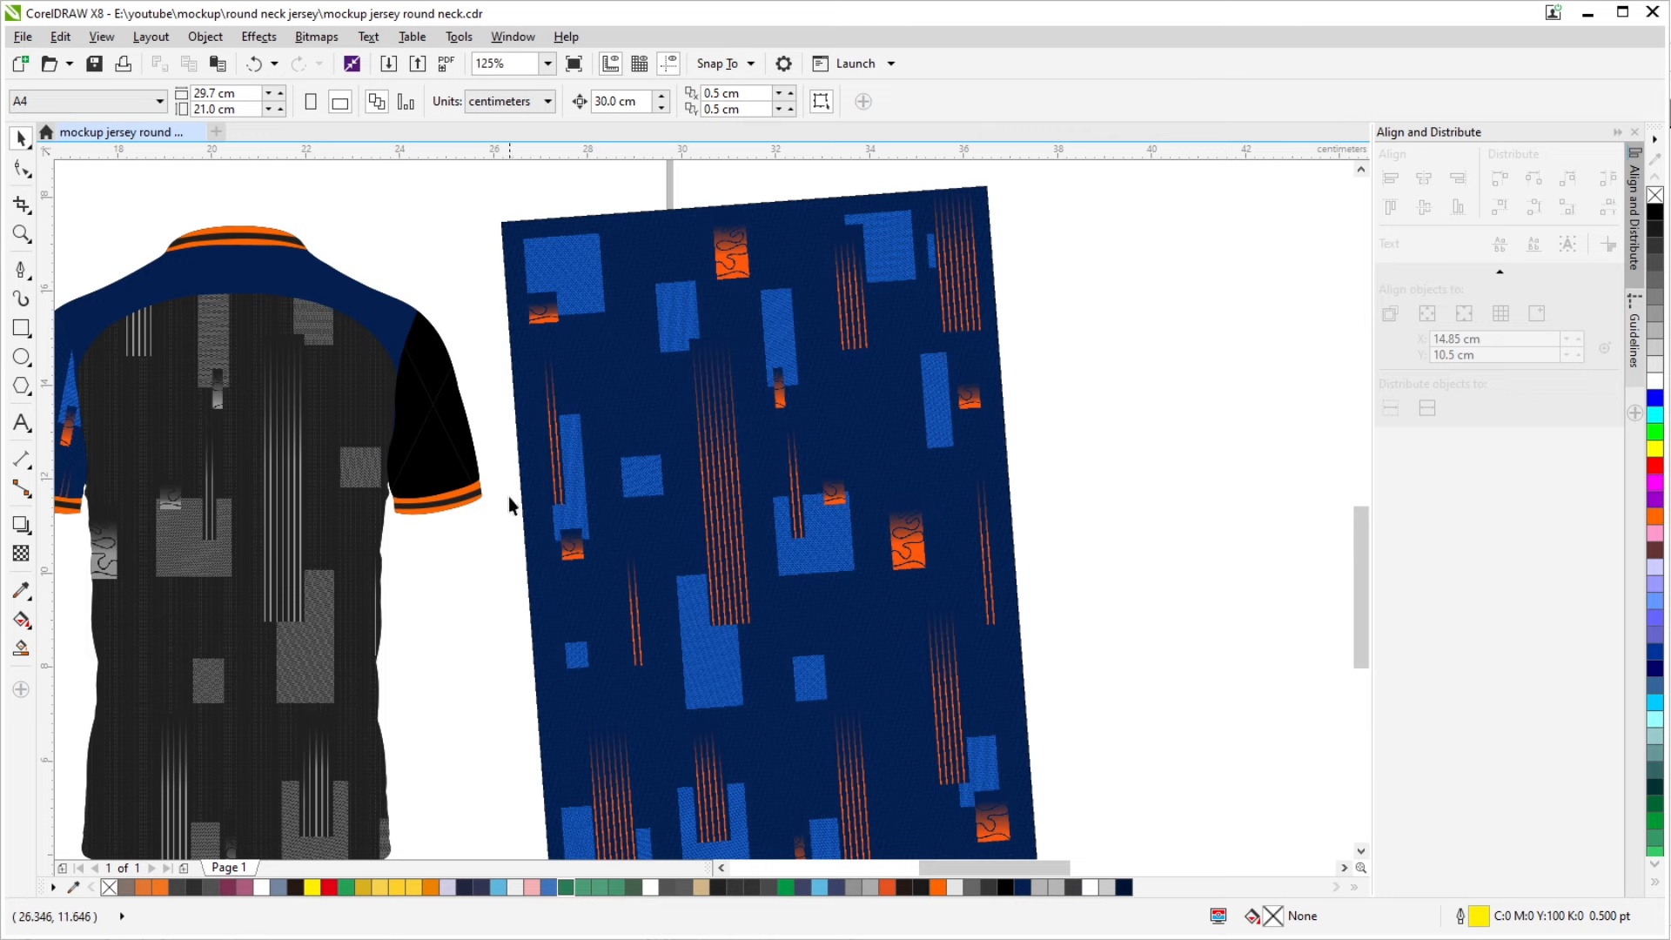
{"action": "left_click", "coordinate": [723, 344]}
{"action": "key", "text": "Delete"}
Extract the grayscale bitmap from a copy of the back jersey body and duplicate it beside the page
{"action": "scroll", "coordinate": [723, 344], "scroll_direction": "down", "scroll_amount": 1}
{"action": "left_click_drag", "start_coordinate": [519, 416], "coordinate": [996, 413]}
{"action": "right_click", "coordinate": [857, 379]}
{"action": "left_click", "coordinate": [820, 600]}
{"action": "left_click", "coordinate": [809, 399]}
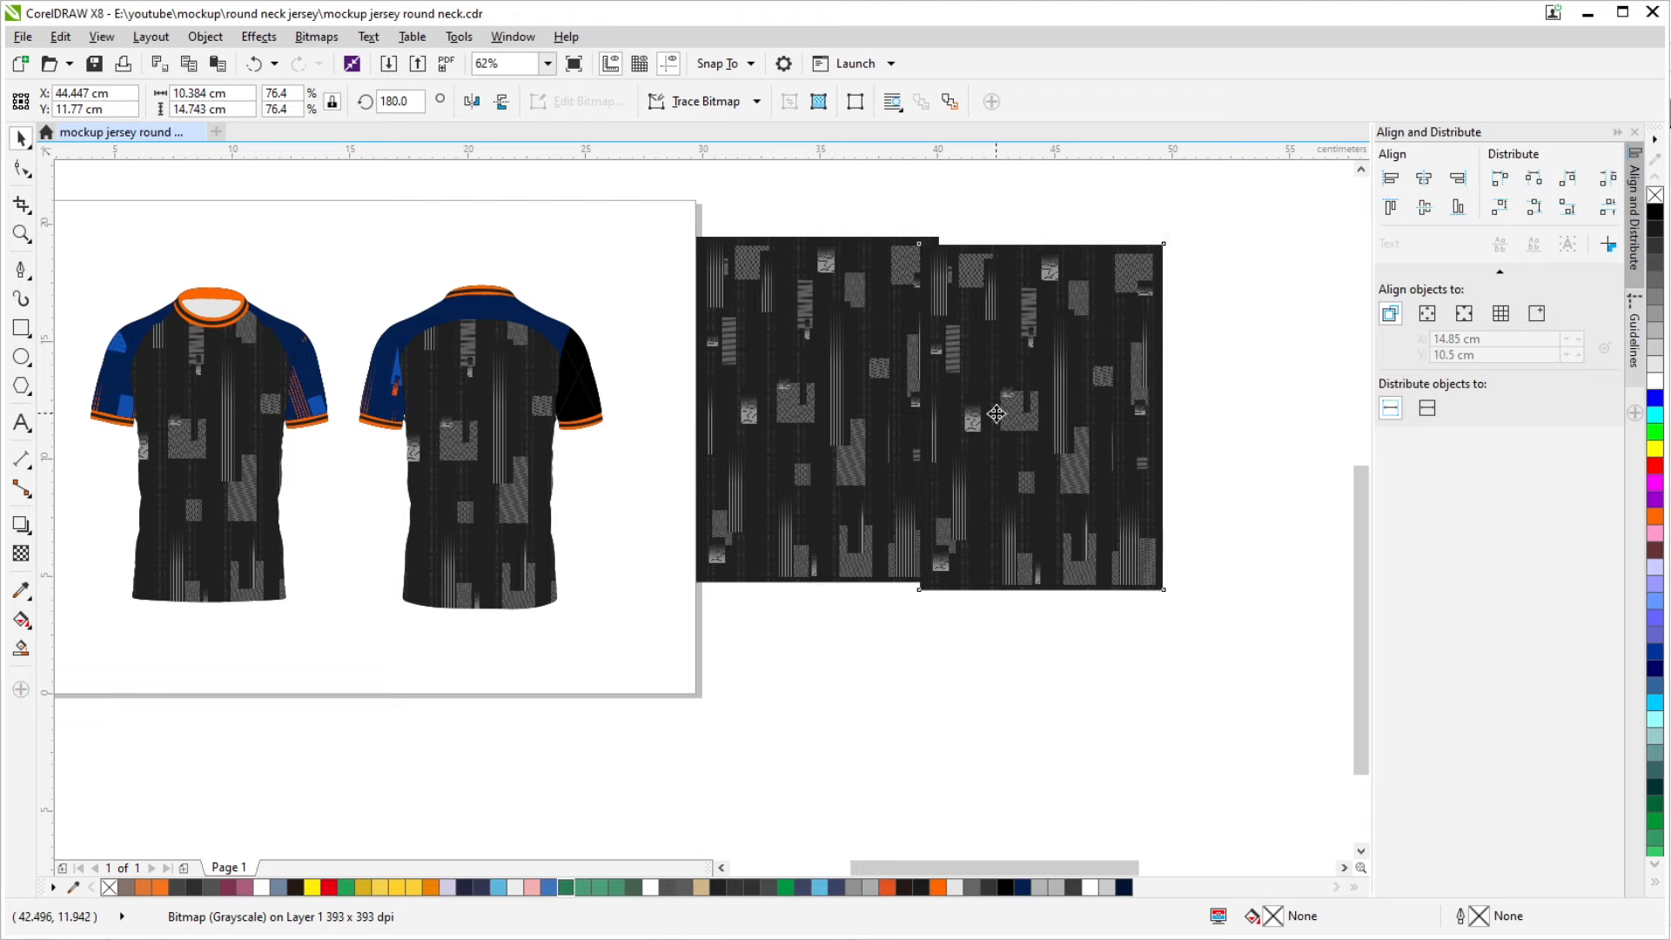
PowerClip the grayscale pattern copy inside the right sleeve of the back jersey and move the shading group onto the jerseys
{"action": "right_click", "coordinate": [1007, 380]}
{"action": "left_click", "coordinate": [1086, 392]}
{"action": "left_click", "coordinate": [578, 381]}
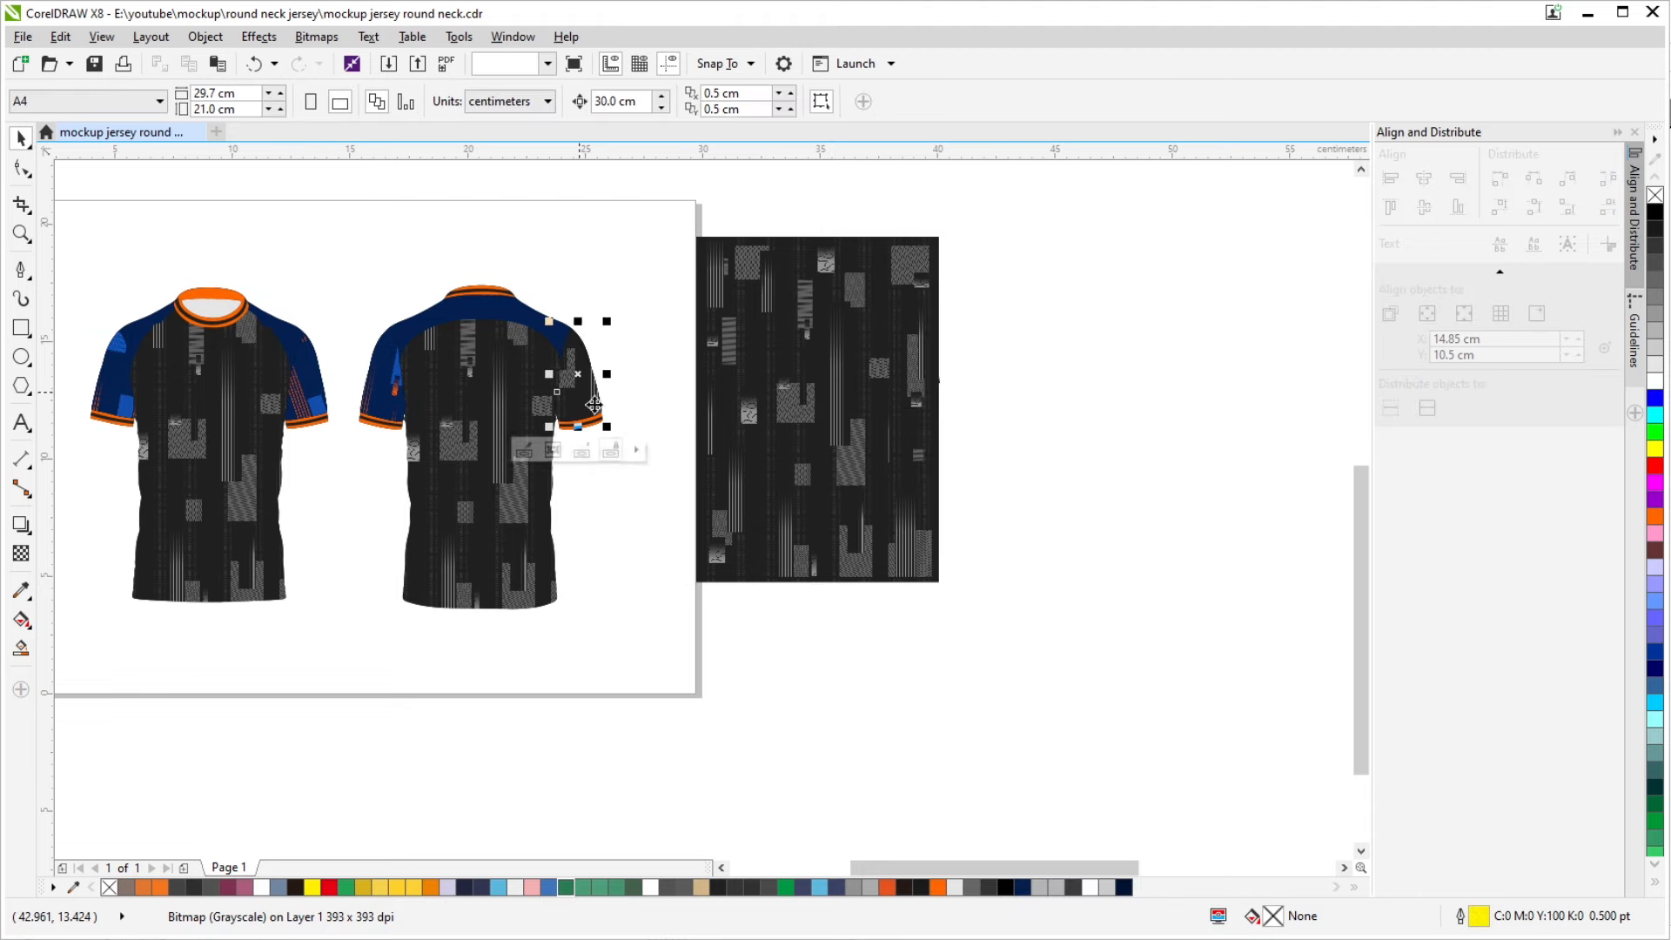
{"action": "scroll", "coordinate": [578, 379], "scroll_direction": "up", "scroll_amount": 2}
{"action": "scroll", "coordinate": [627, 383], "scroll_direction": "down", "scroll_amount": 10}
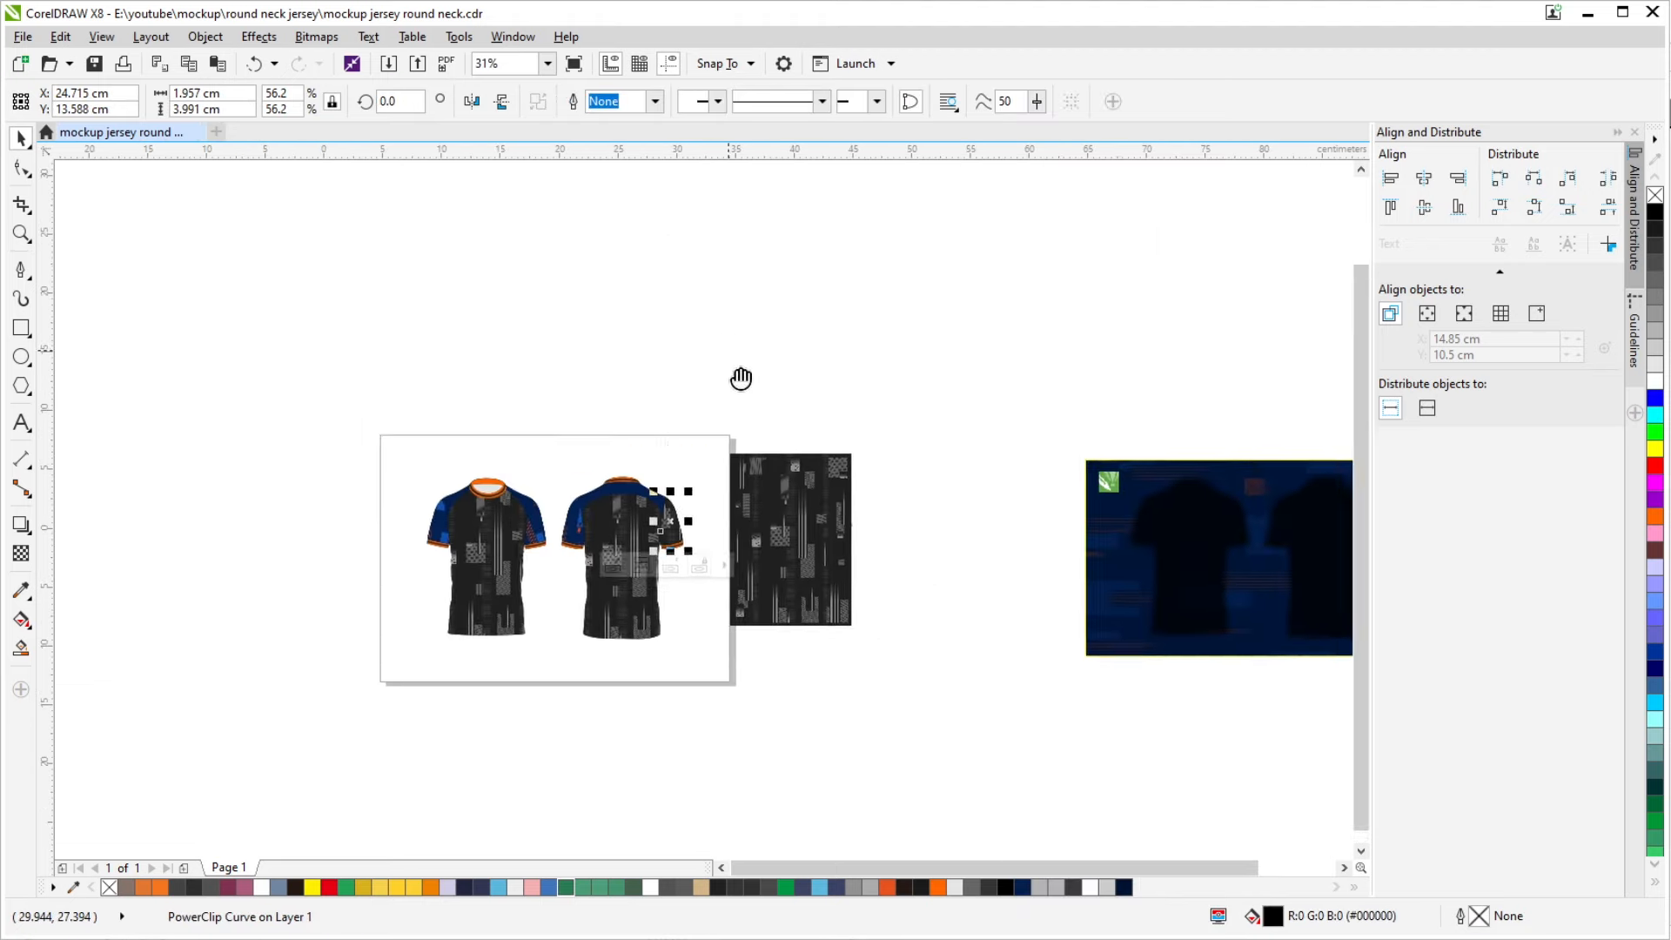
{"action": "left_click", "coordinate": [712, 427]}
{"action": "scroll", "coordinate": [712, 426], "scroll_direction": "up", "scroll_amount": 10}
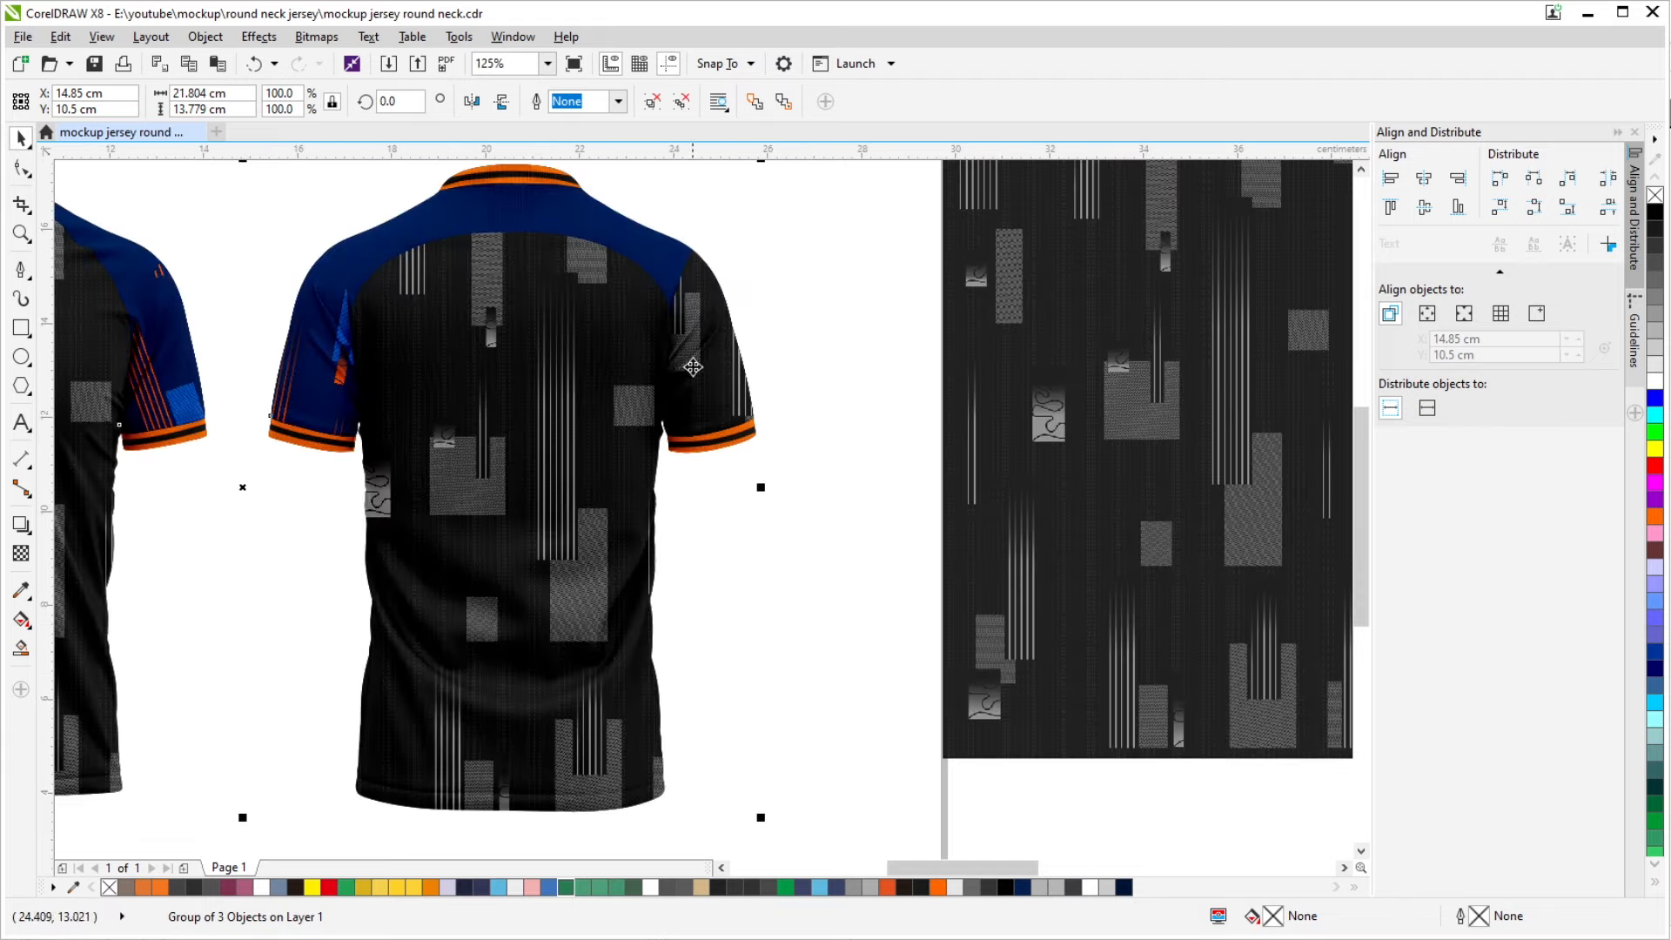
Move the shading group off the jerseys and remove the upright grayscale pattern from the back jersey's right sleeve
{"action": "scroll", "coordinate": [692, 367], "scroll_direction": "down", "scroll_amount": 5}
{"action": "left_click", "coordinate": [702, 372]}
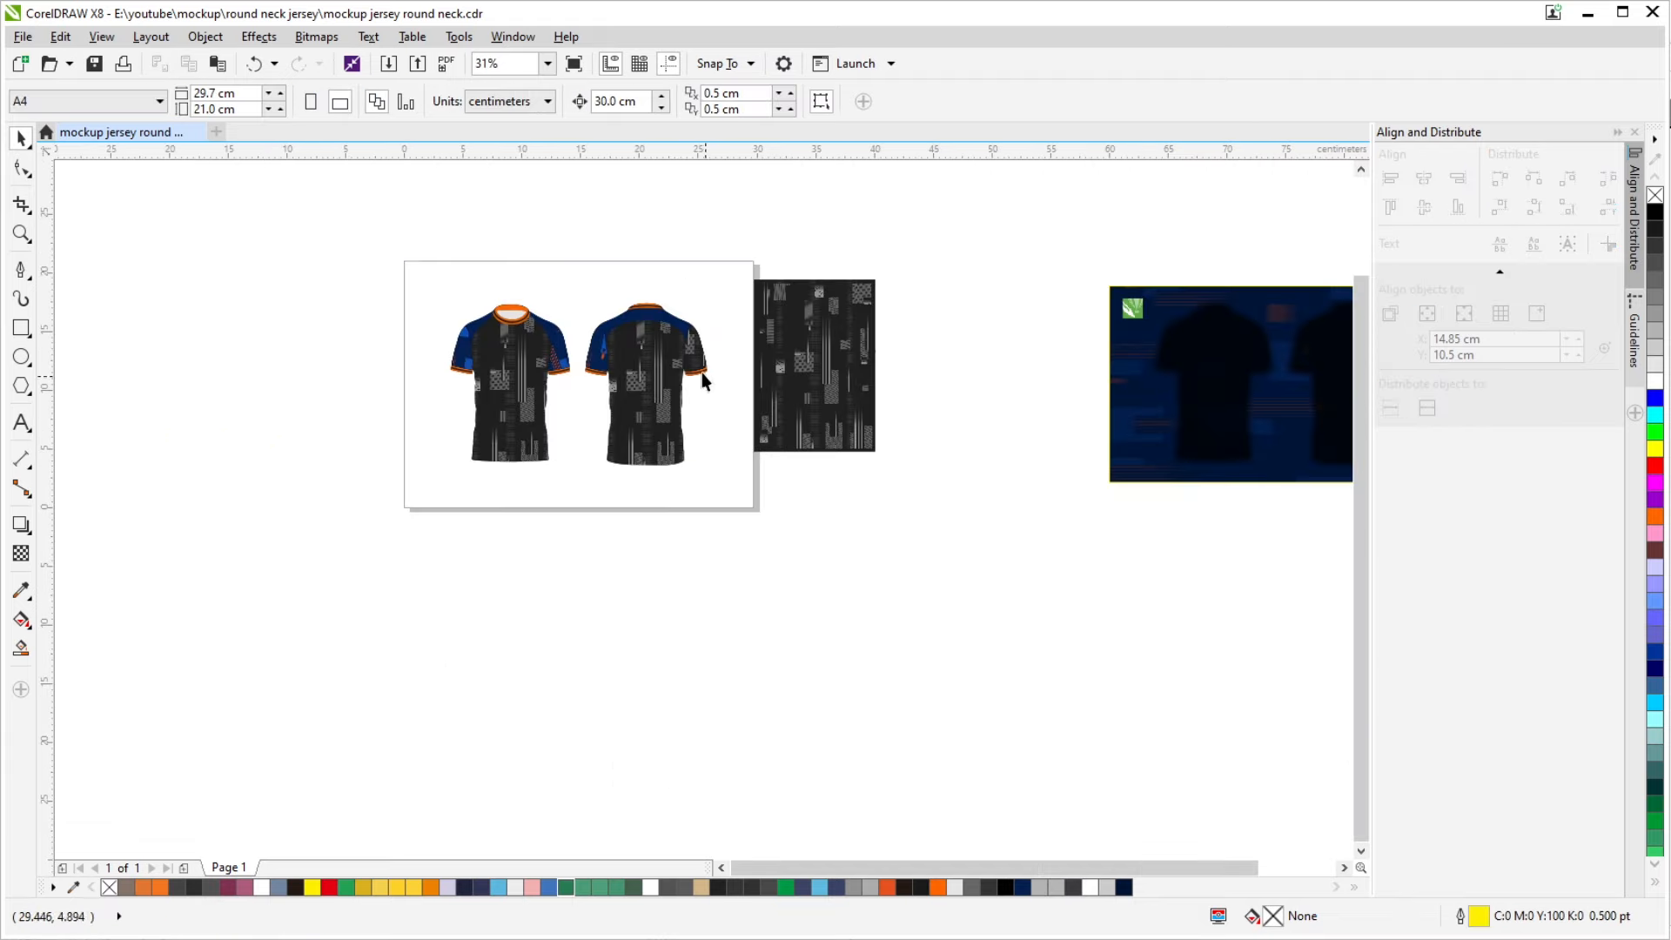
{"action": "scroll", "coordinate": [701, 372], "scroll_direction": "up", "scroll_amount": 3}
{"action": "left_click", "coordinate": [692, 404]}
{"action": "key", "text": "Delete"}
Rotate the grayscale bitmap beside the page slightly counter-clockwise and PowerClip a copy of it inside the back jersey's right sleeve
{"action": "left_click", "coordinate": [938, 392]}
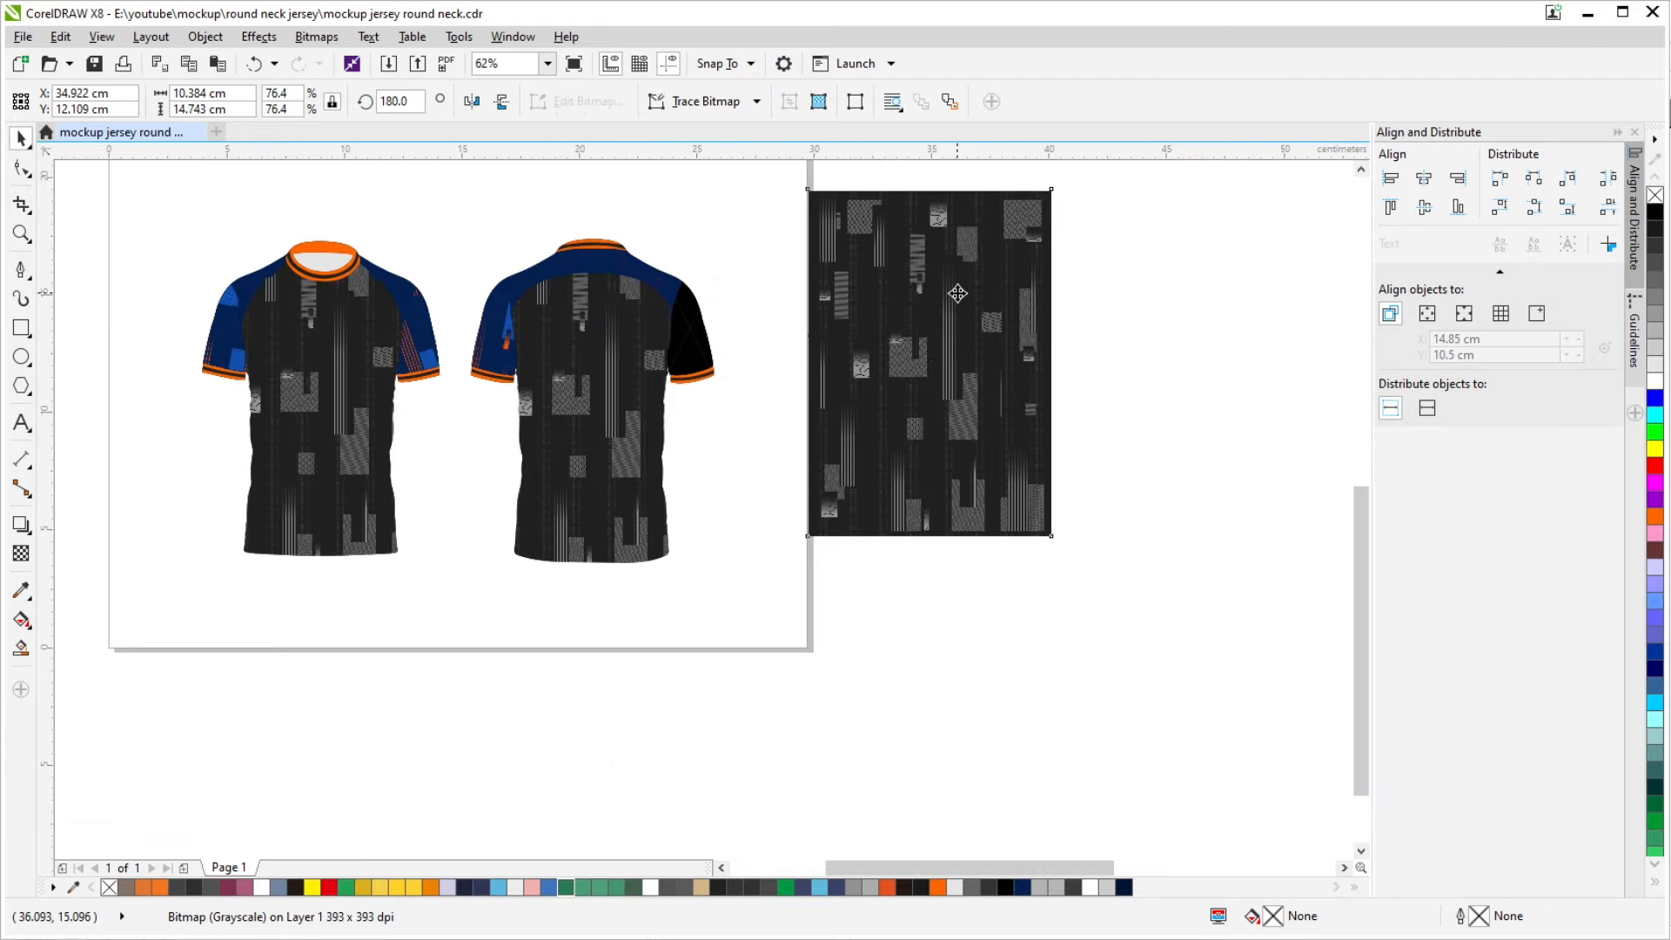
{"action": "left_click", "coordinate": [958, 294]}
{"action": "left_click_drag", "start_coordinate": [996, 283], "coordinate": [843, 354]}
{"action": "left_click_drag", "start_coordinate": [887, 253], "coordinate": [849, 233]}
{"action": "key", "text": "Escape"}
{"action": "left_click", "coordinate": [785, 341]}
{"action": "left_click_drag", "start_coordinate": [773, 352], "coordinate": [702, 300]}
{"action": "right_click", "coordinate": [702, 299]}
{"action": "right_click", "coordinate": [702, 300]}
{"action": "left_click", "coordinate": [750, 314]}
{"action": "left_click", "coordinate": [539, 397]}
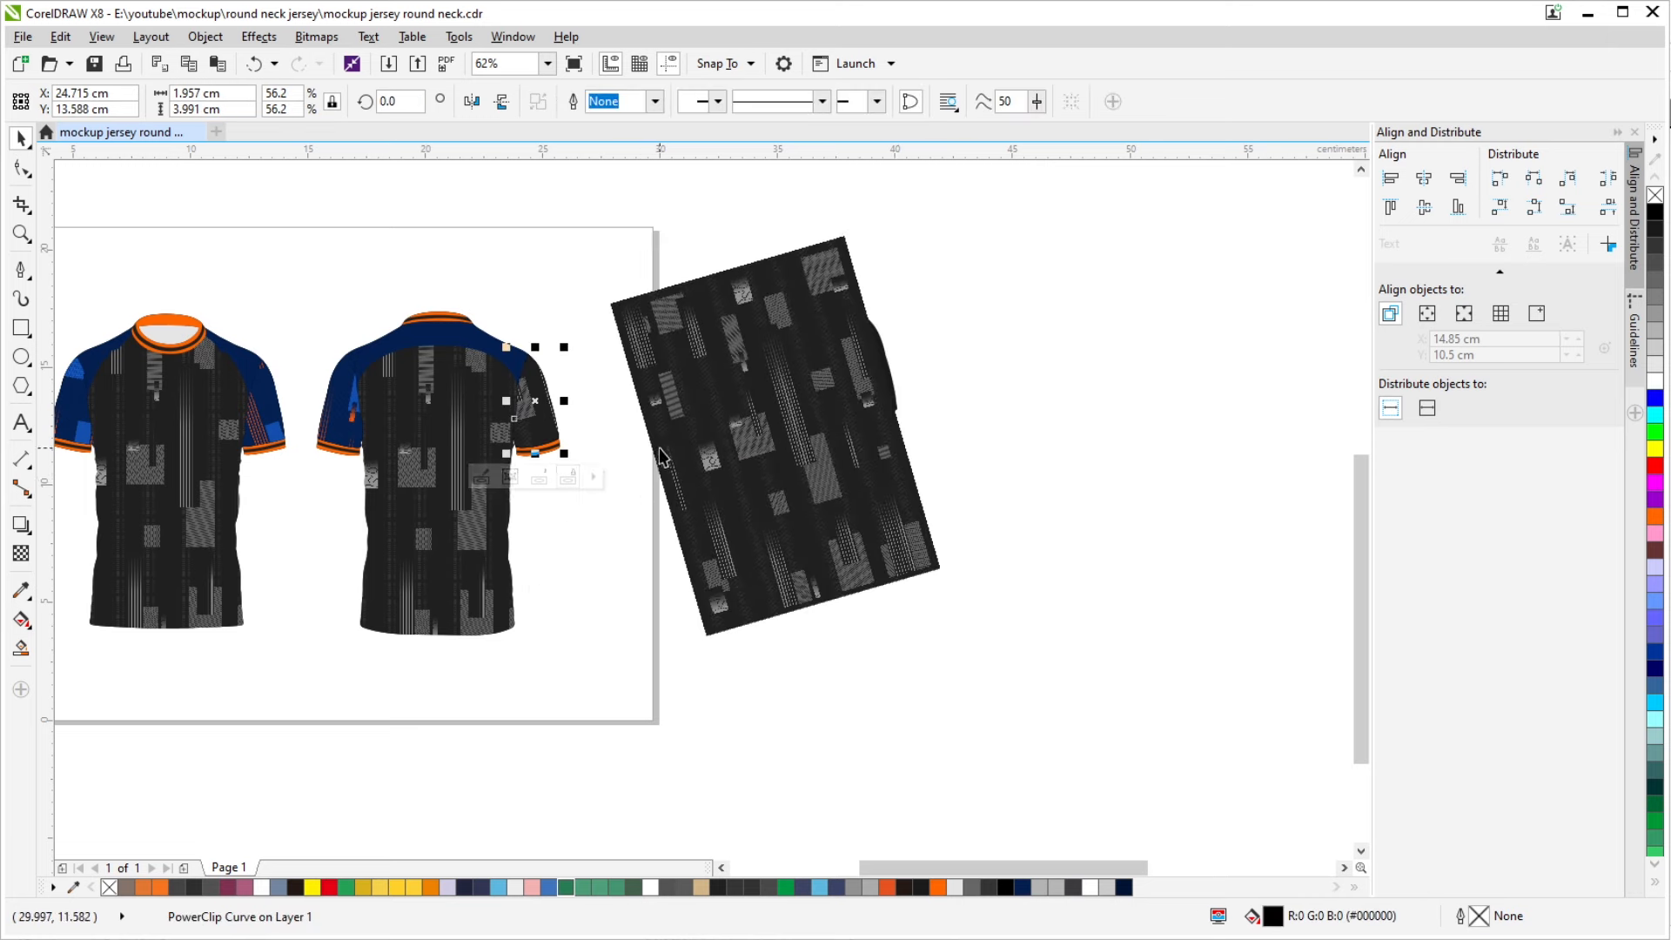
Move the shading group back onto the jerseys and inspect the slanted pattern on the back jersey's right sleeve
{"action": "scroll", "coordinate": [640, 440], "scroll_direction": "down", "scroll_amount": 1}
{"action": "scroll", "coordinate": [641, 440], "scroll_direction": "up", "scroll_amount": 1}
{"action": "scroll", "coordinate": [641, 441], "scroll_direction": "down", "scroll_amount": 1}
{"action": "left_click", "coordinate": [608, 439]}
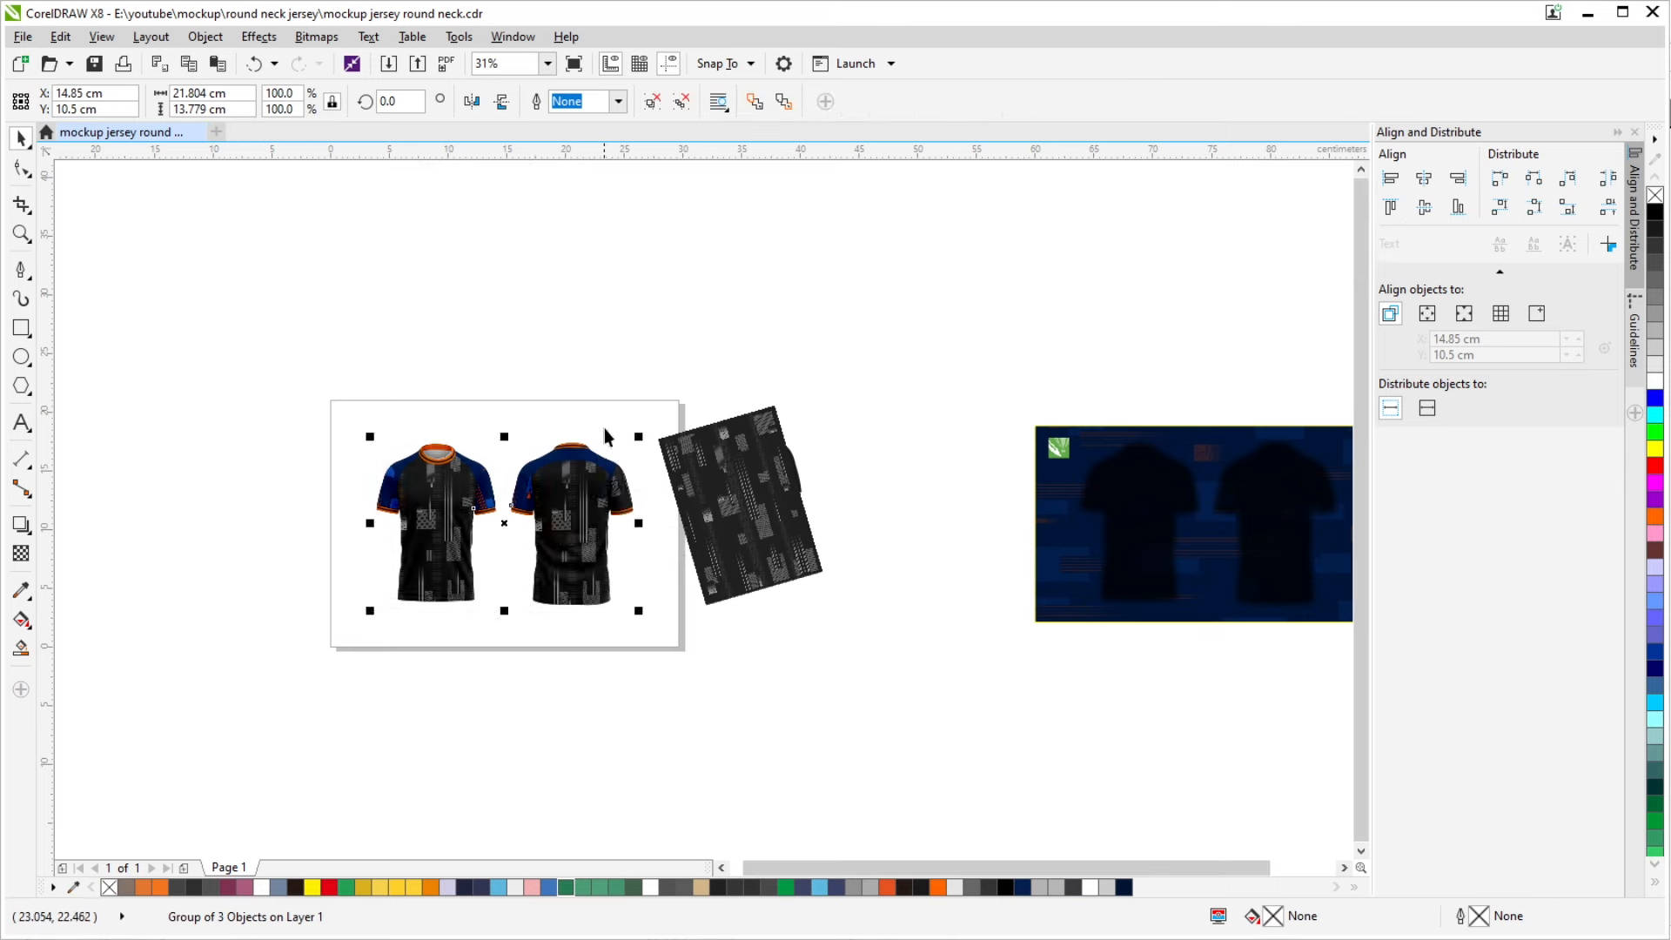
{"action": "scroll", "coordinate": [656, 524], "scroll_direction": "up", "scroll_amount": 3}
{"action": "scroll", "coordinate": [657, 522], "scroll_direction": "up", "scroll_amount": 1}
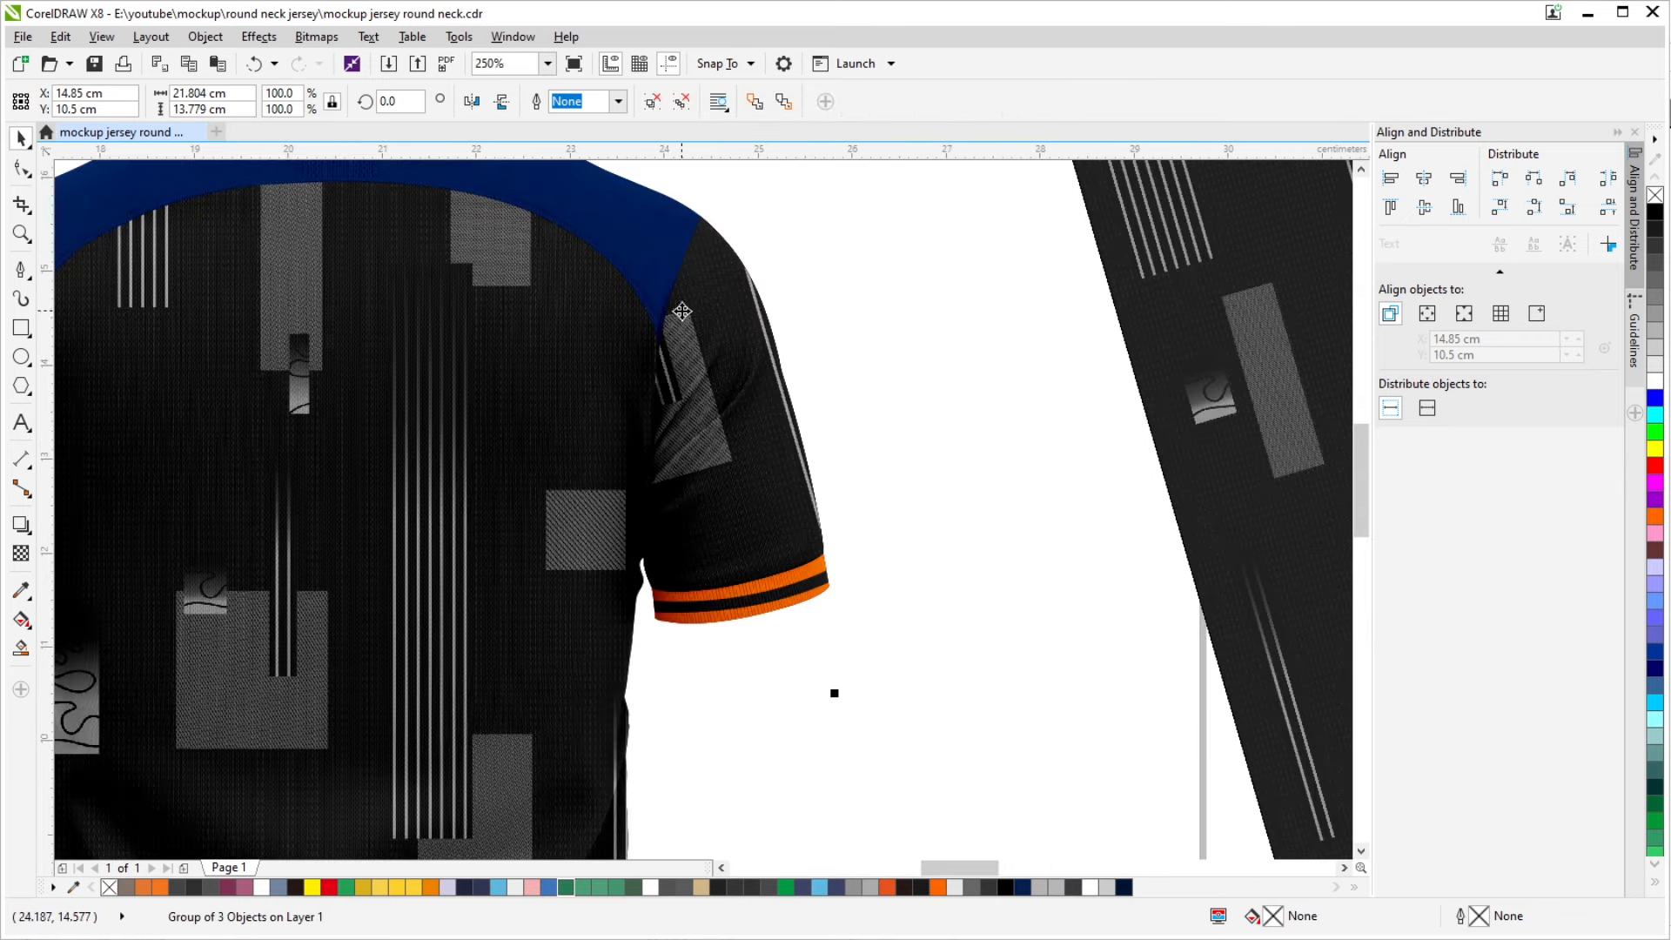
{"action": "scroll", "coordinate": [754, 431], "scroll_direction": "down", "scroll_amount": 2}
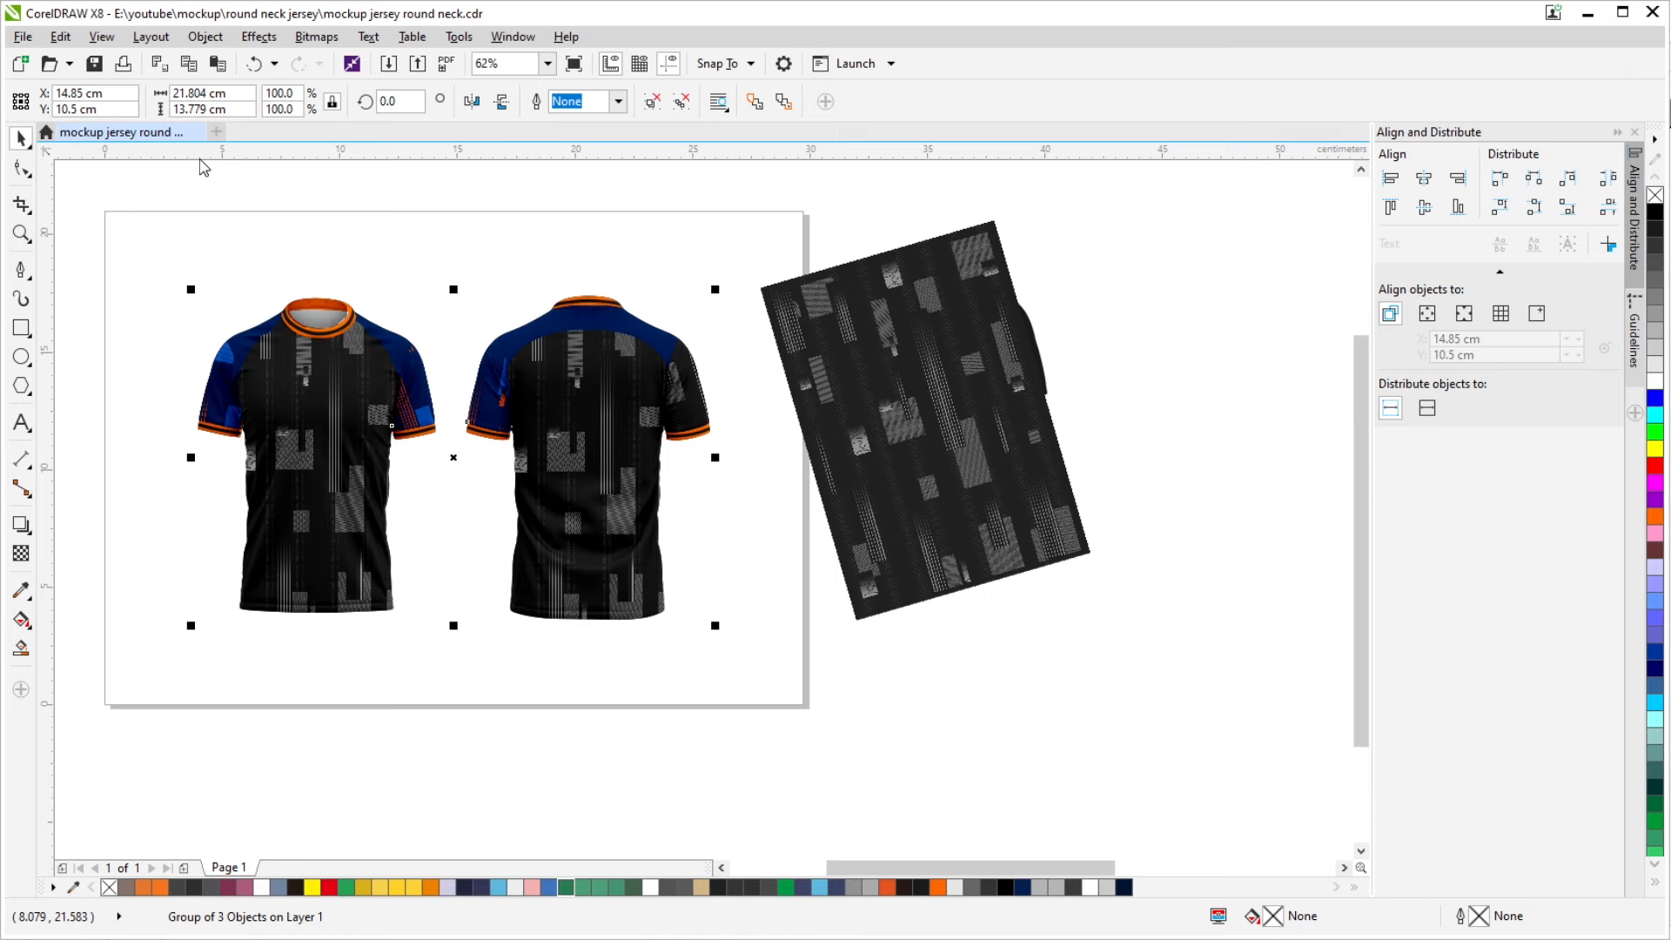
Move the shading group 30 cm down off the jerseys, and undo the move
{"action": "left_click", "coordinate": [809, 577]}
{"action": "scroll", "coordinate": [589, 318], "scroll_direction": "up", "scroll_amount": 1}
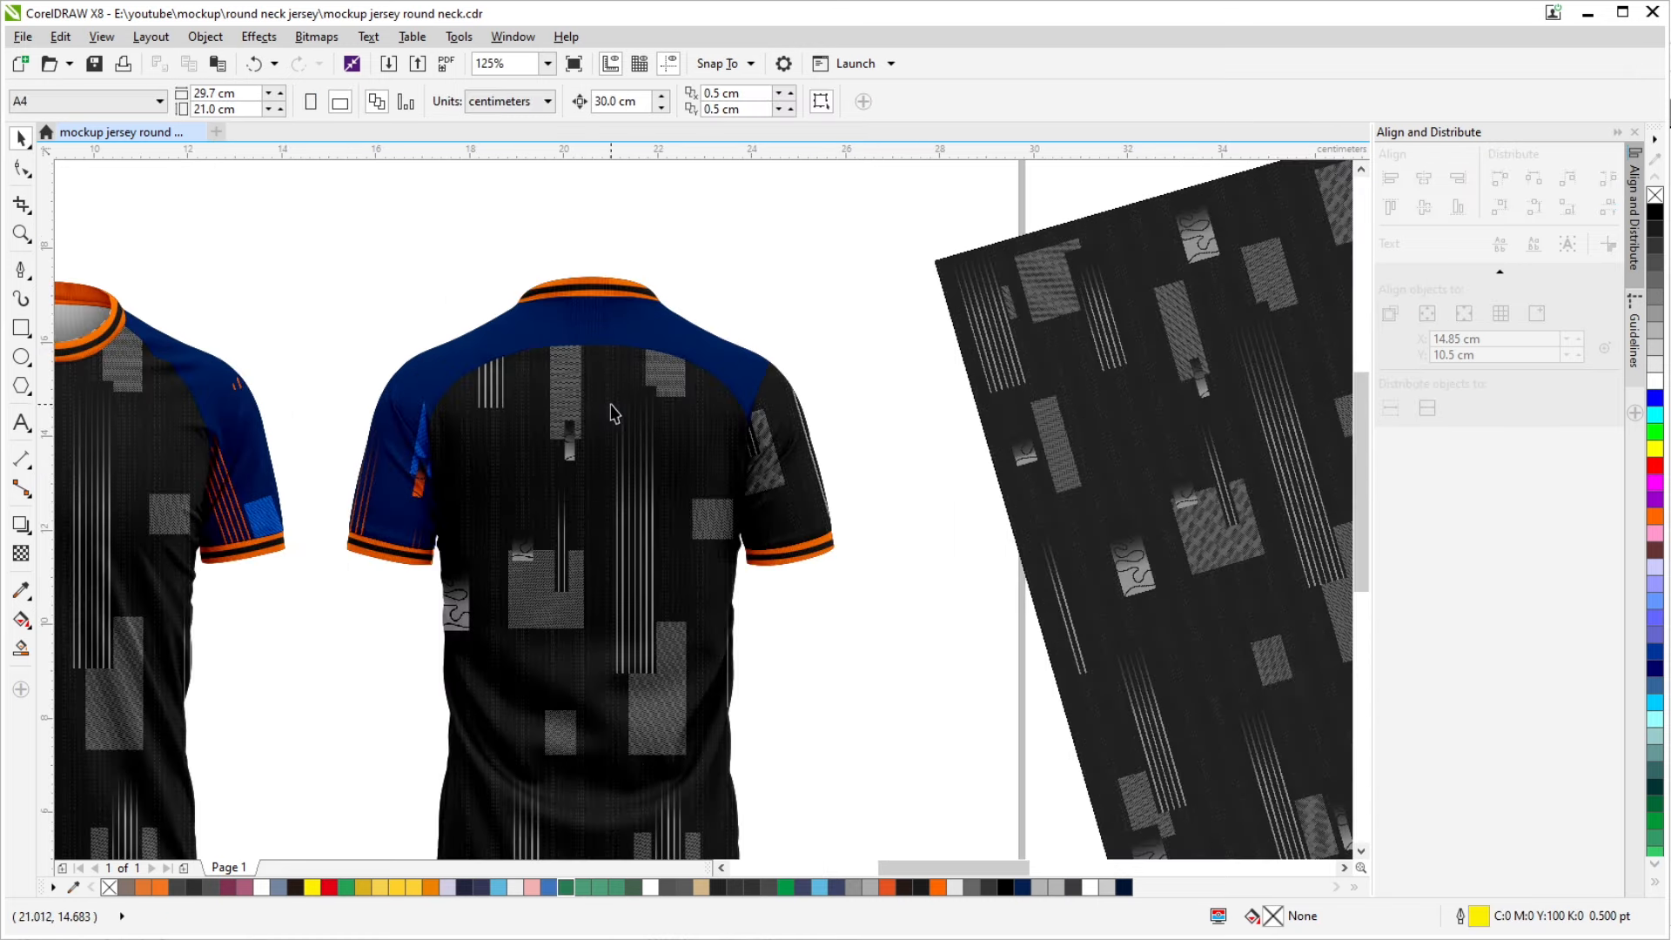
{"action": "left_click", "coordinate": [657, 343]}
{"action": "key", "text": "Down"}
{"action": "scroll", "coordinate": [657, 339], "scroll_direction": "down", "scroll_amount": 2}
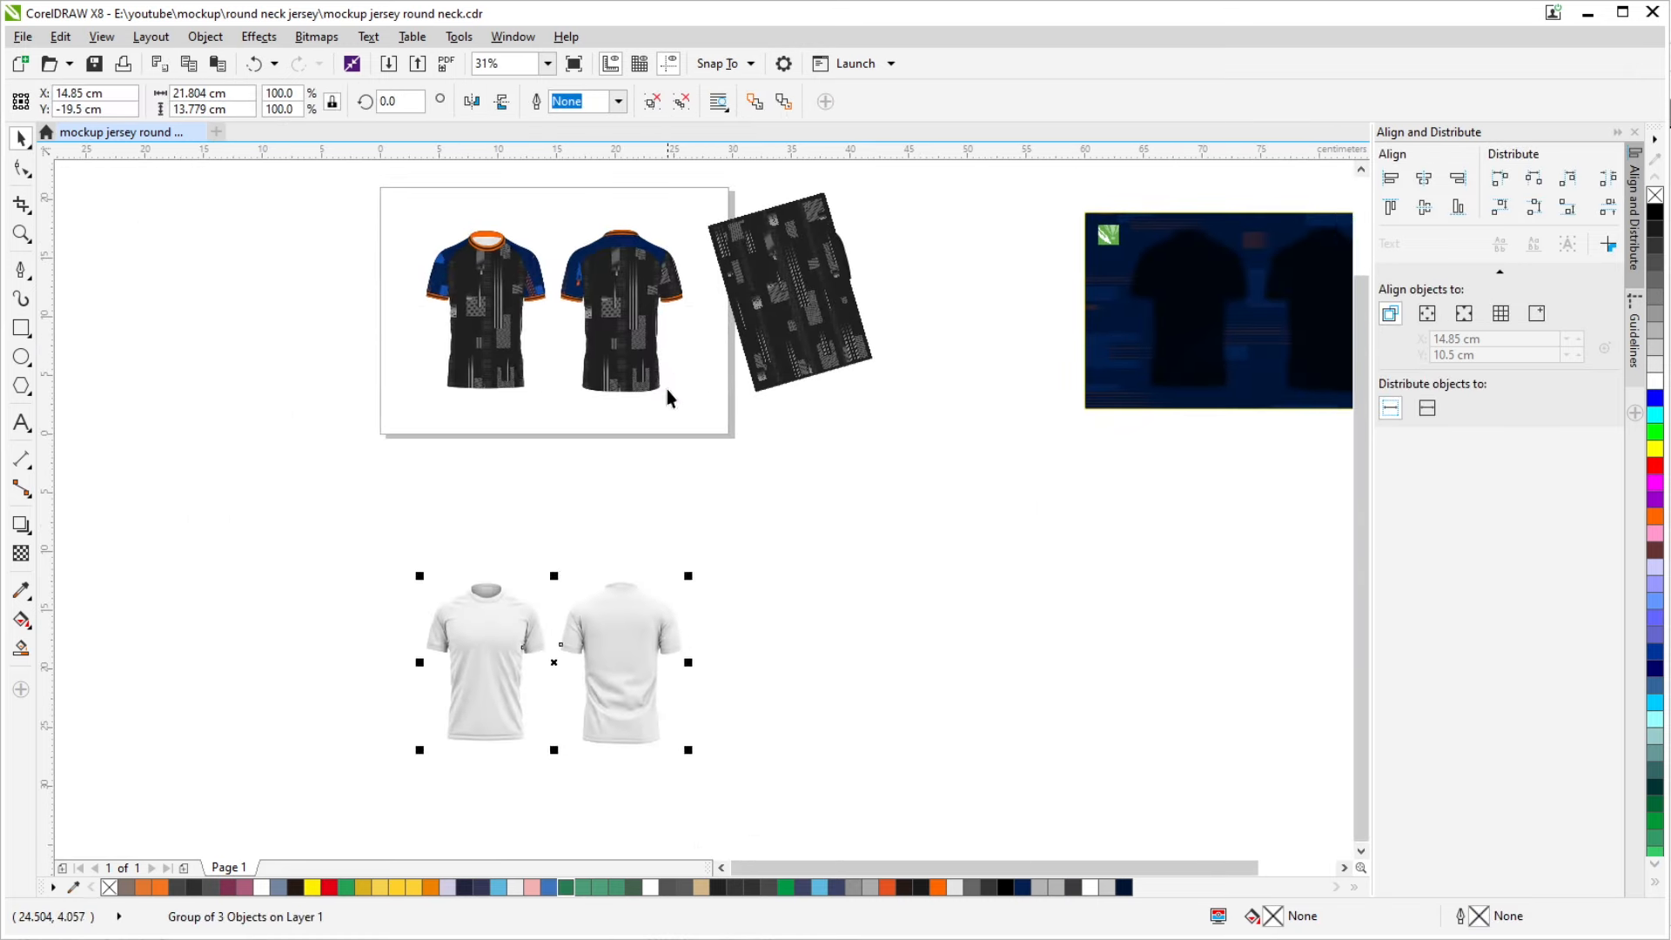
{"action": "key", "text": "ctrl+z"}
Delete the leftover rotated bitmap and the empty black jersey beside the page, and move the shading group 30 cm down
{"action": "left_click", "coordinate": [827, 383]}
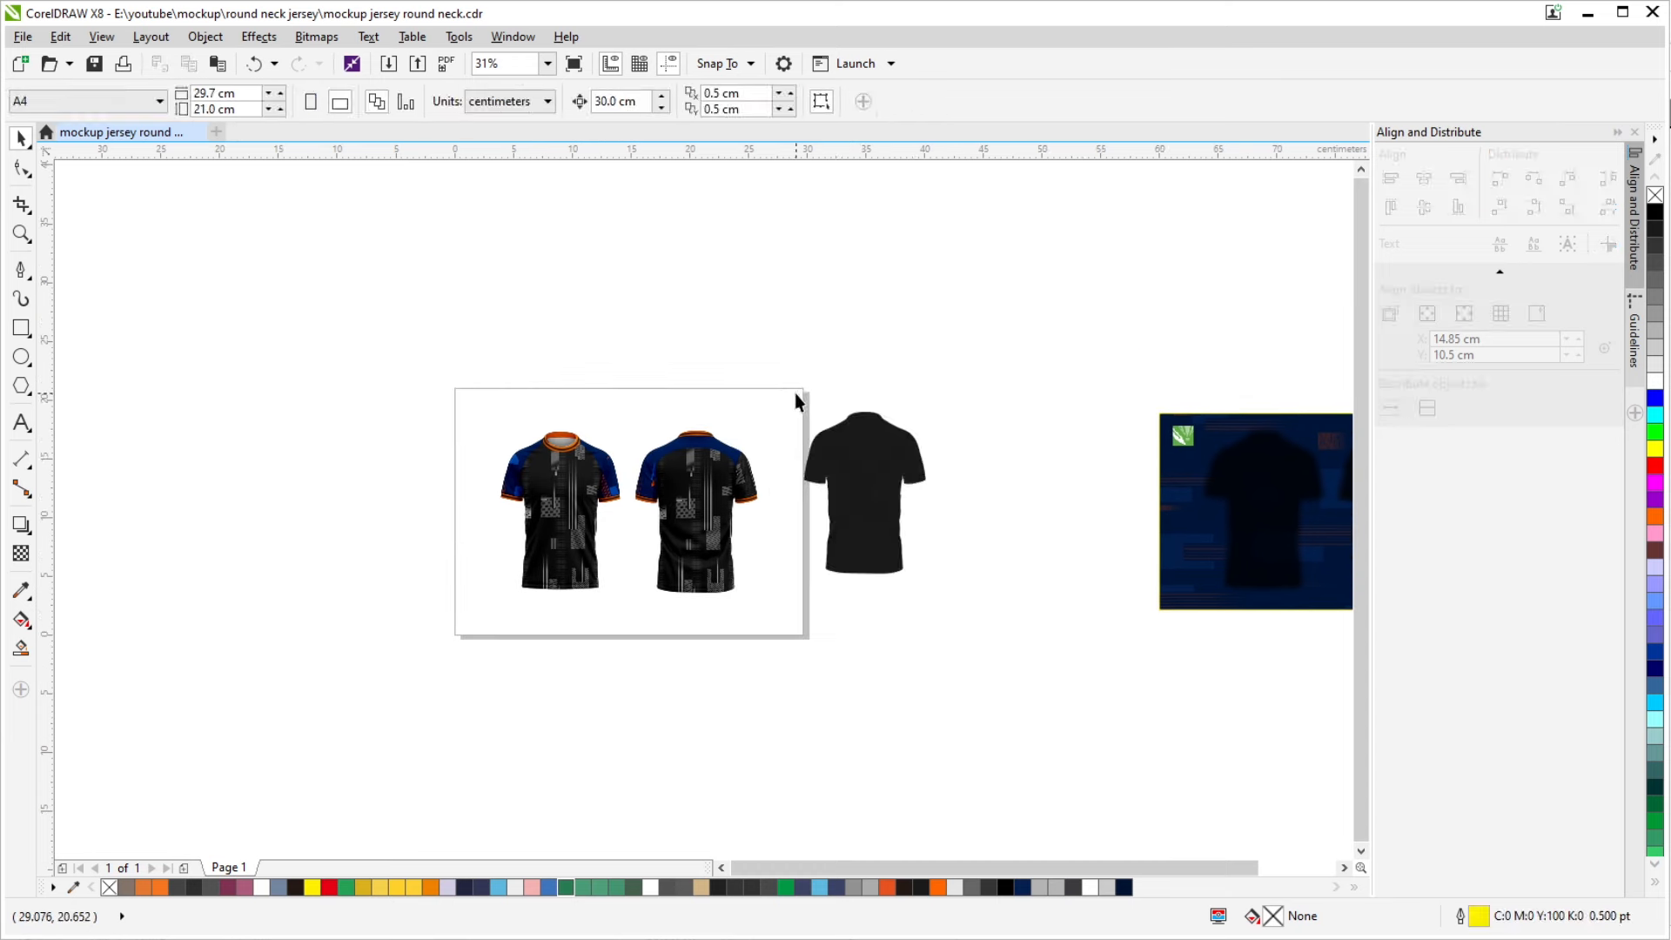
{"action": "left_click", "coordinate": [849, 456]}
{"action": "scroll", "coordinate": [690, 454], "scroll_direction": "down", "scroll_amount": 1}
{"action": "left_click", "coordinate": [690, 454]}
{"action": "scroll", "coordinate": [688, 431], "scroll_direction": "up", "scroll_amount": 2}
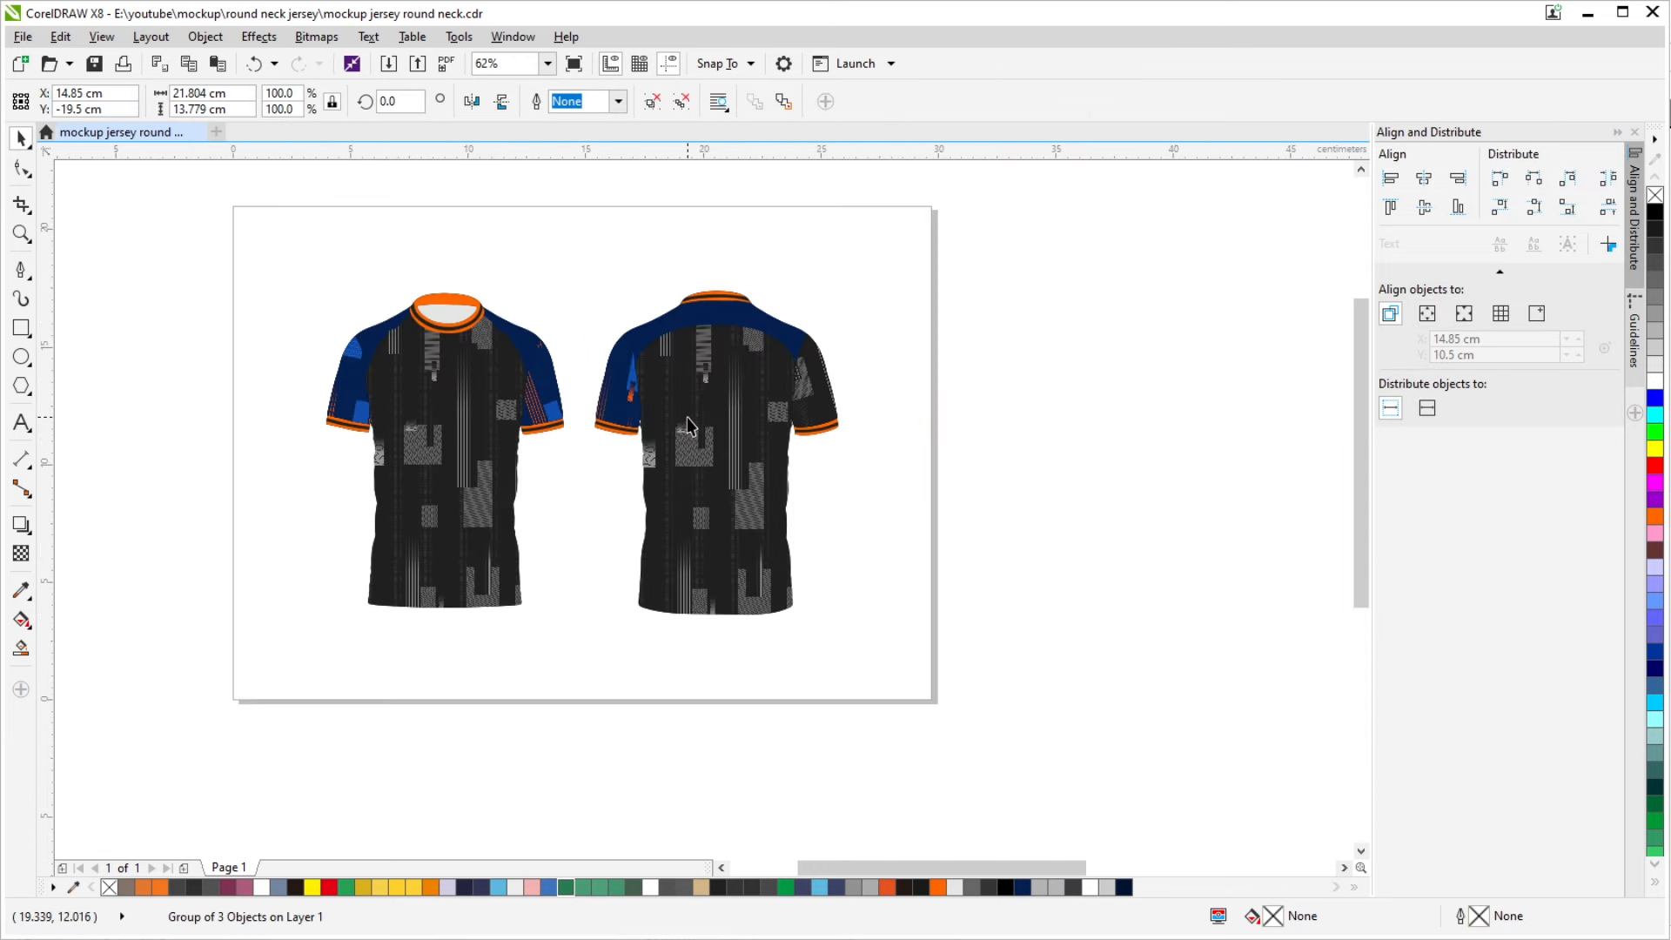
Move the navy raglan sleeve curve of both jerseys 30 cm up, above the page
{"action": "left_click", "coordinate": [714, 312]}
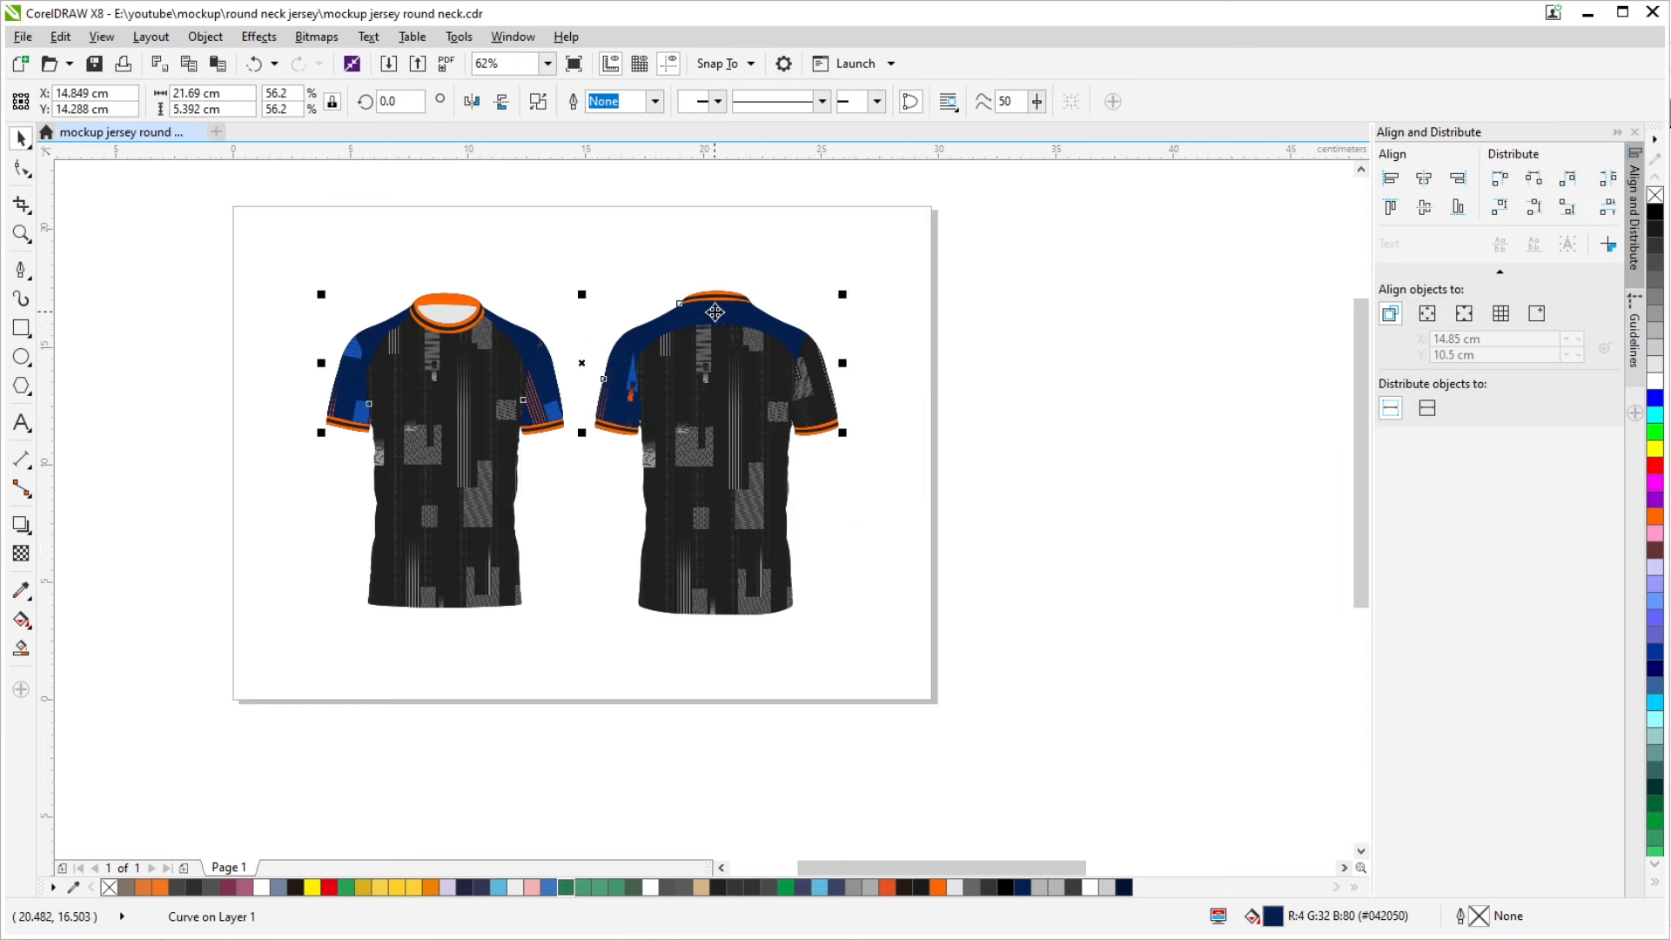
{"action": "key", "text": "Up"}
{"action": "scroll", "coordinate": [714, 311], "scroll_direction": "down", "scroll_amount": 2}
{"action": "left_click_drag", "start_coordinate": [714, 311], "coordinate": [715, 385]}
{"action": "scroll", "coordinate": [695, 211], "scroll_direction": "up", "scroll_amount": 2}
{"action": "scroll", "coordinate": [675, 267], "scroll_direction": "down", "scroll_amount": 1}
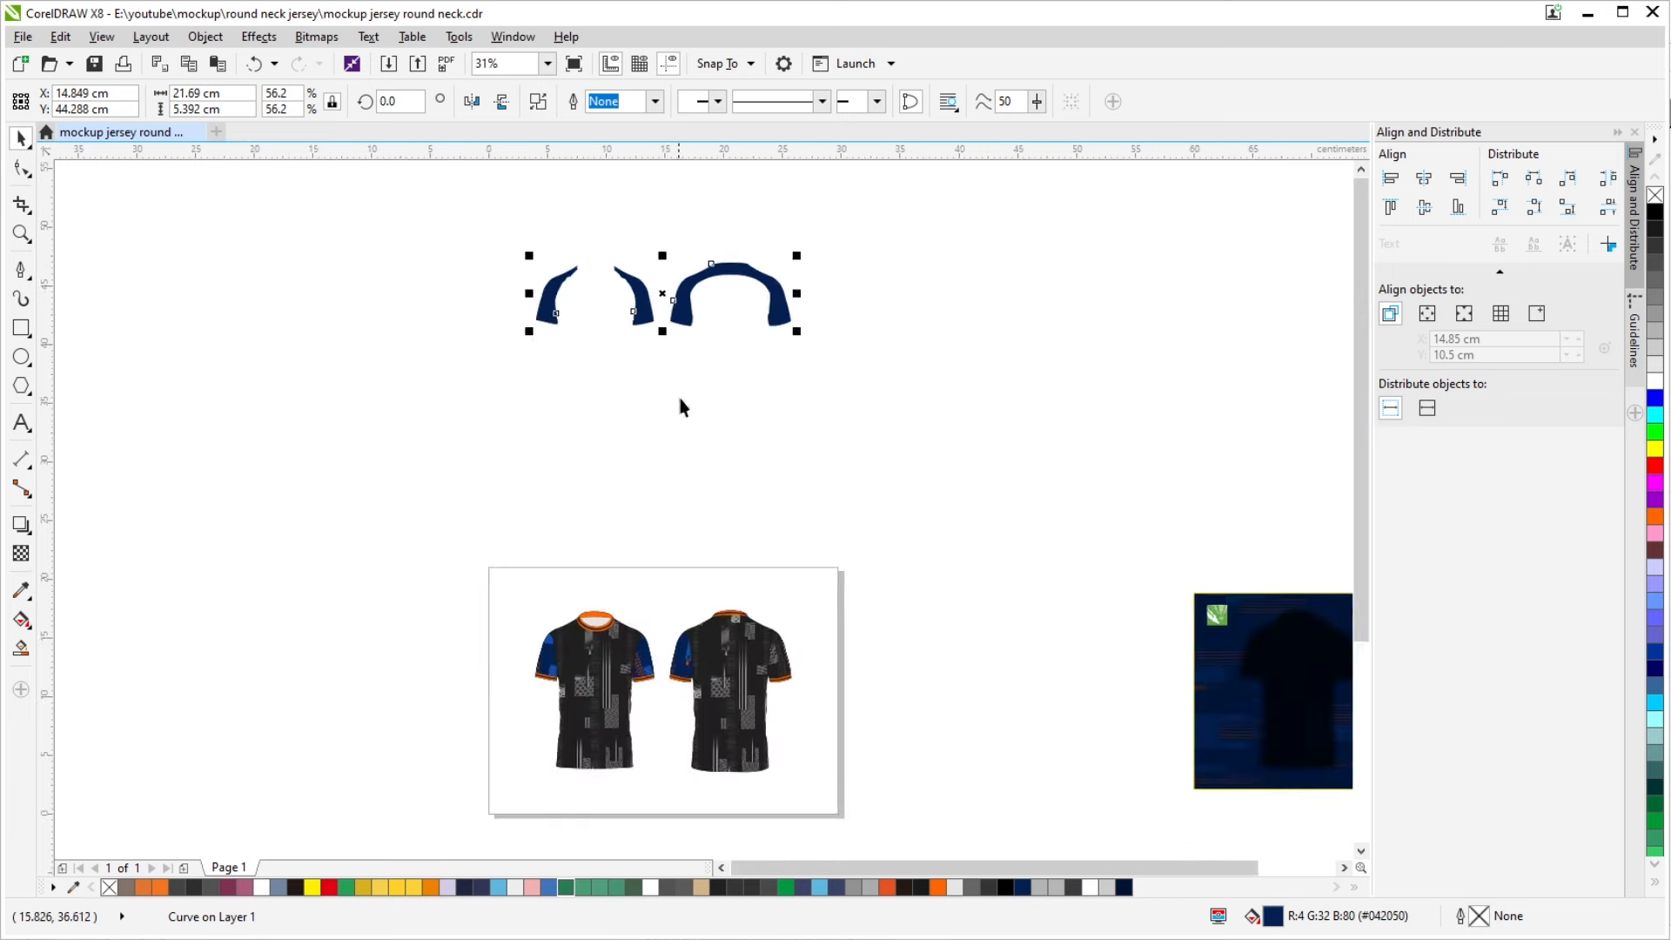
Move the navy raglan curve 60 cm down onto the white mockup, check its fit along the seams, and return it 30 cm up
{"action": "left_click_drag", "start_coordinate": [700, 446], "coordinate": [623, 215]}
{"action": "mouse_move", "coordinate": [715, 503]}
{"action": "left_mouse_down"}
{"action": "mouse_move", "coordinate": [705, 448]}
{"action": "mouse_move", "coordinate": [735, 224]}
{"action": "left_mouse_up"}
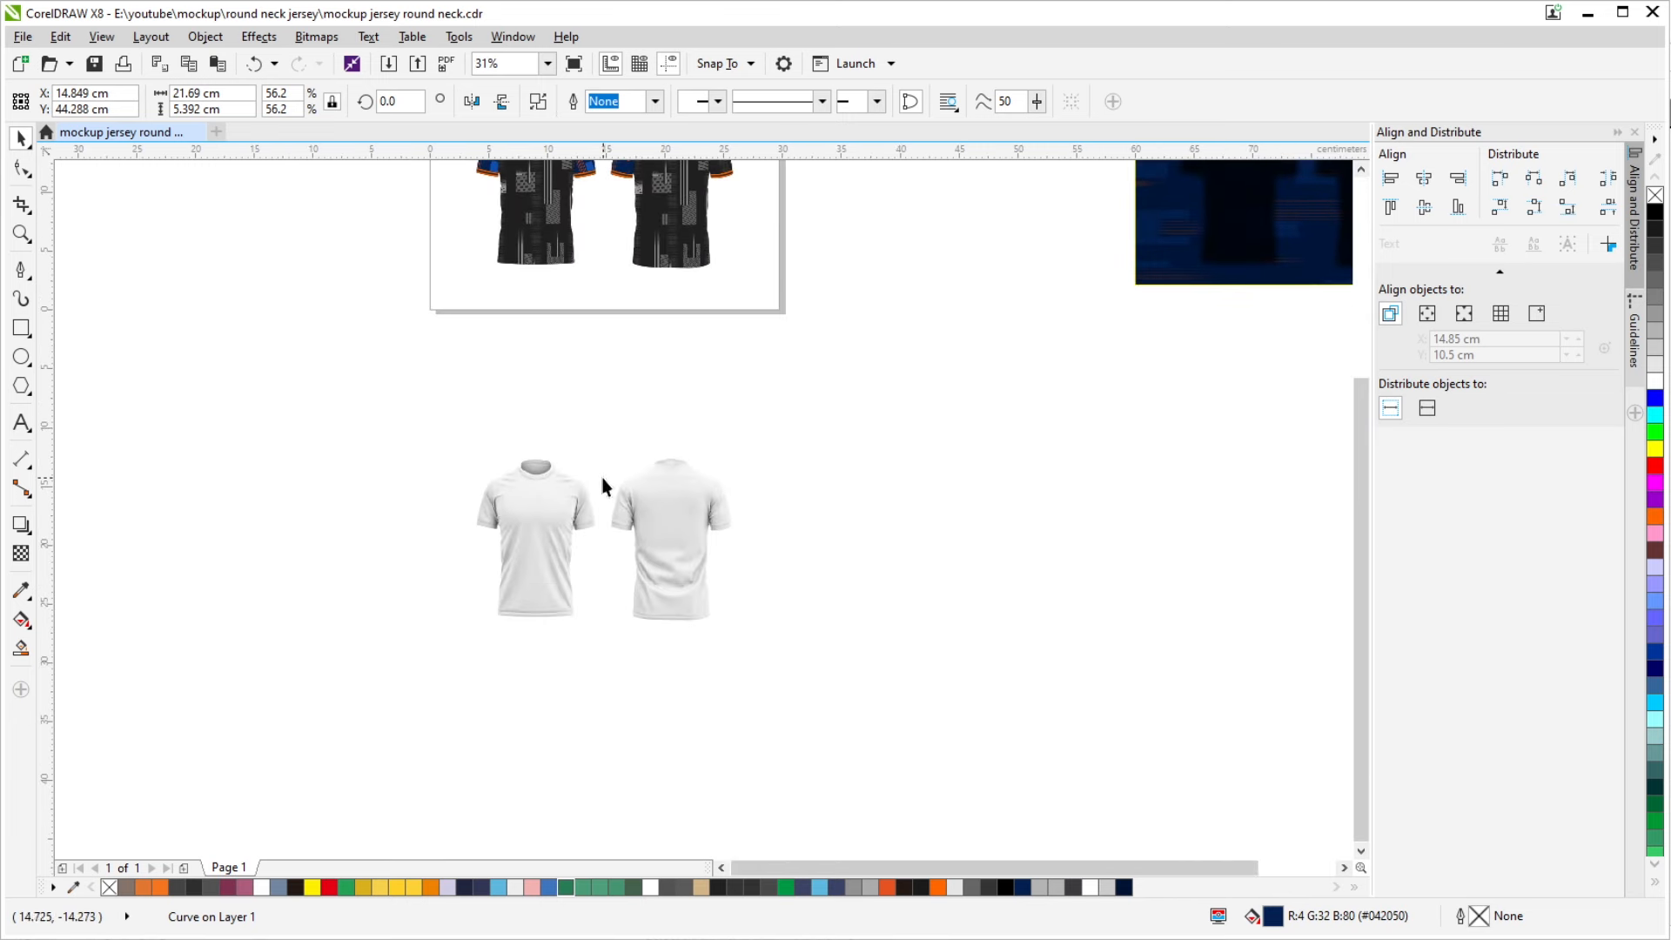
{"action": "key", "text": "Down"}
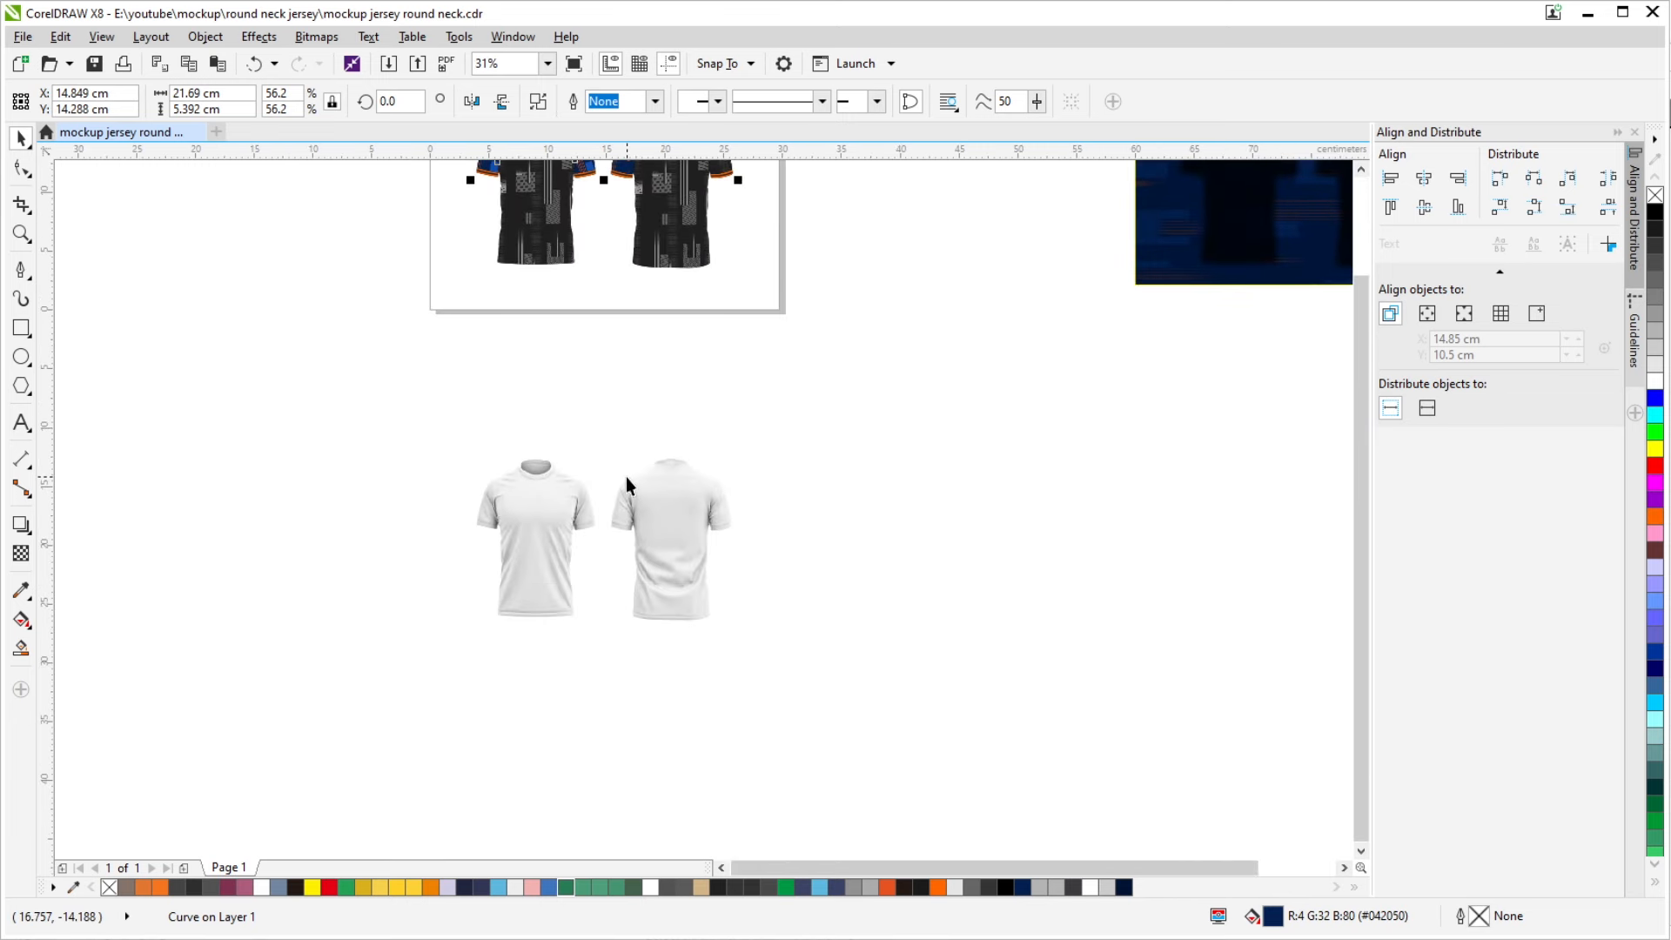
{"action": "key", "text": "Down"}
{"action": "scroll", "coordinate": [557, 522], "scroll_direction": "up", "scroll_amount": 2}
{"action": "scroll", "coordinate": [400, 384], "scroll_direction": "up", "scroll_amount": 2}
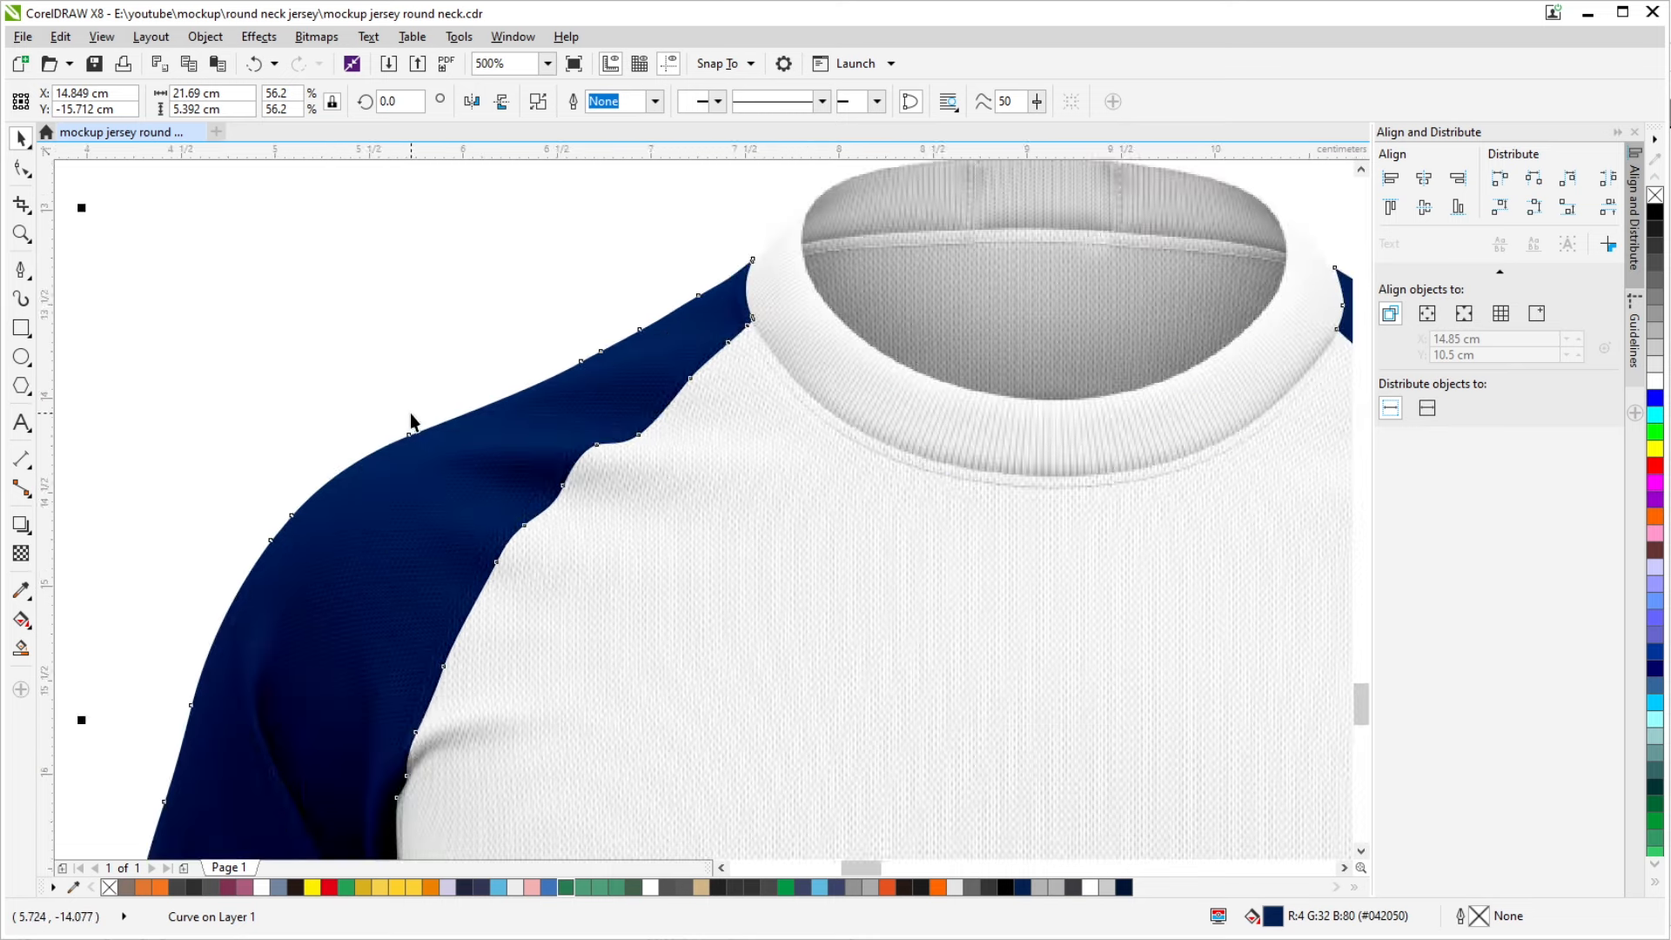
{"action": "scroll", "coordinate": [410, 412], "scroll_direction": "down", "scroll_amount": 2}
{"action": "key", "text": "Up"}
Examine the raglan sleeve seams and the back shoulder stitching on the white jersey mockup
{"action": "scroll", "coordinate": [487, 420], "scroll_direction": "up", "scroll_amount": 2}
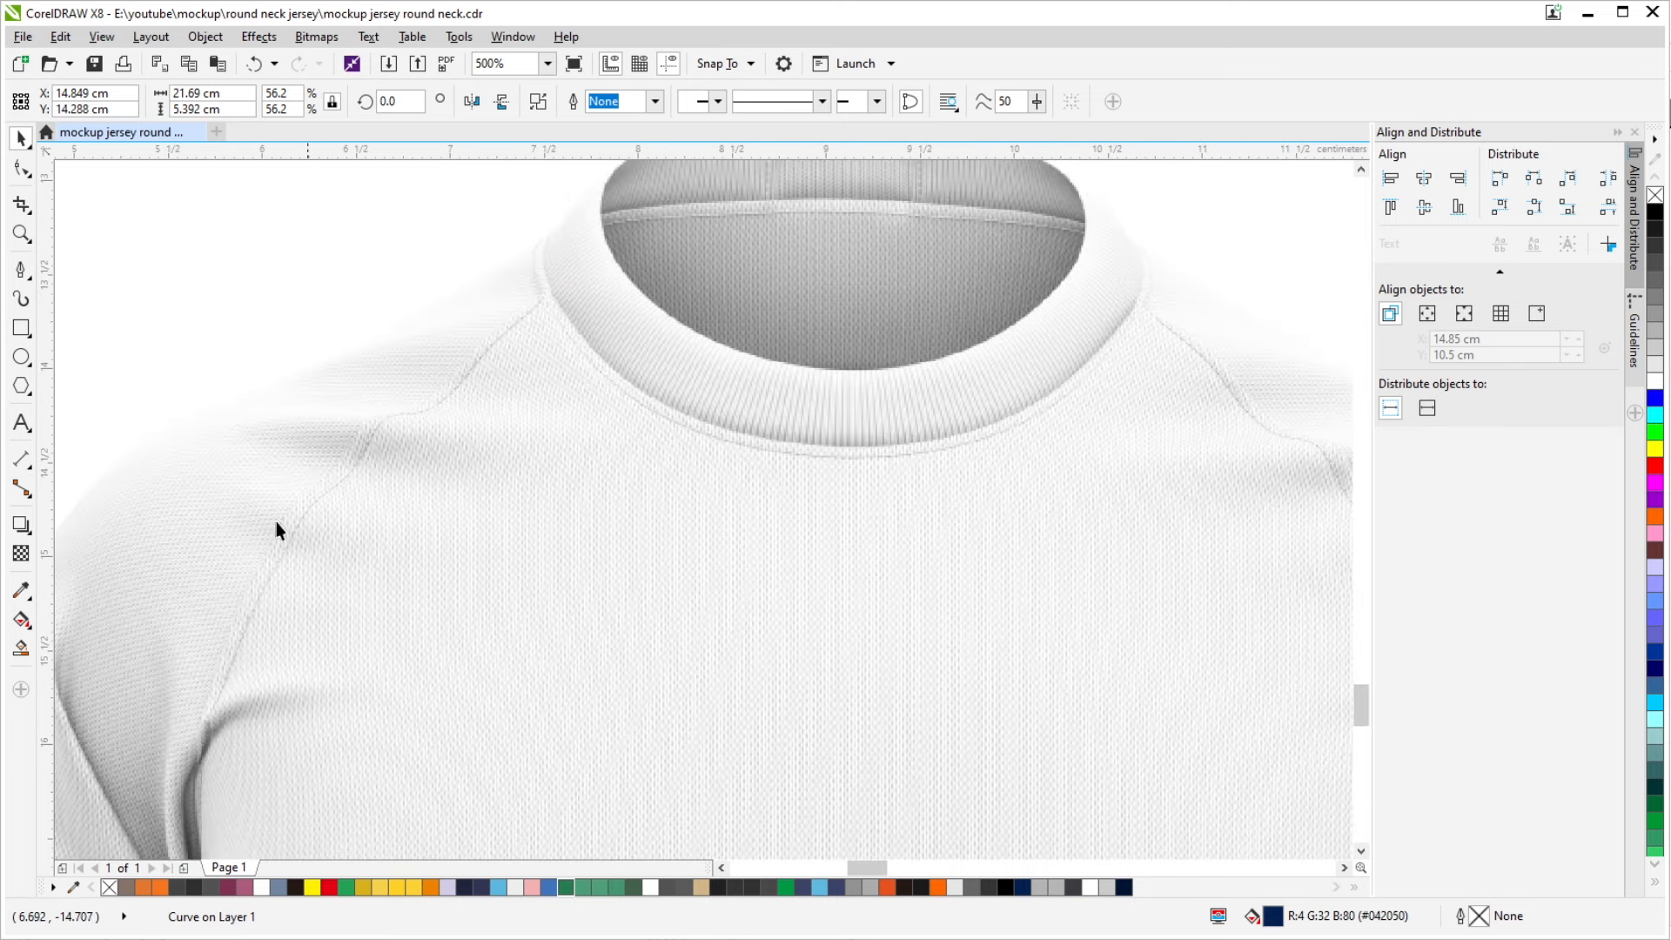
{"action": "scroll", "coordinate": [277, 524], "scroll_direction": "down", "scroll_amount": 4}
{"action": "scroll", "coordinate": [674, 557], "scroll_direction": "up", "scroll_amount": 2}
{"action": "scroll", "coordinate": [588, 576], "scroll_direction": "up", "scroll_amount": 1}
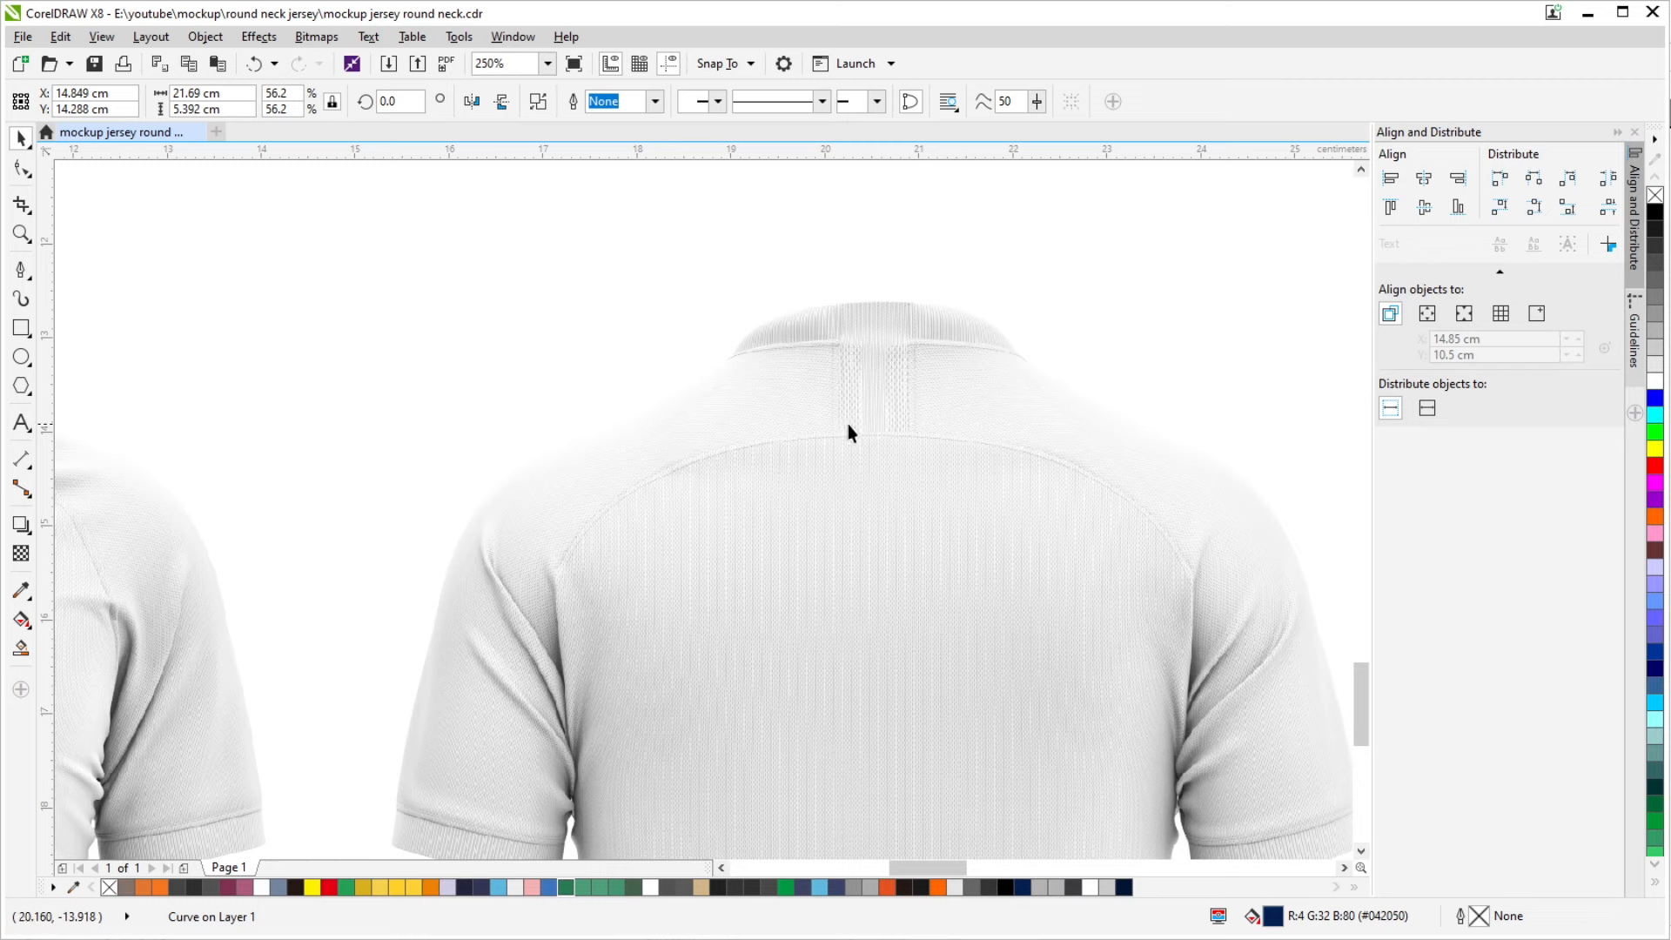
{"action": "left_click_drag", "start_coordinate": [896, 430], "coordinate": [702, 339]}
{"action": "scroll", "coordinate": [702, 339], "scroll_direction": "up", "scroll_amount": 2}
{"action": "scroll", "coordinate": [702, 345], "scroll_direction": "down", "scroll_amount": 2}
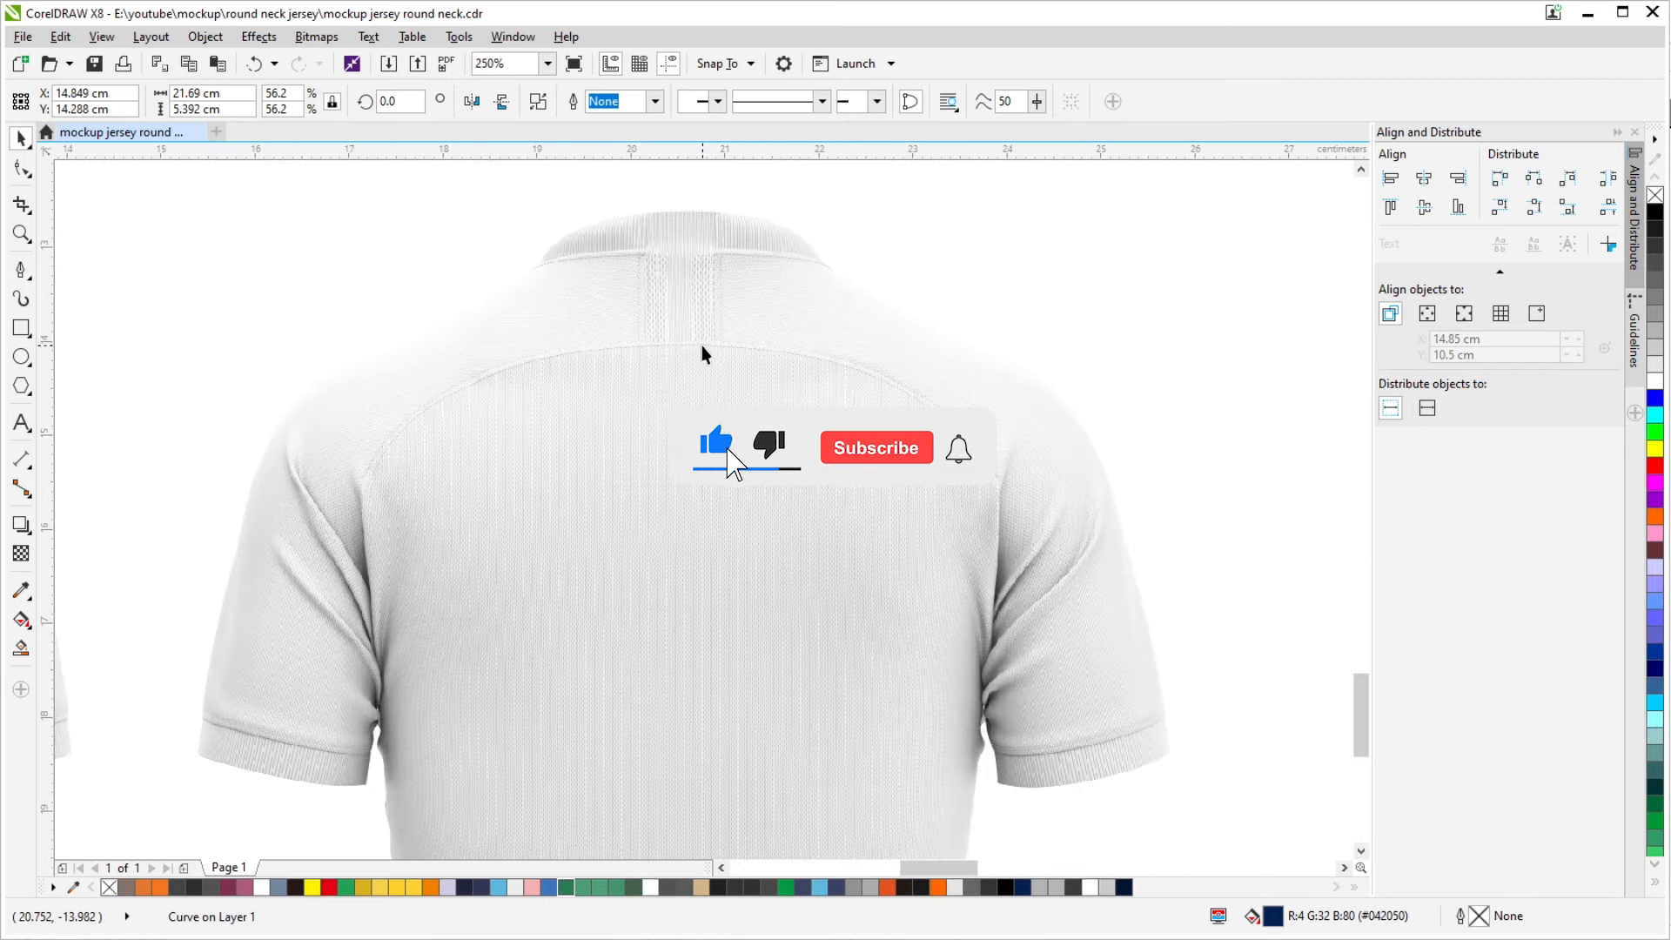
{"action": "scroll", "coordinate": [702, 350], "scroll_direction": "down", "scroll_amount": 2}
{"action": "scroll", "coordinate": [478, 432], "scroll_direction": "down", "scroll_amount": 3}
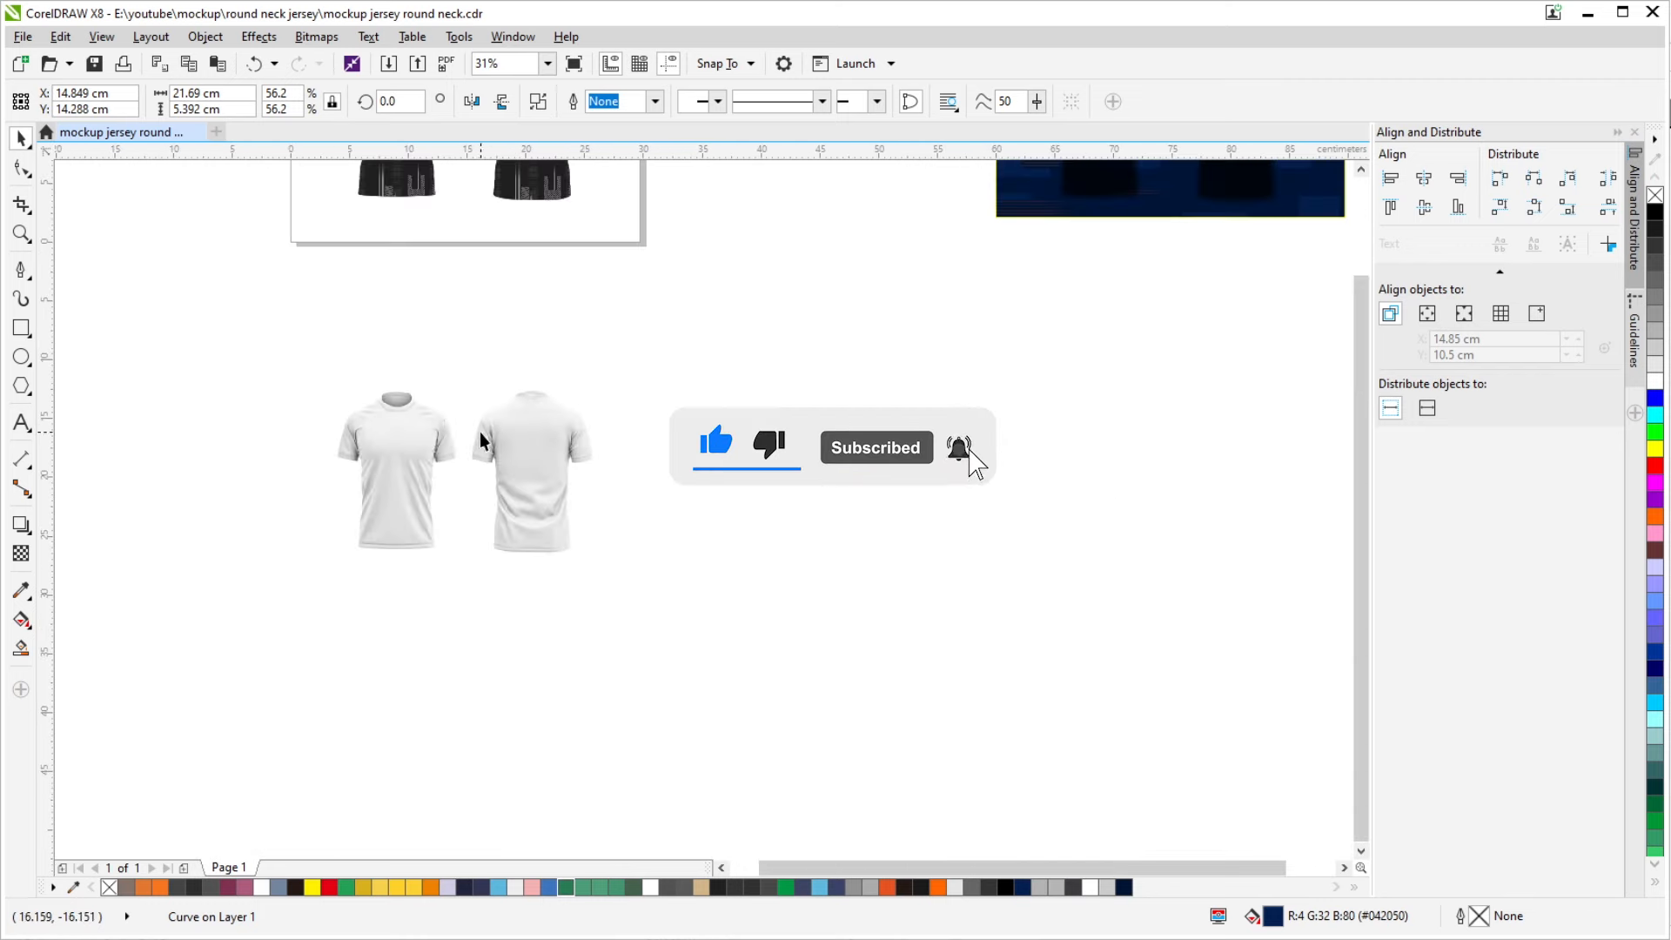
{"action": "scroll", "coordinate": [388, 457], "scroll_direction": "up", "scroll_amount": 2}
{"action": "scroll", "coordinate": [600, 446], "scroll_direction": "down", "scroll_amount": 3}
Compare the navy shoulder and sleeve areas of both colored jerseys on the page with the white mockup
{"action": "left_click_drag", "start_coordinate": [538, 188], "coordinate": [544, 264]}
{"action": "scroll", "coordinate": [611, 357], "scroll_direction": "up", "scroll_amount": 1}
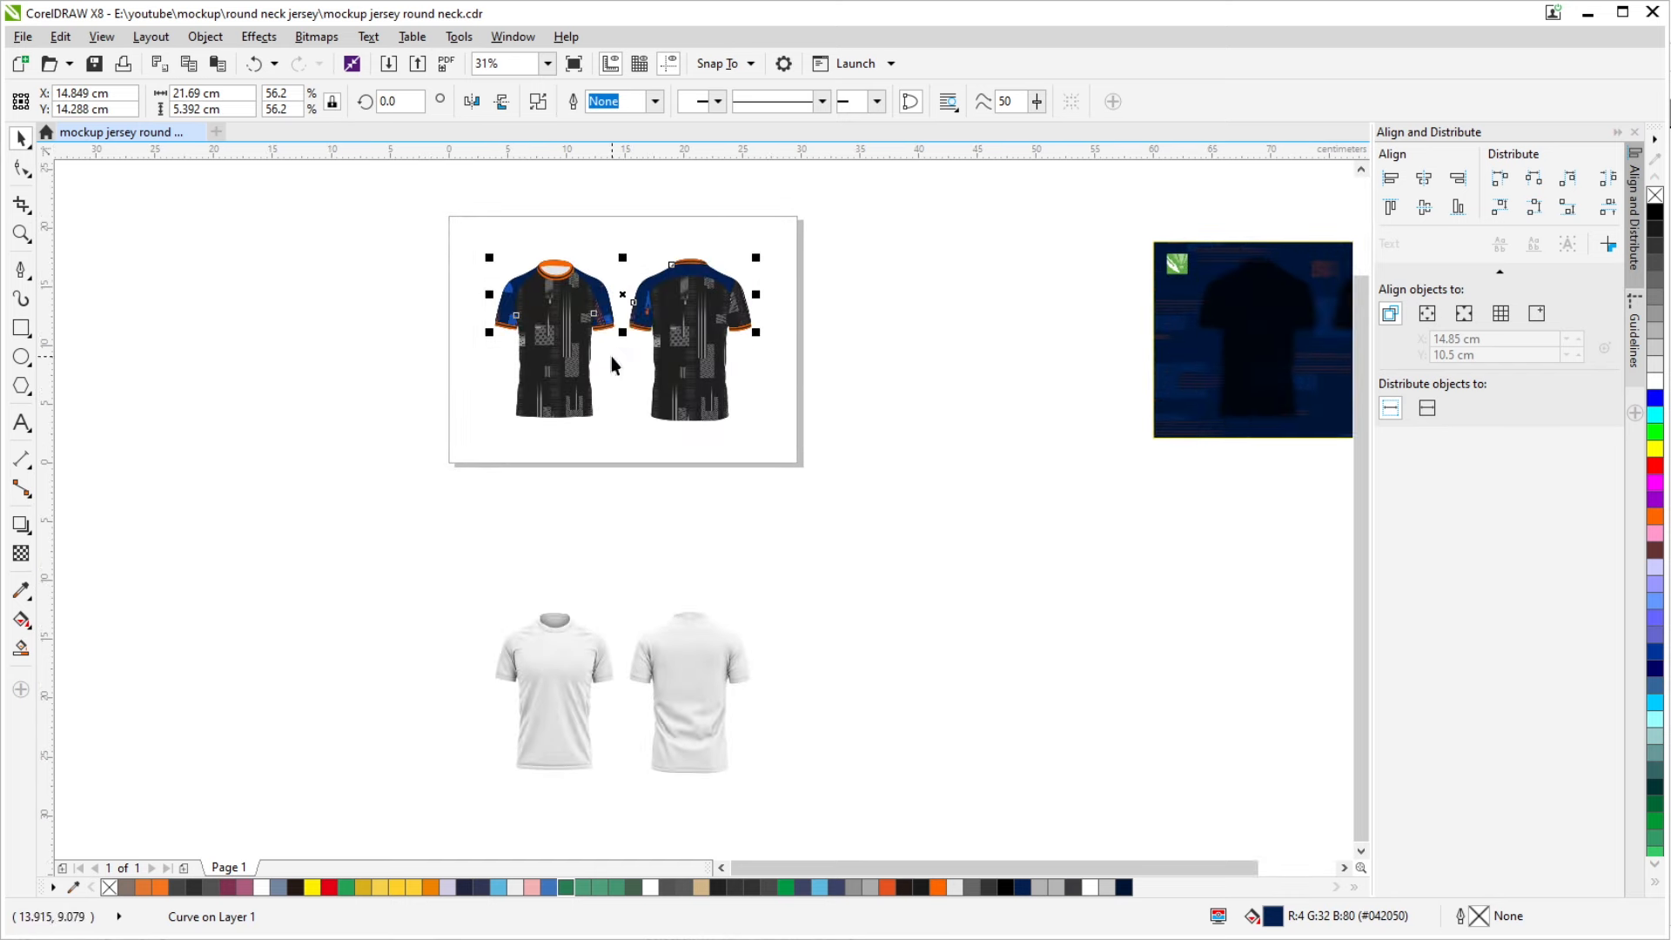
{"action": "scroll", "coordinate": [632, 387], "scroll_direction": "up", "scroll_amount": 1}
{"action": "scroll", "coordinate": [633, 394], "scroll_direction": "down", "scroll_amount": 1}
{"action": "left_click_drag", "start_coordinate": [640, 368], "coordinate": [587, 481]}
{"action": "scroll", "coordinate": [531, 514], "scroll_direction": "up", "scroll_amount": 1}
{"action": "scroll", "coordinate": [550, 453], "scroll_direction": "down", "scroll_amount": 1}
{"action": "scroll", "coordinate": [578, 439], "scroll_direction": "up", "scroll_amount": 2}
{"action": "scroll", "coordinate": [601, 392], "scroll_direction": "down", "scroll_amount": 4}
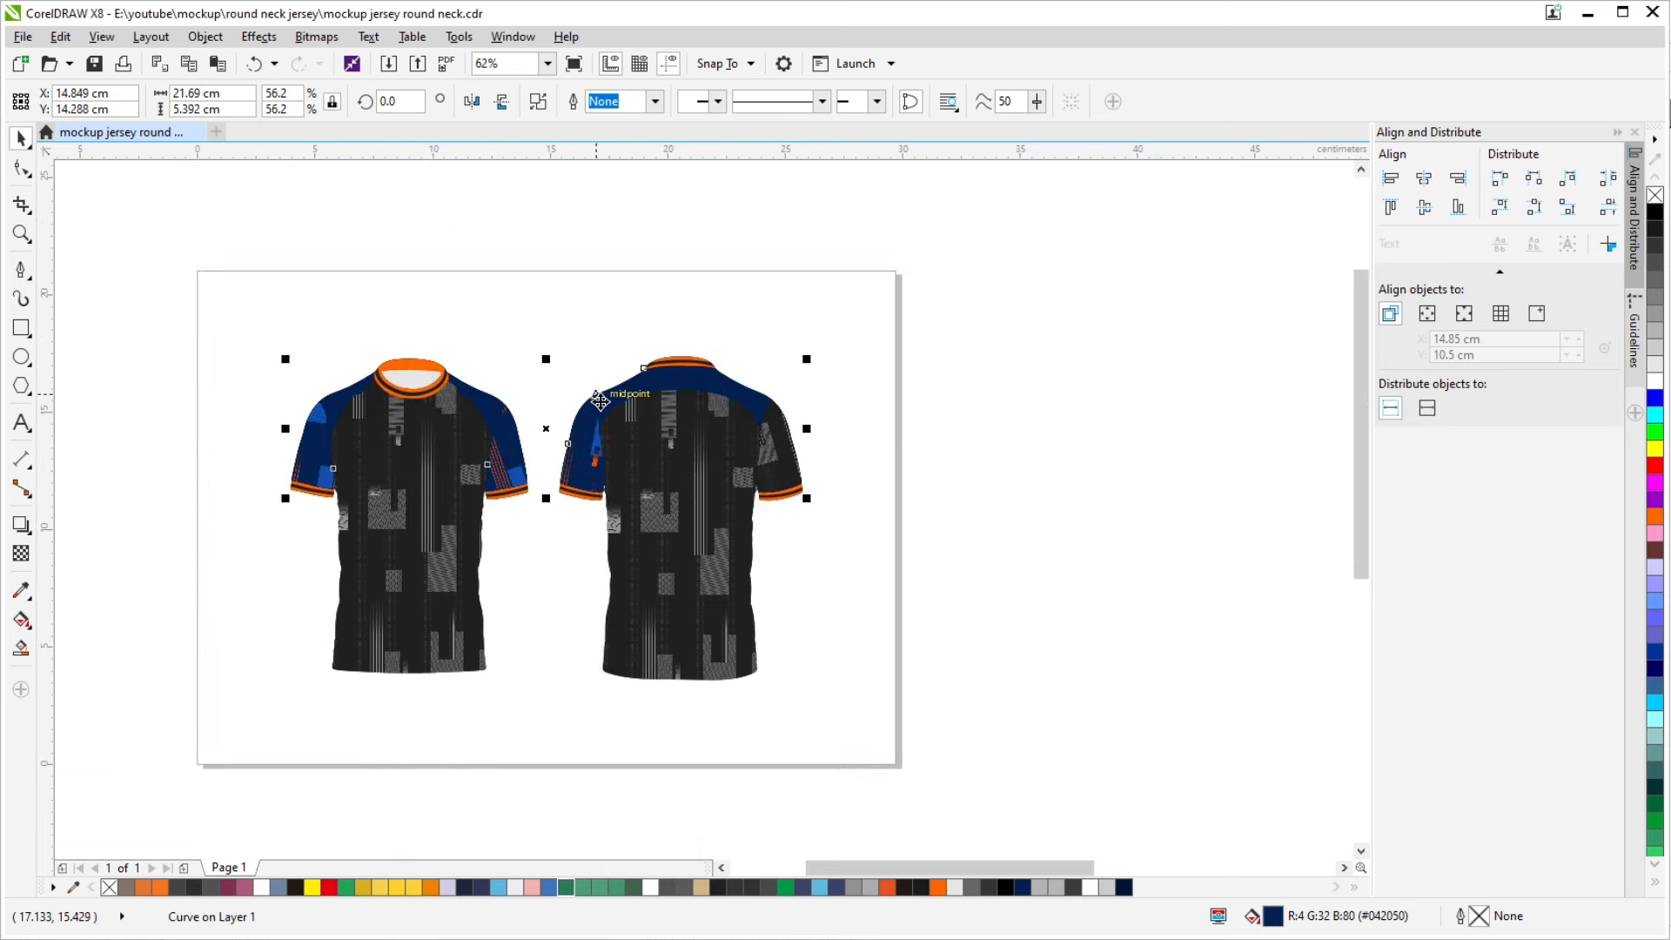
Lift the navy curve 30 cm off the jerseys to expose the patterned sleeves underneath
{"action": "scroll", "coordinate": [630, 429], "scroll_direction": "up", "scroll_amount": 2}
{"action": "key", "text": "Up"}
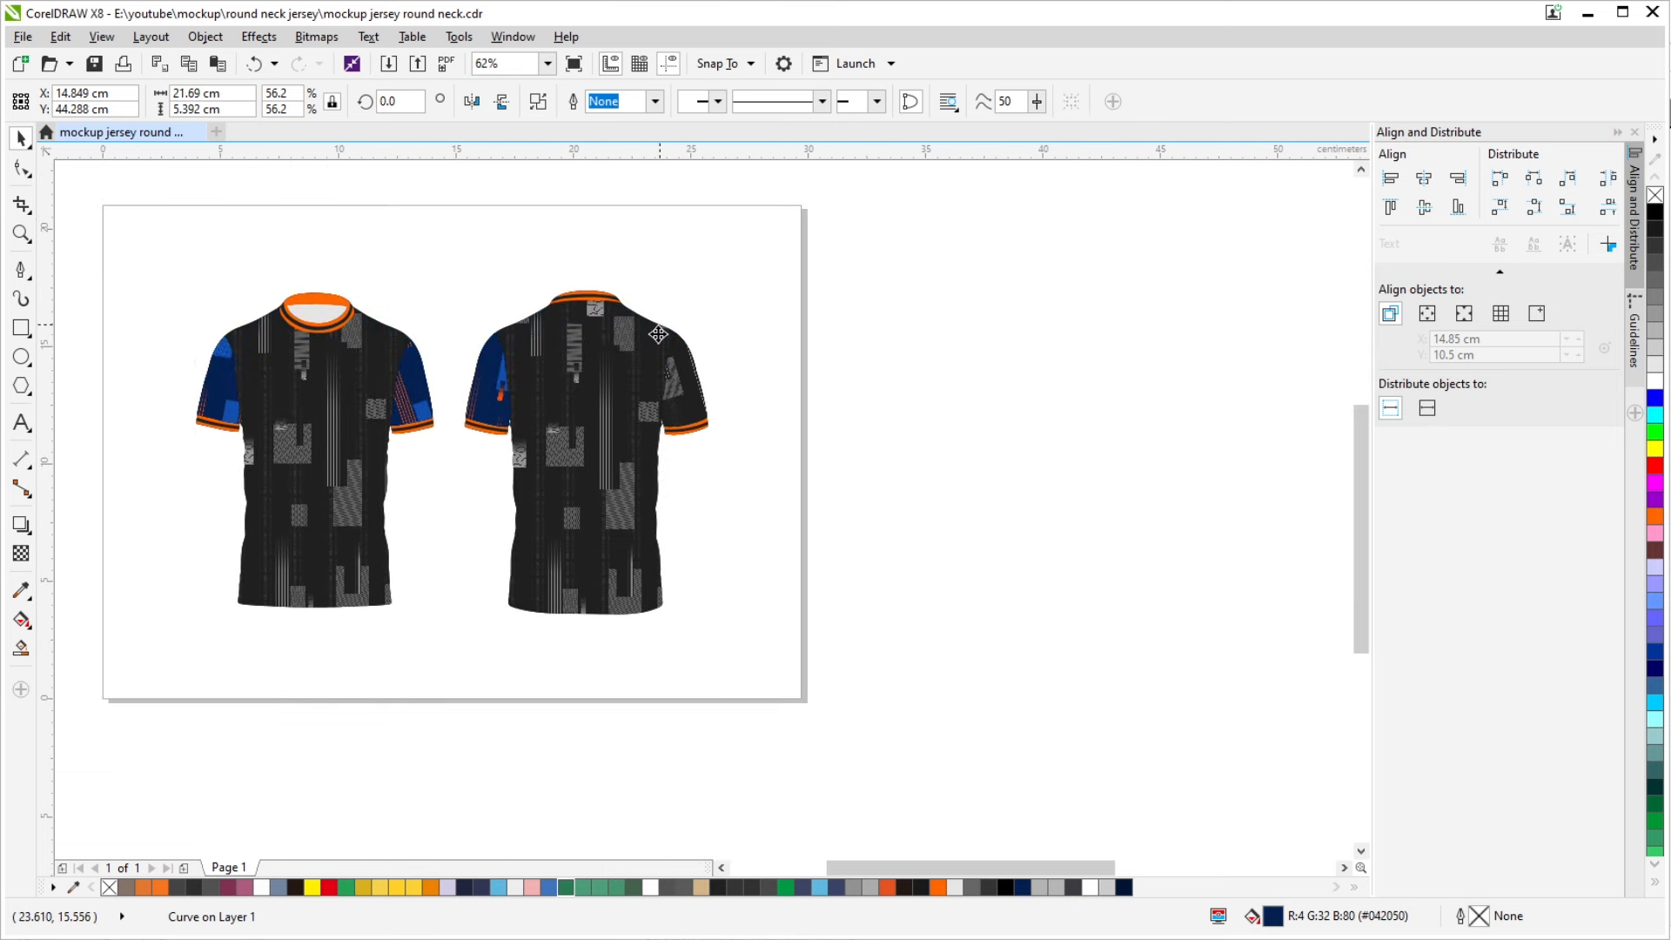
{"action": "scroll", "coordinate": [653, 339], "scroll_direction": "down", "scroll_amount": 1}
{"action": "scroll", "coordinate": [597, 277], "scroll_direction": "down", "scroll_amount": 1}
{"action": "left_click_drag", "start_coordinate": [585, 251], "coordinate": [565, 401]}
{"action": "scroll", "coordinate": [544, 328], "scroll_direction": "up", "scroll_amount": 1}
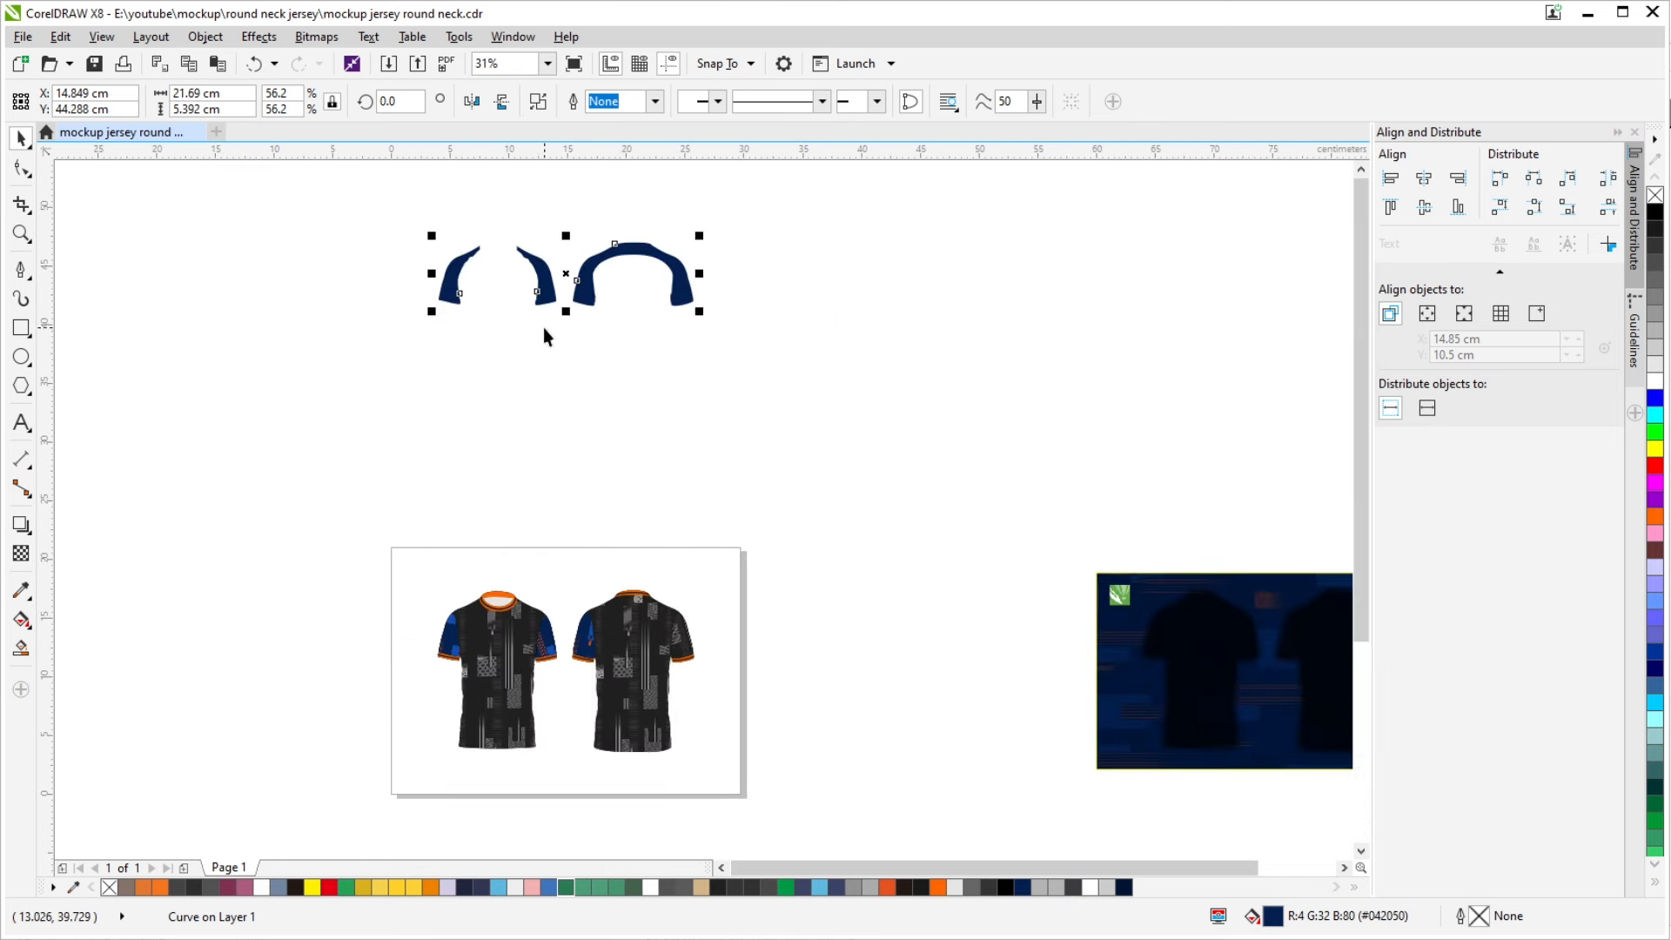
Return the navy curve 30 cm down onto the jerseys and bring it in front of the patterned sleeves
{"action": "left_click_drag", "start_coordinate": [608, 583], "coordinate": [574, 472]}
{"action": "left_click_drag", "start_coordinate": [622, 522], "coordinate": [609, 437]}
{"action": "key", "text": "Down"}
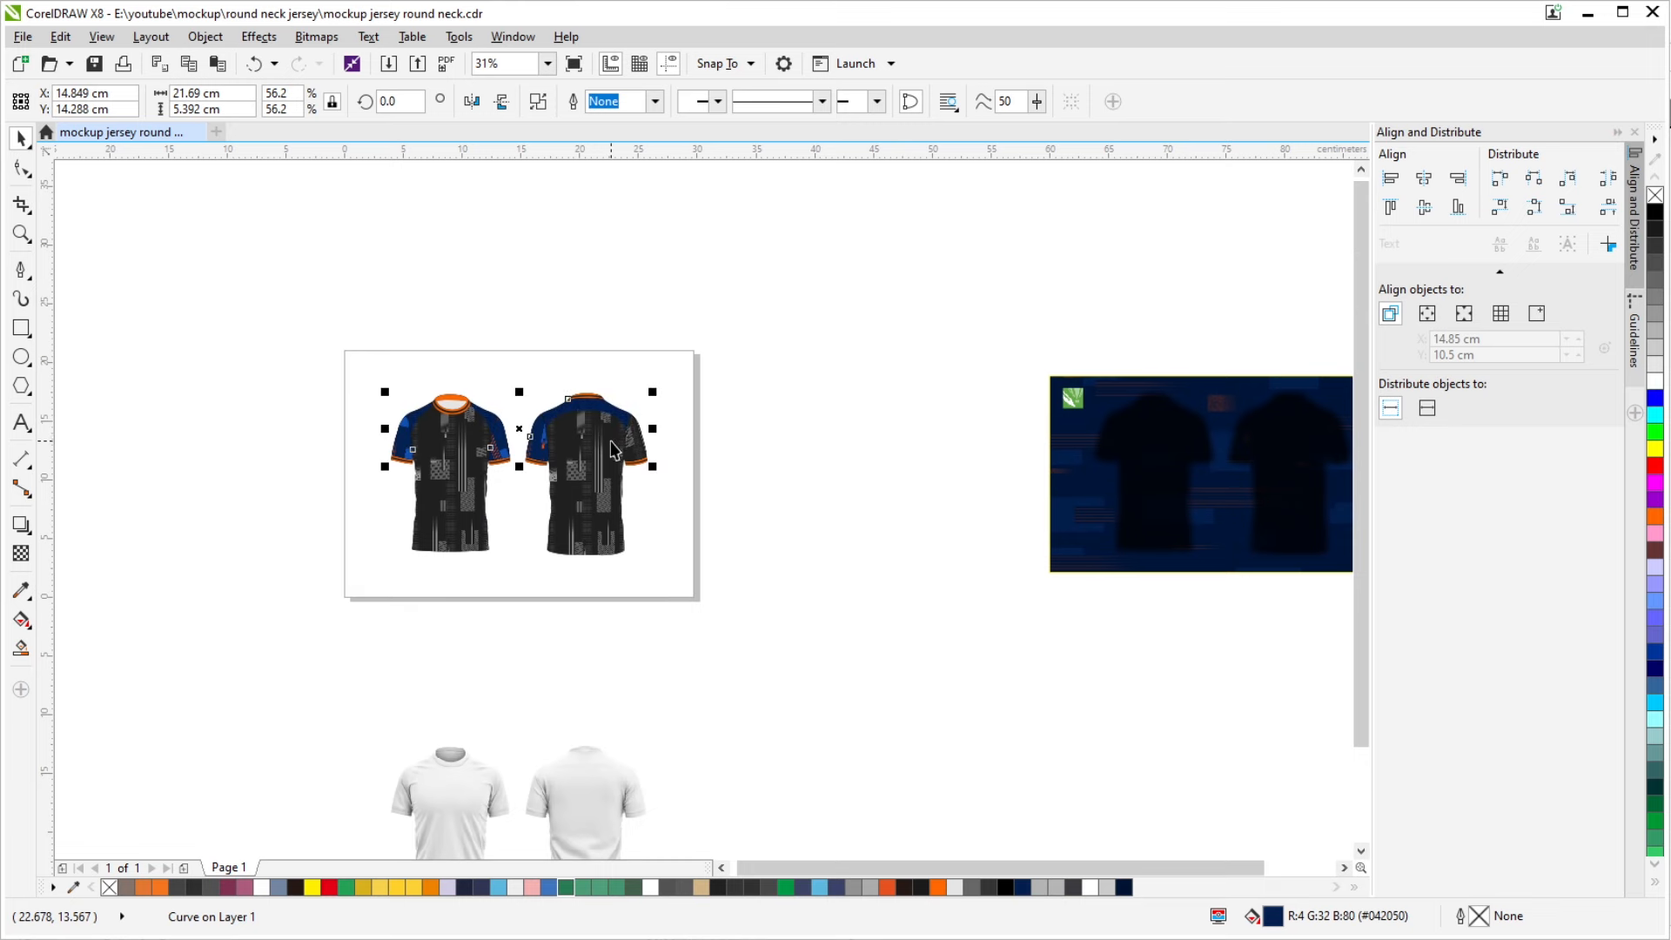
{"action": "scroll", "coordinate": [613, 461], "scroll_direction": "up", "scroll_amount": 1}
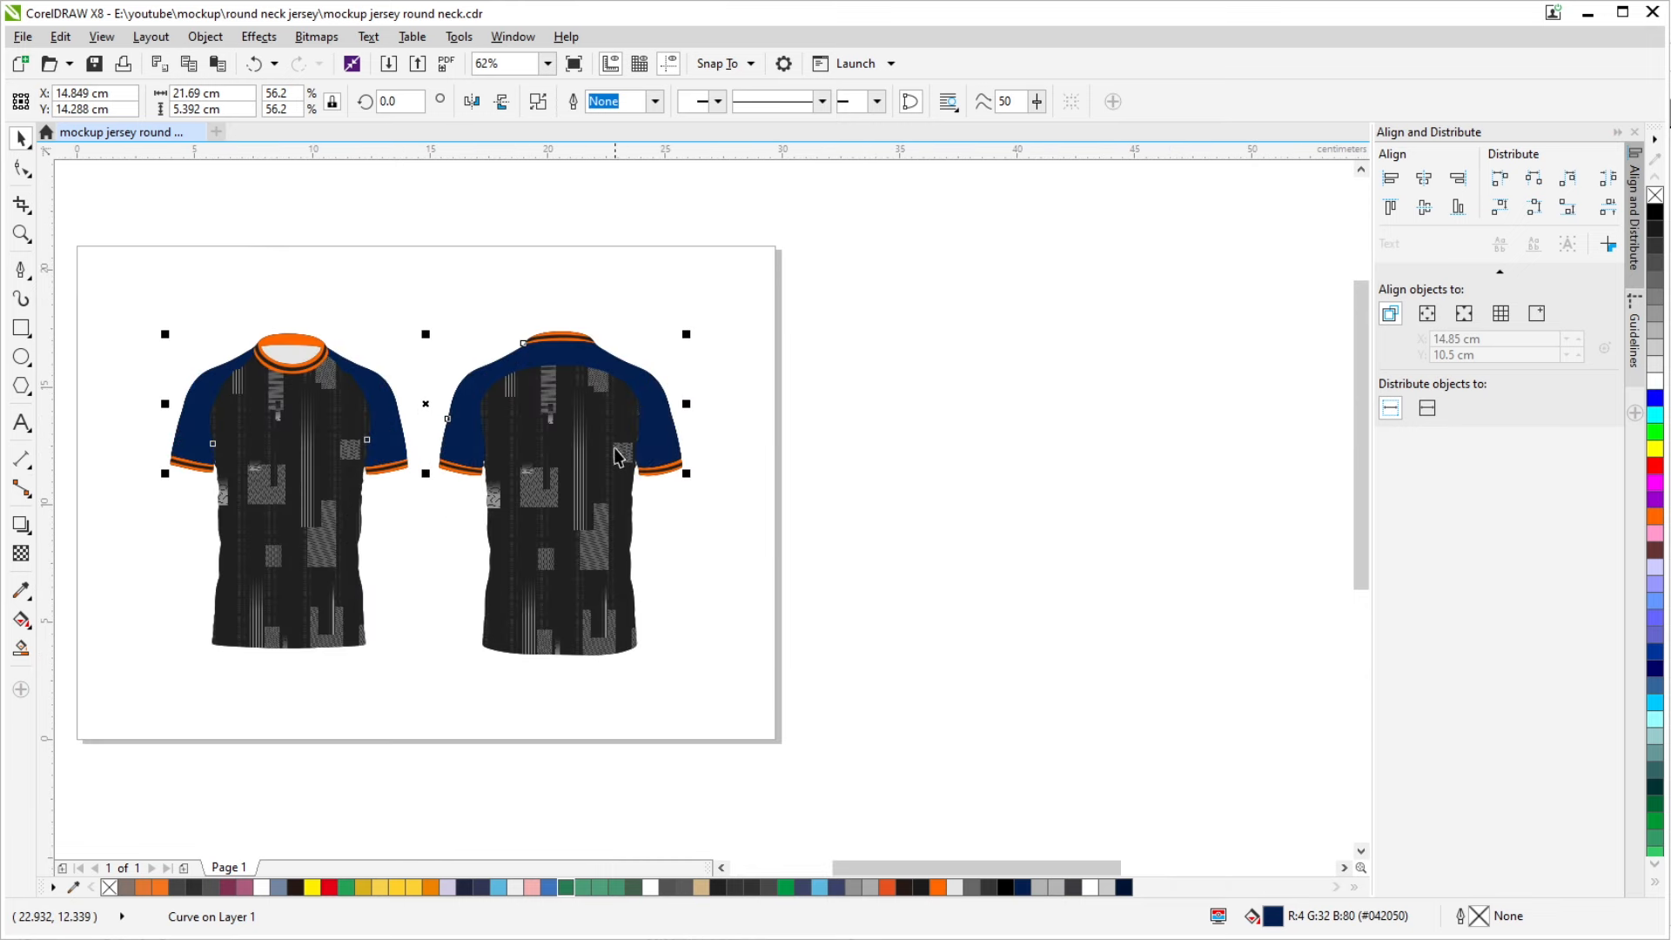
{"action": "scroll", "coordinate": [614, 455], "scroll_direction": "down", "scroll_amount": 1}
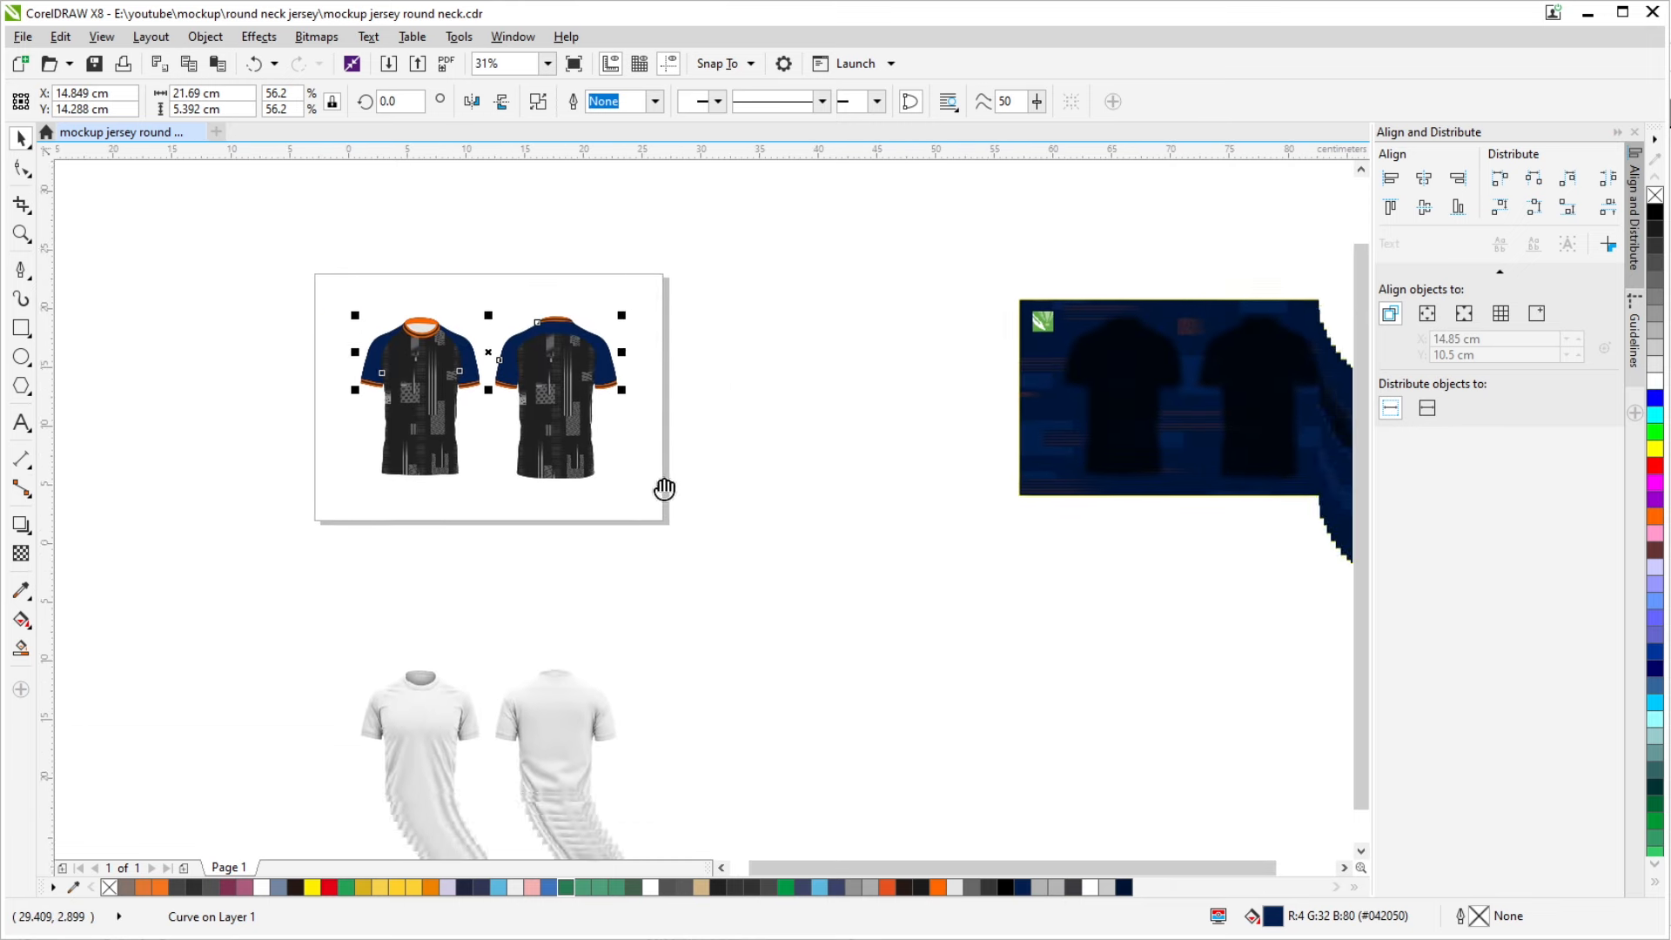
{"action": "left_click", "coordinate": [696, 407]}
{"action": "scroll", "coordinate": [603, 299], "scroll_direction": "up", "scroll_amount": 1}
{"action": "scroll", "coordinate": [593, 418], "scroll_direction": "down", "scroll_amount": 1}
{"action": "left_click_drag", "start_coordinate": [606, 476], "coordinate": [643, 391]}
Center the white shading group on the page so that it covers both jerseys
{"action": "left_click", "coordinate": [572, 682]}
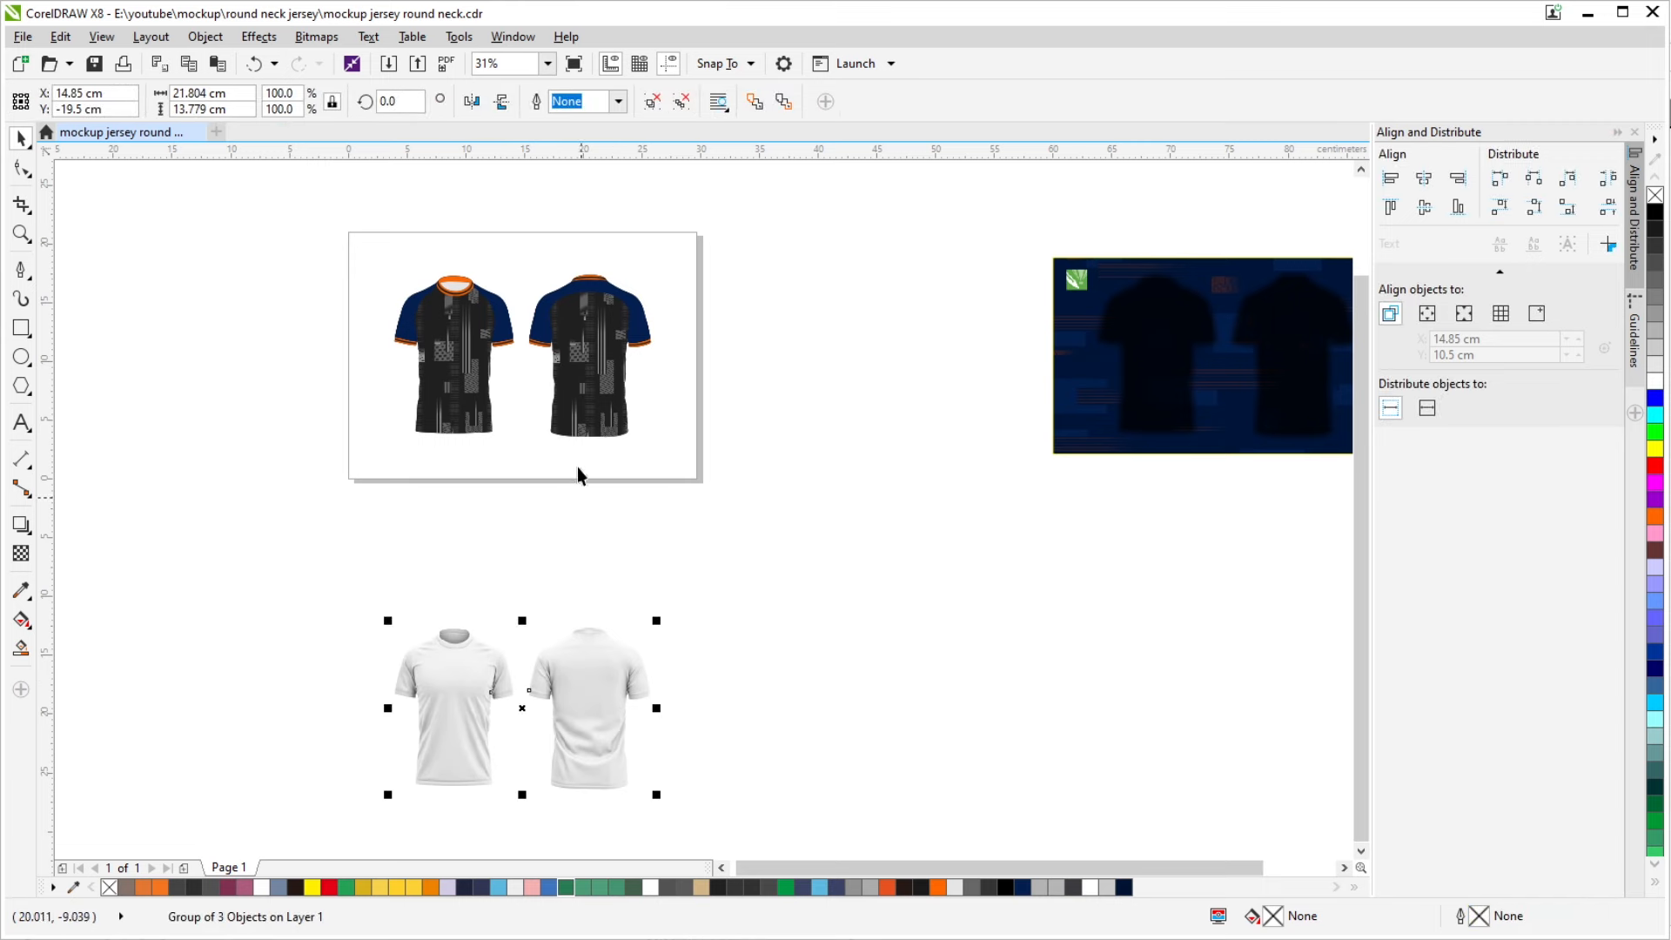
{"action": "left_click_drag", "start_coordinate": [613, 447], "coordinate": [613, 474]}
{"action": "key", "text": "p"}
{"action": "scroll", "coordinate": [504, 292], "scroll_direction": "up", "scroll_amount": 2}
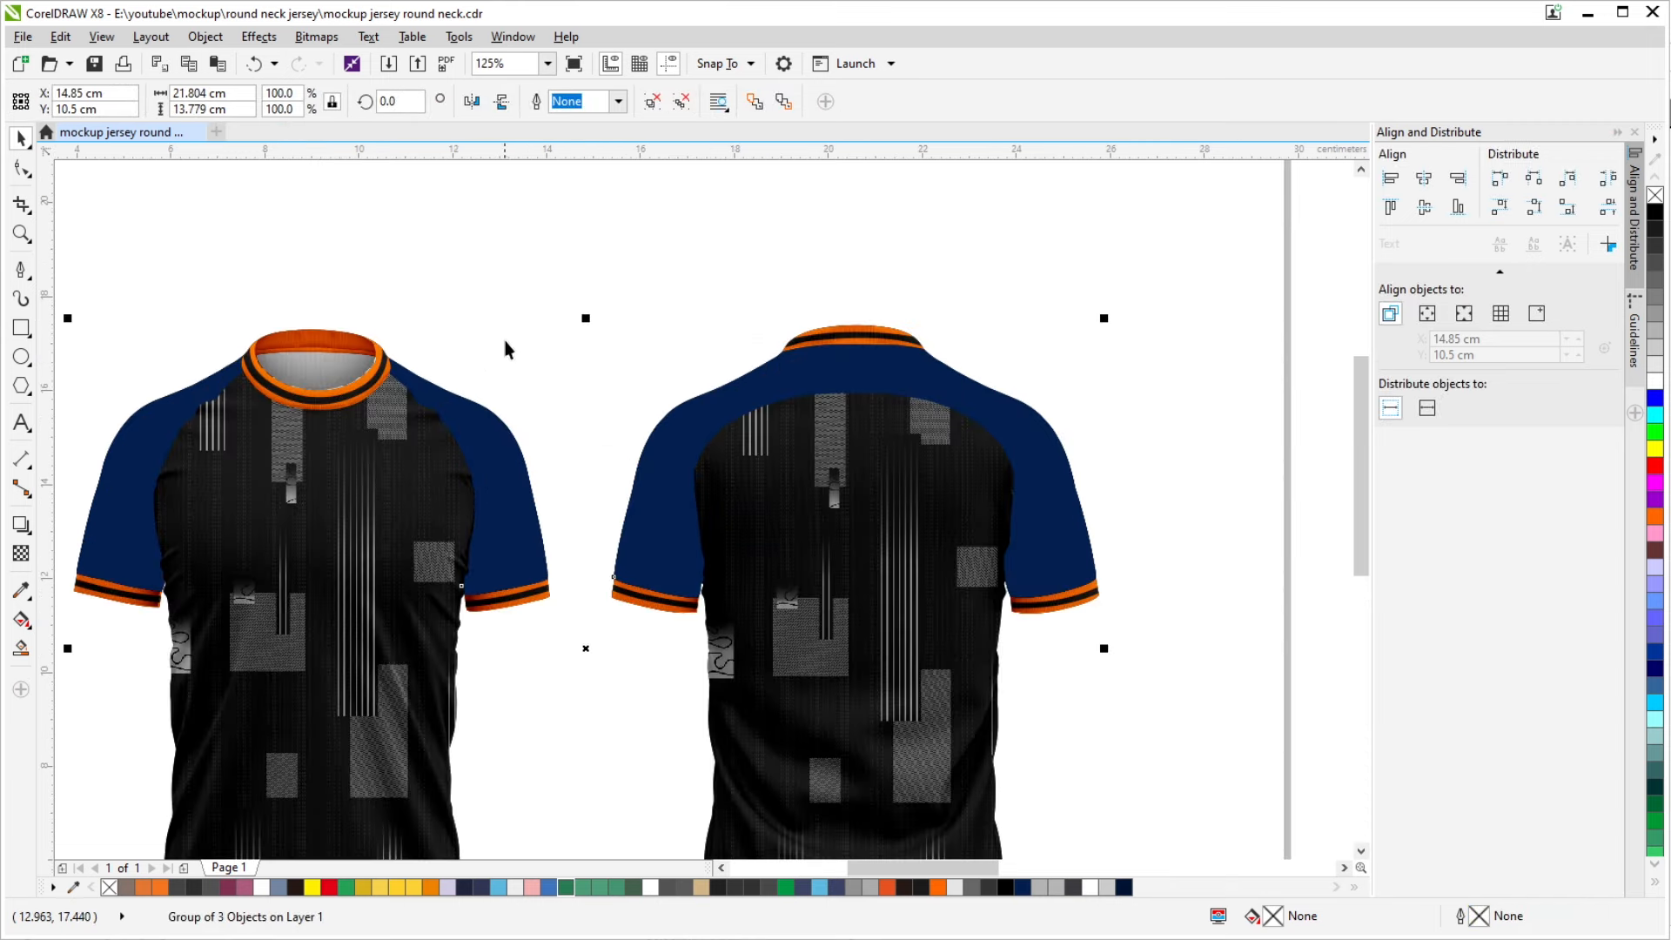
{"action": "left_click_drag", "start_coordinate": [521, 360], "coordinate": [536, 244]}
{"action": "scroll", "coordinate": [540, 253], "scroll_direction": "down", "scroll_amount": 2}
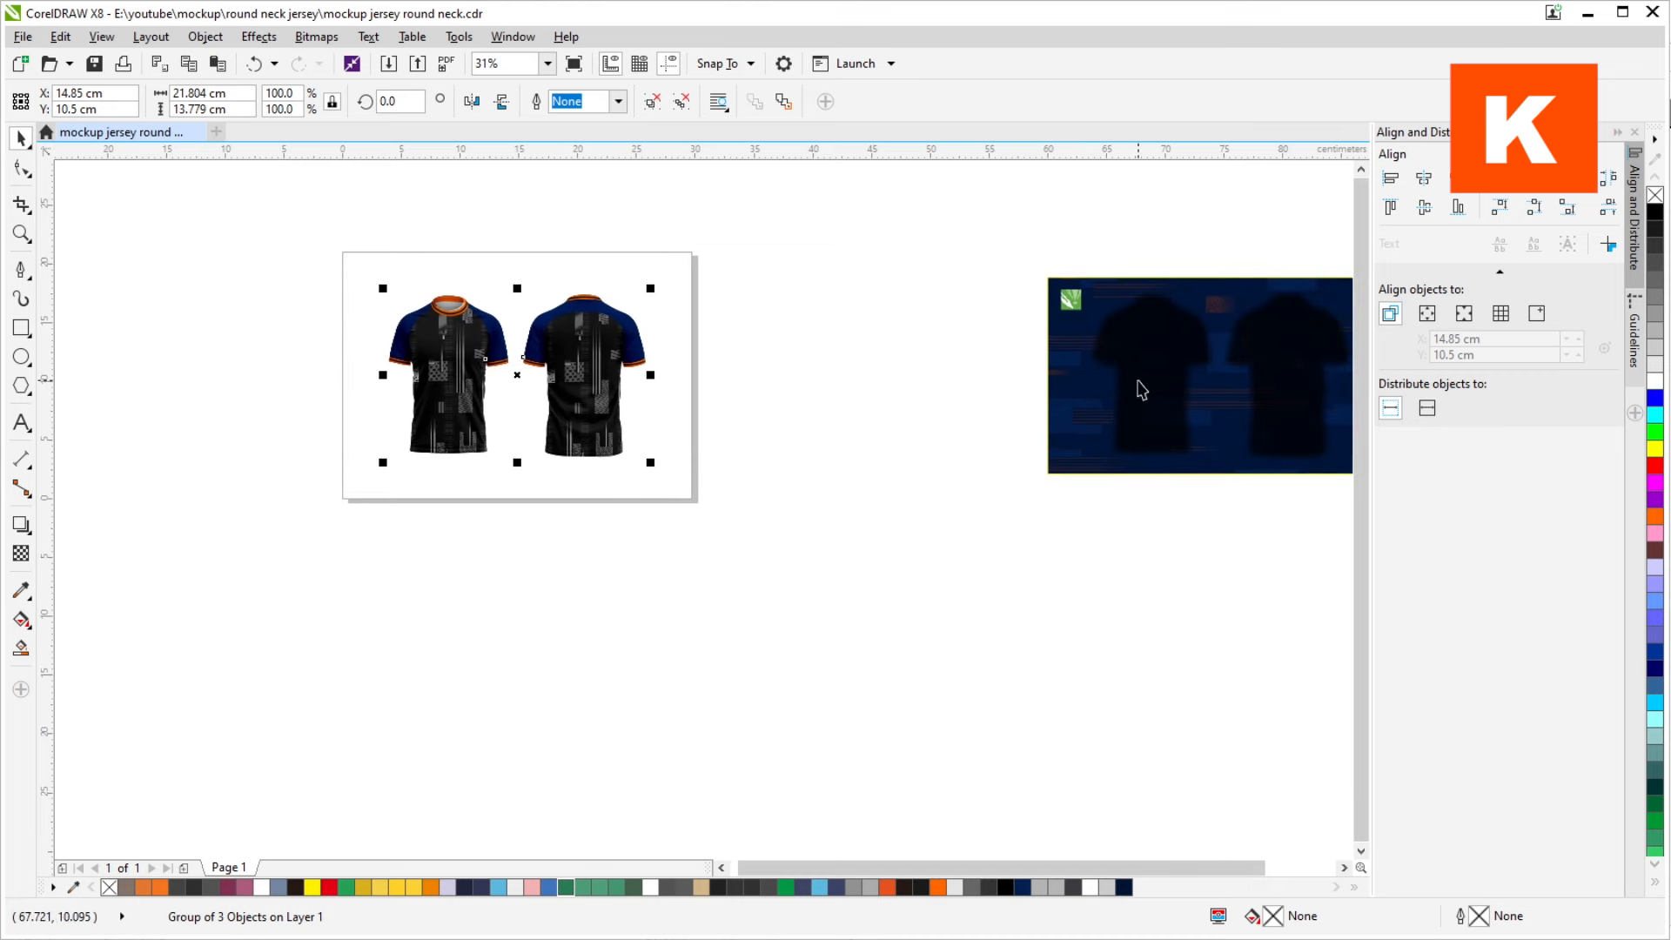
Try the lens shadow rectangle behind the jerseys and move it 60 cm right, back onto the dark blue background
{"action": "left_click", "coordinate": [1166, 388]}
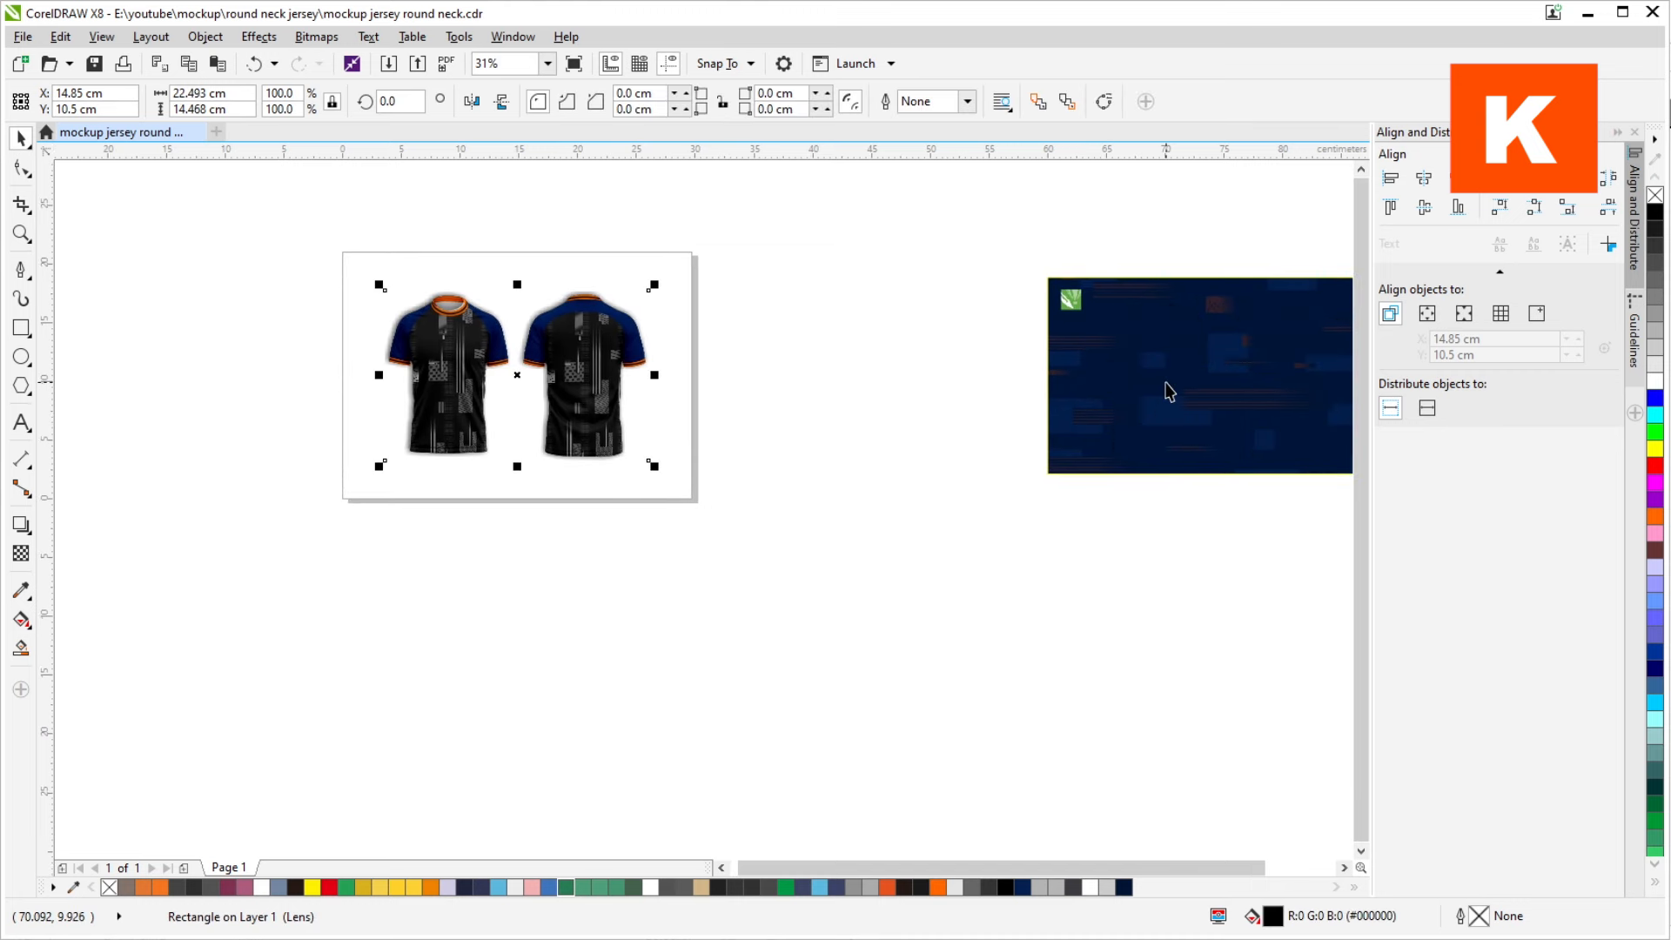
{"action": "left_click_drag", "start_coordinate": [896, 359], "coordinate": [754, 315]}
{"action": "key", "text": "Right"}
{"action": "key", "text": "Right"}
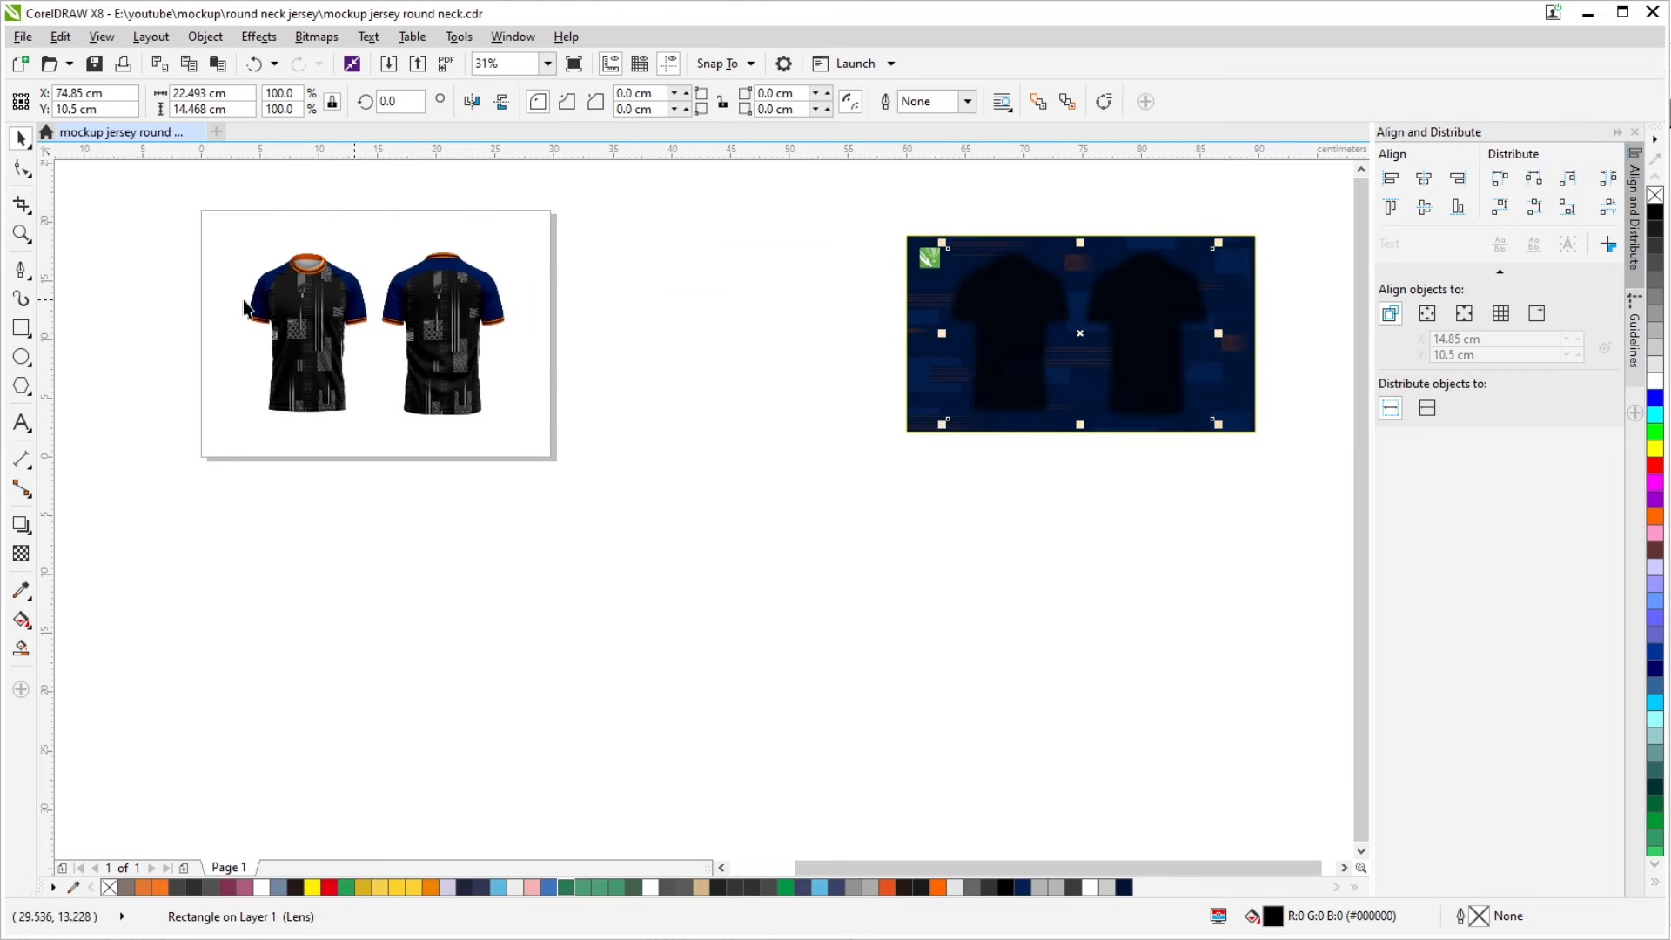
Copy all the jersey mockup objects from Page 1 onto a new Page 2
{"action": "left_click_drag", "start_coordinate": [261, 264], "coordinate": [484, 298]}
{"action": "left_click", "coordinate": [497, 314]}
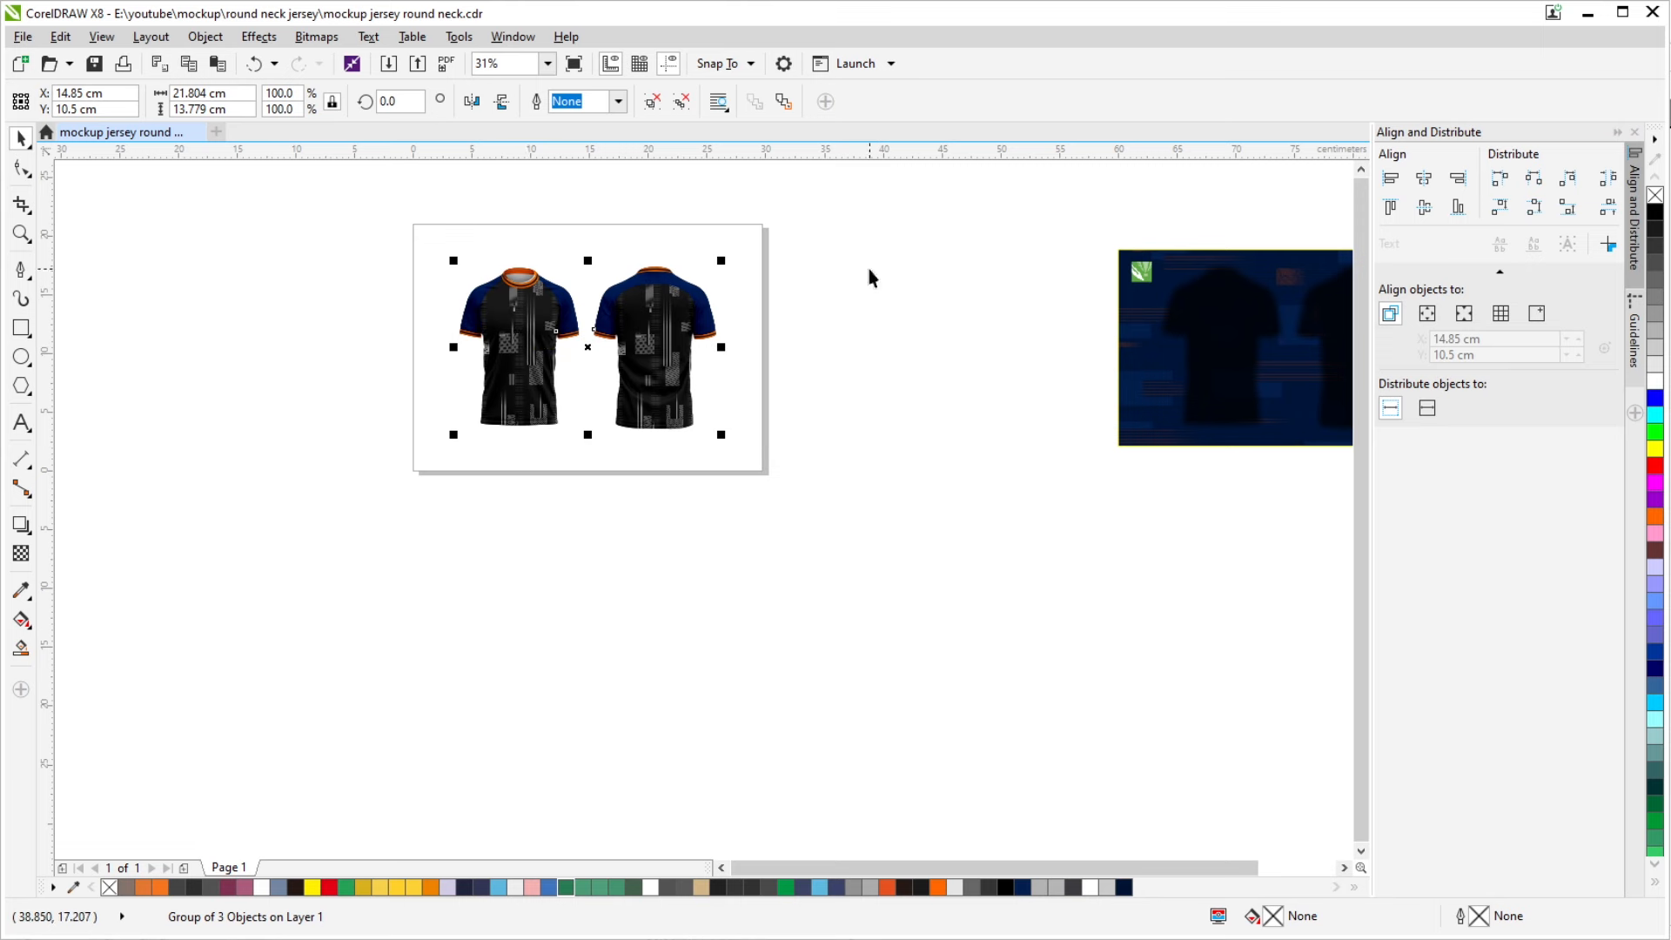
{"action": "scroll", "coordinate": [481, 356], "scroll_direction": "up", "scroll_amount": 4}
{"action": "scroll", "coordinate": [505, 370], "scroll_direction": "down", "scroll_amount": 4}
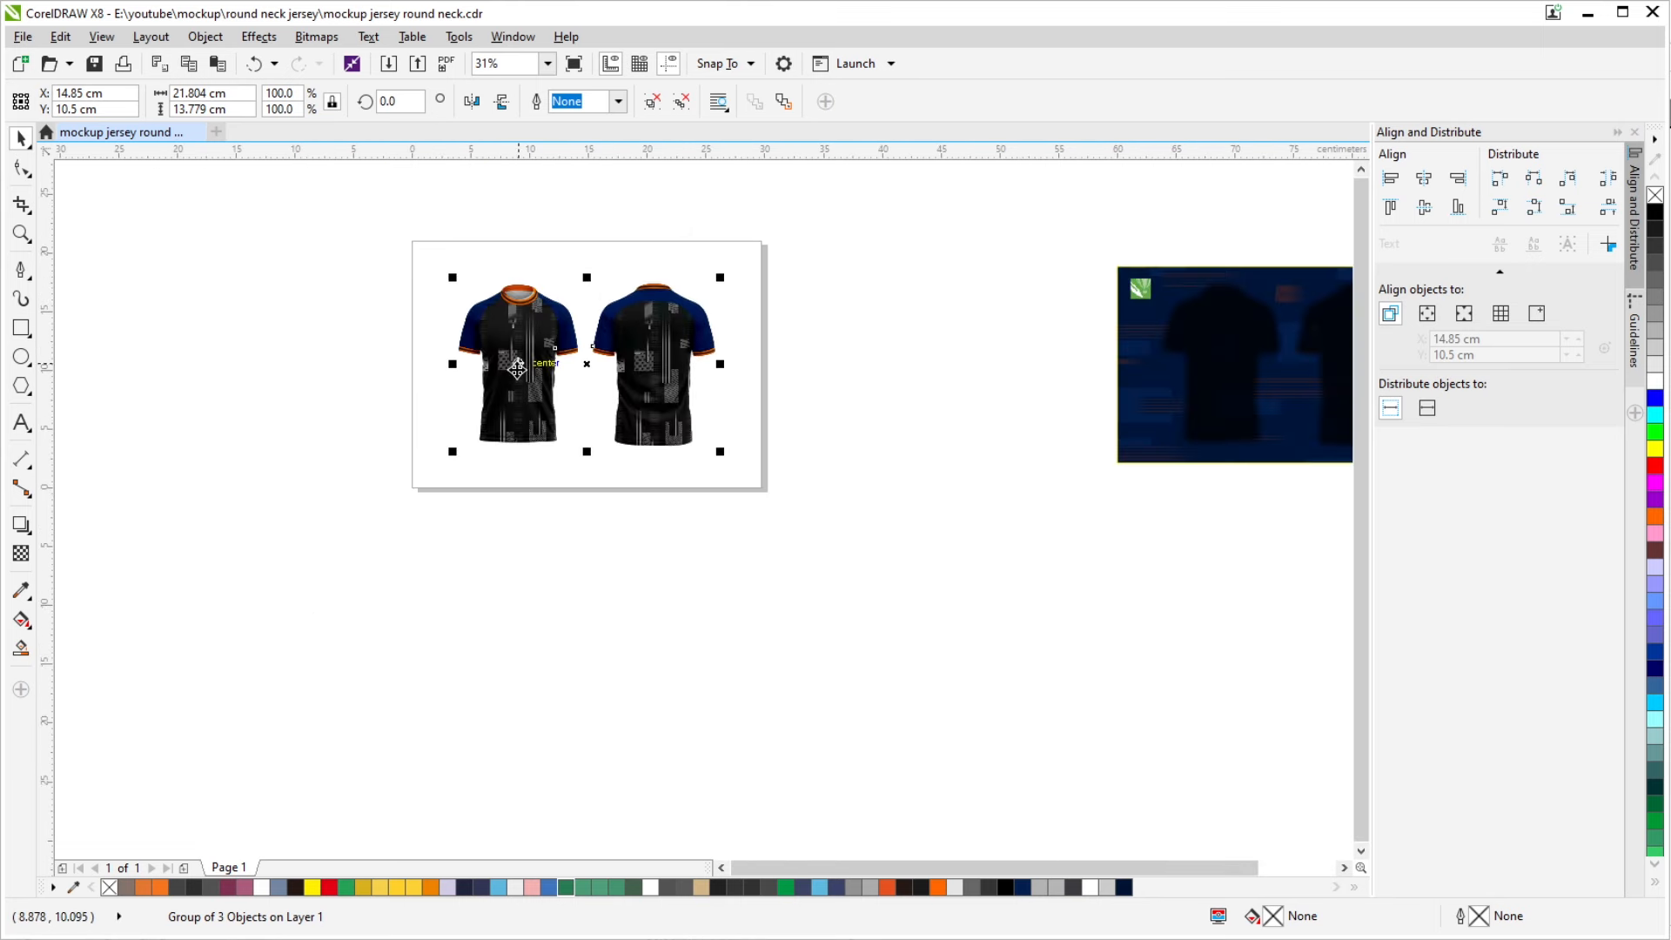
{"action": "left_click_drag", "start_coordinate": [349, 241], "coordinate": [817, 550]}
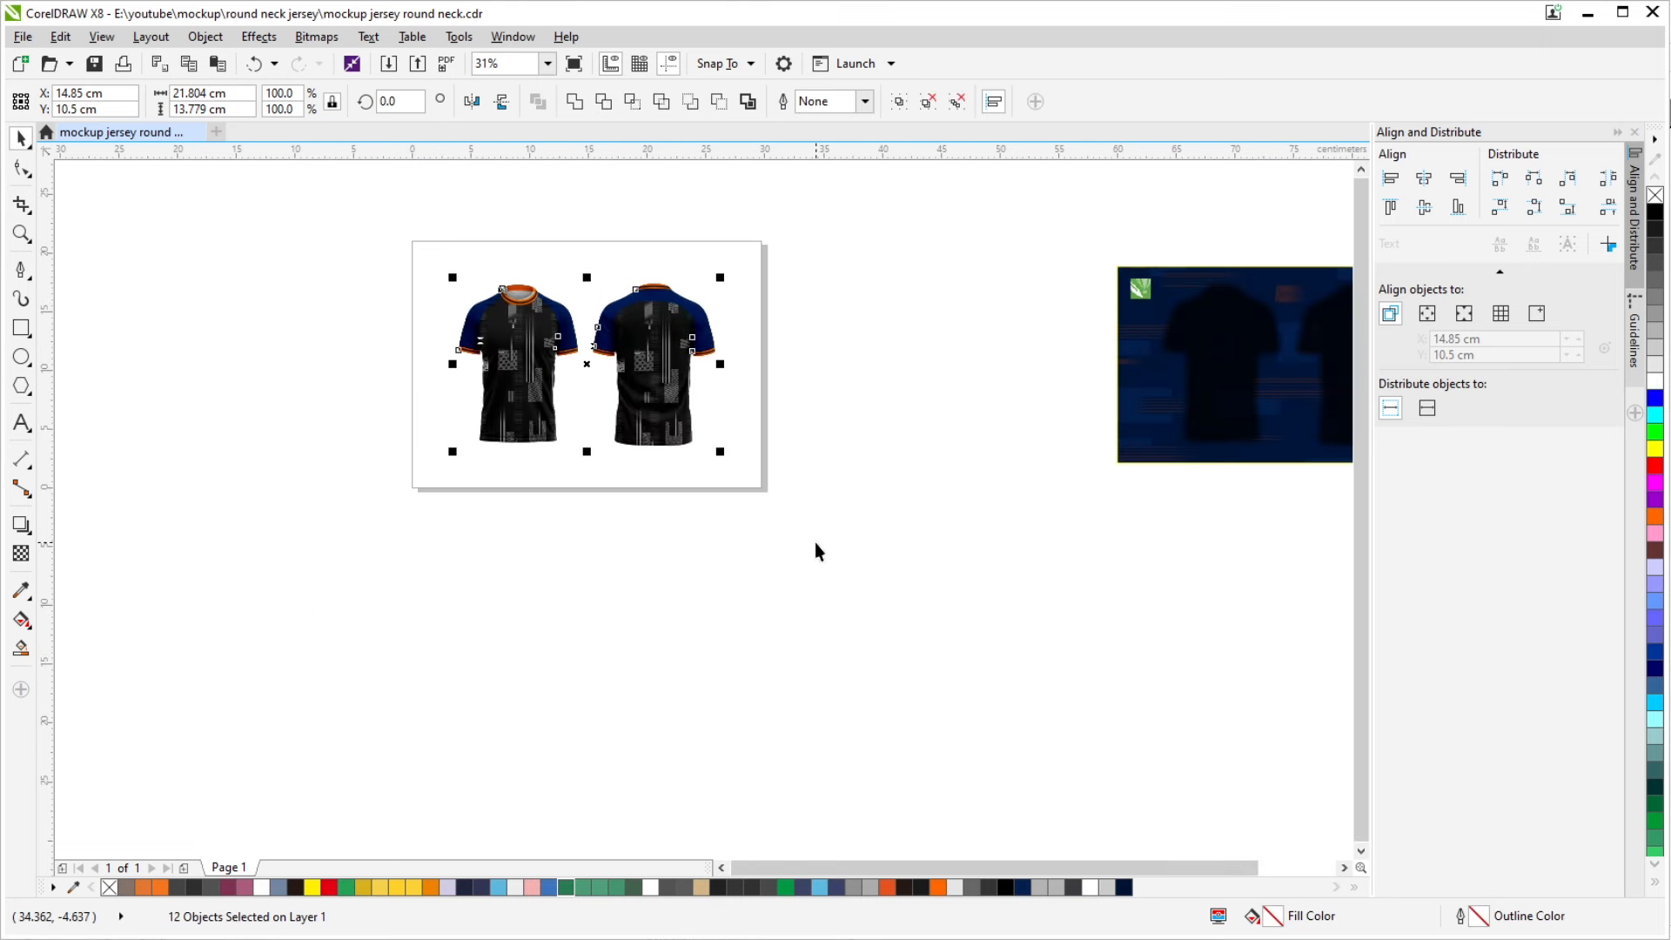
{"action": "key", "text": "Page_Down"}
{"action": "key", "text": "Return"}
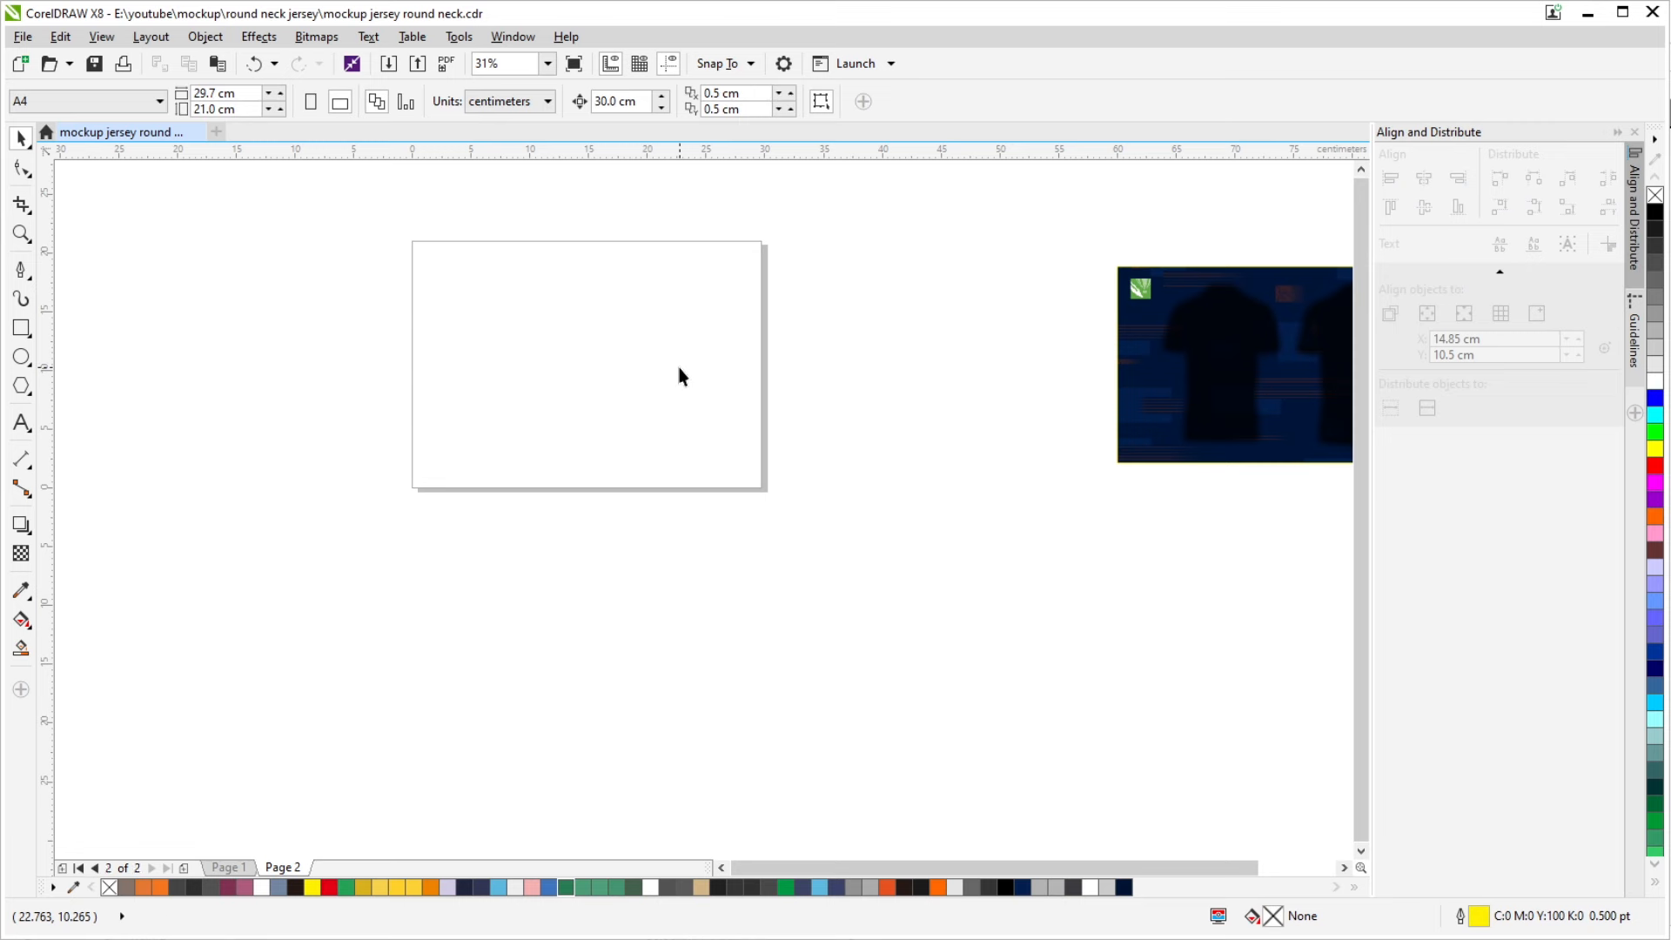
{"action": "key", "text": "ctrl+v"}
Lift the shading group 30 cm off the copied jerseys
{"action": "left_click", "coordinate": [783, 355]}
{"action": "left_click", "coordinate": [679, 380]}
{"action": "key", "text": "Delete"}
Extract the patterns from the back and front jersey body PowerClips and delete them
{"action": "left_click", "coordinate": [679, 380]}
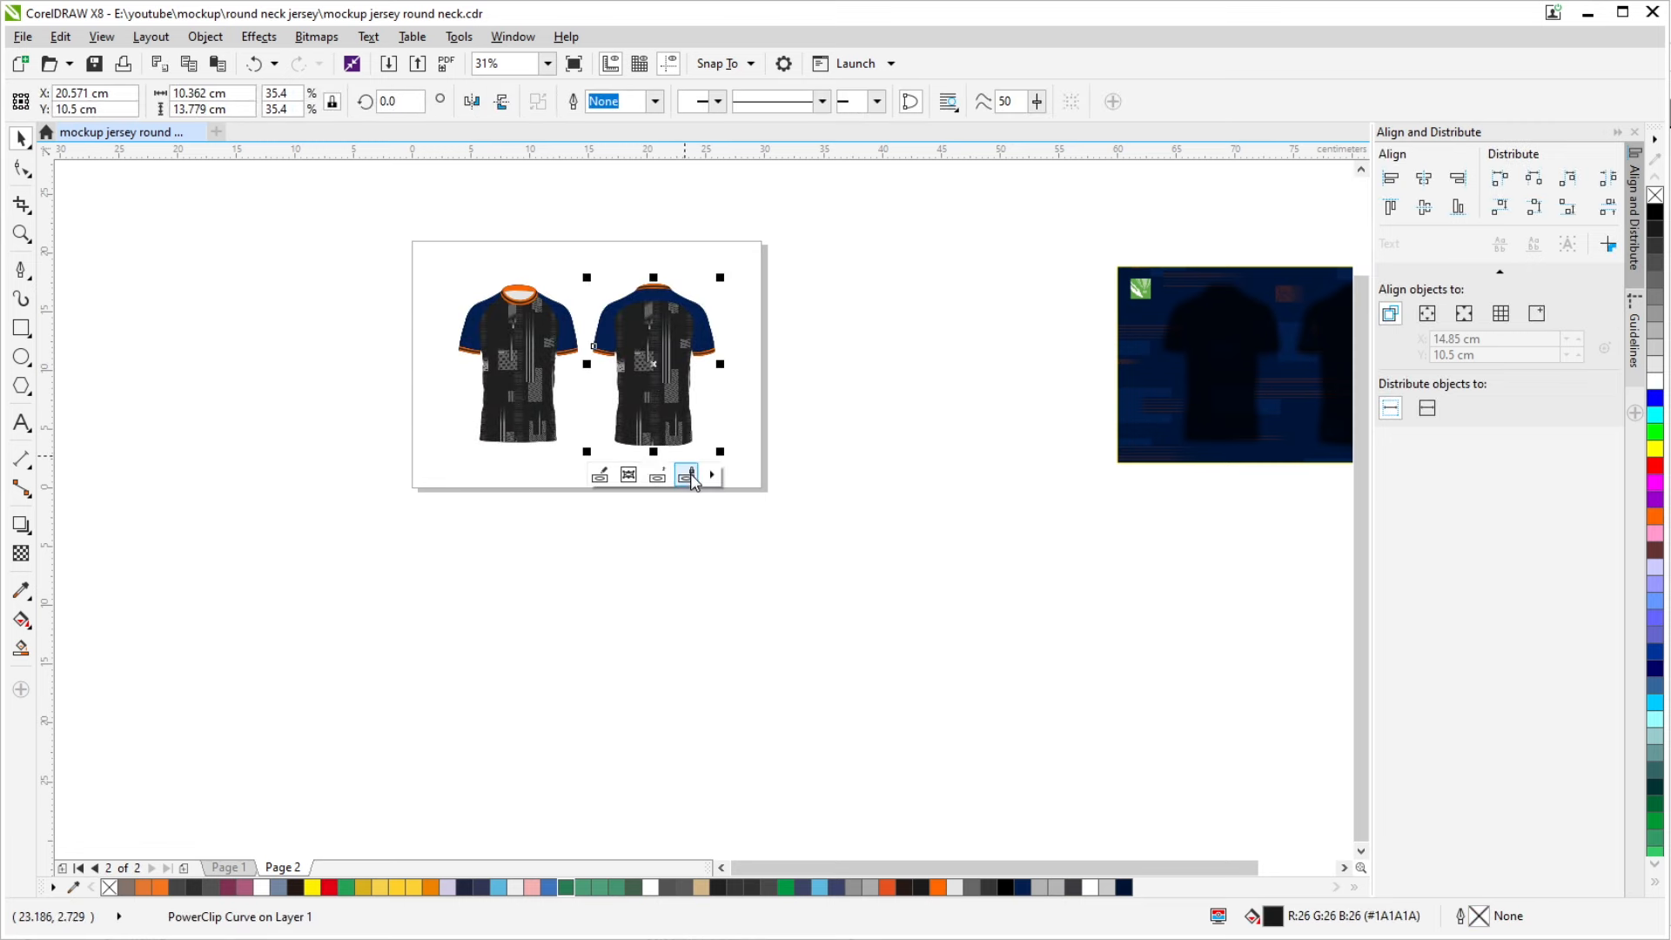
{"action": "left_click", "coordinate": [659, 476]}
{"action": "key", "text": "Delete"}
{"action": "left_click", "coordinate": [541, 414]}
{"action": "left_click", "coordinate": [524, 477]}
{"action": "key", "text": "Delete"}
{"action": "left_click_drag", "start_coordinate": [639, 347], "coordinate": [729, 398]}
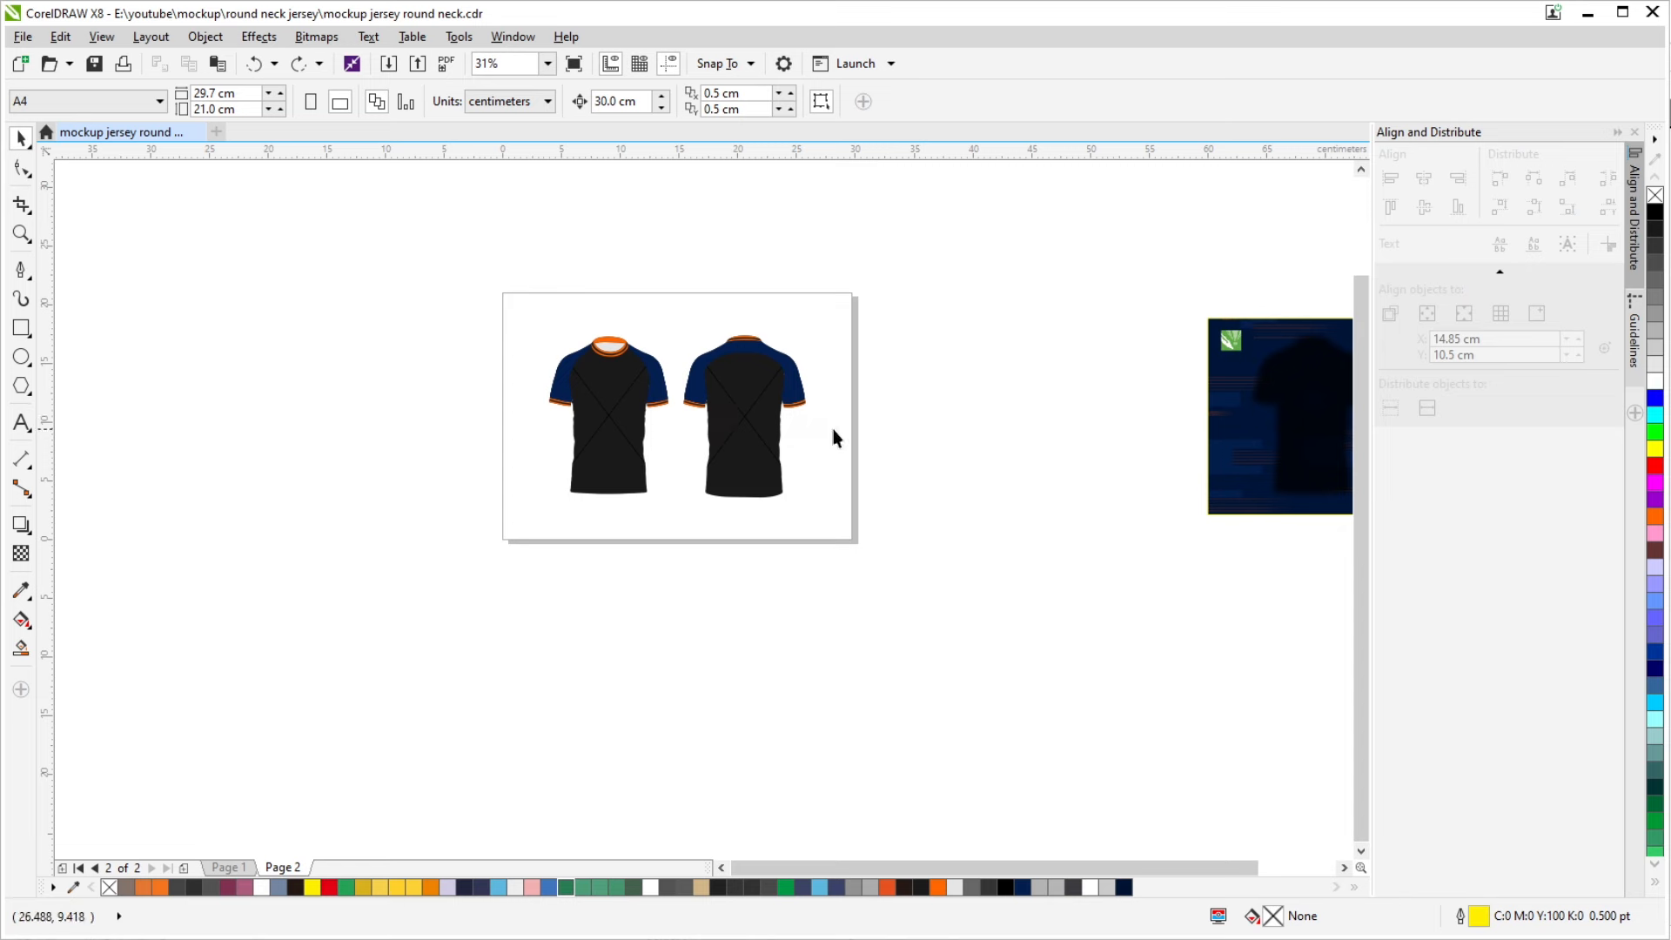
Set the frame type of the front and back jersey bodies to None
{"action": "scroll", "coordinate": [653, 461], "scroll_direction": "down", "scroll_amount": 1}
{"action": "left_click", "coordinate": [670, 287]}
{"action": "scroll", "coordinate": [627, 443], "scroll_direction": "up", "scroll_amount": 2}
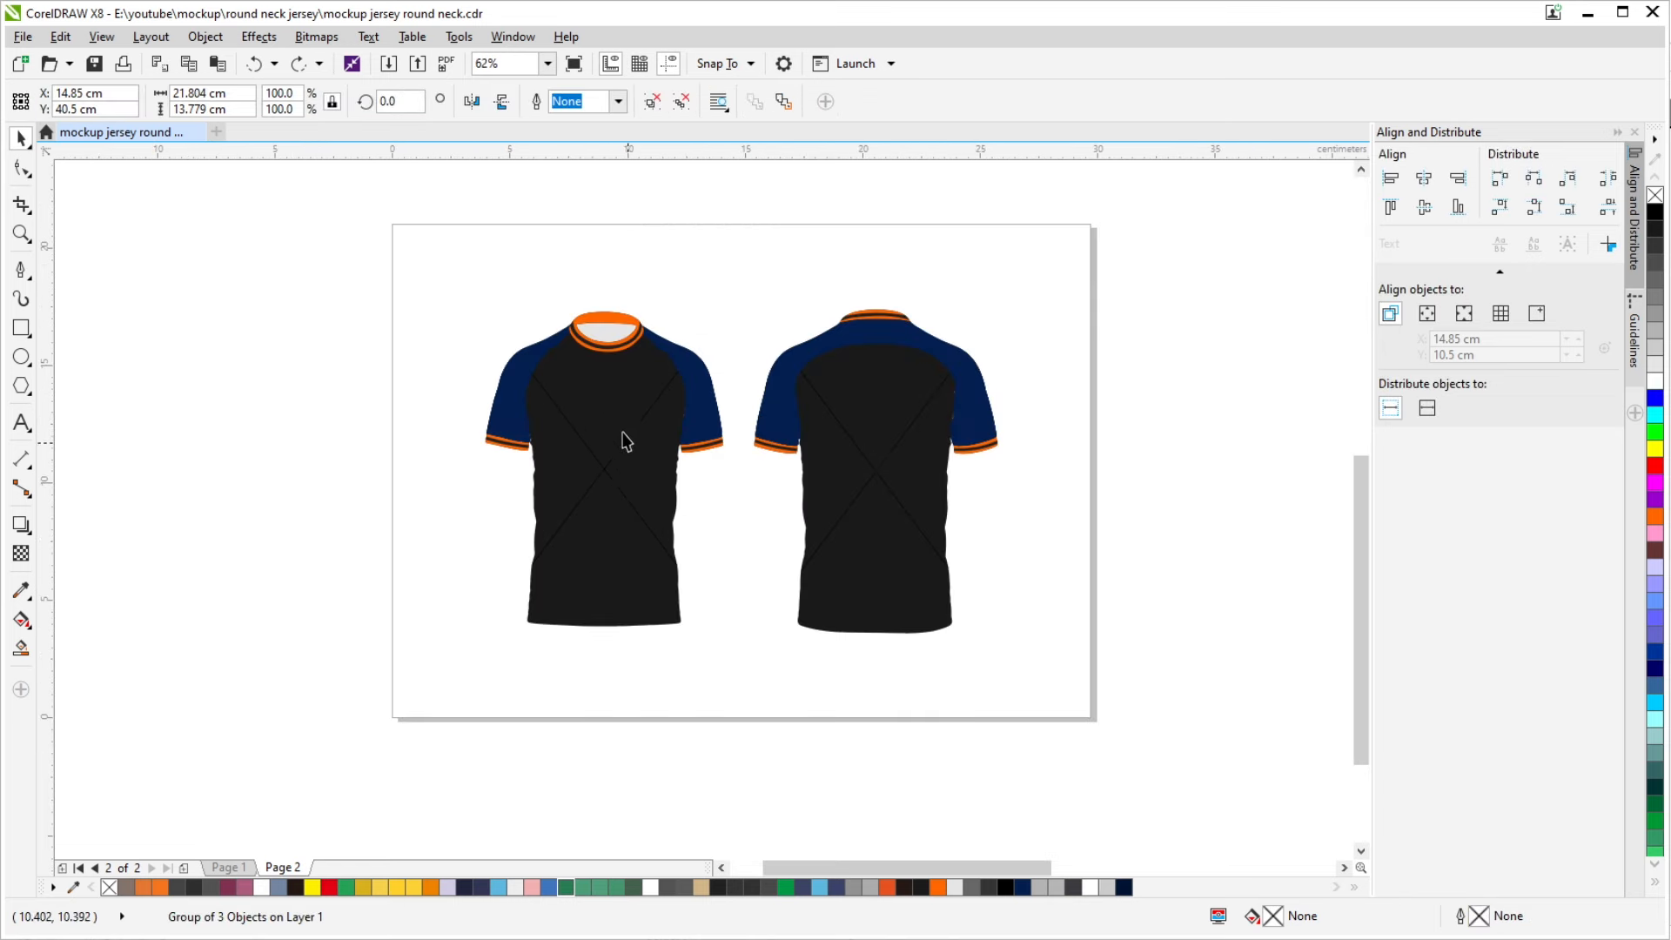
{"action": "left_click", "coordinate": [631, 443]}
{"action": "right_click", "coordinate": [642, 440]}
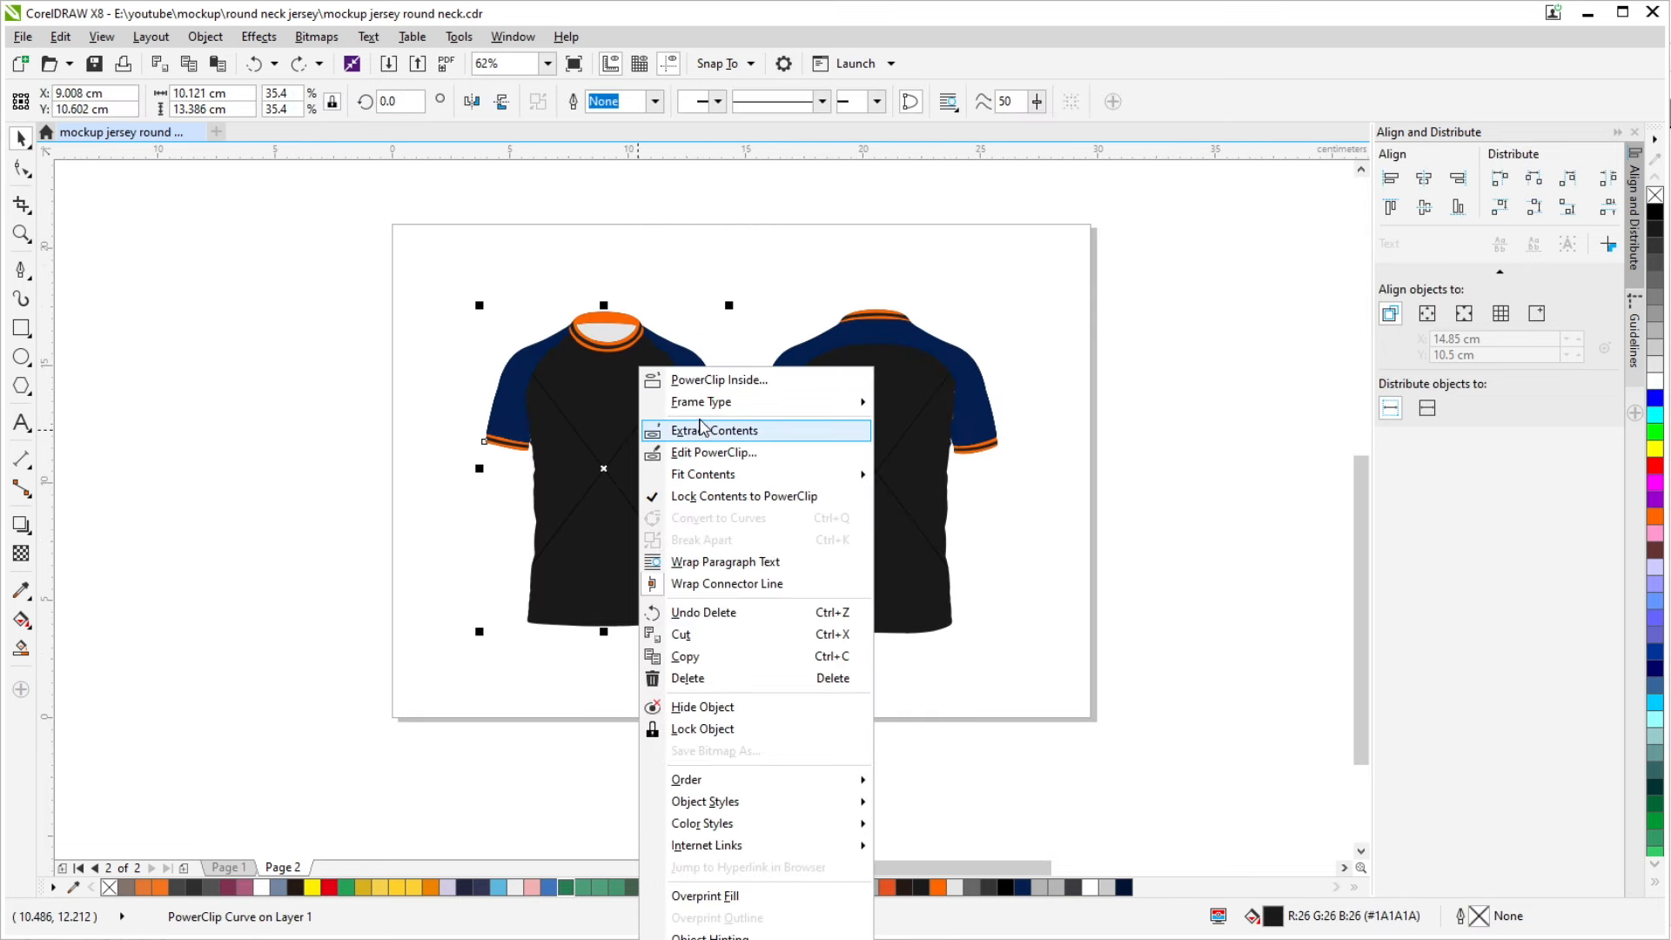
{"action": "mouse_move", "coordinate": [702, 401]}
{"action": "left_click", "coordinate": [985, 452]}
{"action": "right_click", "coordinate": [899, 454]}
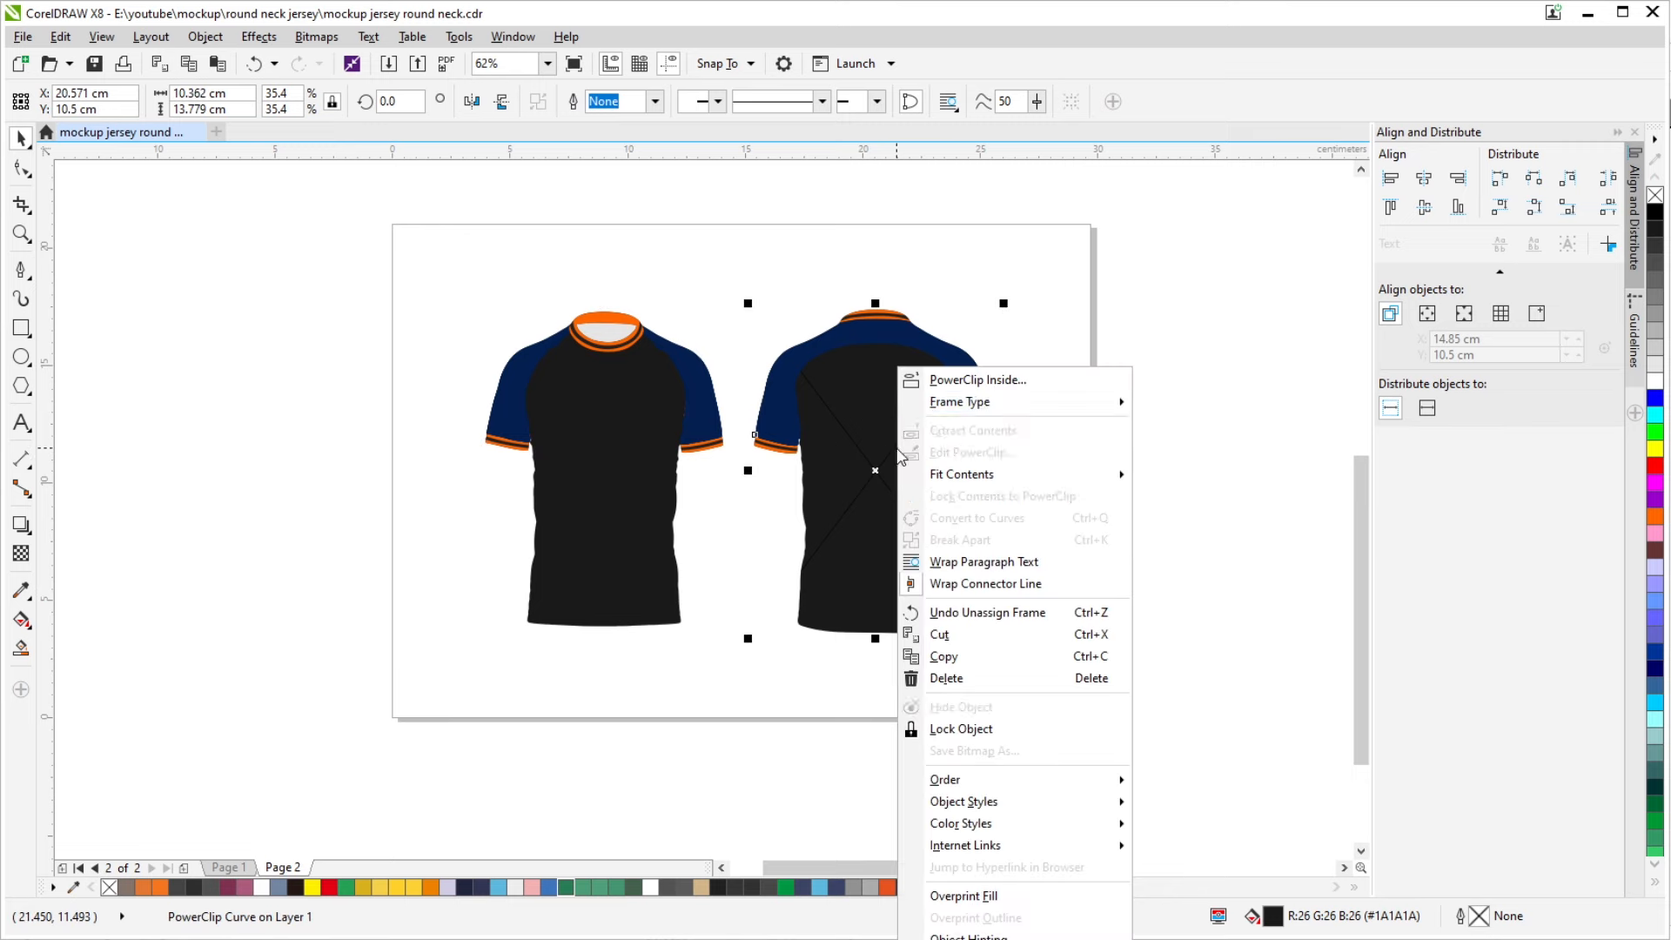
{"action": "mouse_move", "coordinate": [996, 403]}
{"action": "left_click", "coordinate": [1147, 456]}
Try the shading group over the emptied jersey bodies by moving it 30 cm down, and lift it off again
{"action": "scroll", "coordinate": [836, 365], "scroll_direction": "down", "scroll_amount": 1}
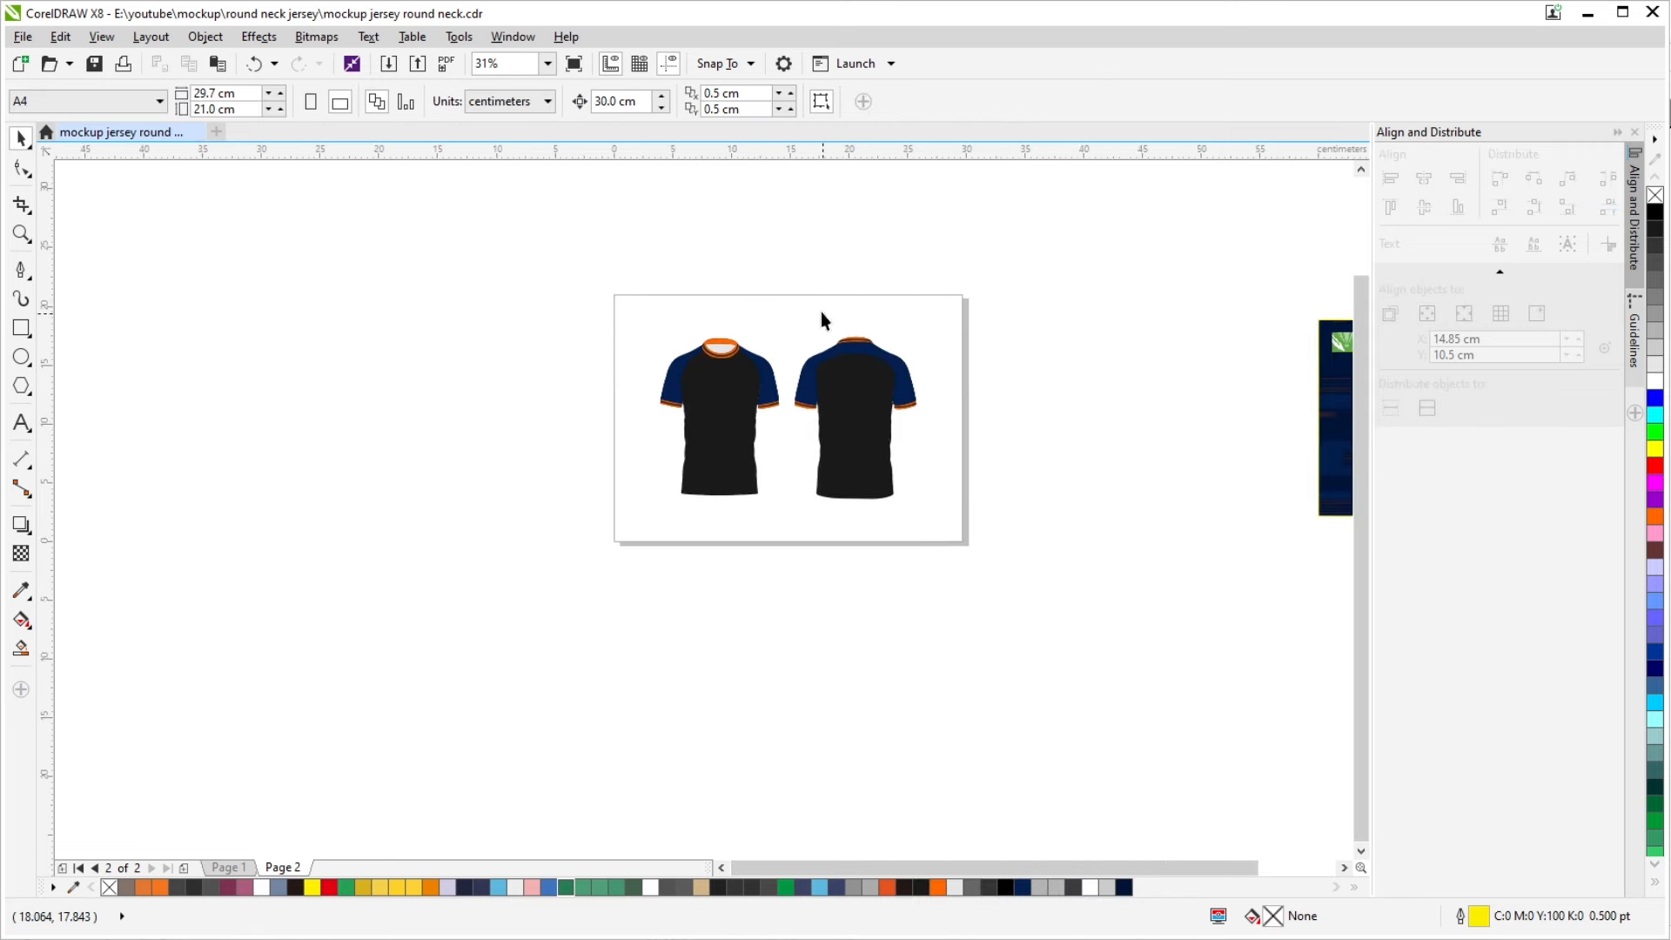
{"action": "scroll", "coordinate": [722, 357], "scroll_direction": "down", "scroll_amount": 4}
{"action": "left_click", "coordinate": [728, 321]}
{"action": "key", "text": "Down"}
{"action": "scroll", "coordinate": [741, 413], "scroll_direction": "up", "scroll_amount": 3}
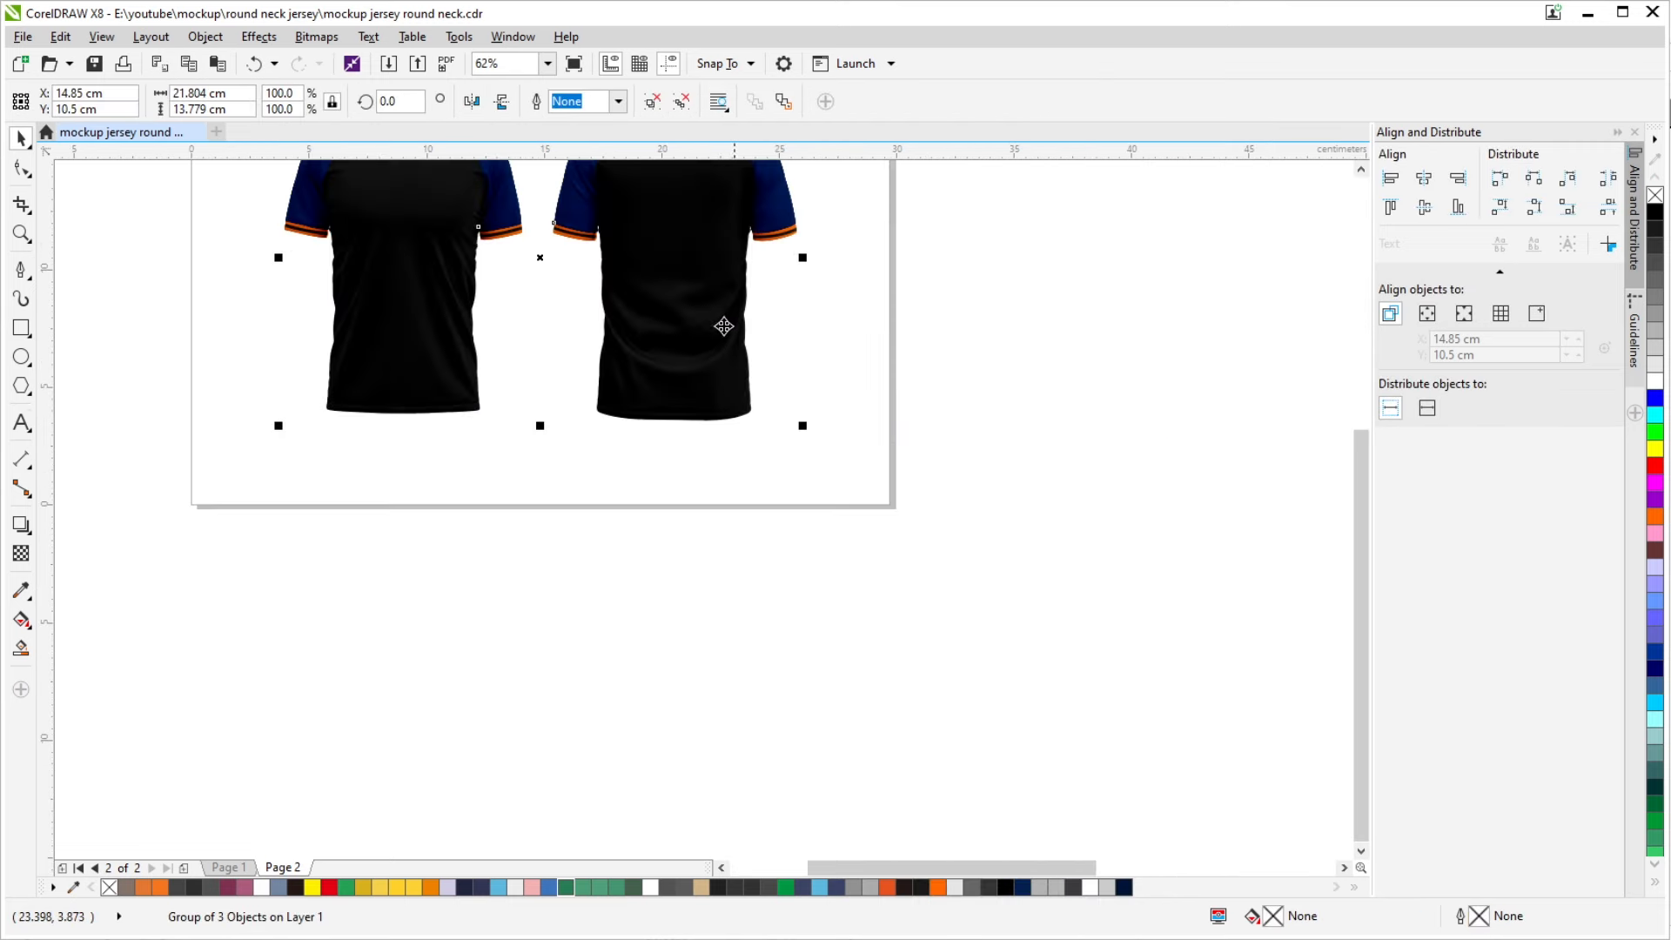
{"action": "left_click_drag", "start_coordinate": [692, 229], "coordinate": [736, 413]}
{"action": "key", "text": "Up"}
Lift the navy sleeve curve 30 cm off the jerseys to reach the patterned sleeves underneath
{"action": "left_click", "coordinate": [950, 351]}
{"action": "left_click", "coordinate": [818, 356]}
{"action": "key", "text": "Up"}
Extract and delete the pattern in the back jersey's right-hand sleeve, and set that sleeve's frame type to None
{"action": "scroll", "coordinate": [804, 373], "scroll_direction": "down", "scroll_amount": 1}
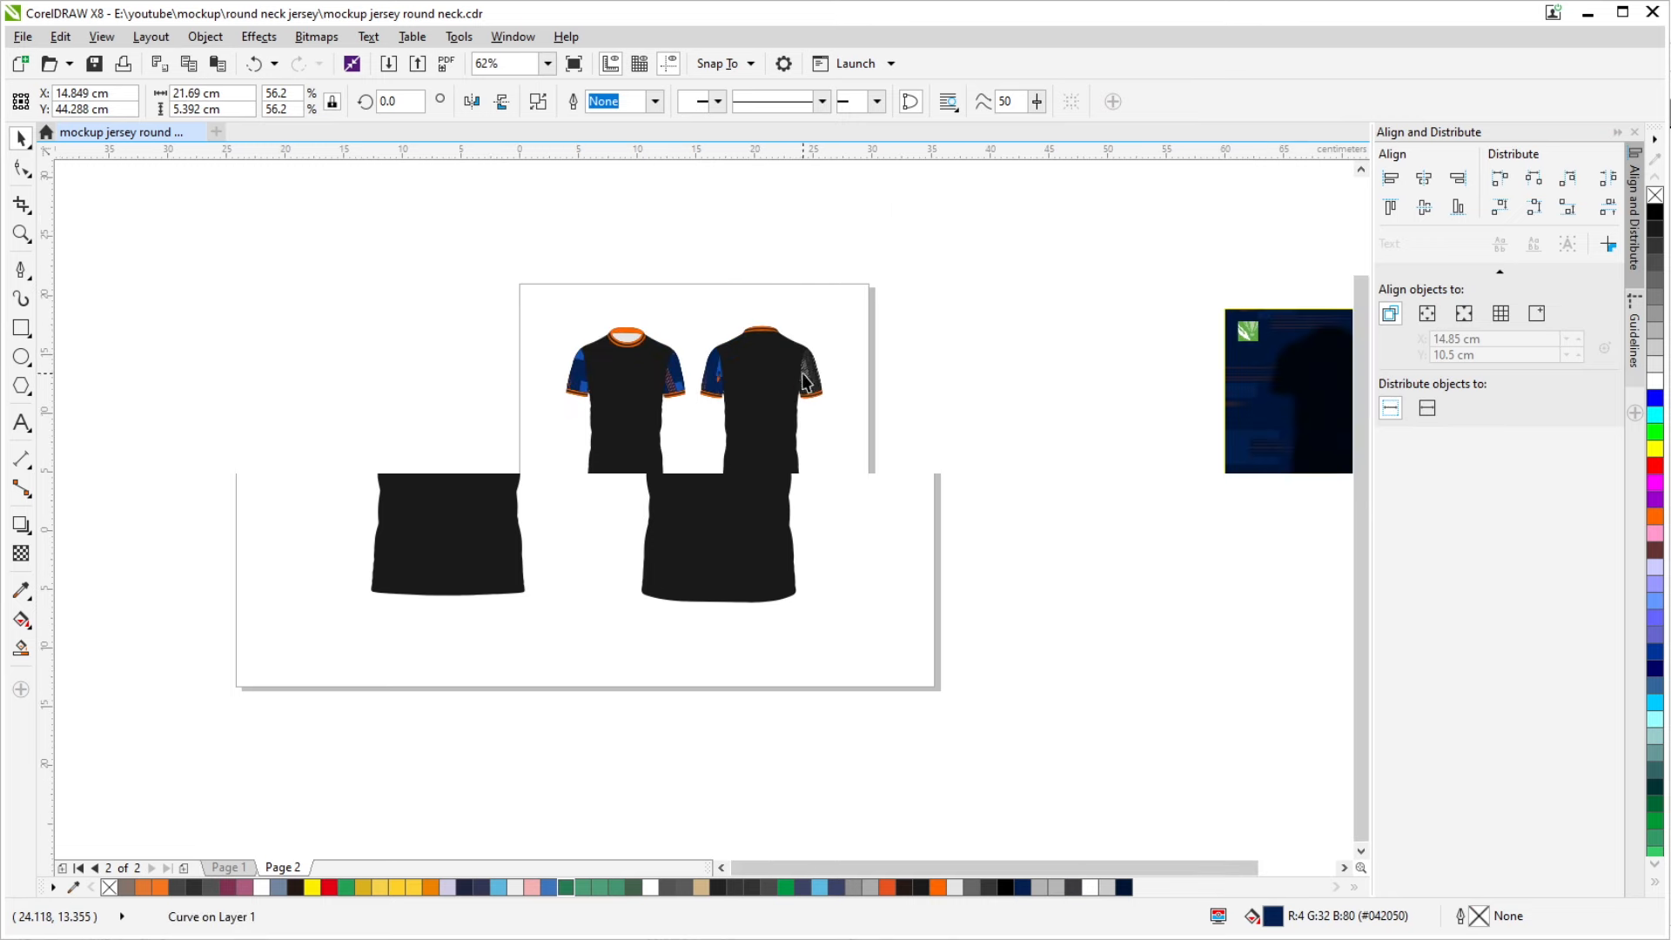
{"action": "left_click", "coordinate": [807, 378]}
{"action": "left_click", "coordinate": [811, 428]}
{"action": "key", "text": "Delete"}
{"action": "left_click_drag", "start_coordinate": [807, 397], "coordinate": [661, 409]}
{"action": "left_click_drag", "start_coordinate": [1100, 446], "coordinate": [667, 406]}
{"action": "scroll", "coordinate": [668, 406], "scroll_direction": "up", "scroll_amount": 5}
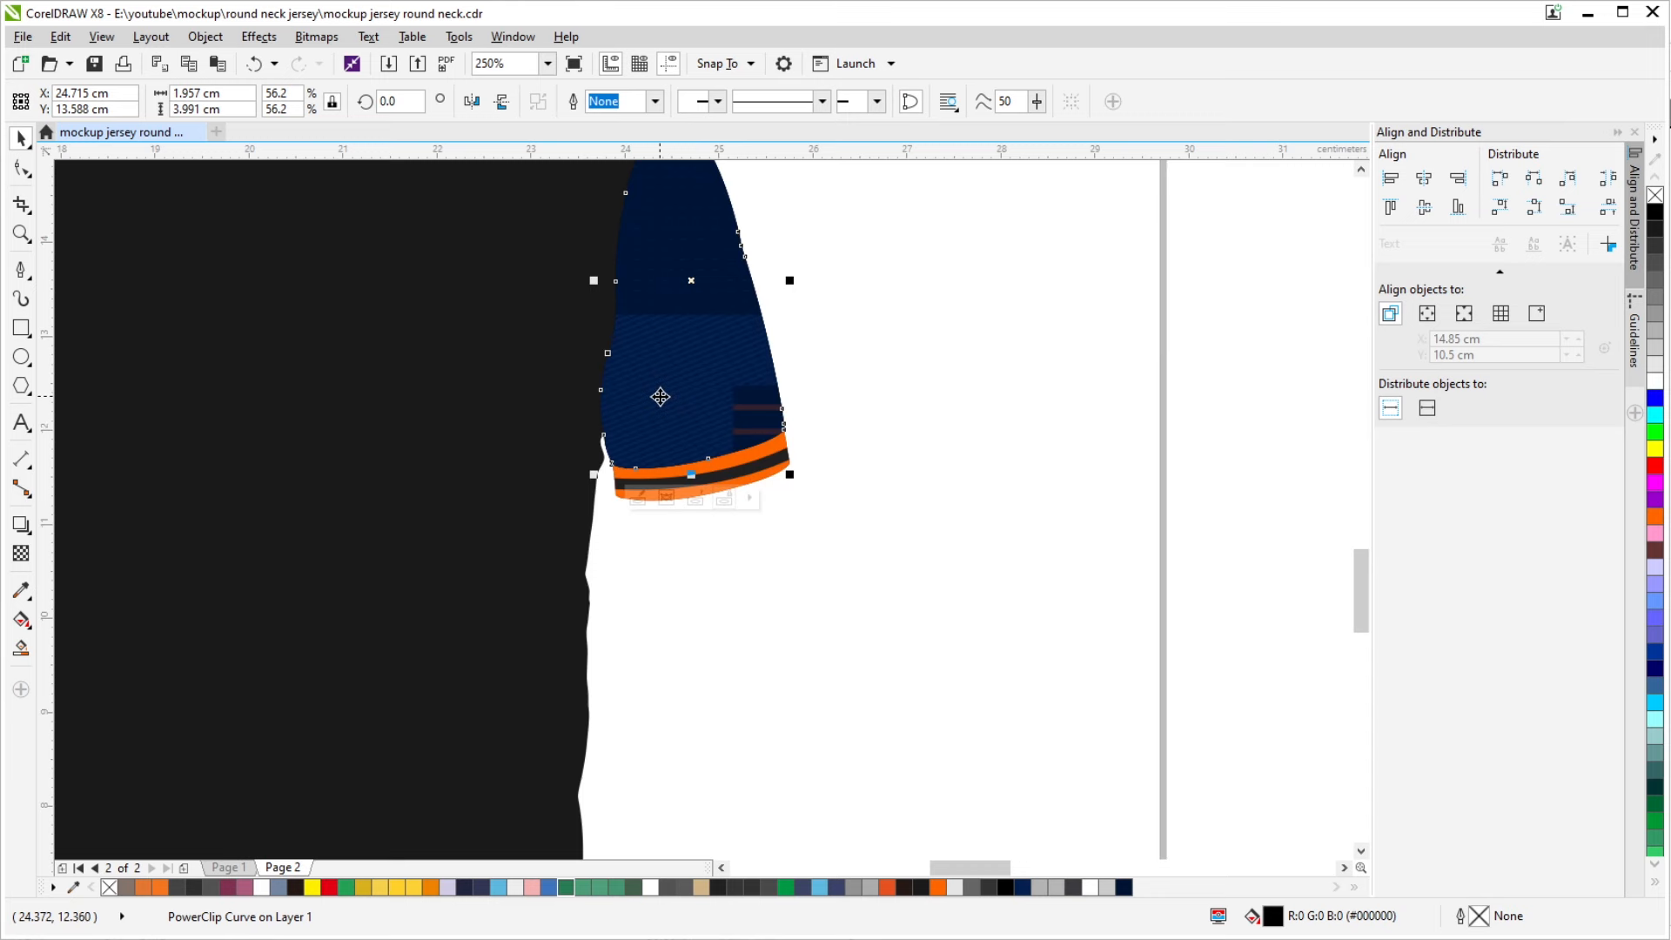
{"action": "scroll", "coordinate": [661, 397], "scroll_direction": "down", "scroll_amount": 3}
{"action": "key", "text": "ctrl+z"}
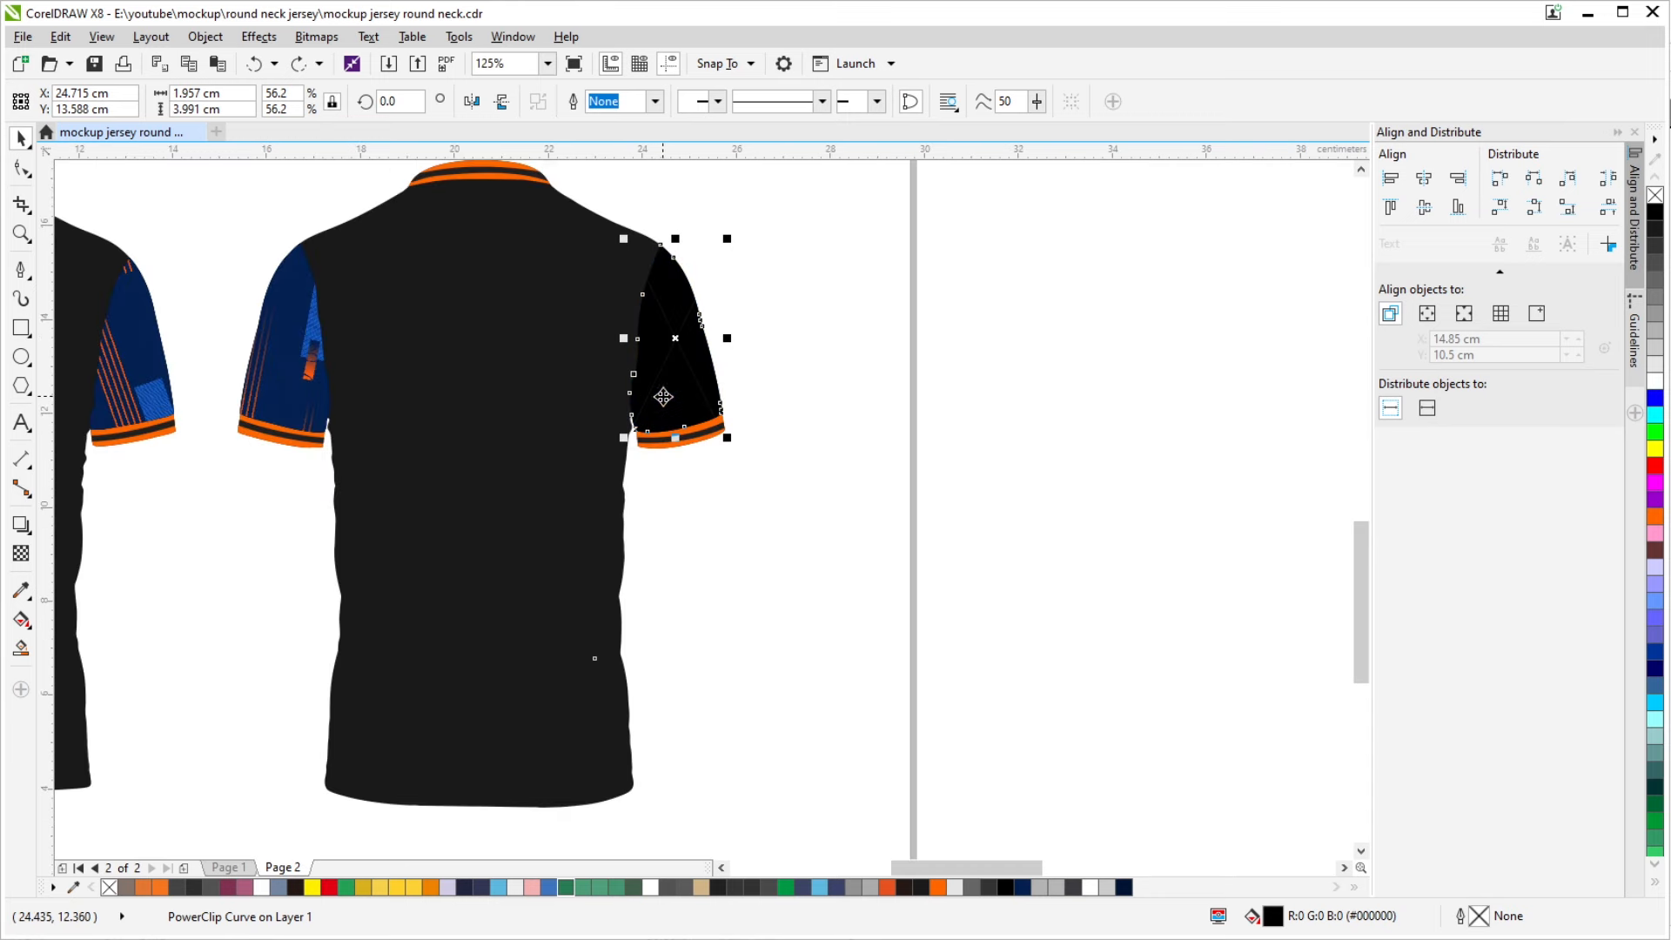
{"action": "right_click", "coordinate": [705, 369]}
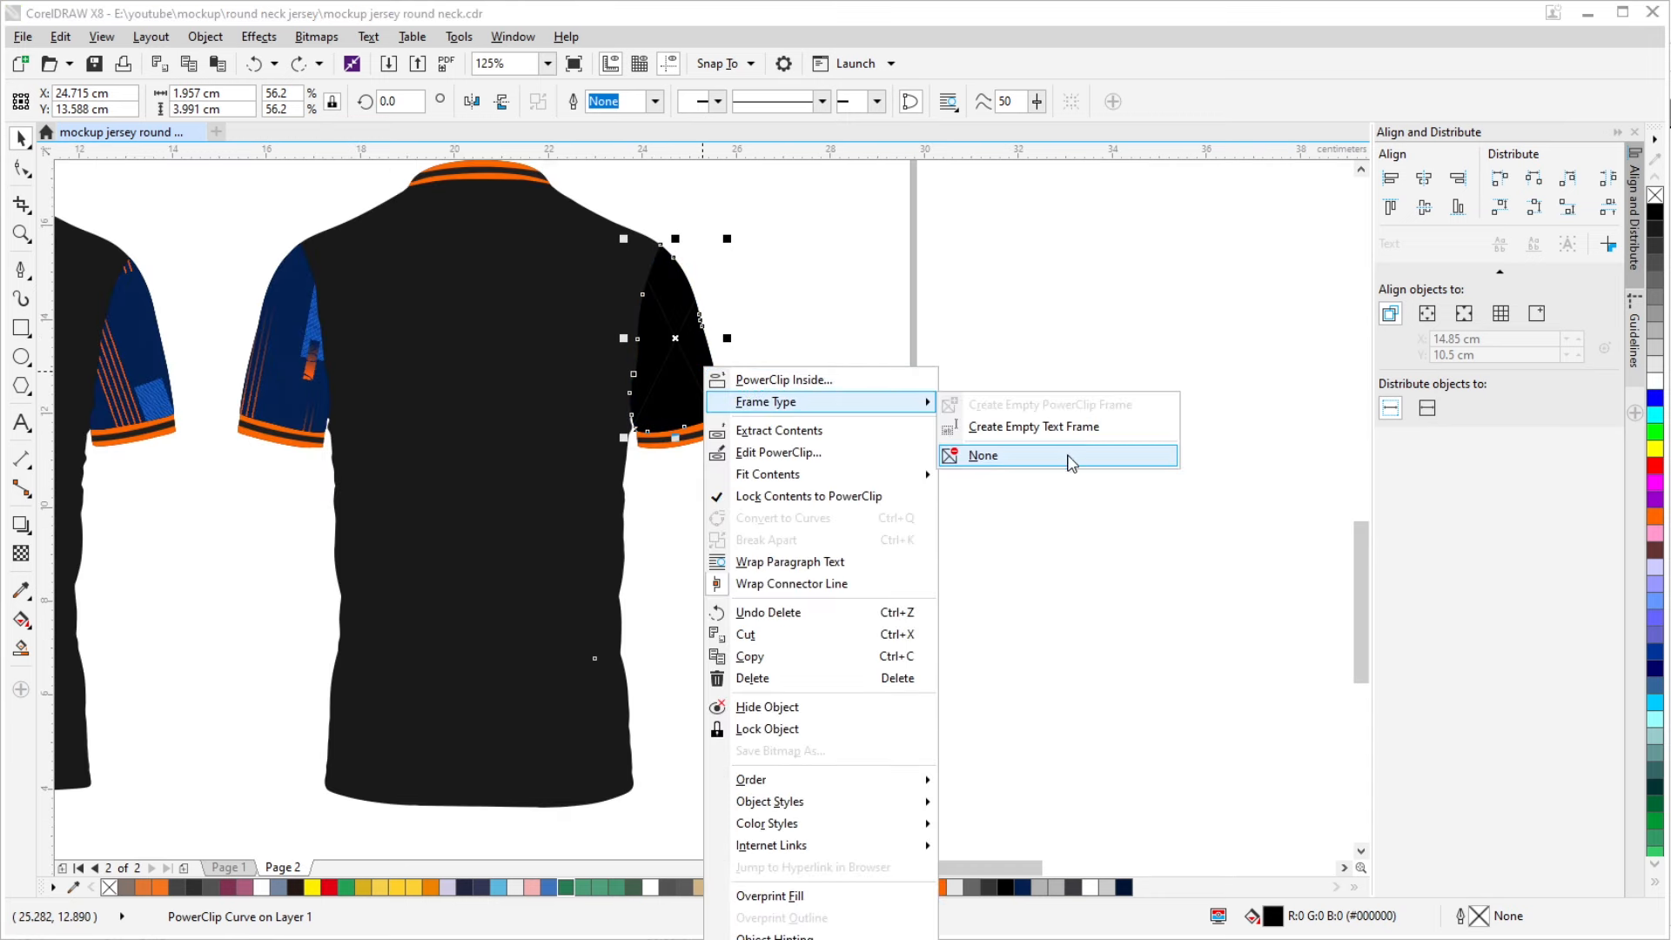
{"action": "left_click", "coordinate": [1066, 456]}
Extract and delete the patterns in the back jersey's left-hand sleeve and both front jersey sleeves
{"action": "scroll", "coordinate": [577, 429], "scroll_direction": "down", "scroll_amount": 5}
{"action": "scroll", "coordinate": [655, 356], "scroll_direction": "up", "scroll_amount": 1}
{"action": "left_click", "coordinate": [688, 372]}
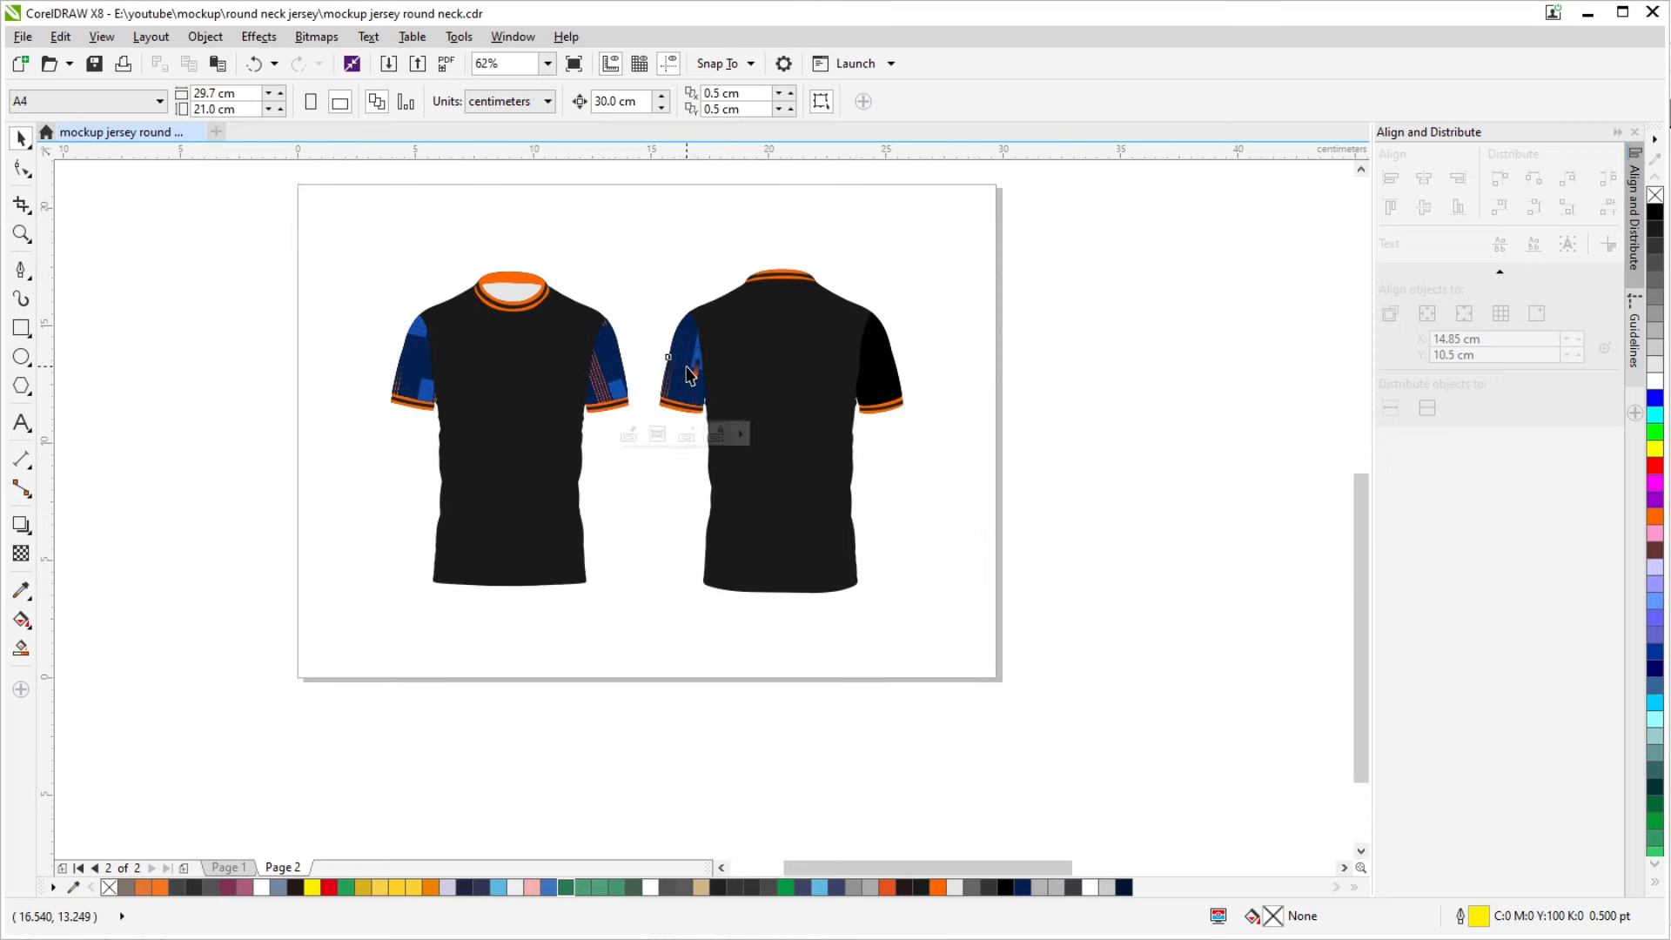
{"action": "left_click", "coordinate": [684, 437]}
{"action": "key", "text": "Delete"}
{"action": "left_click", "coordinate": [619, 391]}
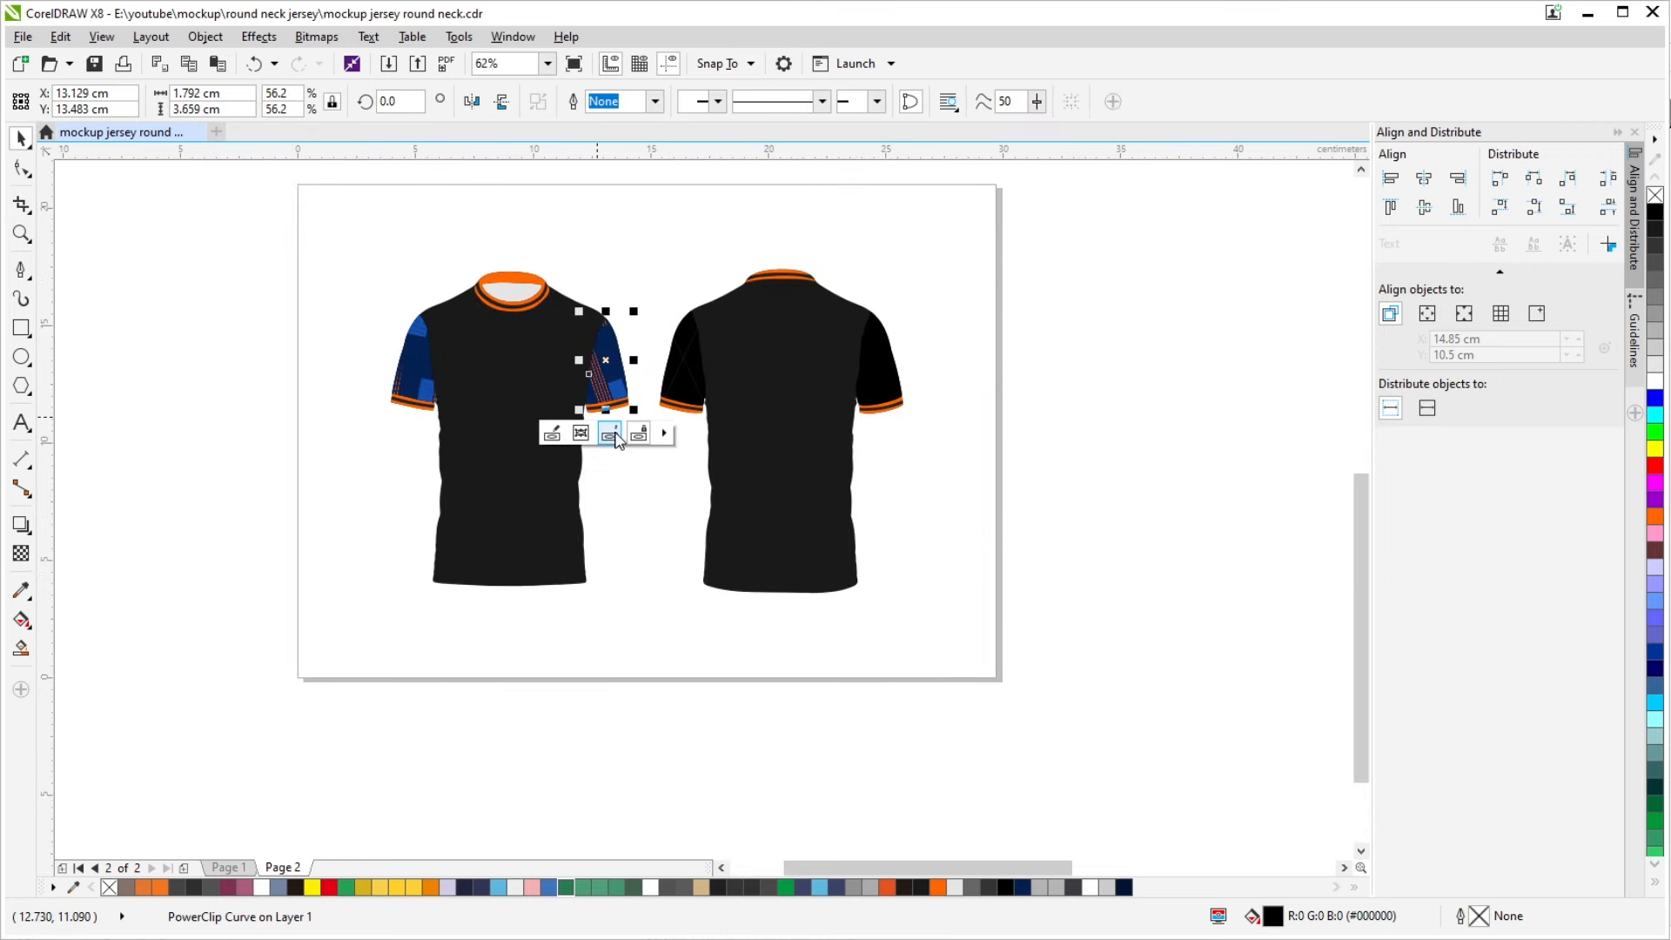
{"action": "left_click", "coordinate": [609, 433]}
{"action": "key", "text": "Delete"}
{"action": "left_click", "coordinate": [416, 374]}
{"action": "left_click", "coordinate": [418, 431]}
{"action": "key", "text": "Delete"}
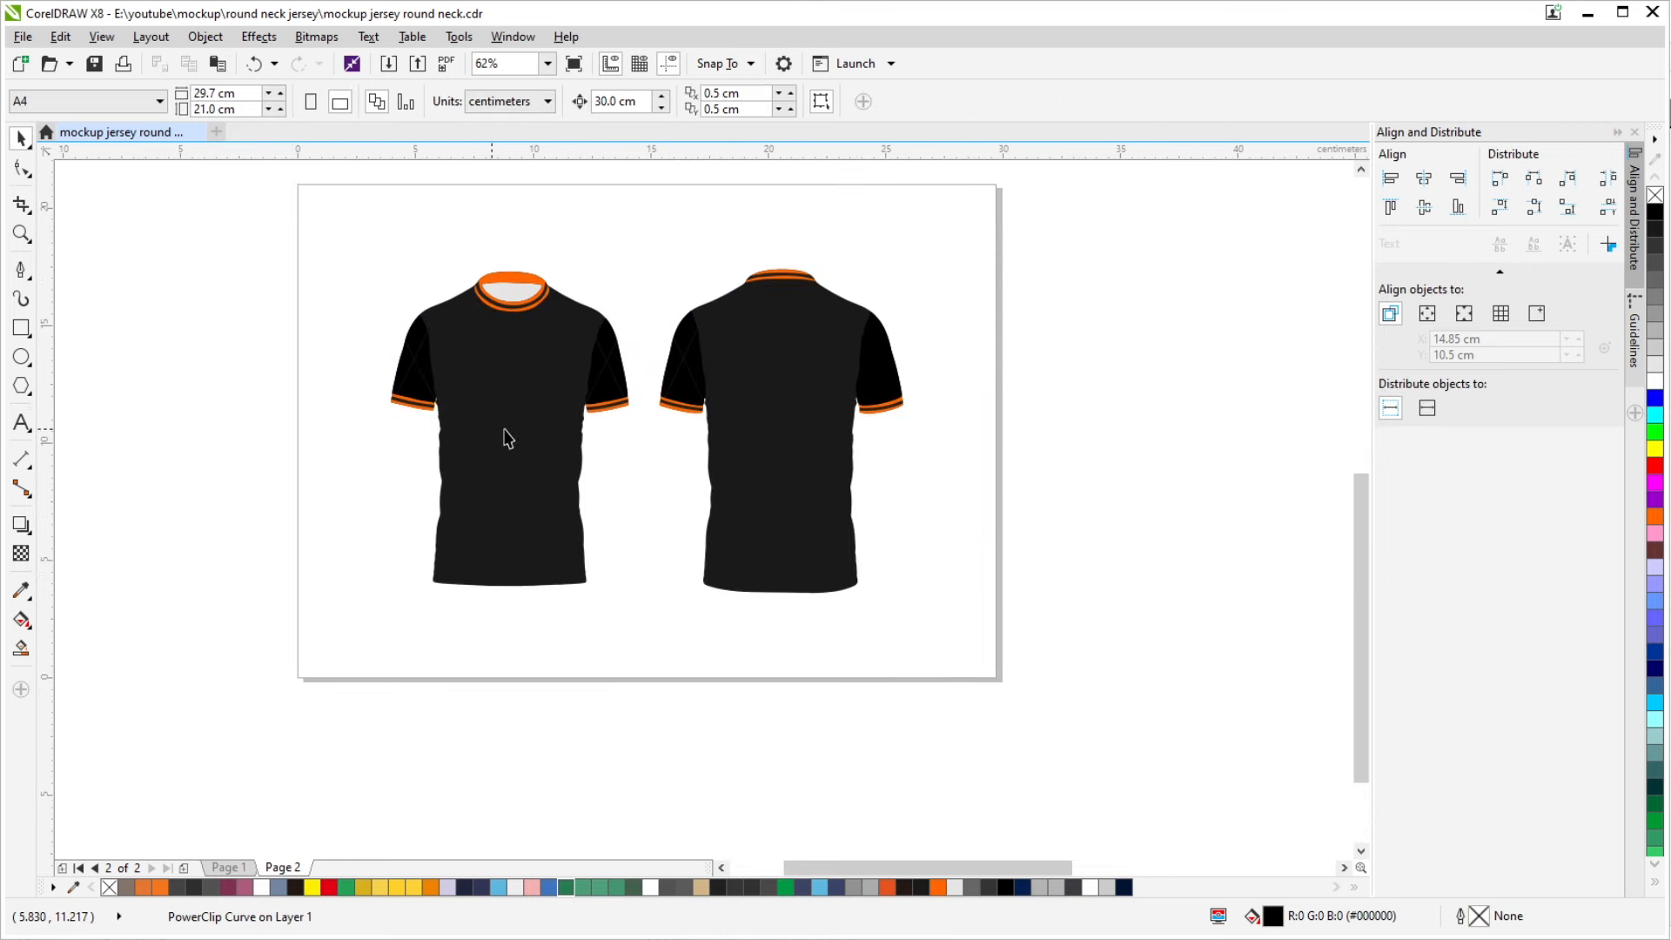
Weld the four black sleeves of both jerseys into a single curve
{"action": "left_click", "coordinate": [619, 387]}
{"action": "left_click", "coordinate": [419, 386], "text": "shift"}
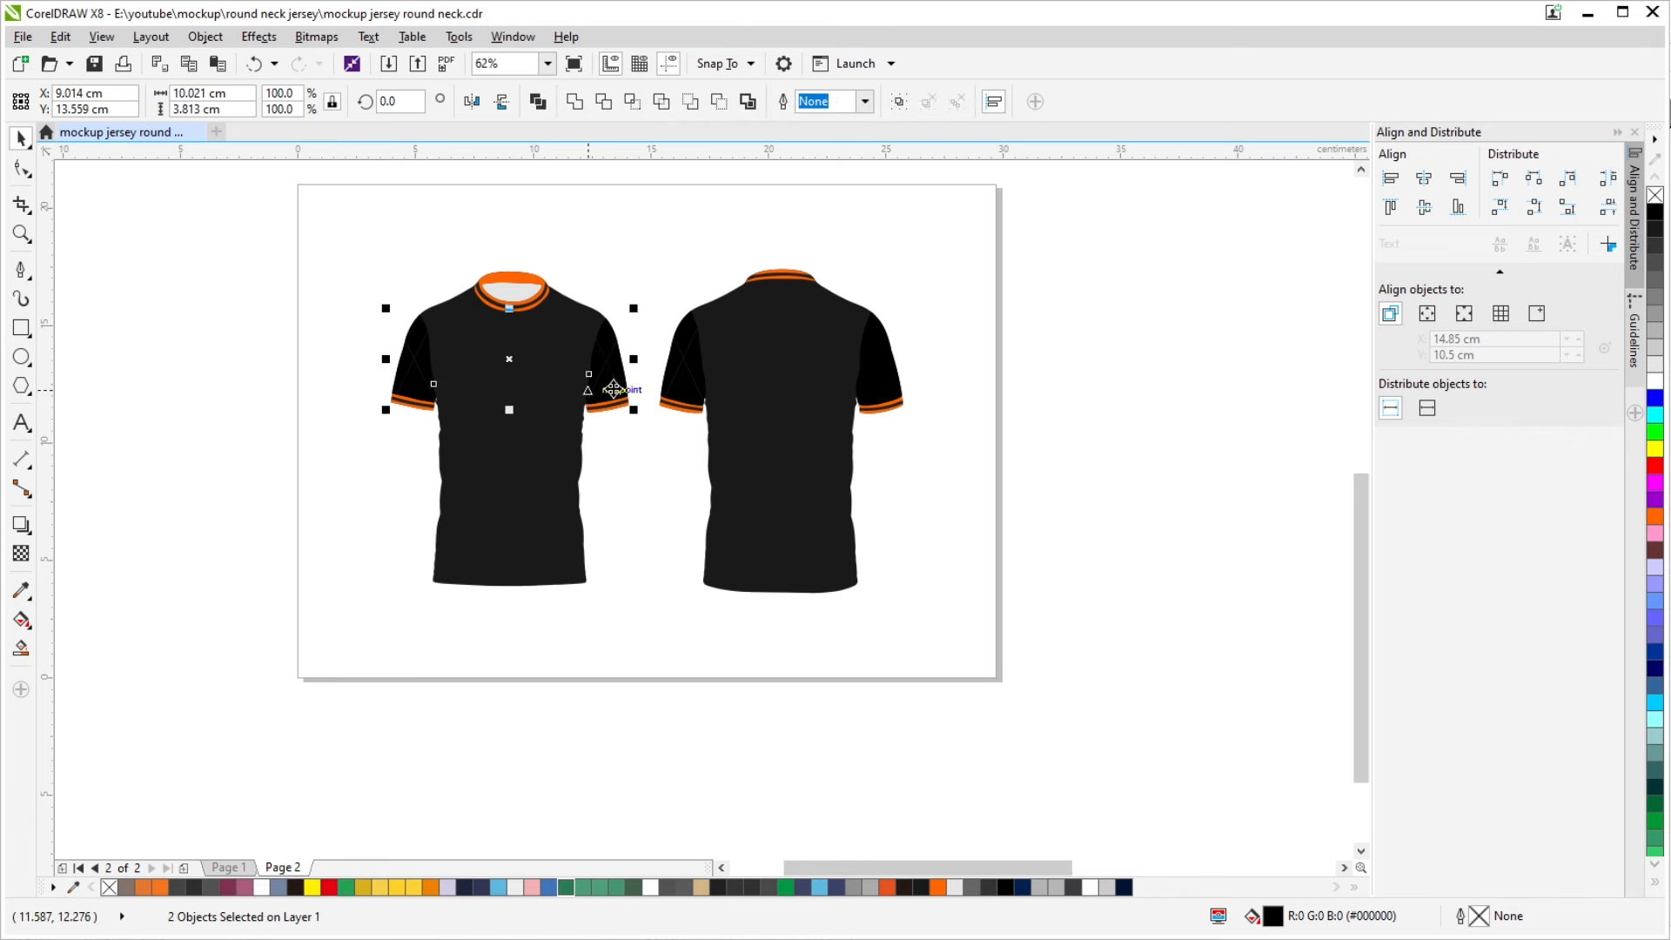
{"action": "left_click", "coordinate": [675, 374], "text": "shift"}
{"action": "left_click", "coordinate": [882, 356], "text": "shift"}
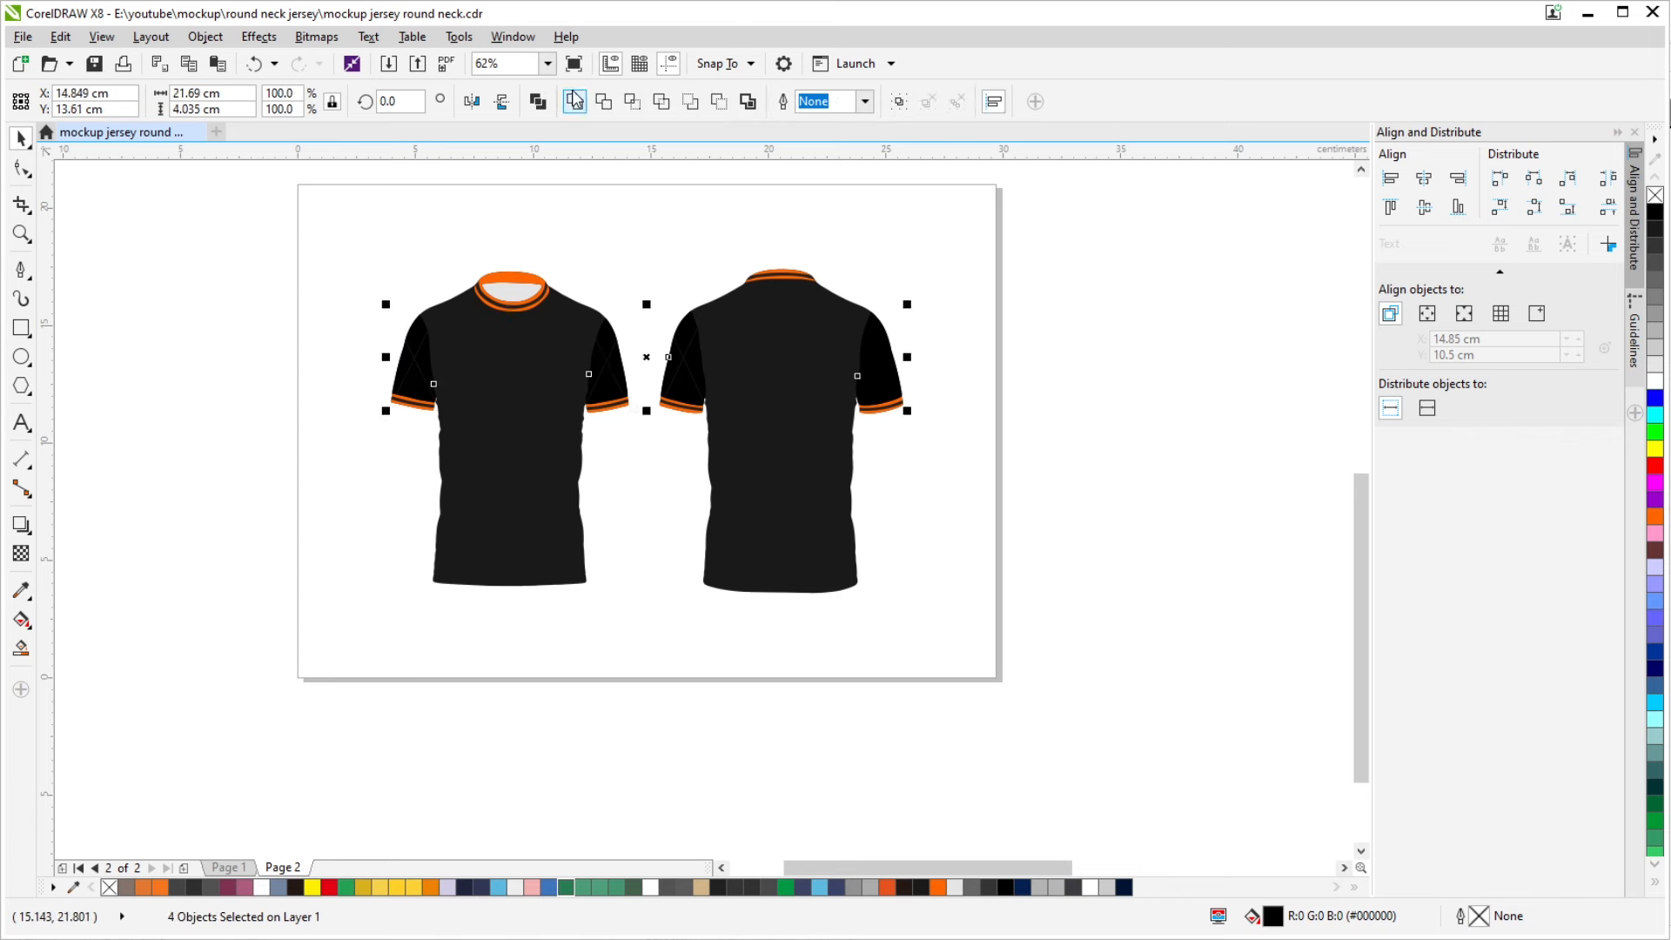
{"action": "left_click", "coordinate": [574, 101]}
Break the welded sleeve curve apart into four separate sleeves
{"action": "right_click", "coordinate": [615, 357]}
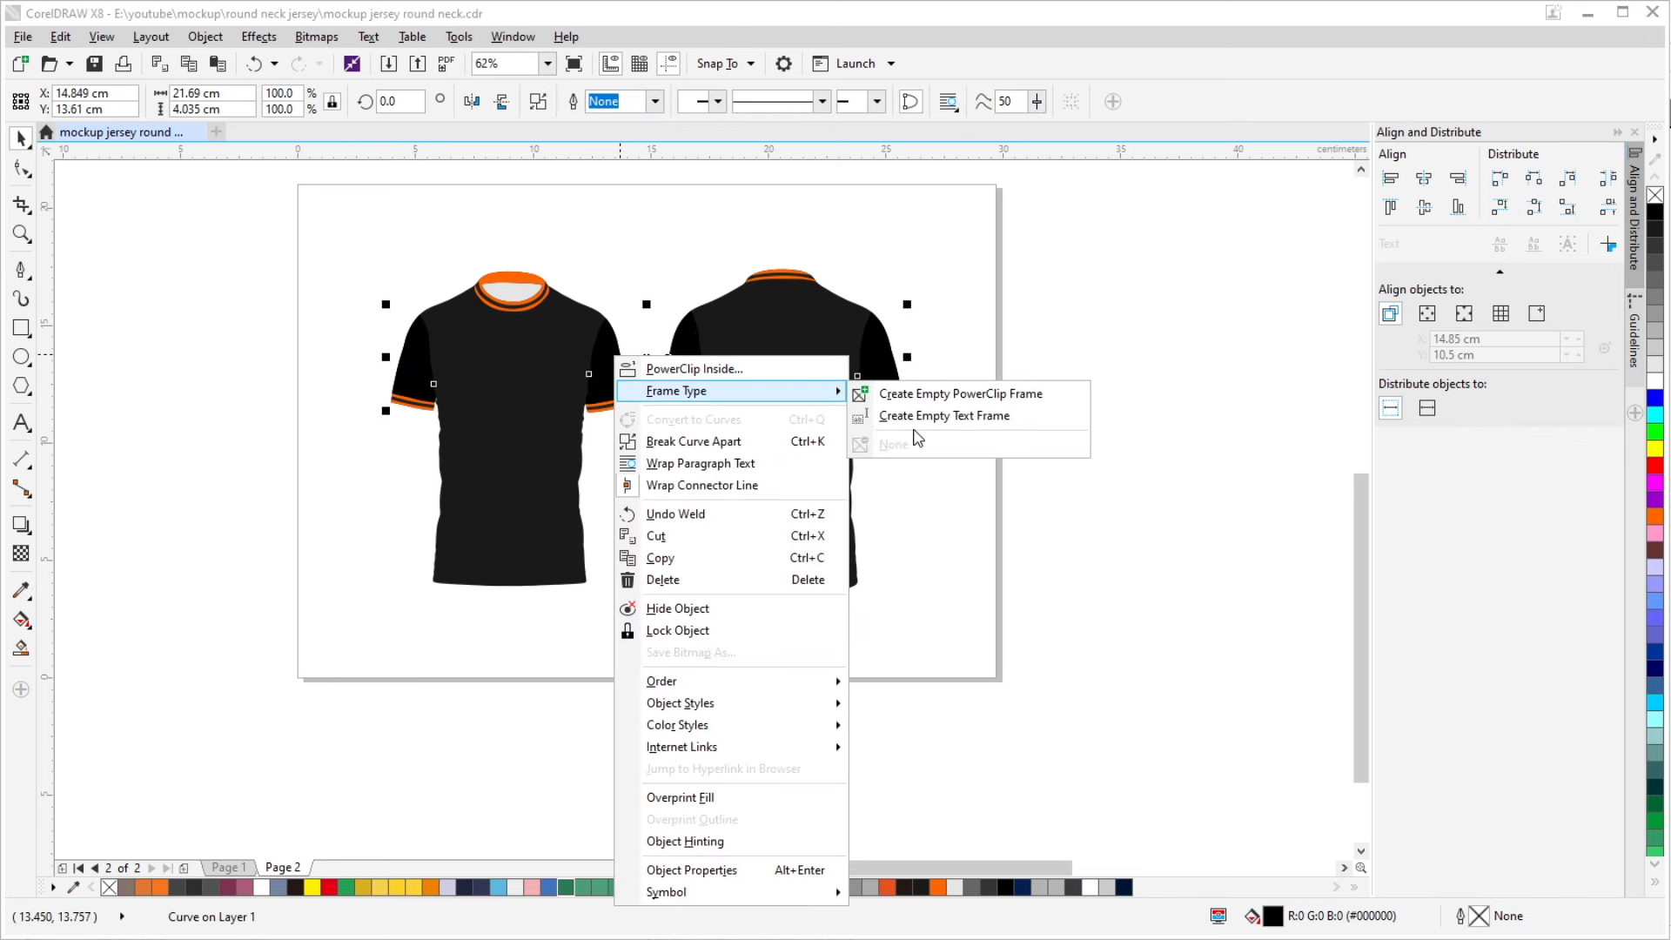
{"action": "left_click", "coordinate": [625, 355]}
{"action": "left_click", "coordinate": [625, 355]}
{"action": "left_click", "coordinate": [621, 359]}
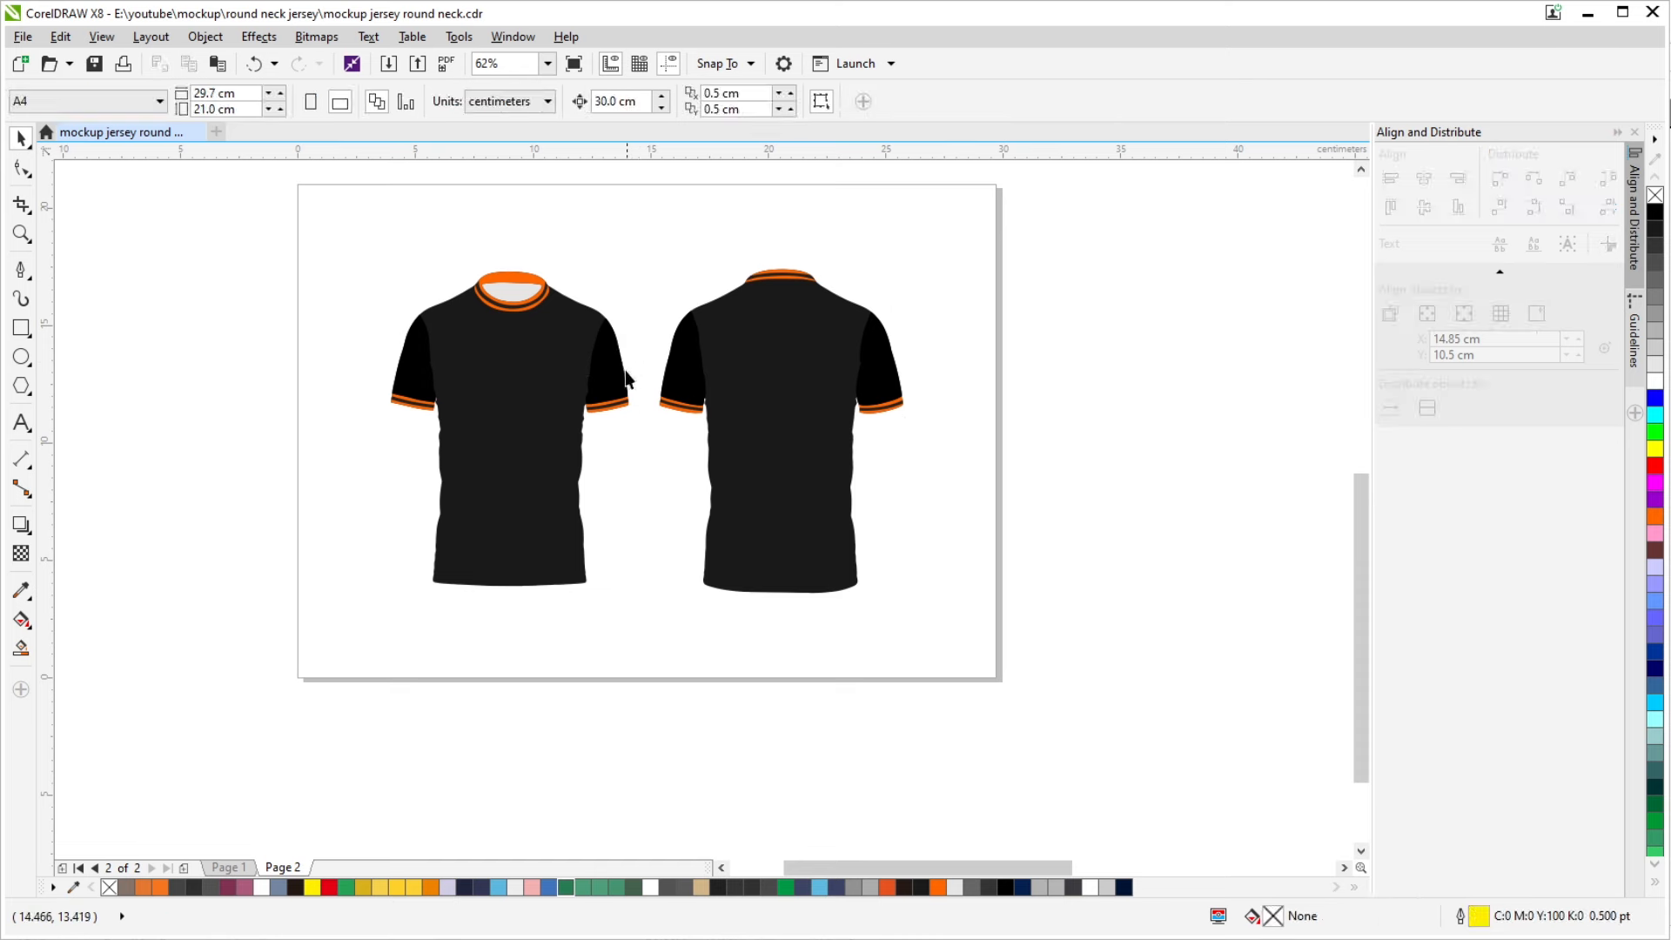
{"action": "key", "text": "ctrl+k"}
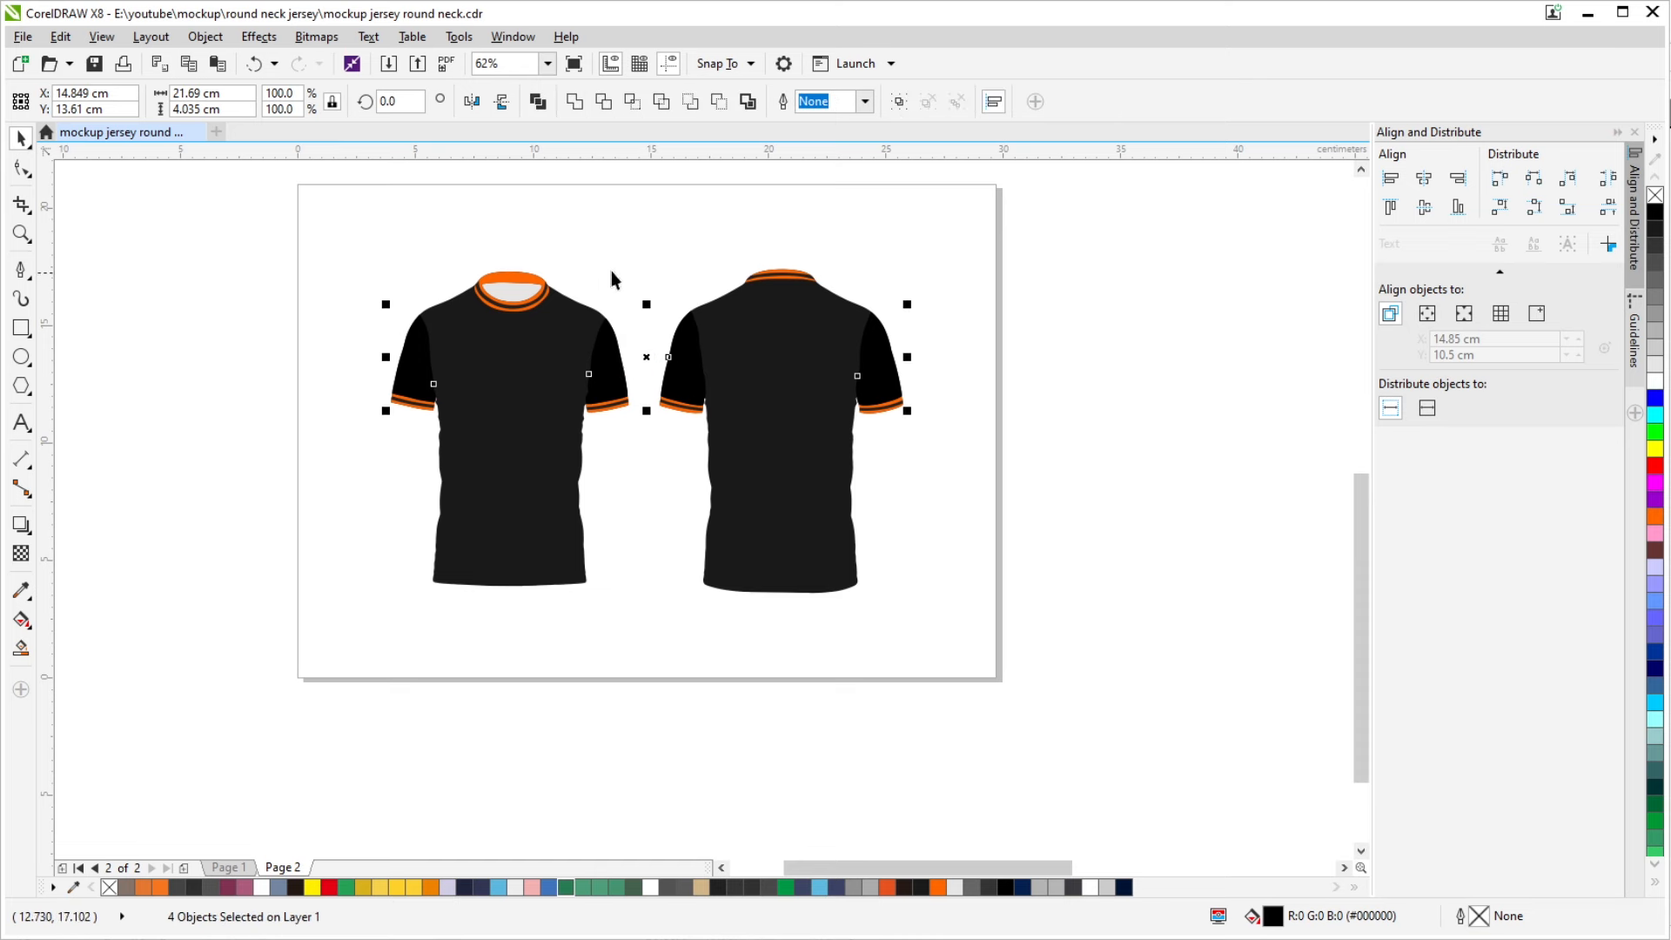
{"action": "left_click_drag", "start_coordinate": [616, 371], "coordinate": [638, 415]}
{"action": "key", "text": "ctrl+z"}
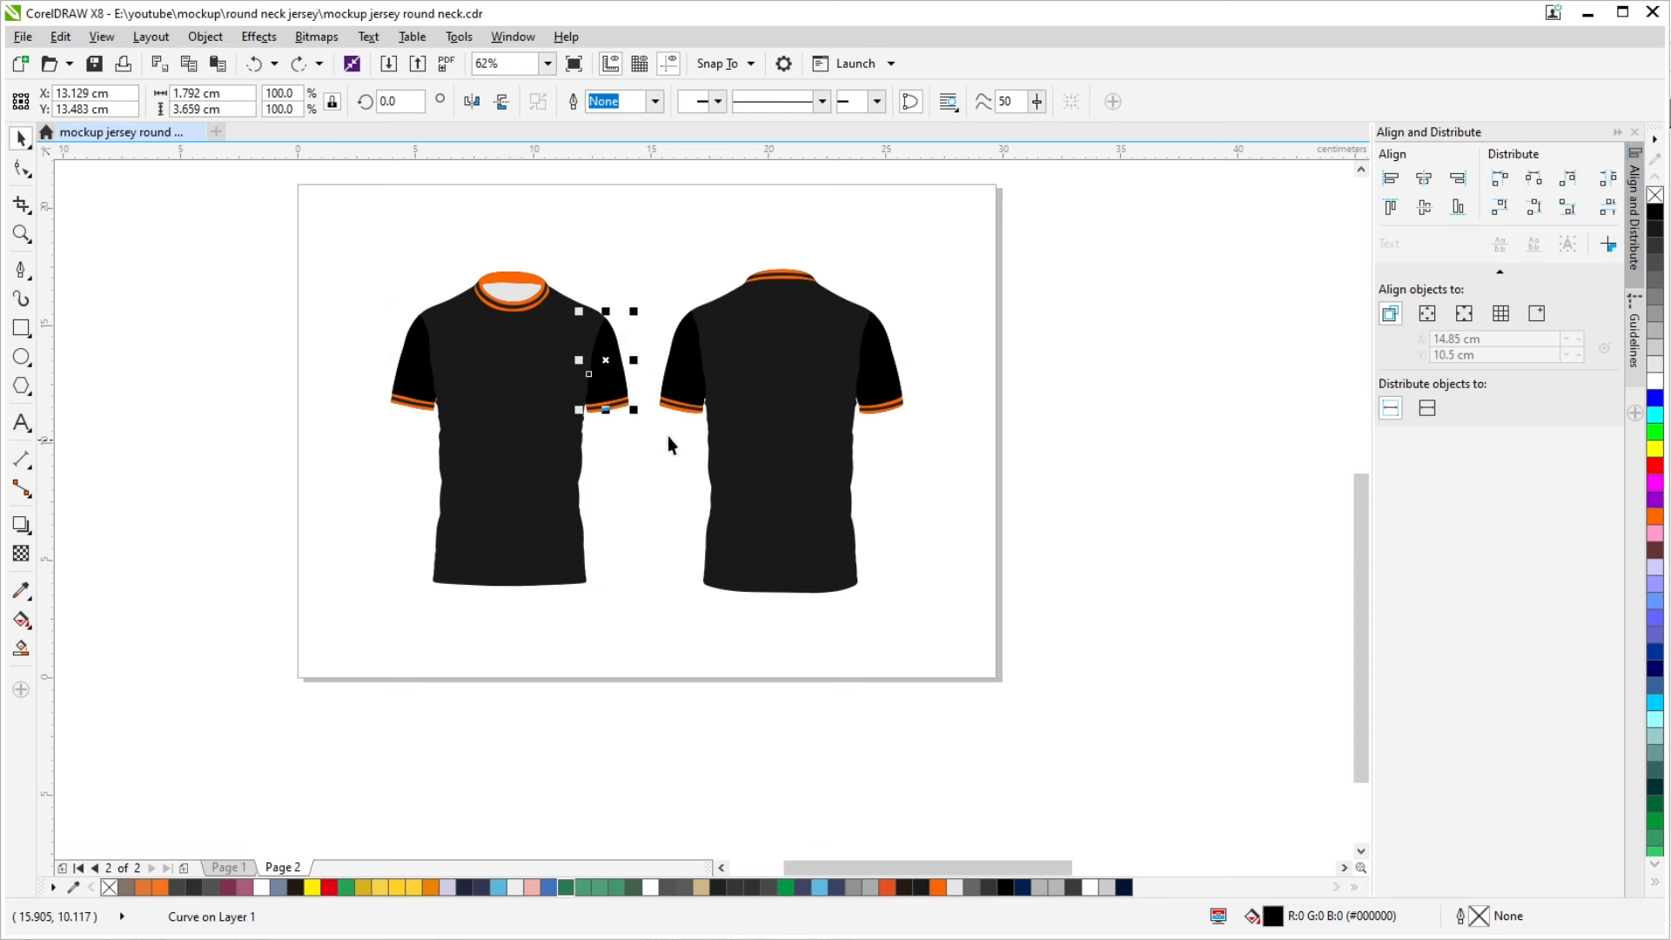
Try centering the shading group alone on the page over the jerseys
{"action": "left_click_drag", "start_coordinate": [656, 343], "coordinate": [657, 349]}
{"action": "scroll", "coordinate": [595, 282], "scroll_direction": "down", "scroll_amount": 1}
{"action": "mouse_move", "coordinate": [641, 246]}
{"action": "left_mouse_down"}
{"action": "mouse_move", "coordinate": [651, 350]}
{"action": "mouse_move", "coordinate": [630, 339]}
{"action": "left_mouse_up"}
{"action": "scroll", "coordinate": [651, 351], "scroll_direction": "down", "scroll_amount": 1}
{"action": "left_click", "coordinate": [671, 254]}
{"action": "key", "text": "p"}
{"action": "scroll", "coordinate": [655, 365], "scroll_direction": "up", "scroll_amount": 2}
{"action": "key", "text": "ctrl+z"}
{"action": "scroll", "coordinate": [630, 376], "scroll_direction": "down", "scroll_amount": 1}
{"action": "scroll", "coordinate": [611, 372], "scroll_direction": "up", "scroll_amount": 1}
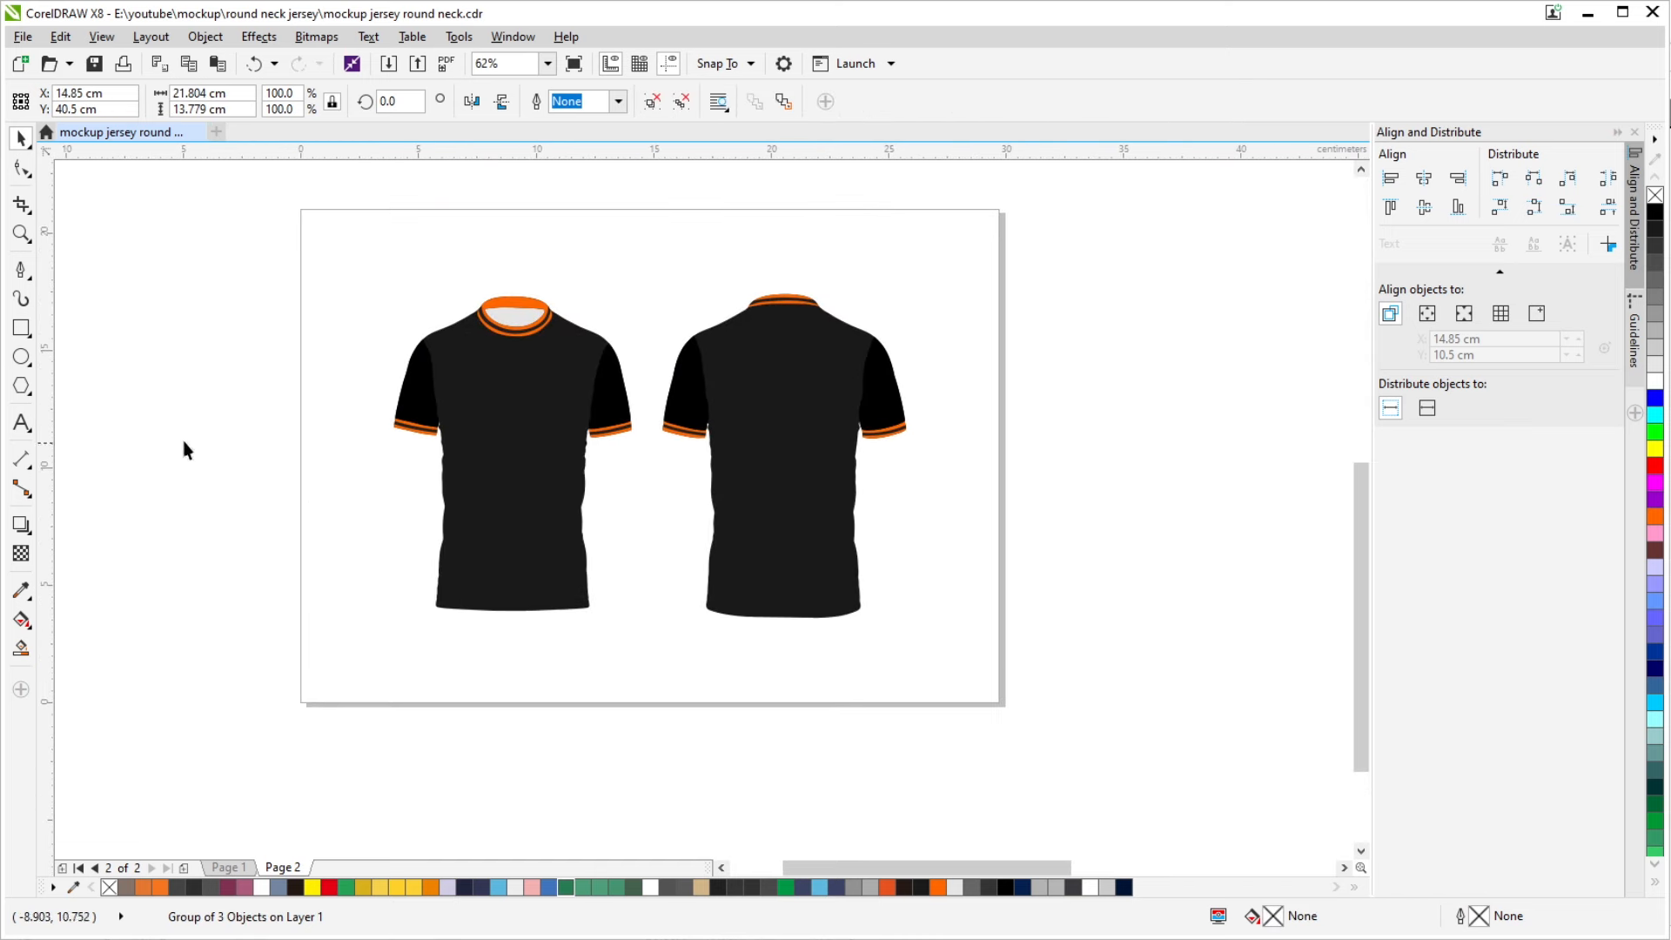
Center the shading group and the navy sleeve curve together on the page, over both jerseys
{"action": "scroll", "coordinate": [494, 452], "scroll_direction": "down", "scroll_amount": 1}
{"action": "scroll", "coordinate": [474, 342], "scroll_direction": "down", "scroll_amount": 1}
{"action": "left_click_drag", "start_coordinate": [387, 224], "coordinate": [732, 383]}
{"action": "key", "text": "p"}
{"action": "scroll", "coordinate": [488, 466], "scroll_direction": "up", "scroll_amount": 2}
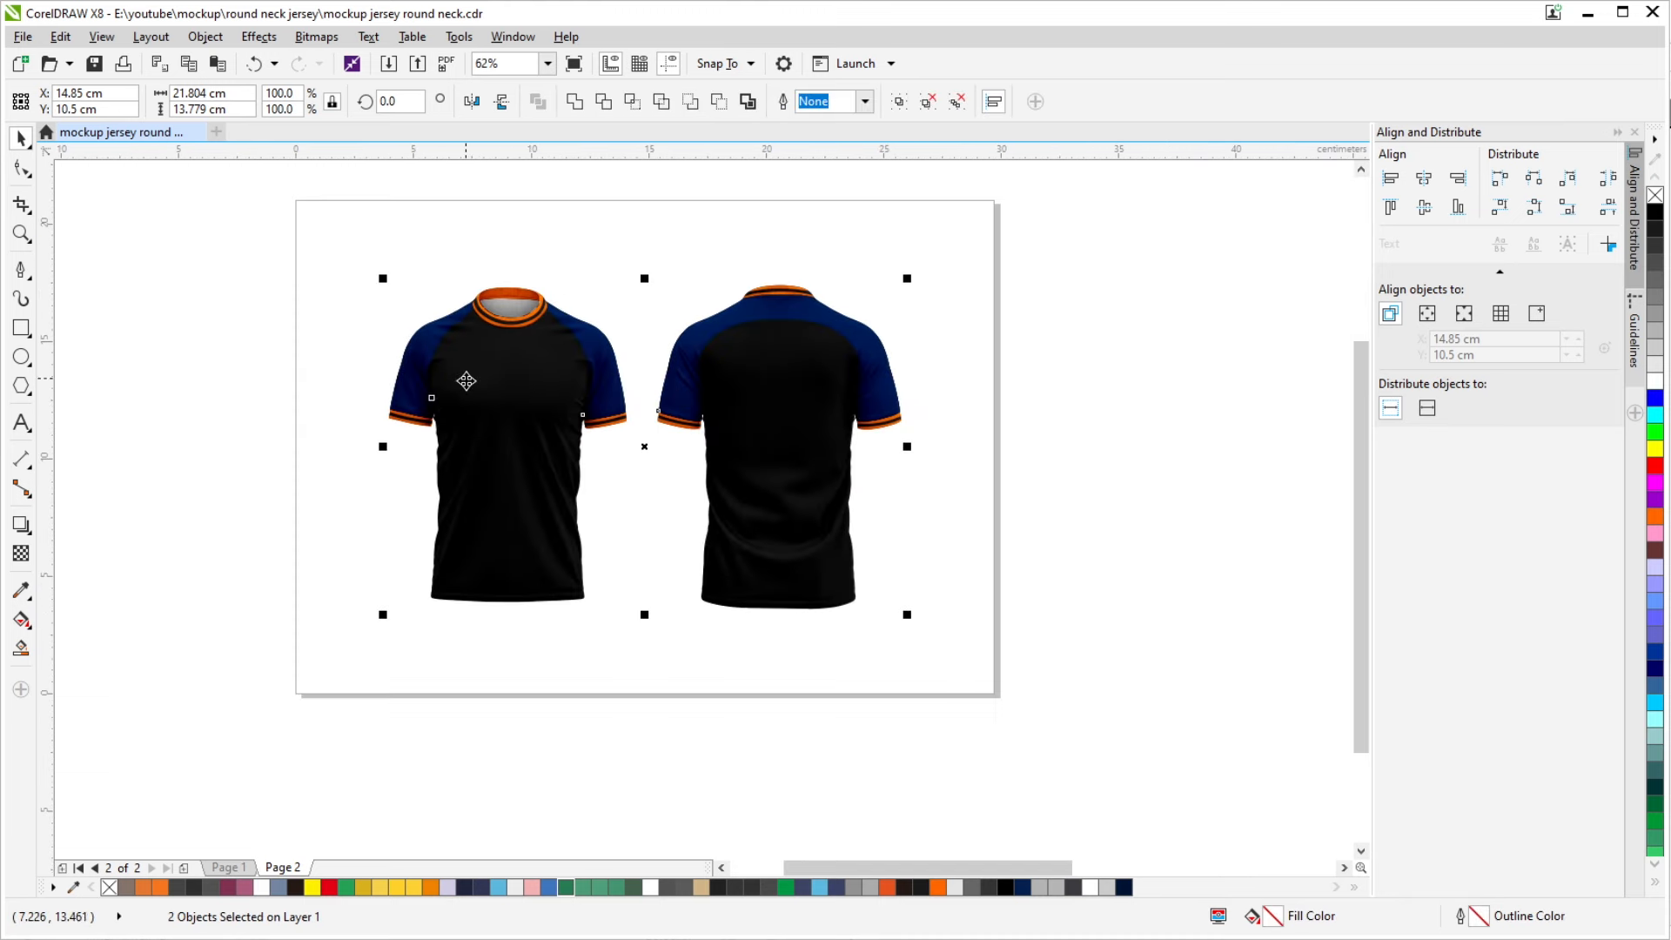
Move the dark blue background and its logo 30 cm left and center them on the page behind the jerseys
{"action": "scroll", "coordinate": [466, 380], "scroll_direction": "down", "scroll_amount": 2}
{"action": "left_click", "coordinate": [1086, 362]}
{"action": "left_click", "coordinate": [1122, 411]}
{"action": "left_click", "coordinate": [1035, 345]}
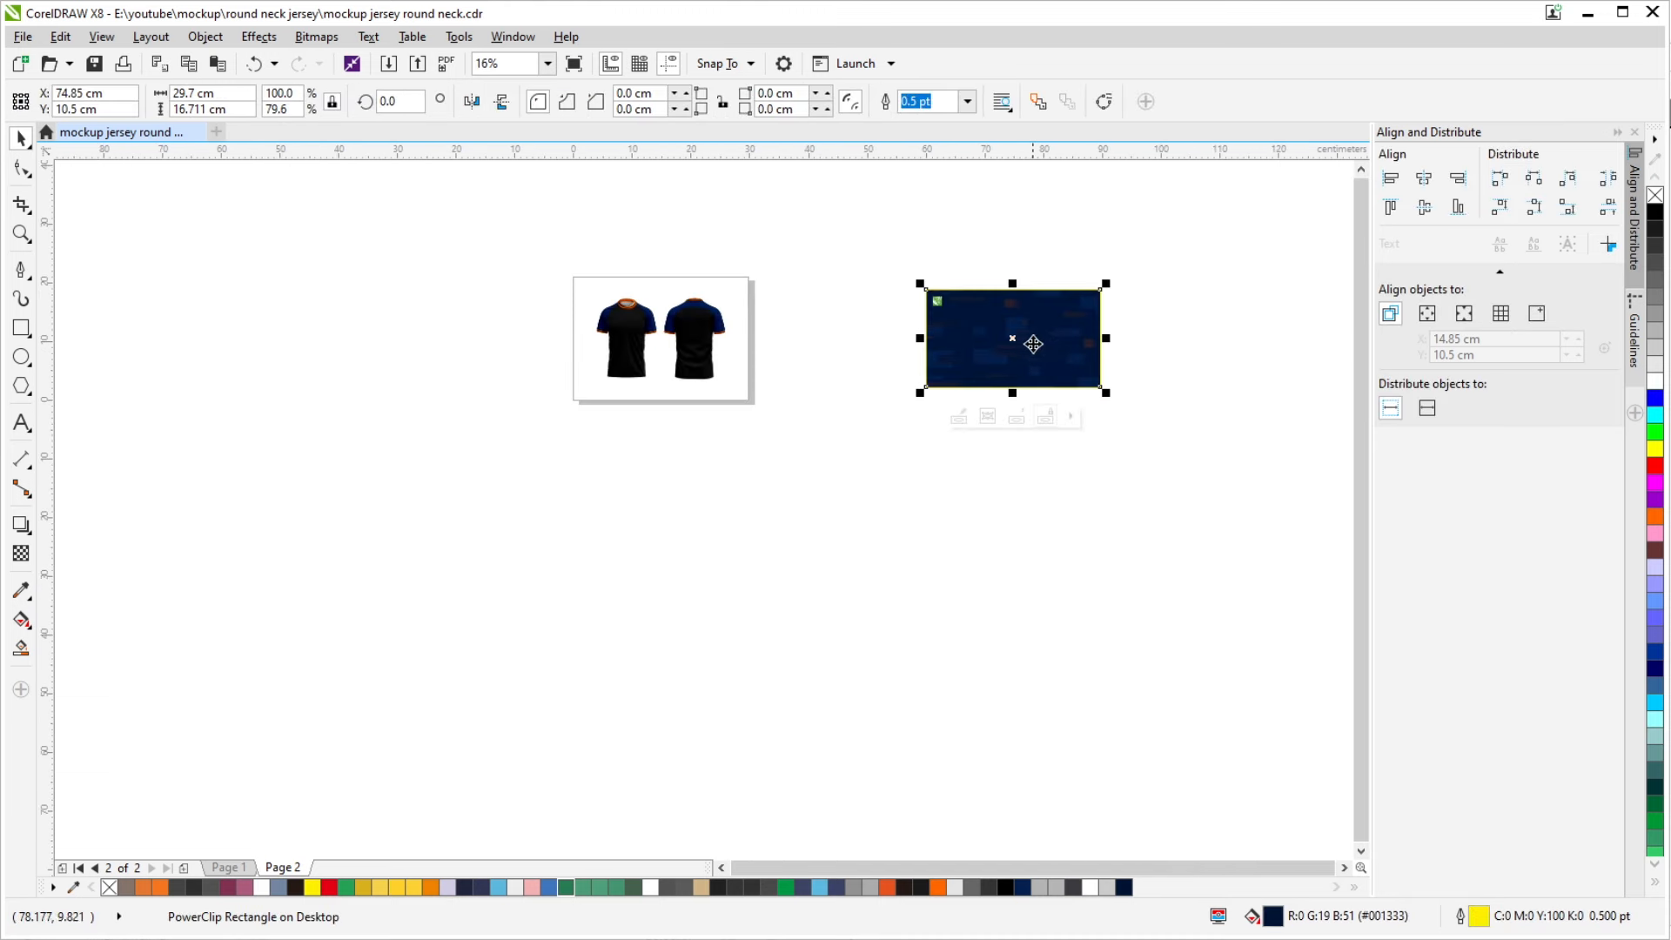
{"action": "left_click_drag", "start_coordinate": [1166, 227], "coordinate": [767, 484]}
{"action": "key", "text": "Left"}
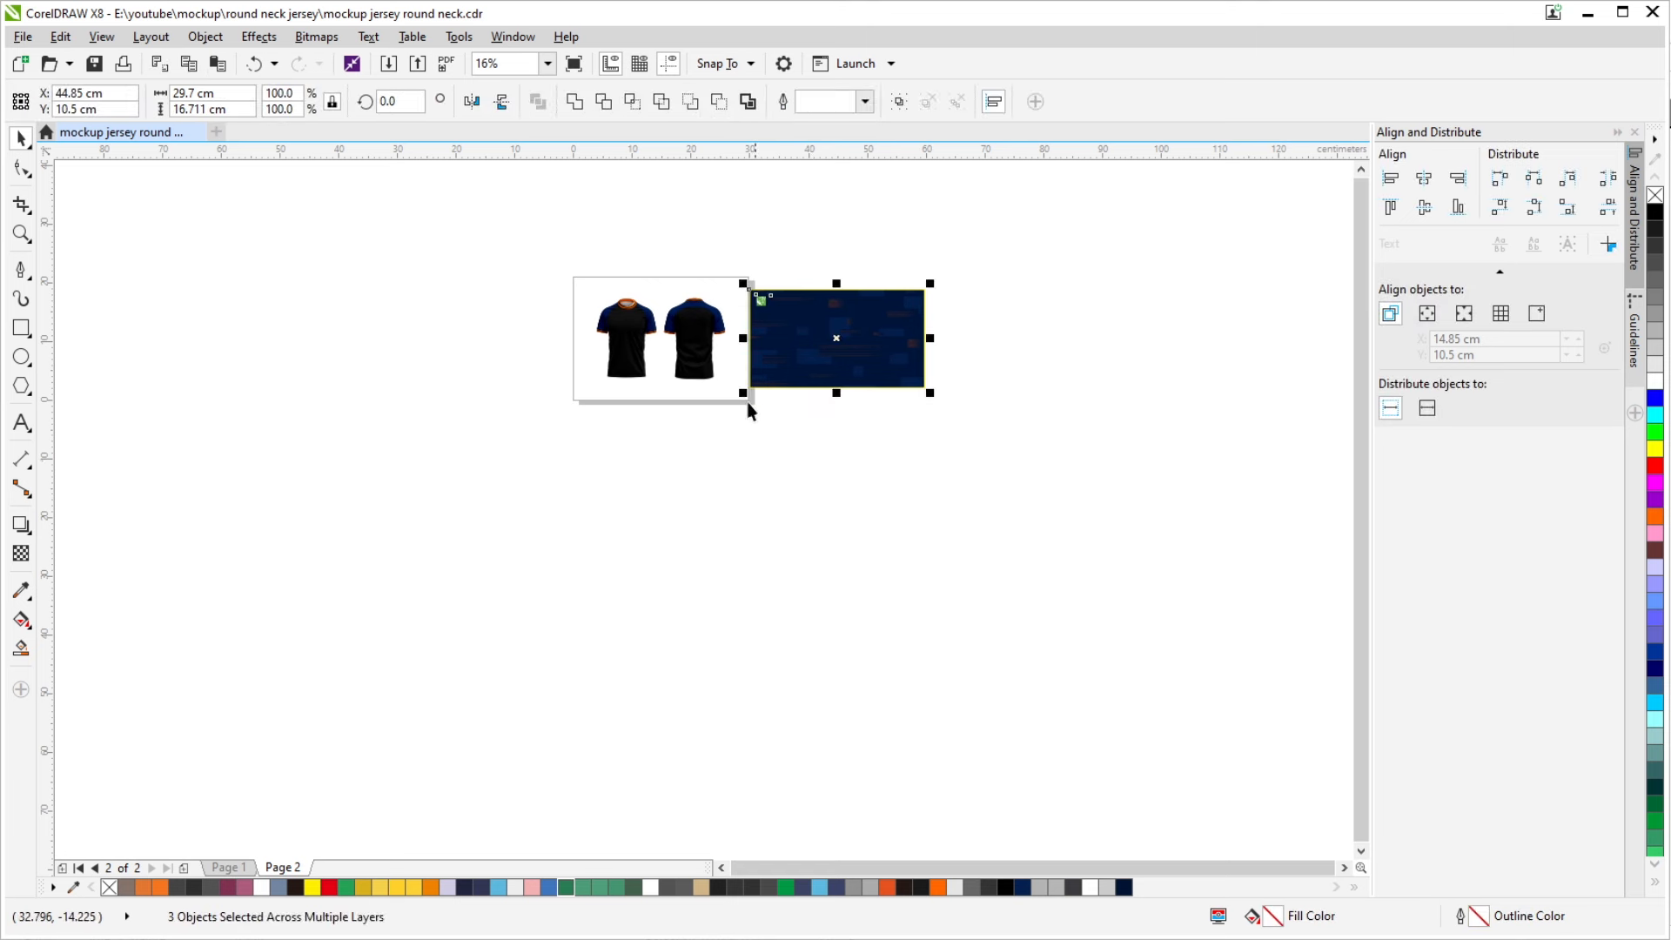
{"action": "key", "text": "p"}
{"action": "scroll", "coordinate": [579, 349], "scroll_direction": "up", "scroll_amount": 2}
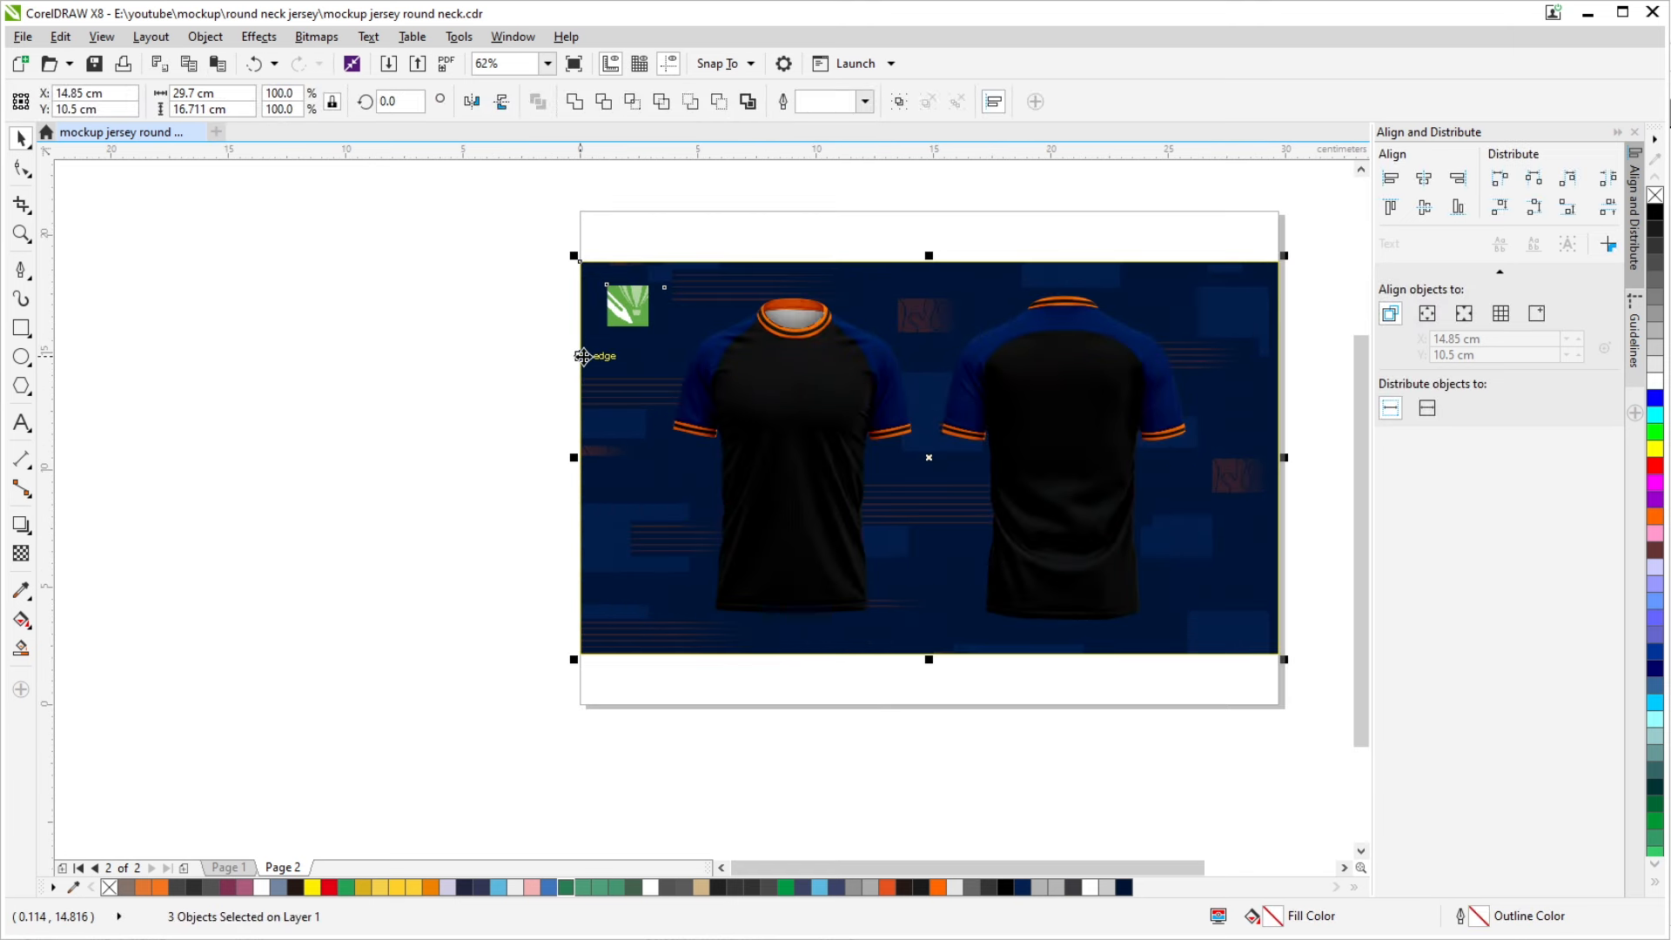